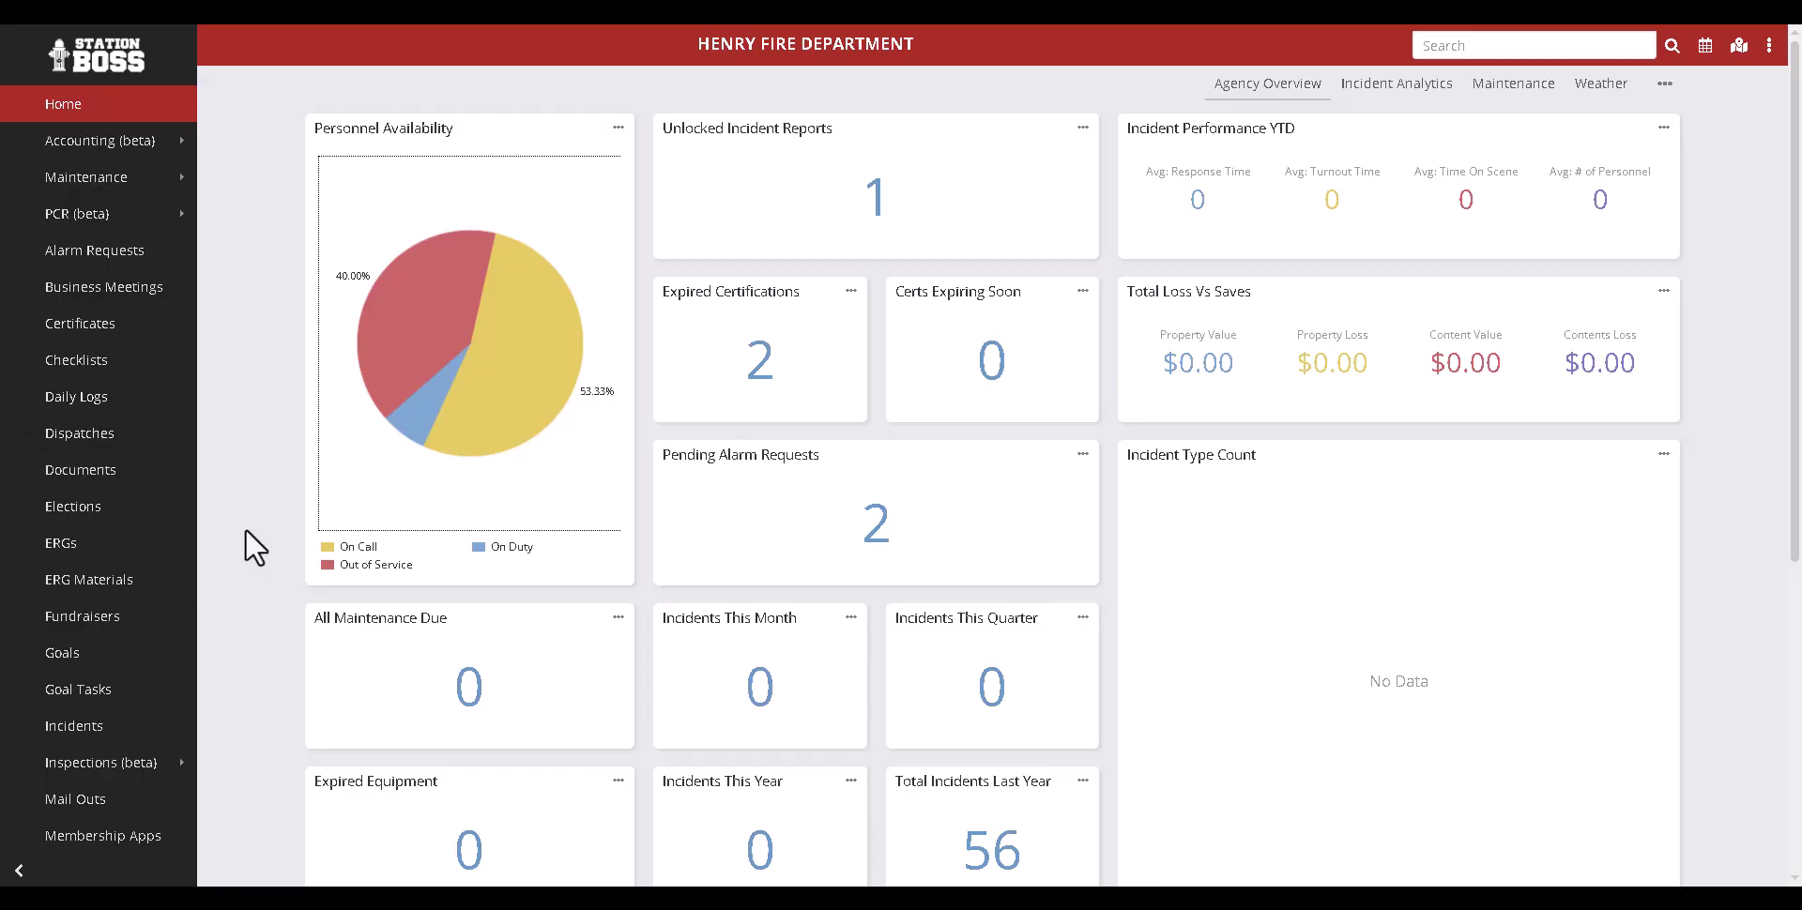
Step: Open the Incidents list, start creating a new incident, and look over its blank form
scroll(248, 540, down, 3)
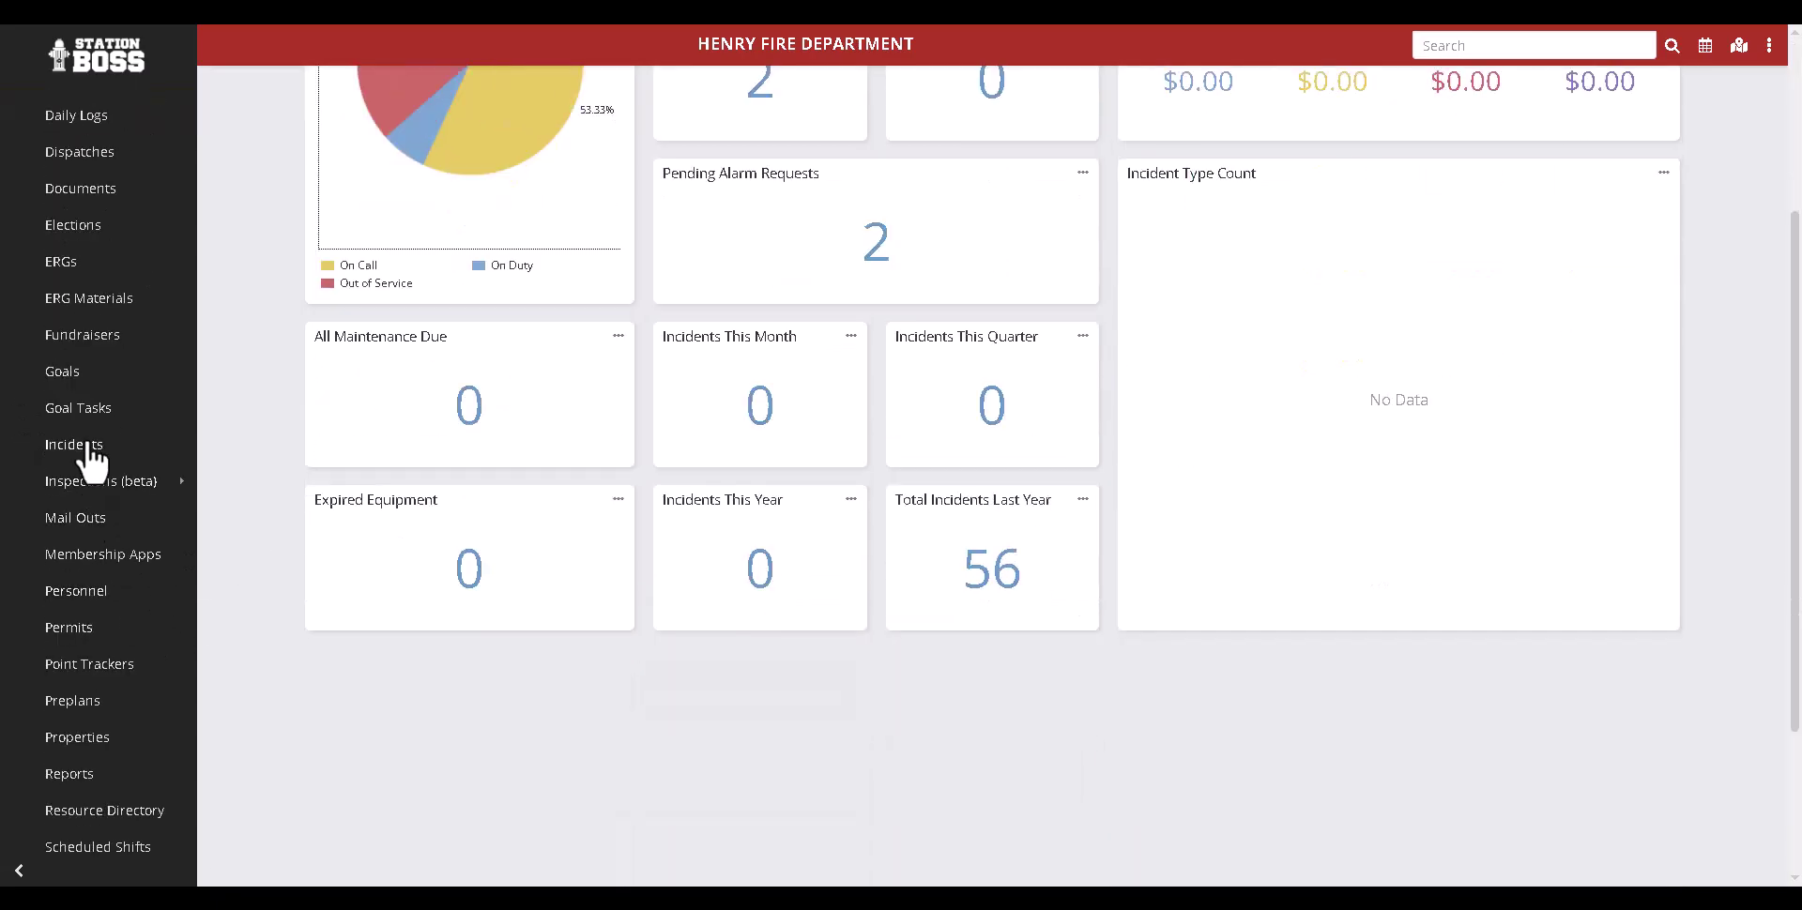
click(85, 448)
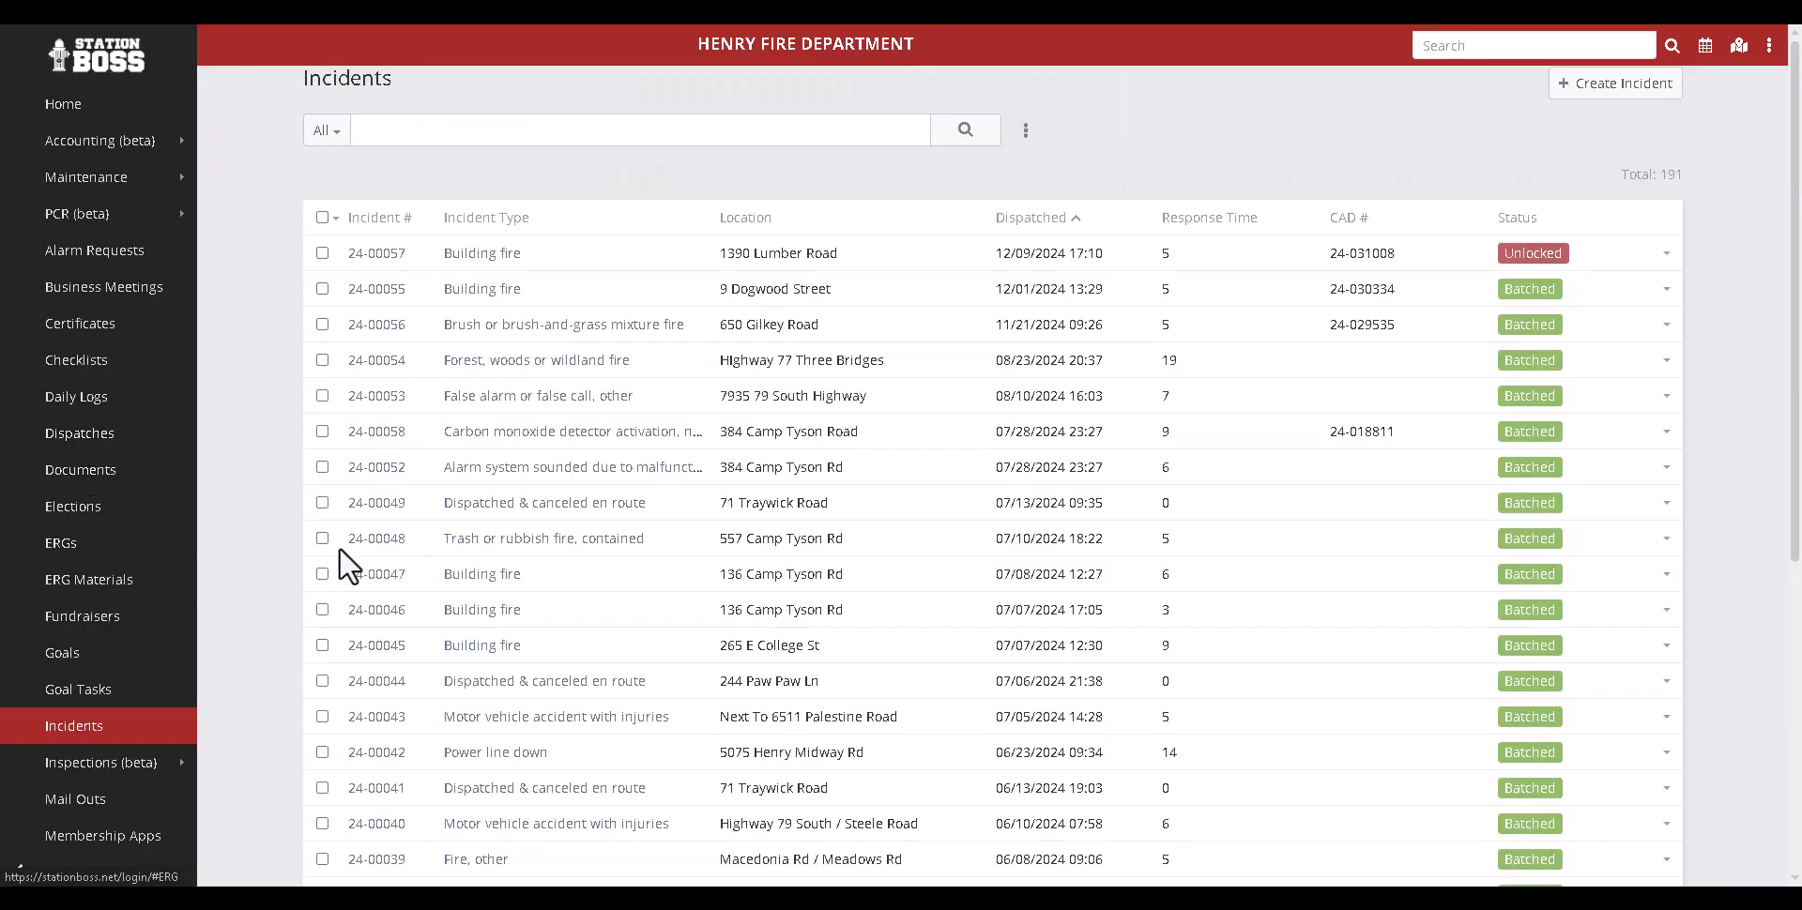
click(1607, 95)
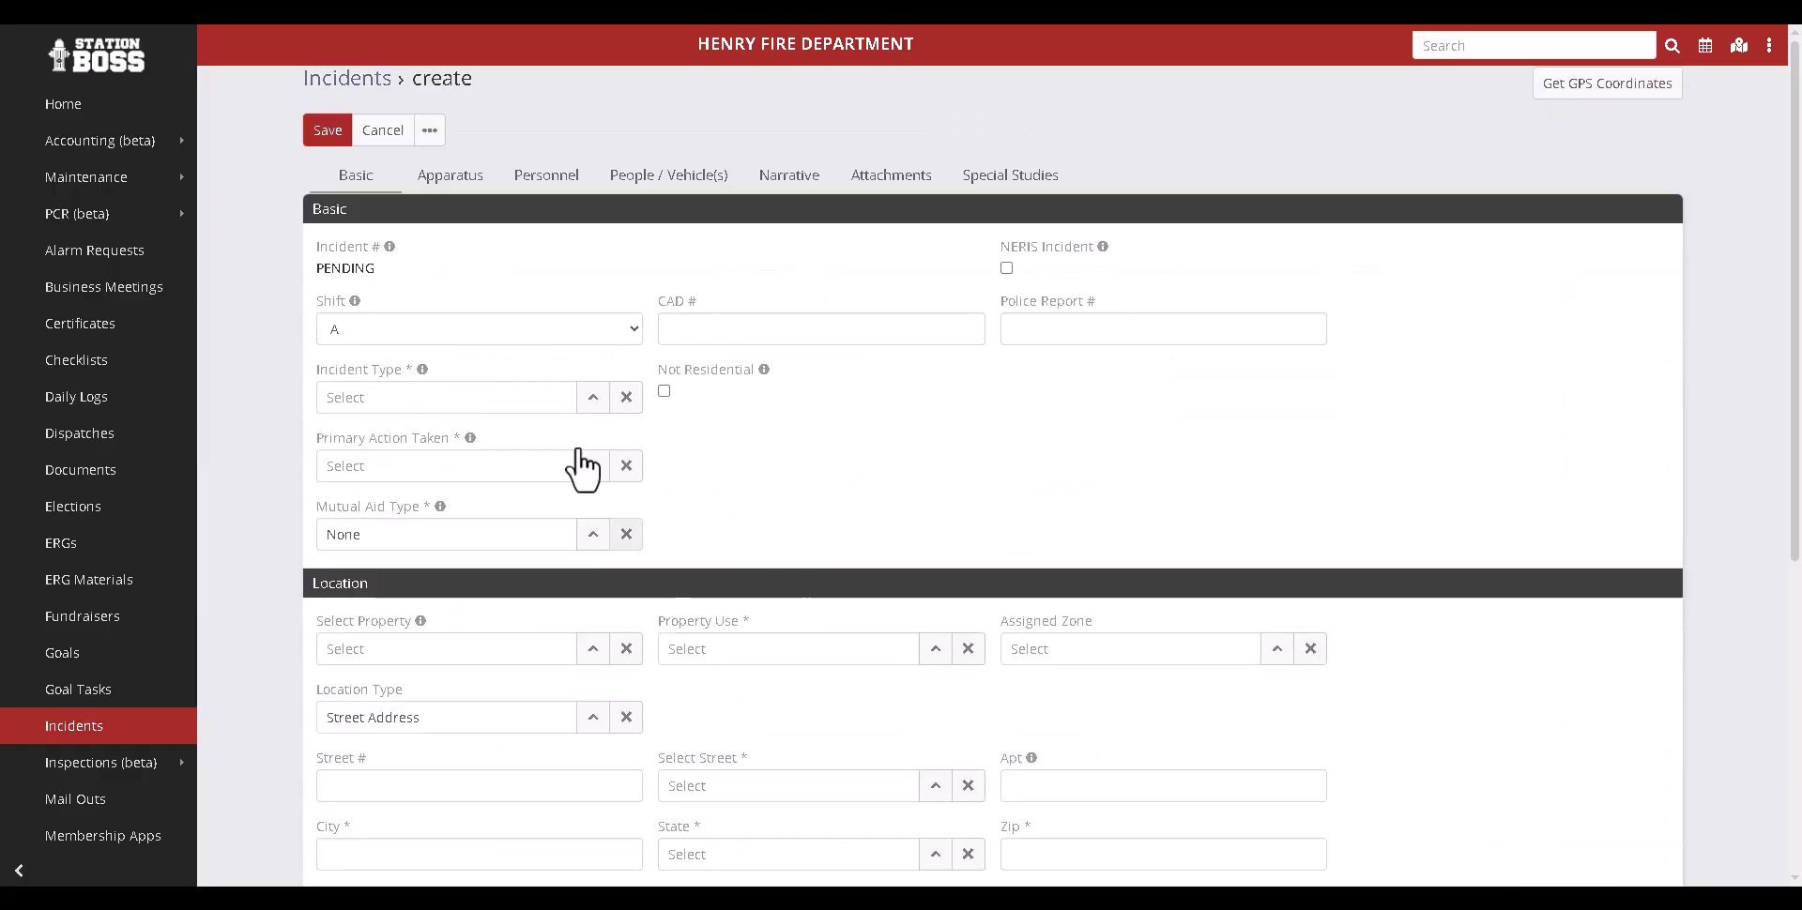
scroll(577, 563, down, 4)
scroll(563, 751, up, 4)
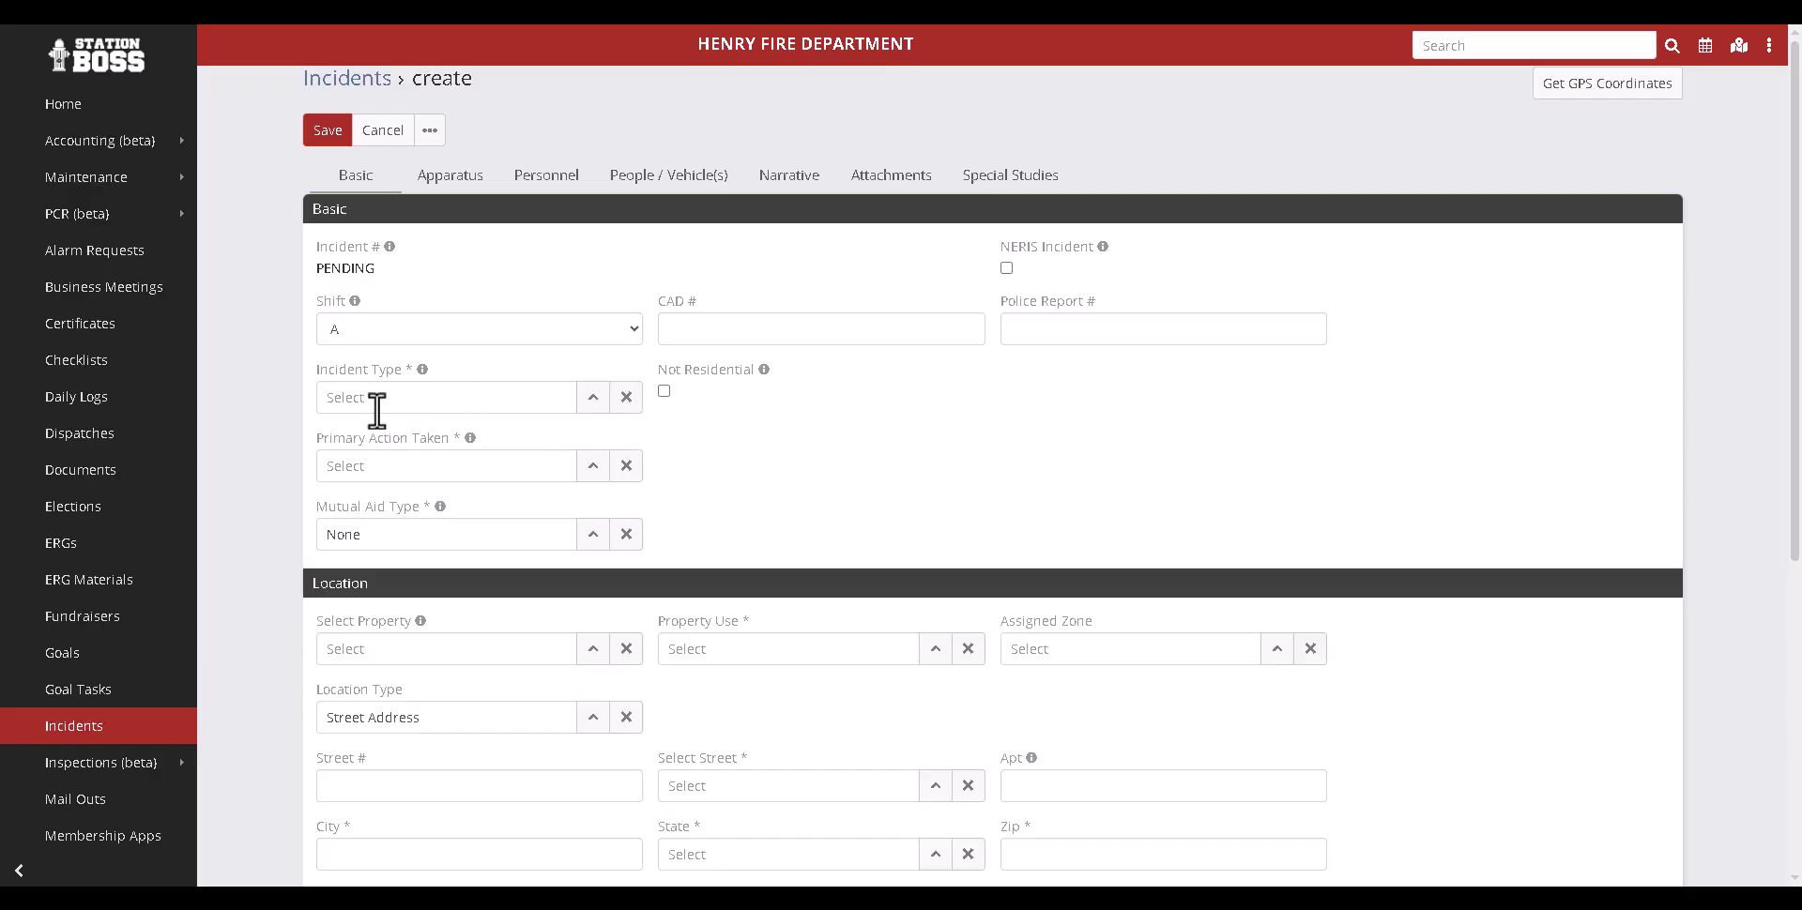
Step: Search the incident types for "bui", and for any type containing fire with "%fire"
click(451, 401)
text(bui)
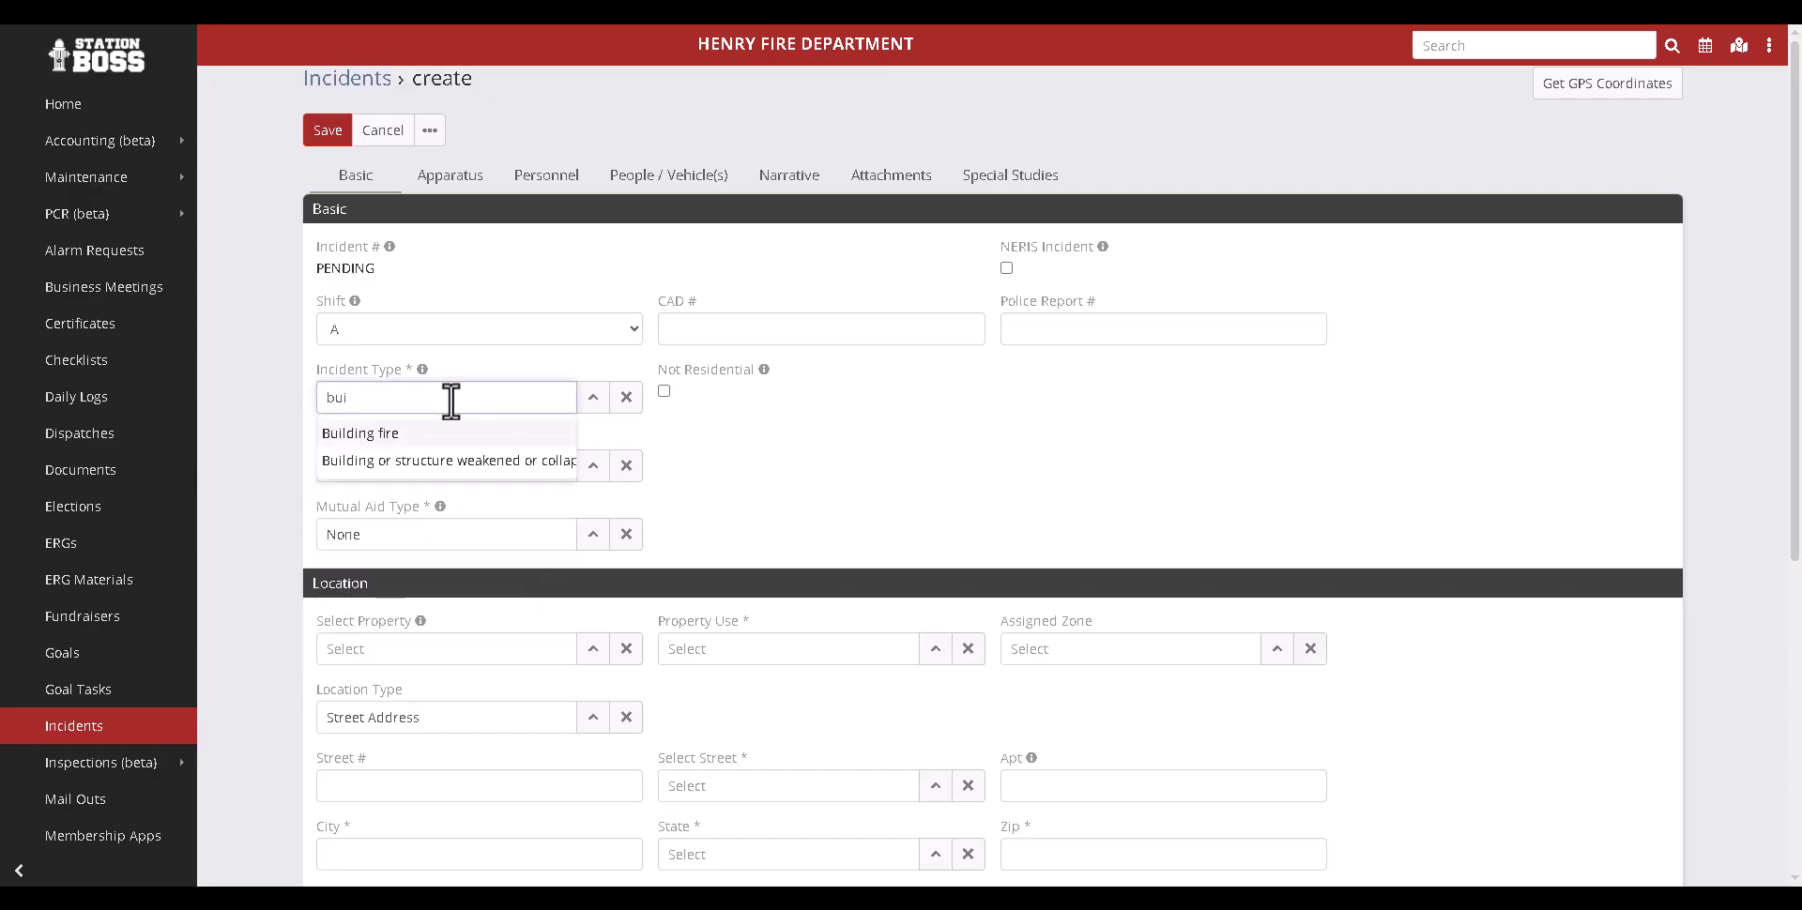
key(BackSpace)
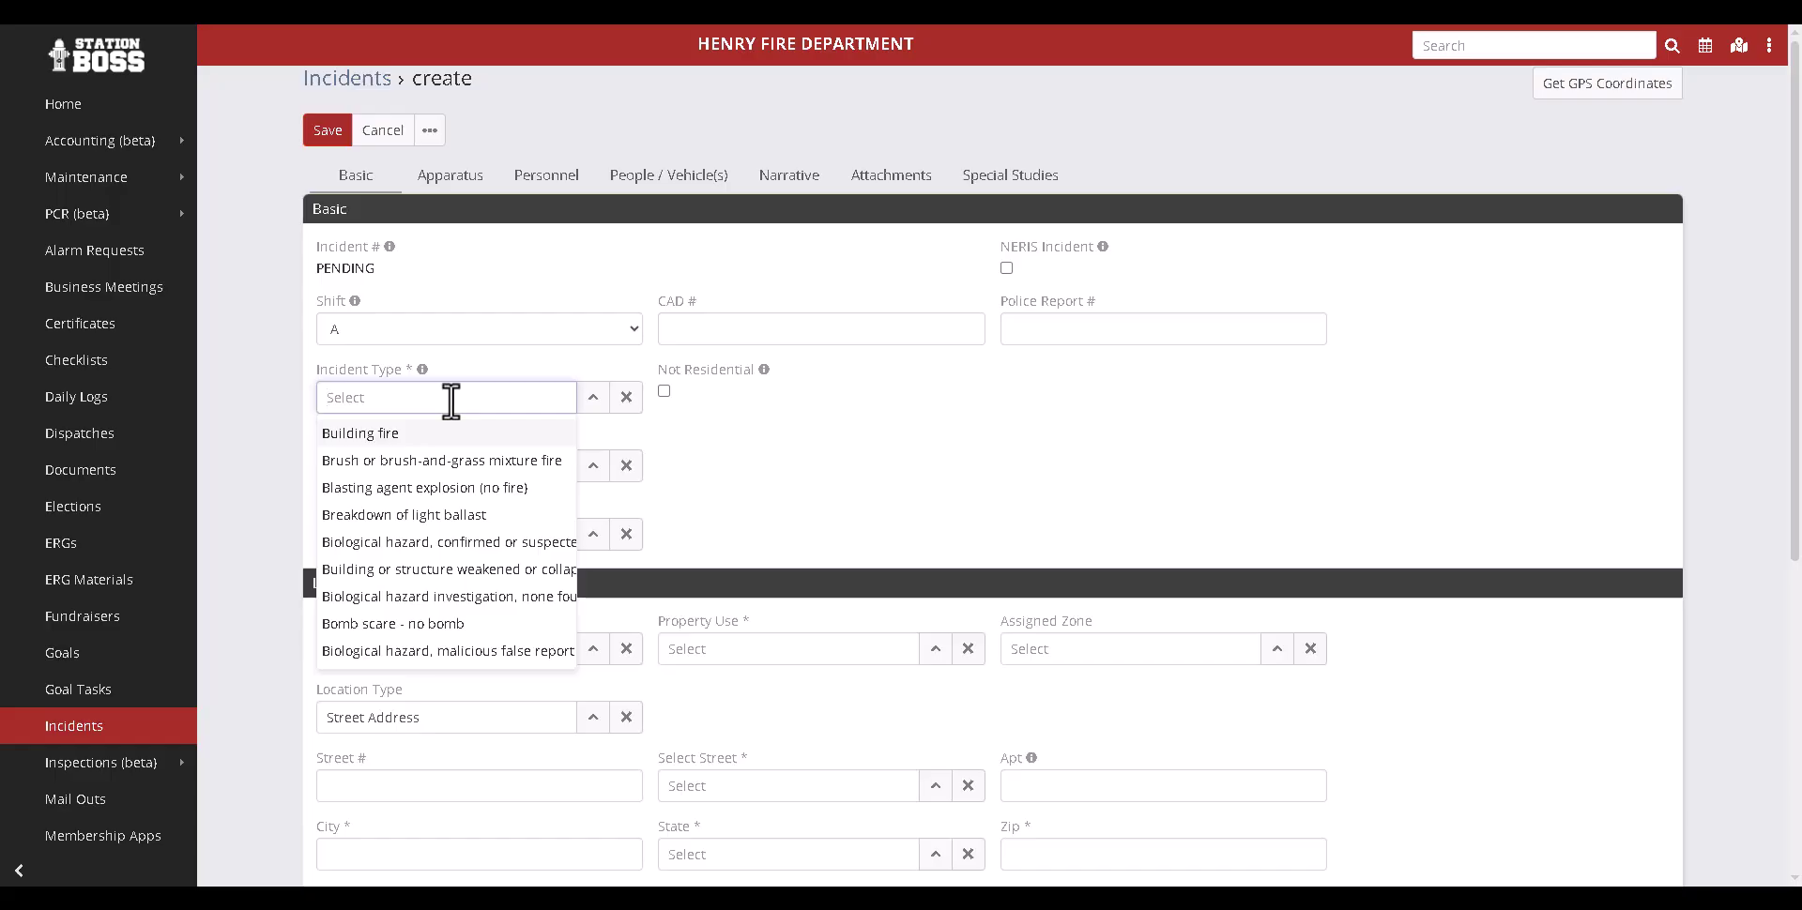
text(%fire)
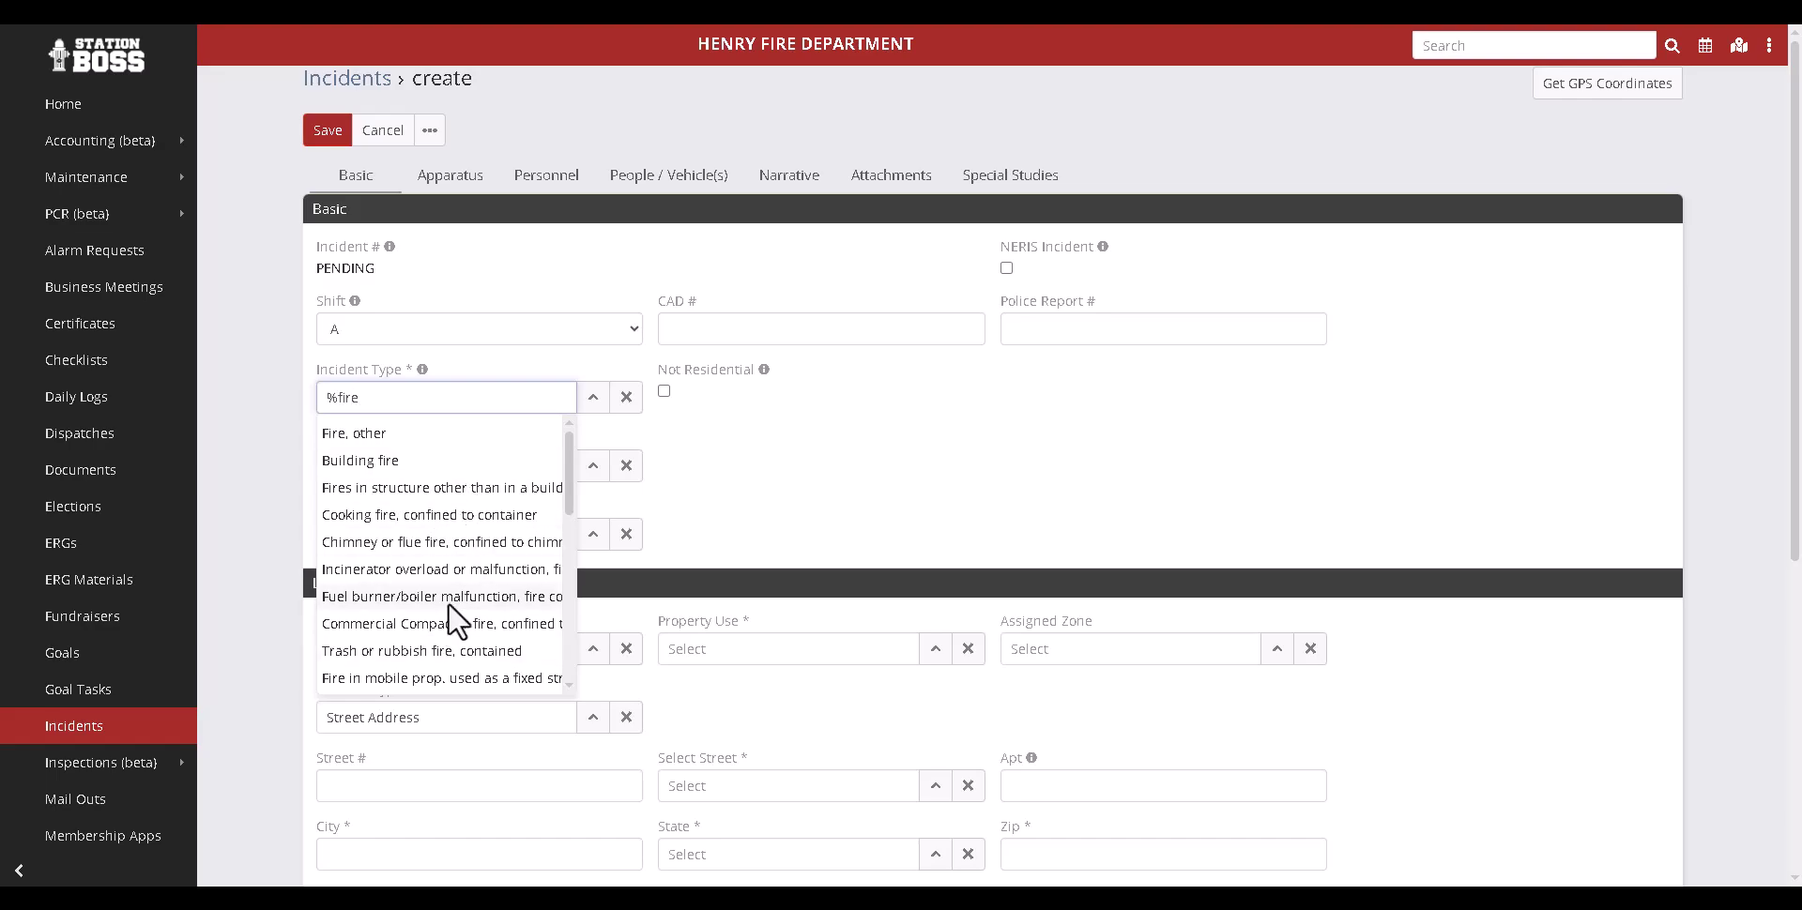
click(764, 515)
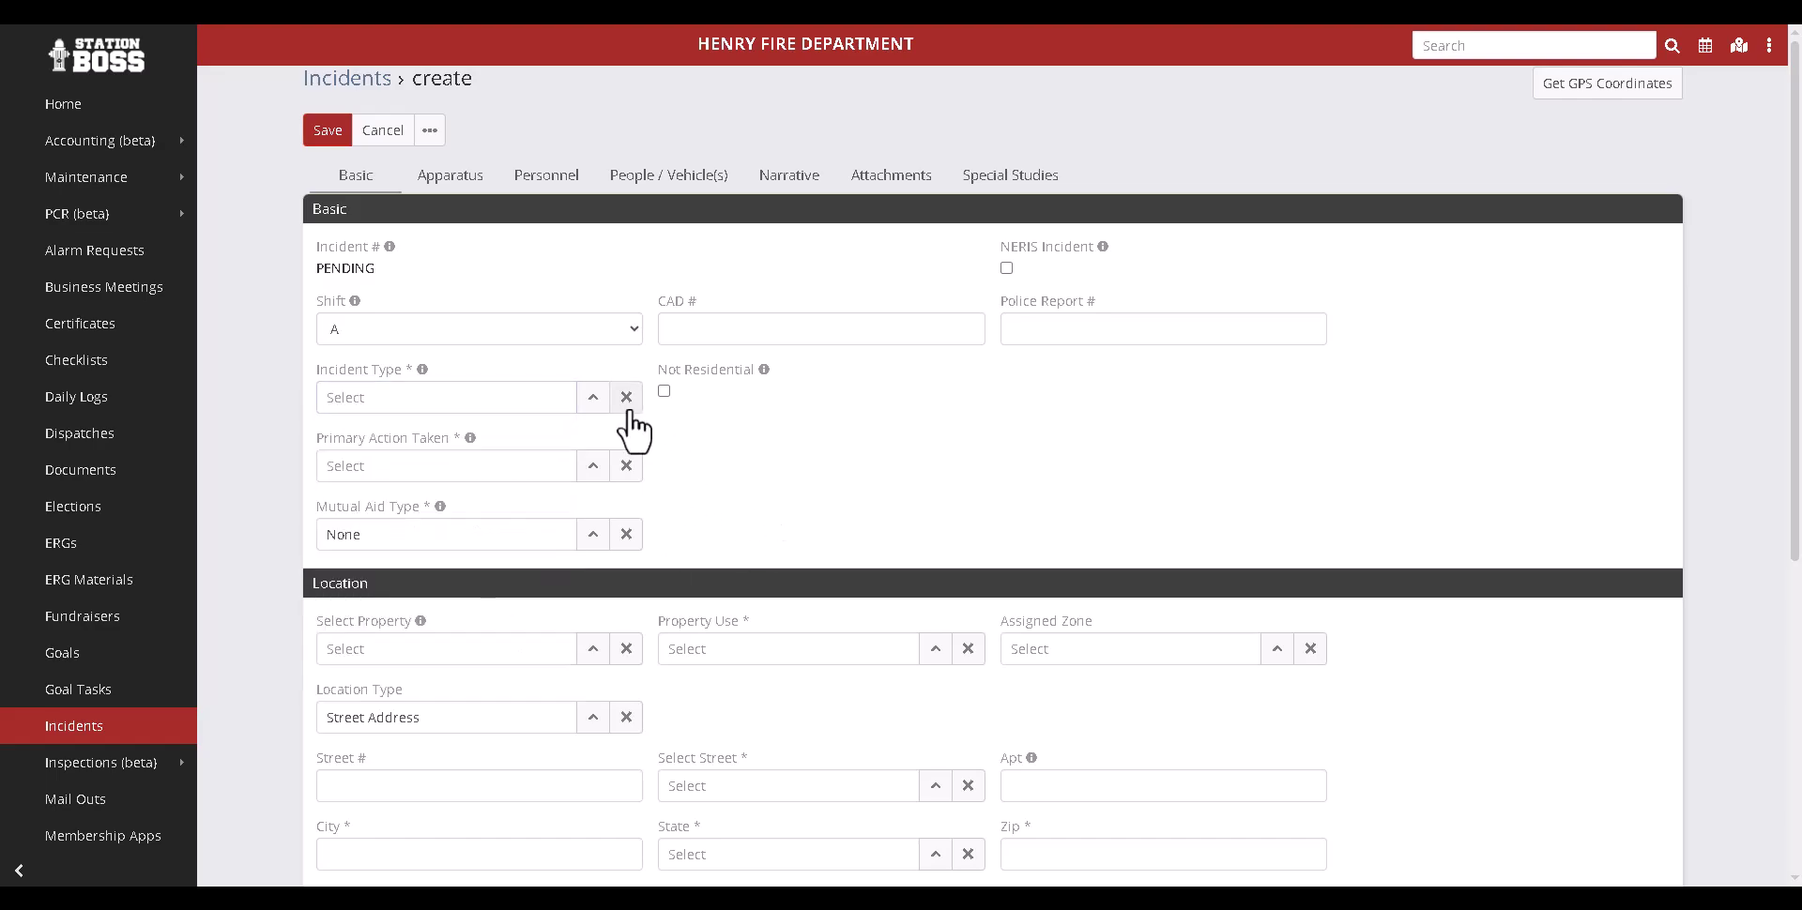
Step: View the full incident type list and its additional search filter fields, and leave without choosing a type
click(594, 401)
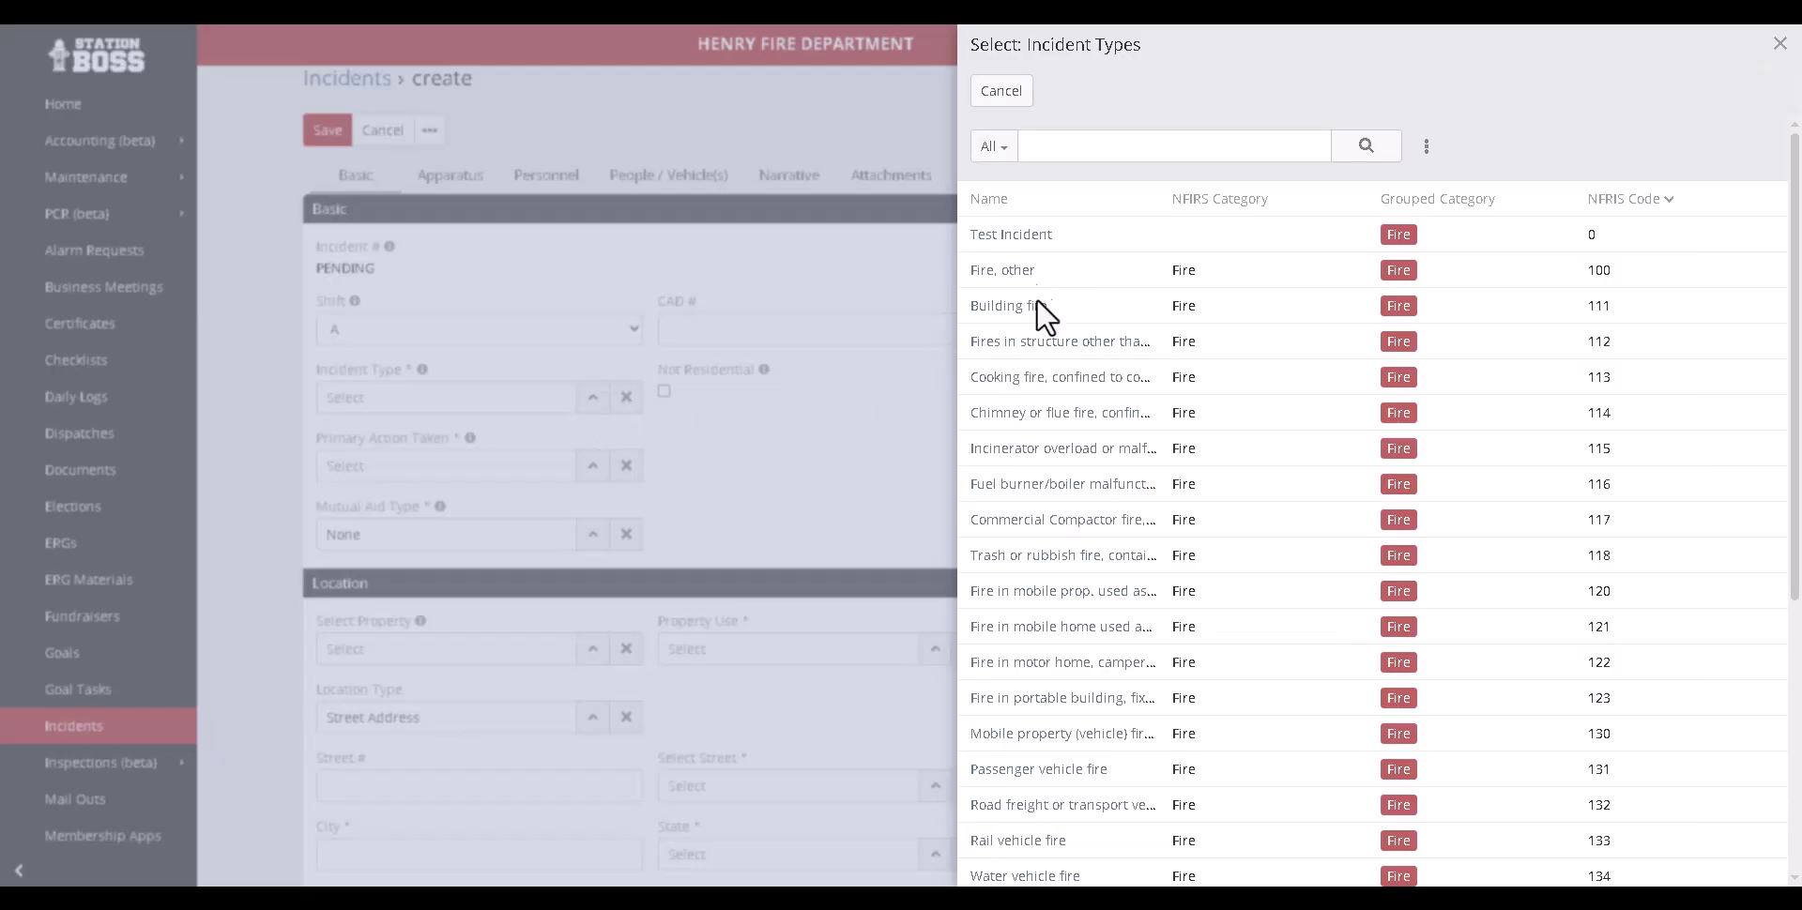
click(1426, 147)
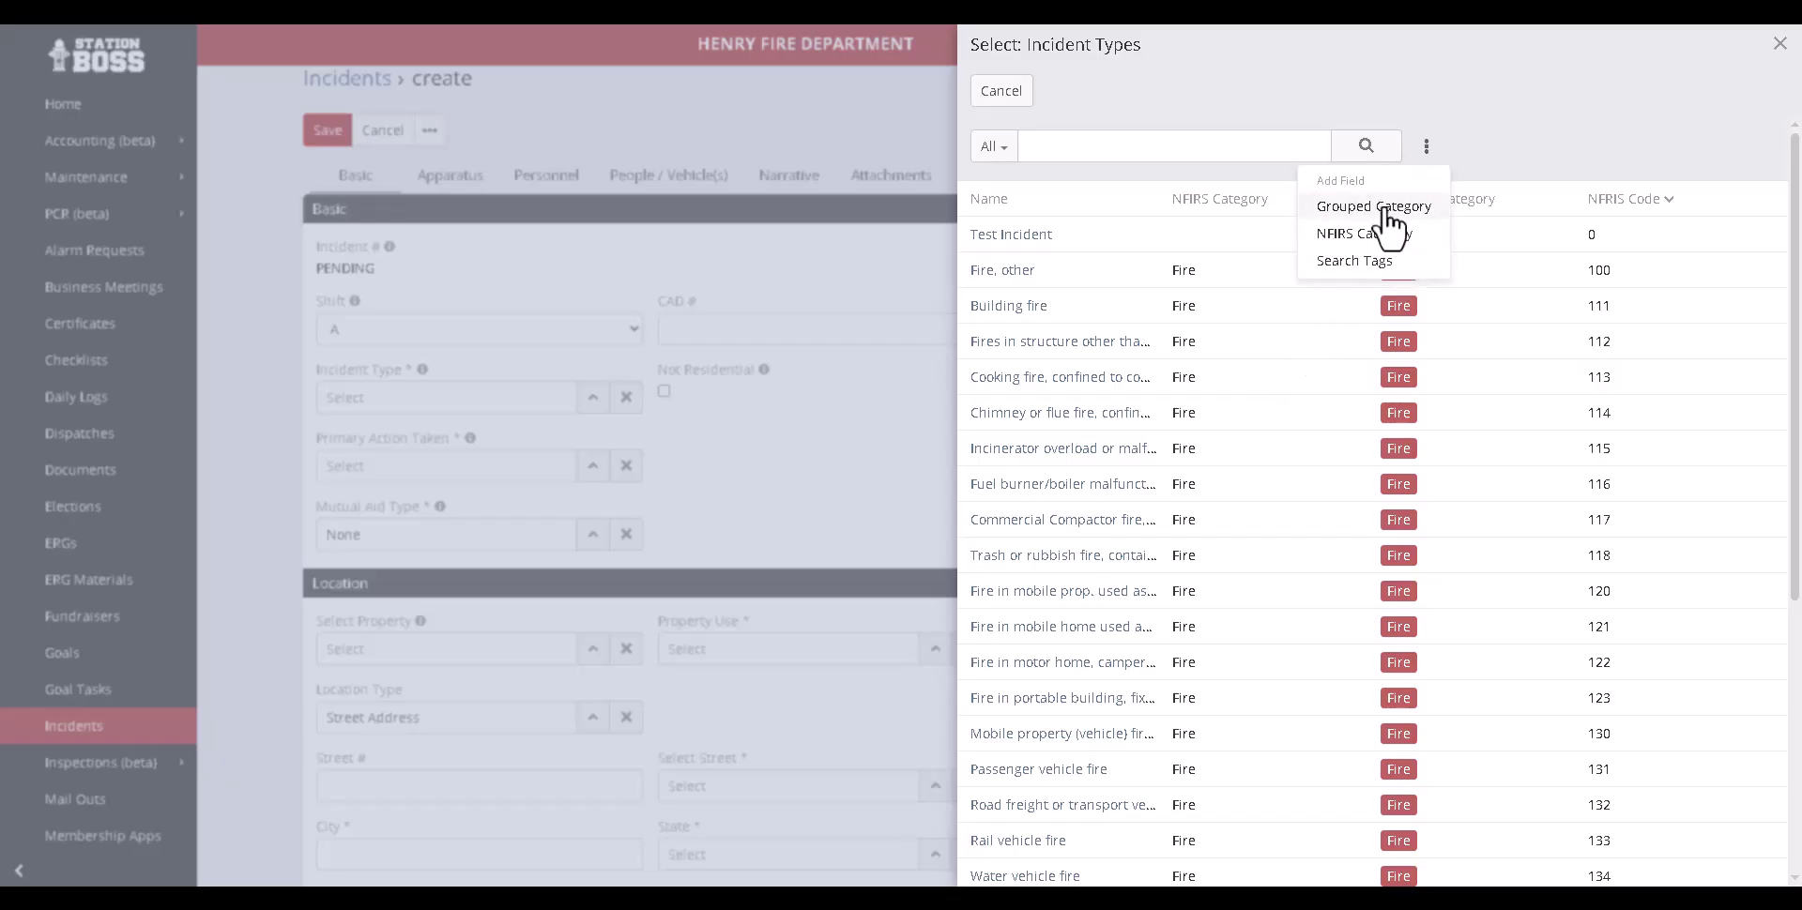
click(1002, 90)
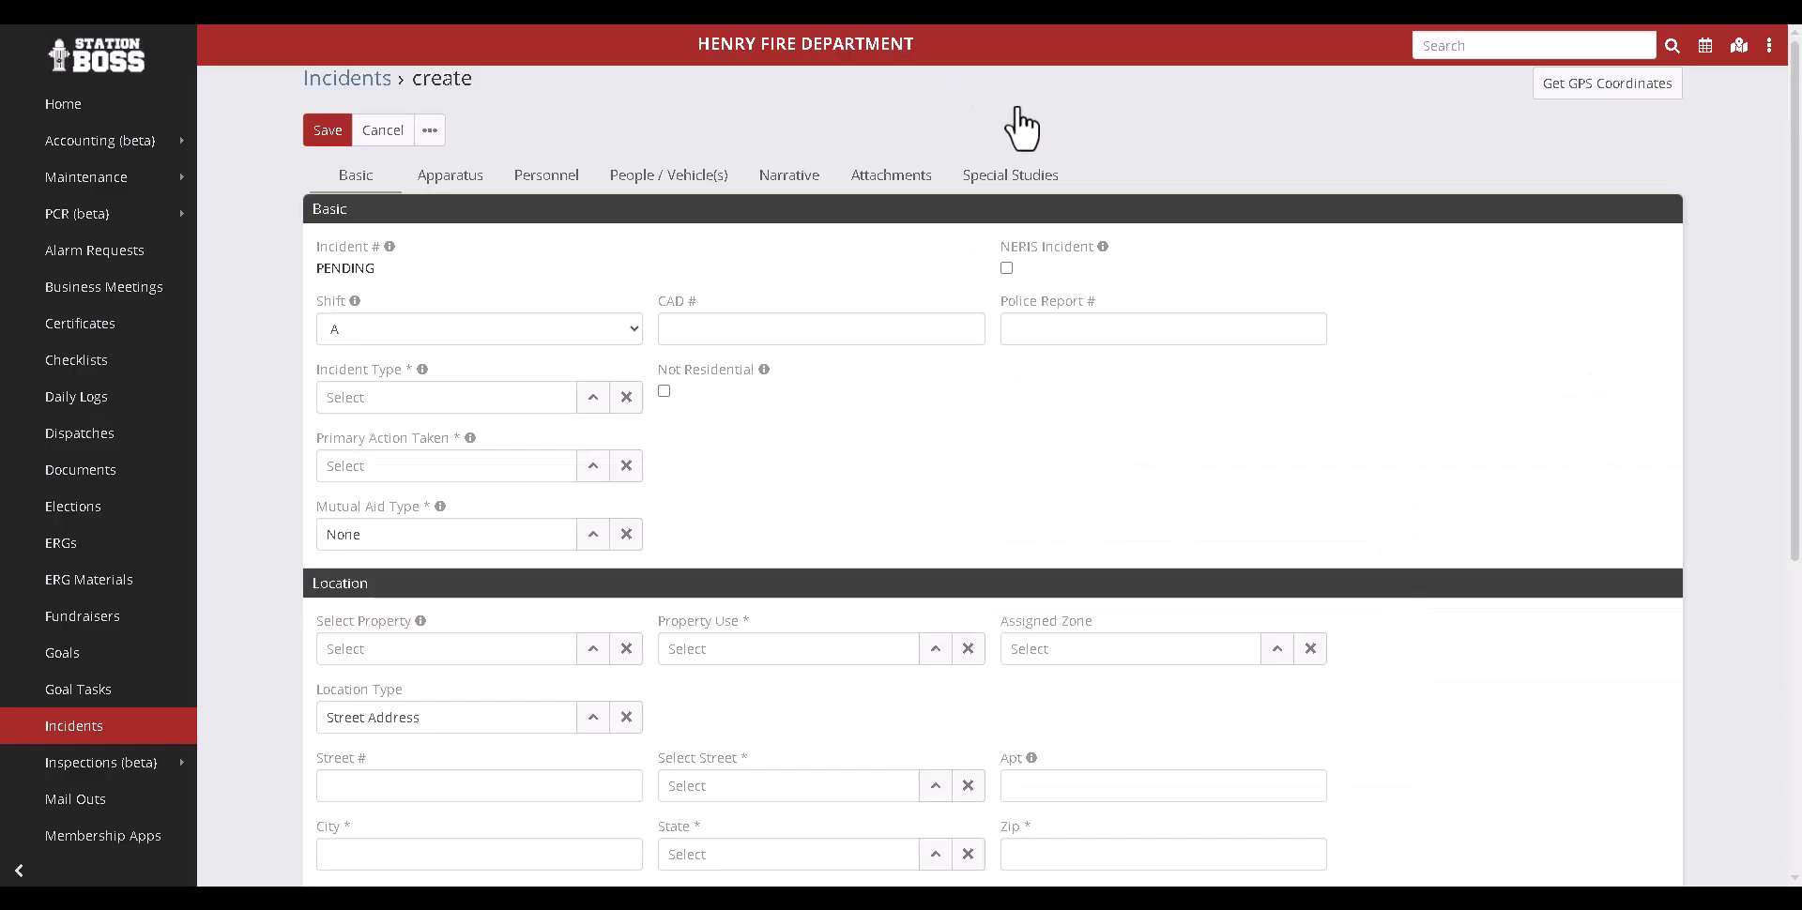
Step: Set the incident type by code 123, Fire in portable building, fixed location, and the primary action taken to Standby
click(454, 394)
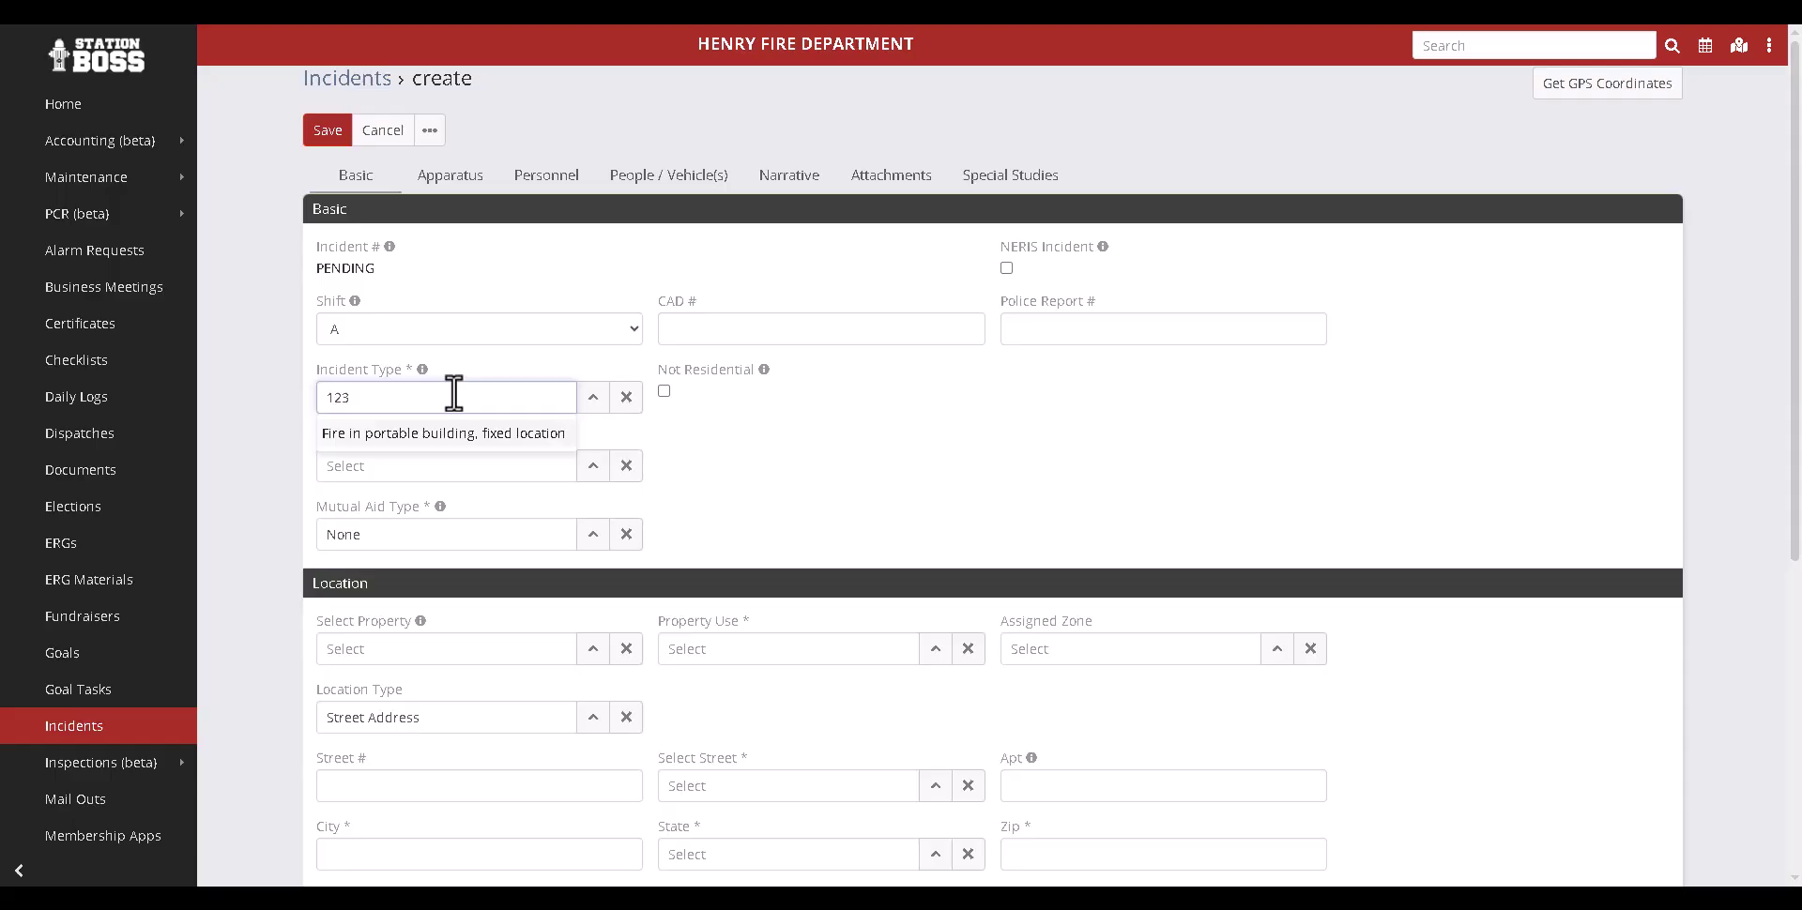
key(Return)
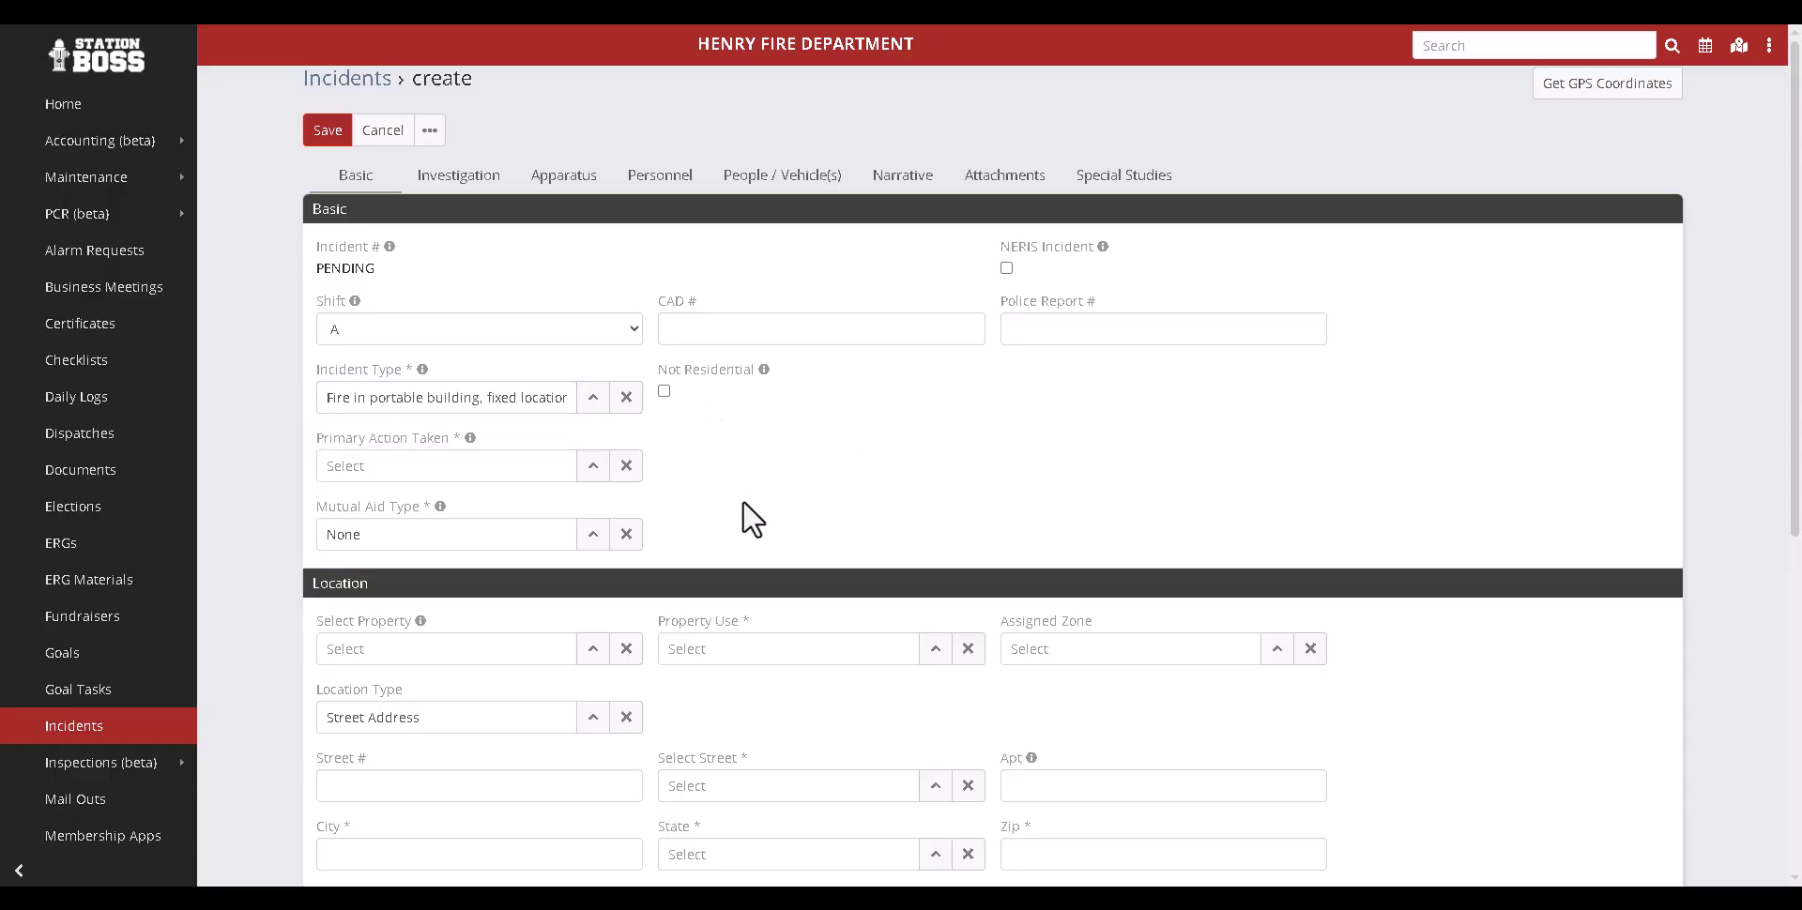
scroll(749, 516, down, 1)
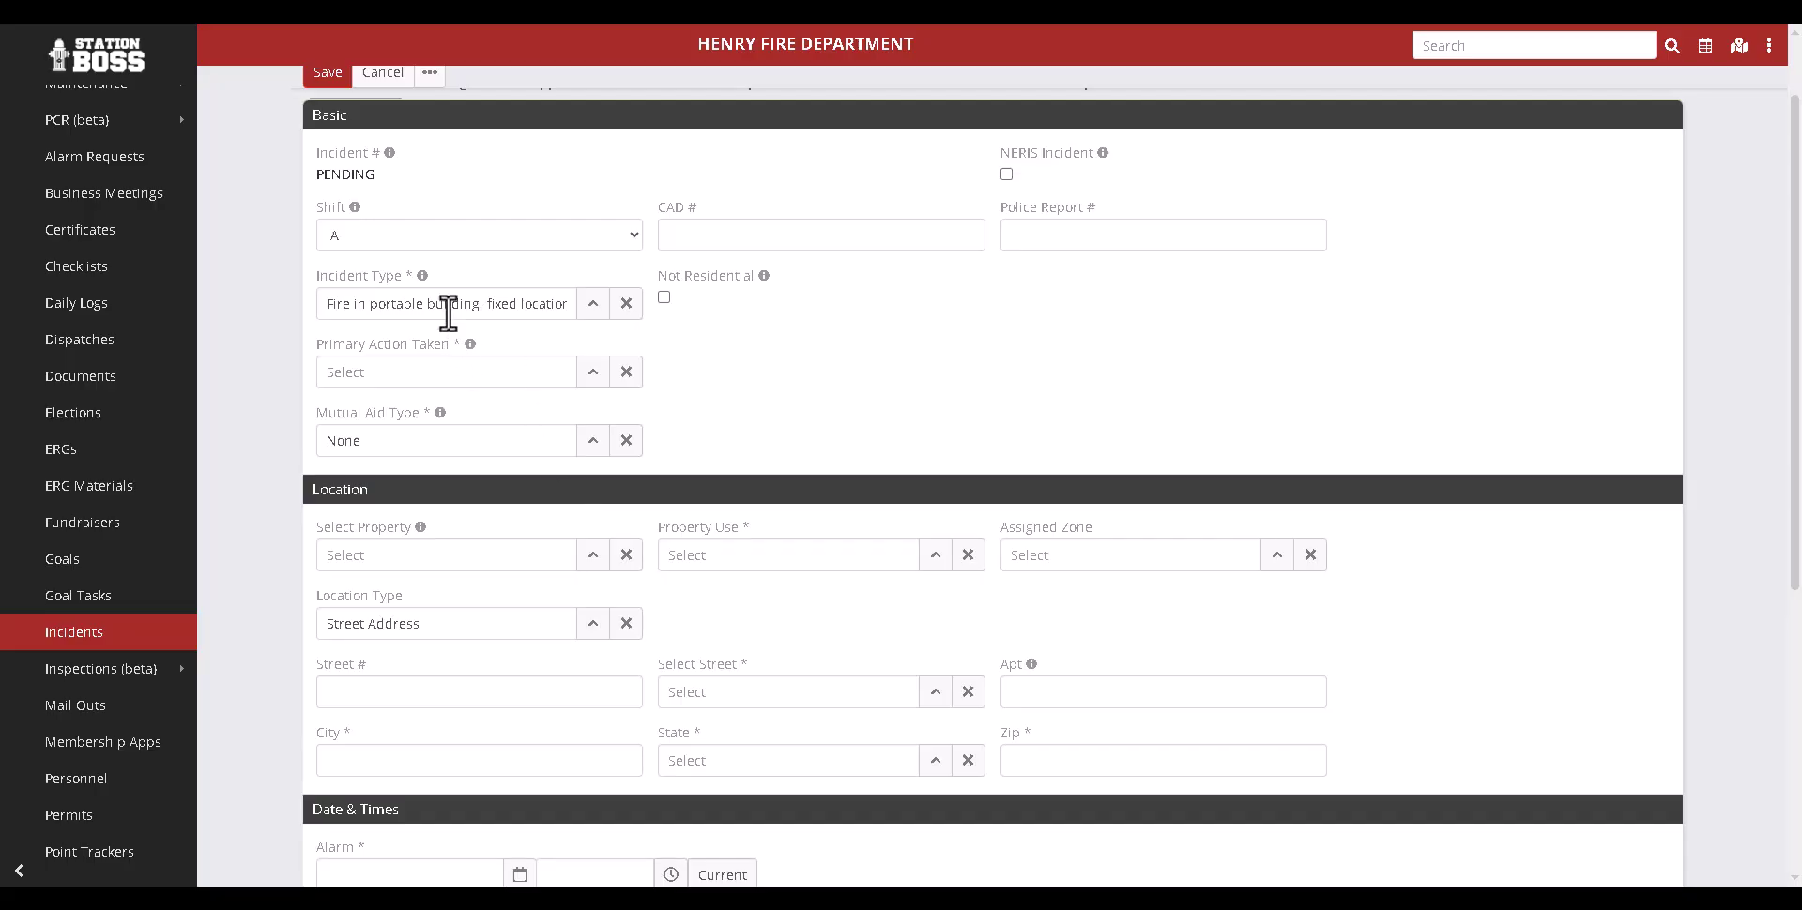
click(755, 229)
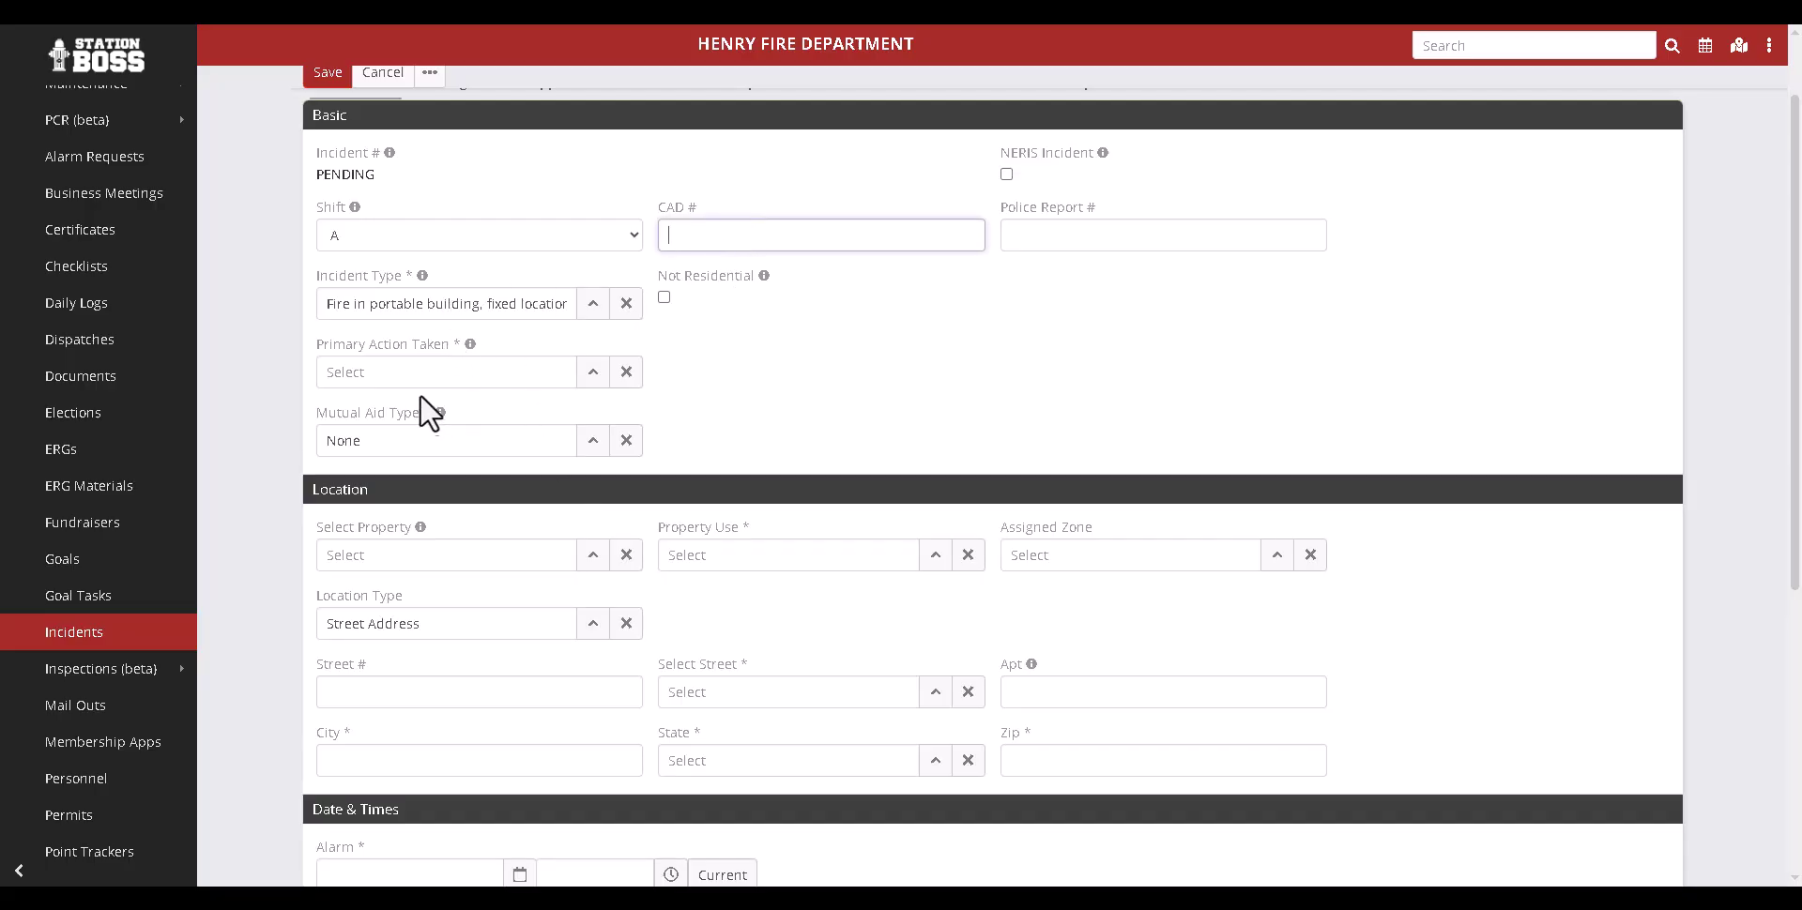
click(380, 373)
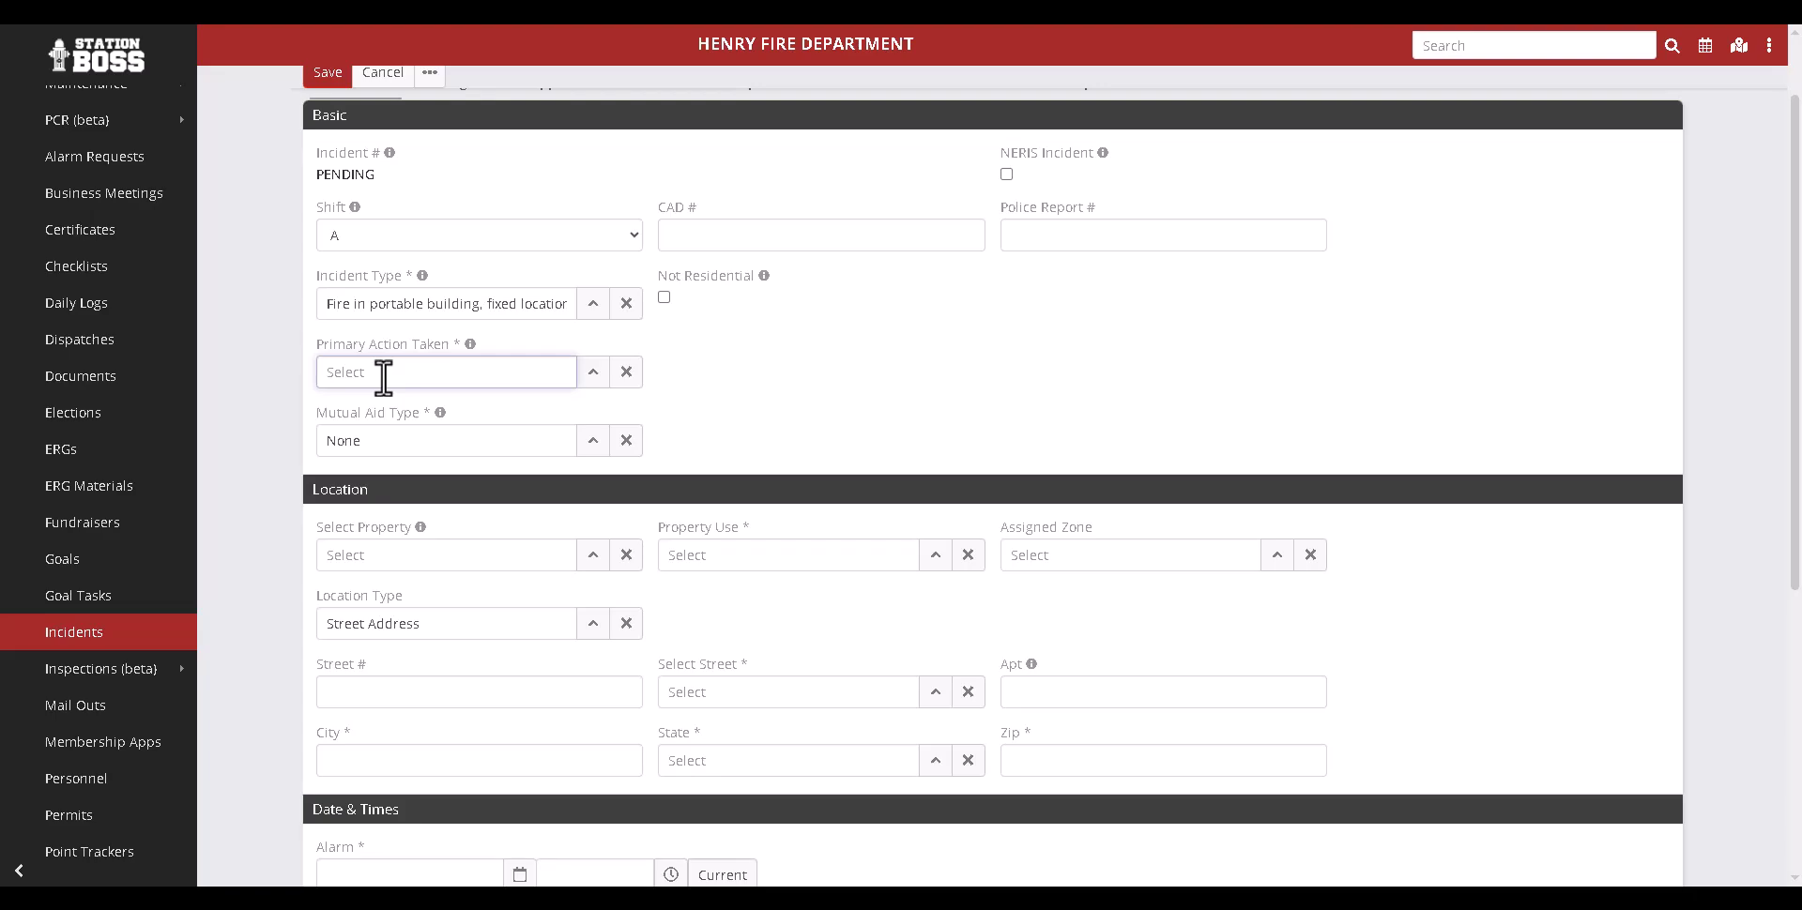
text(stan)
key(Return)
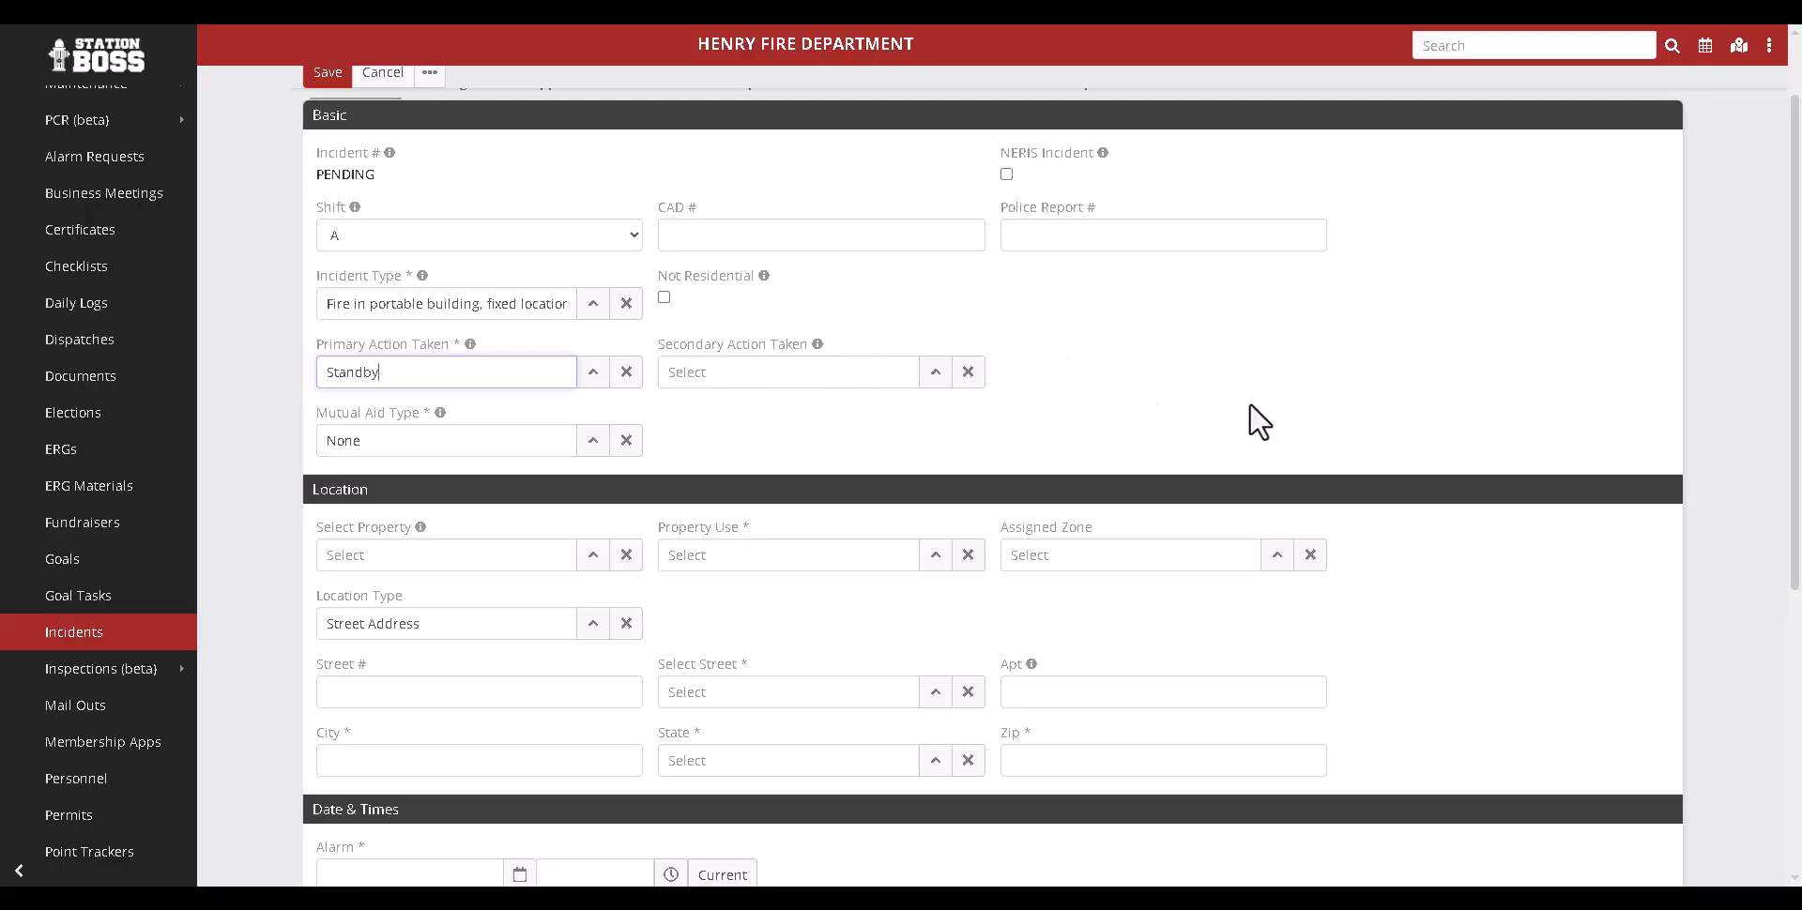
Step: Set the mutual aid type to Automatic Aid Received
click(456, 449)
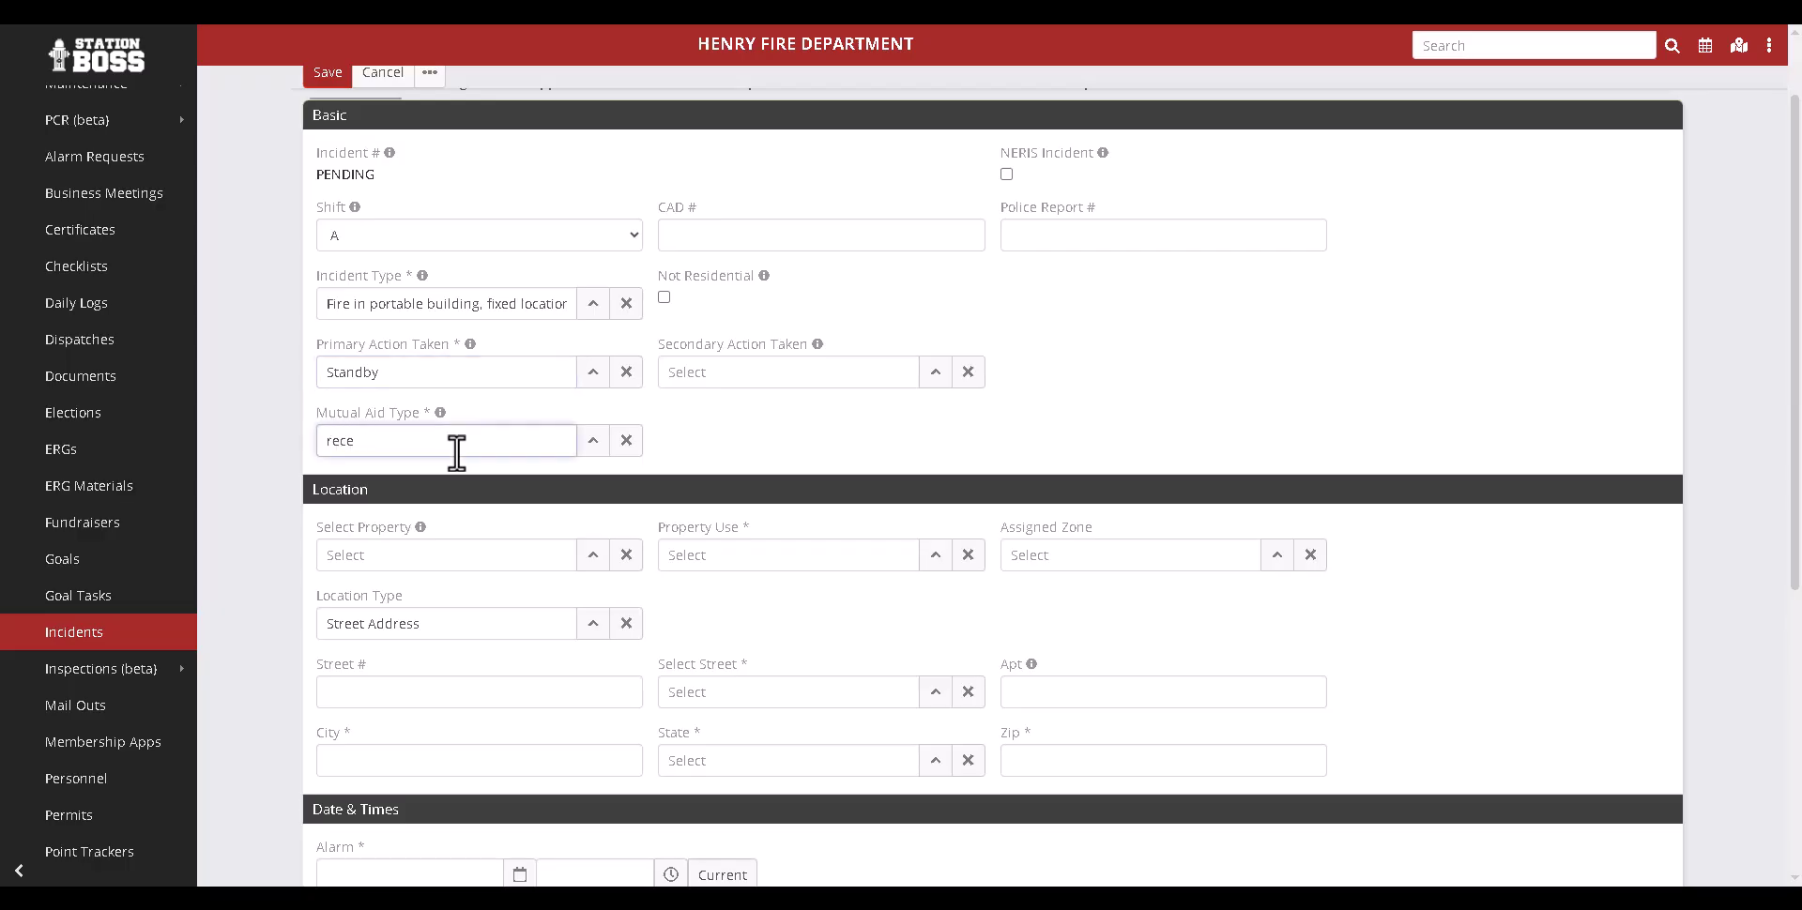
text(%recei)
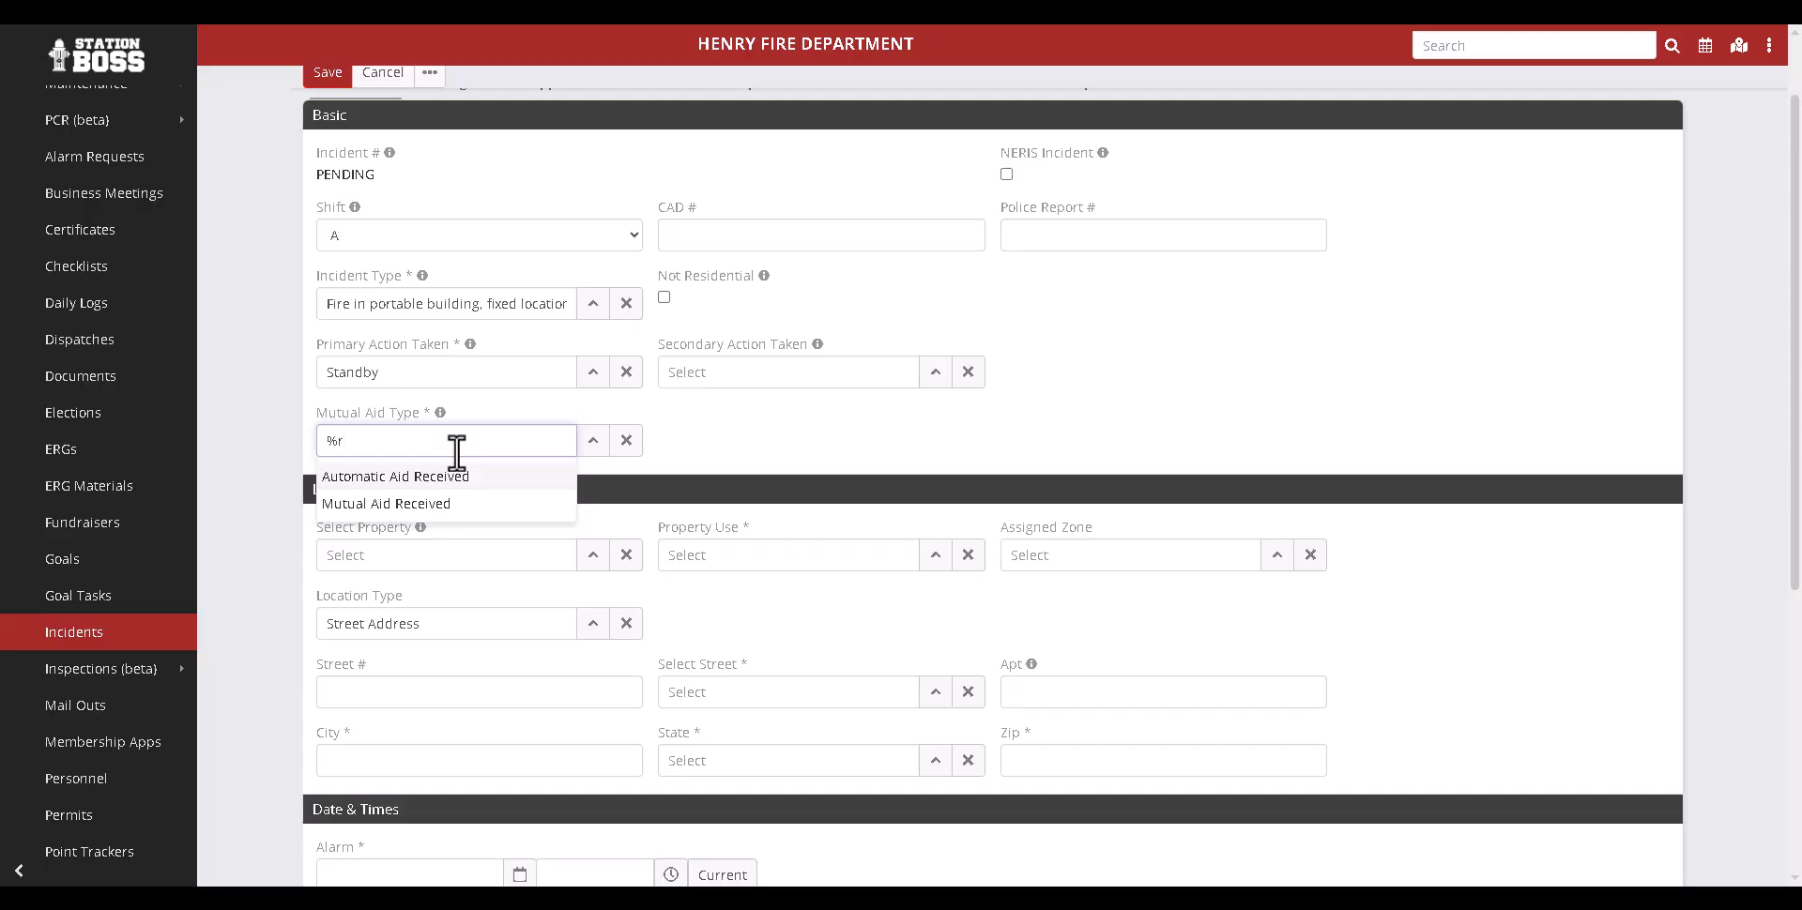
key(BackSpace)
key(BackSpace)
text(Auto)
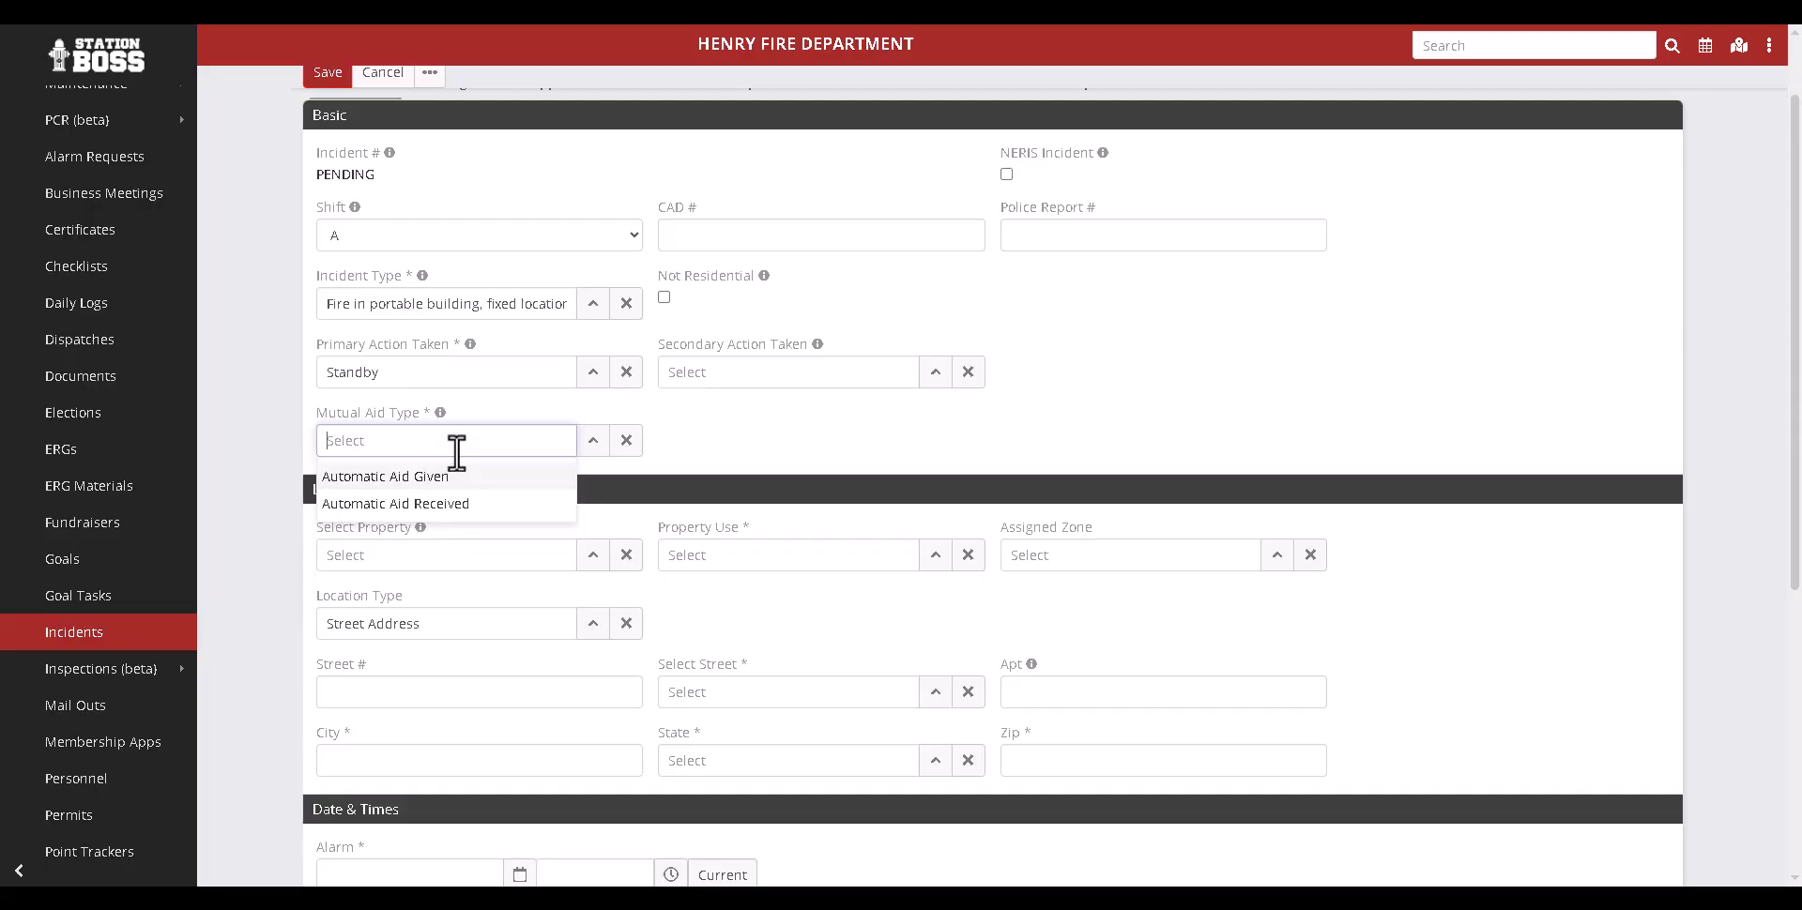
click(588, 443)
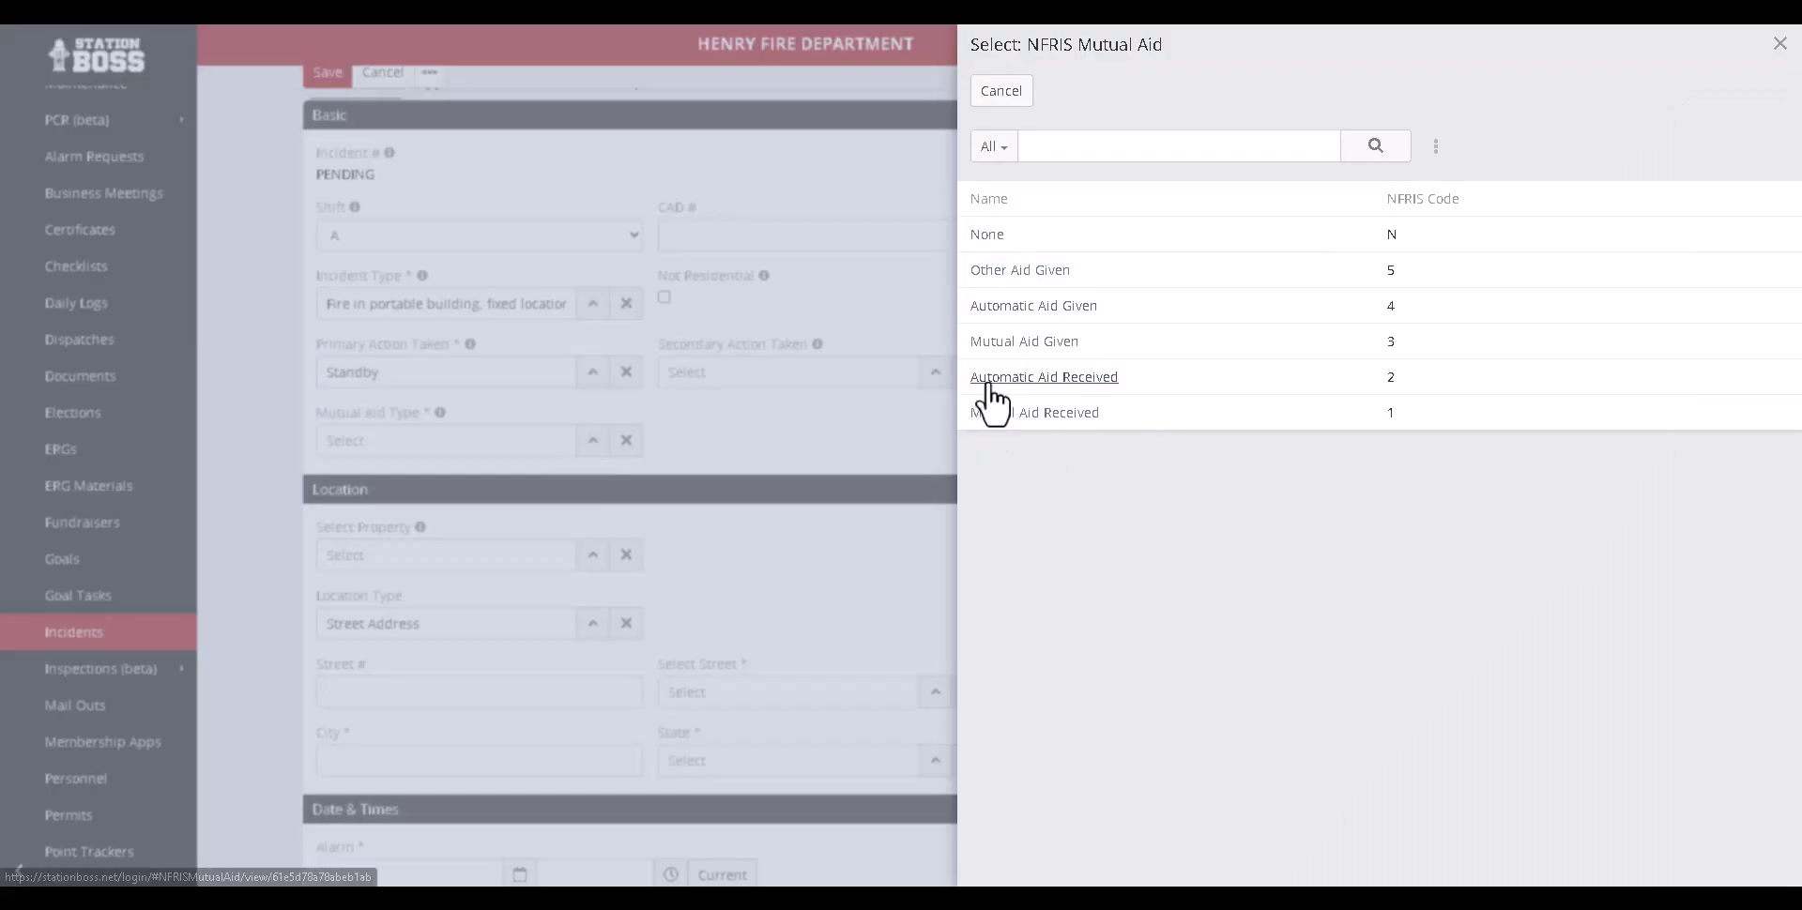
click(1043, 378)
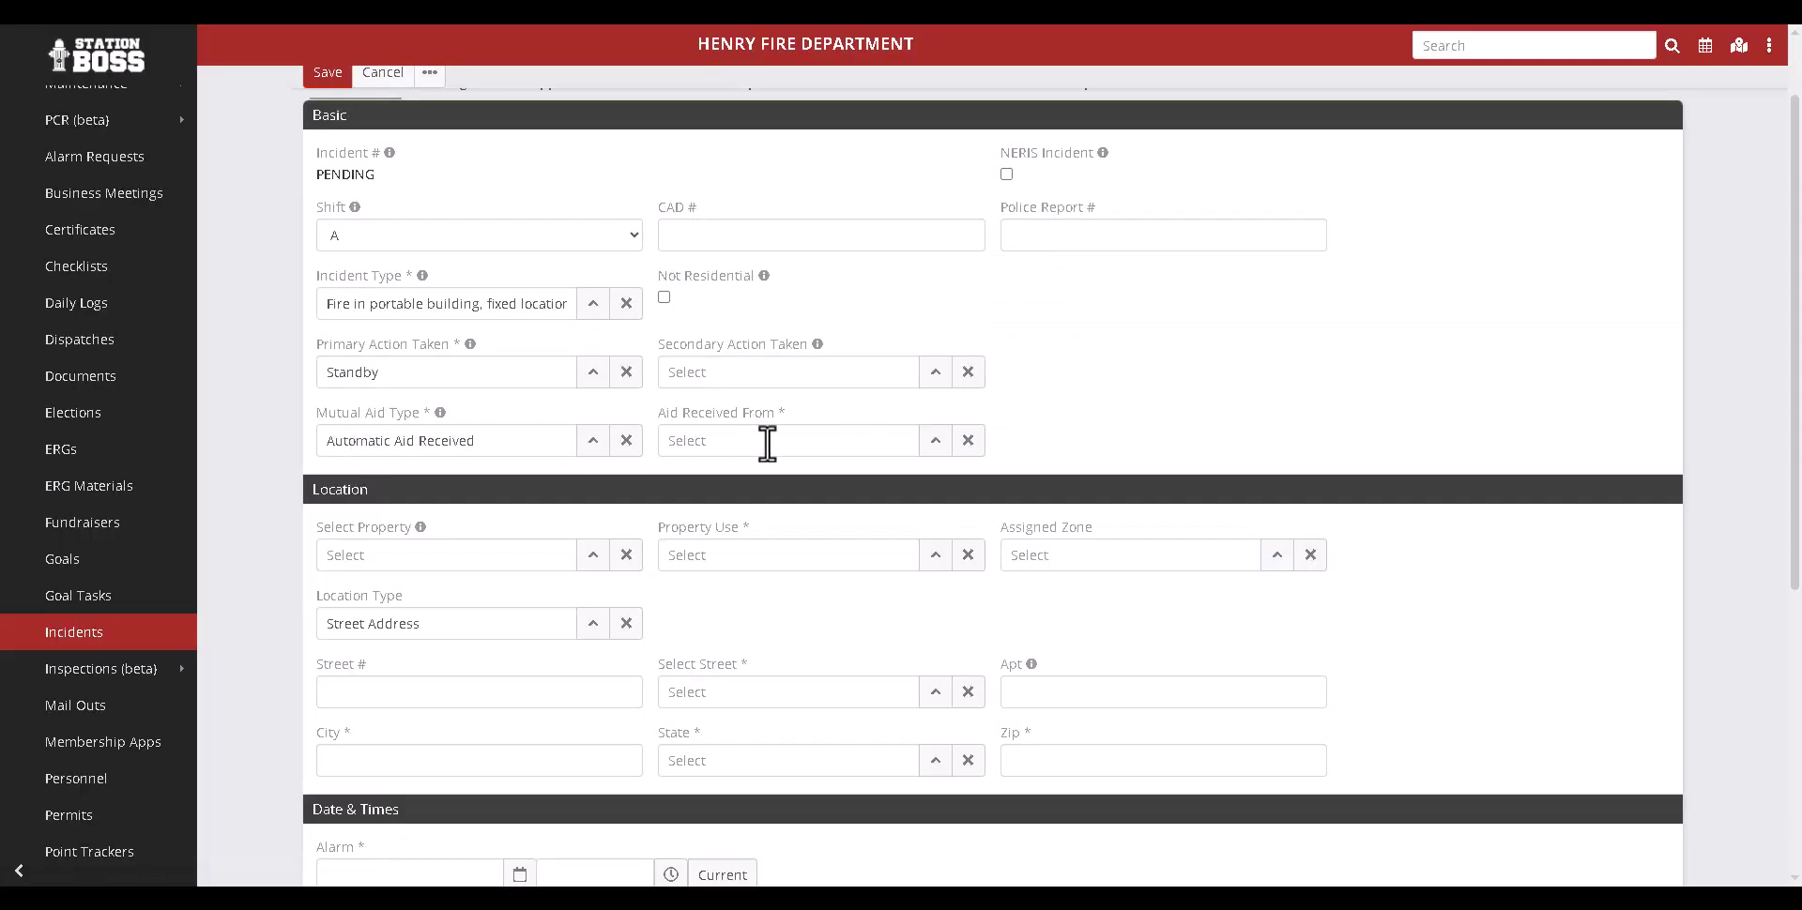
Step: Look up "paris" for Aid Received From, and view the agency list and the blank agency creation form without saving
drag(663, 415, 768, 419)
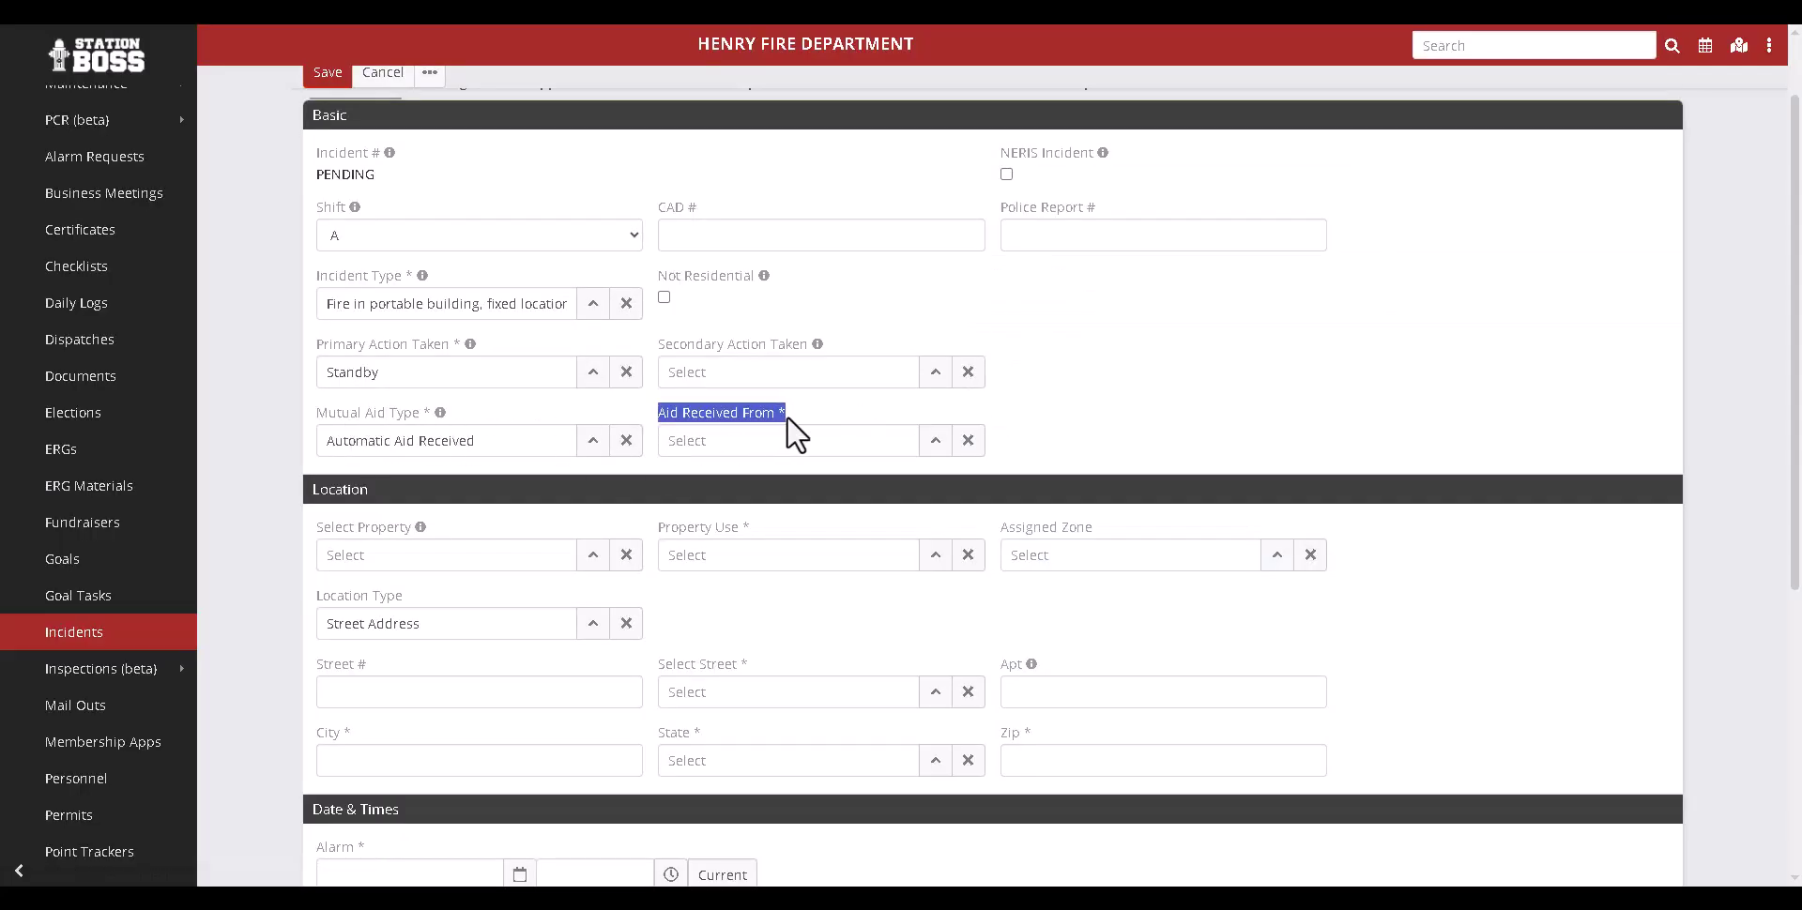
click(748, 439)
text(paris)
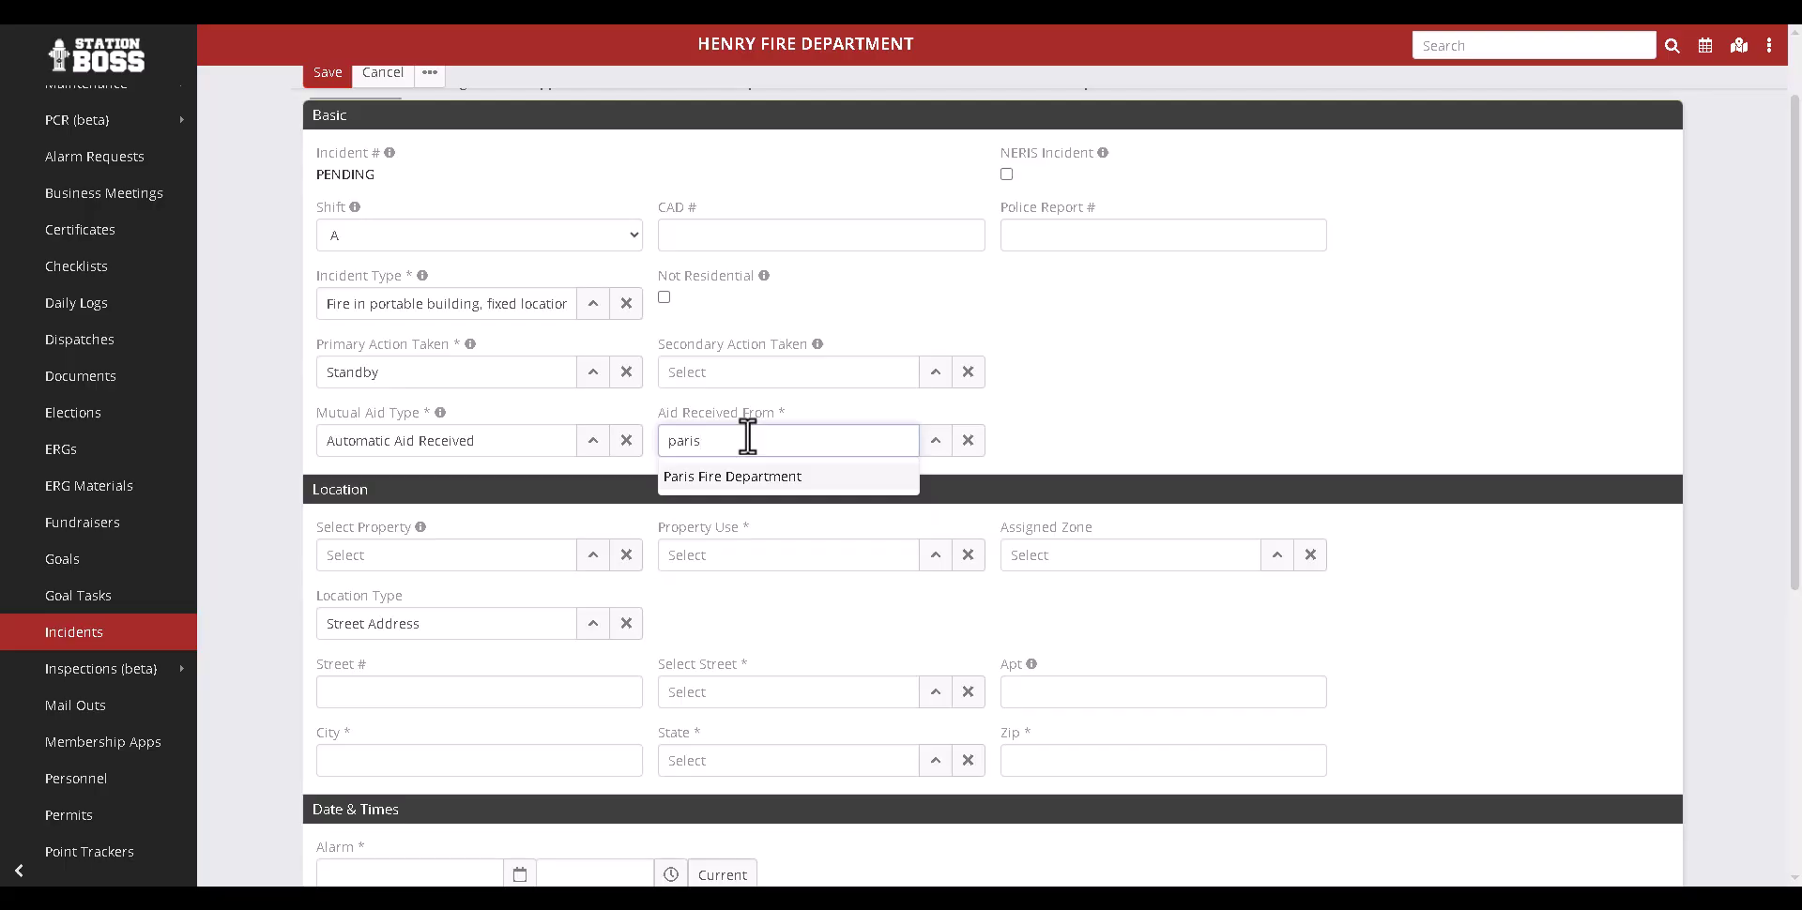
click(935, 443)
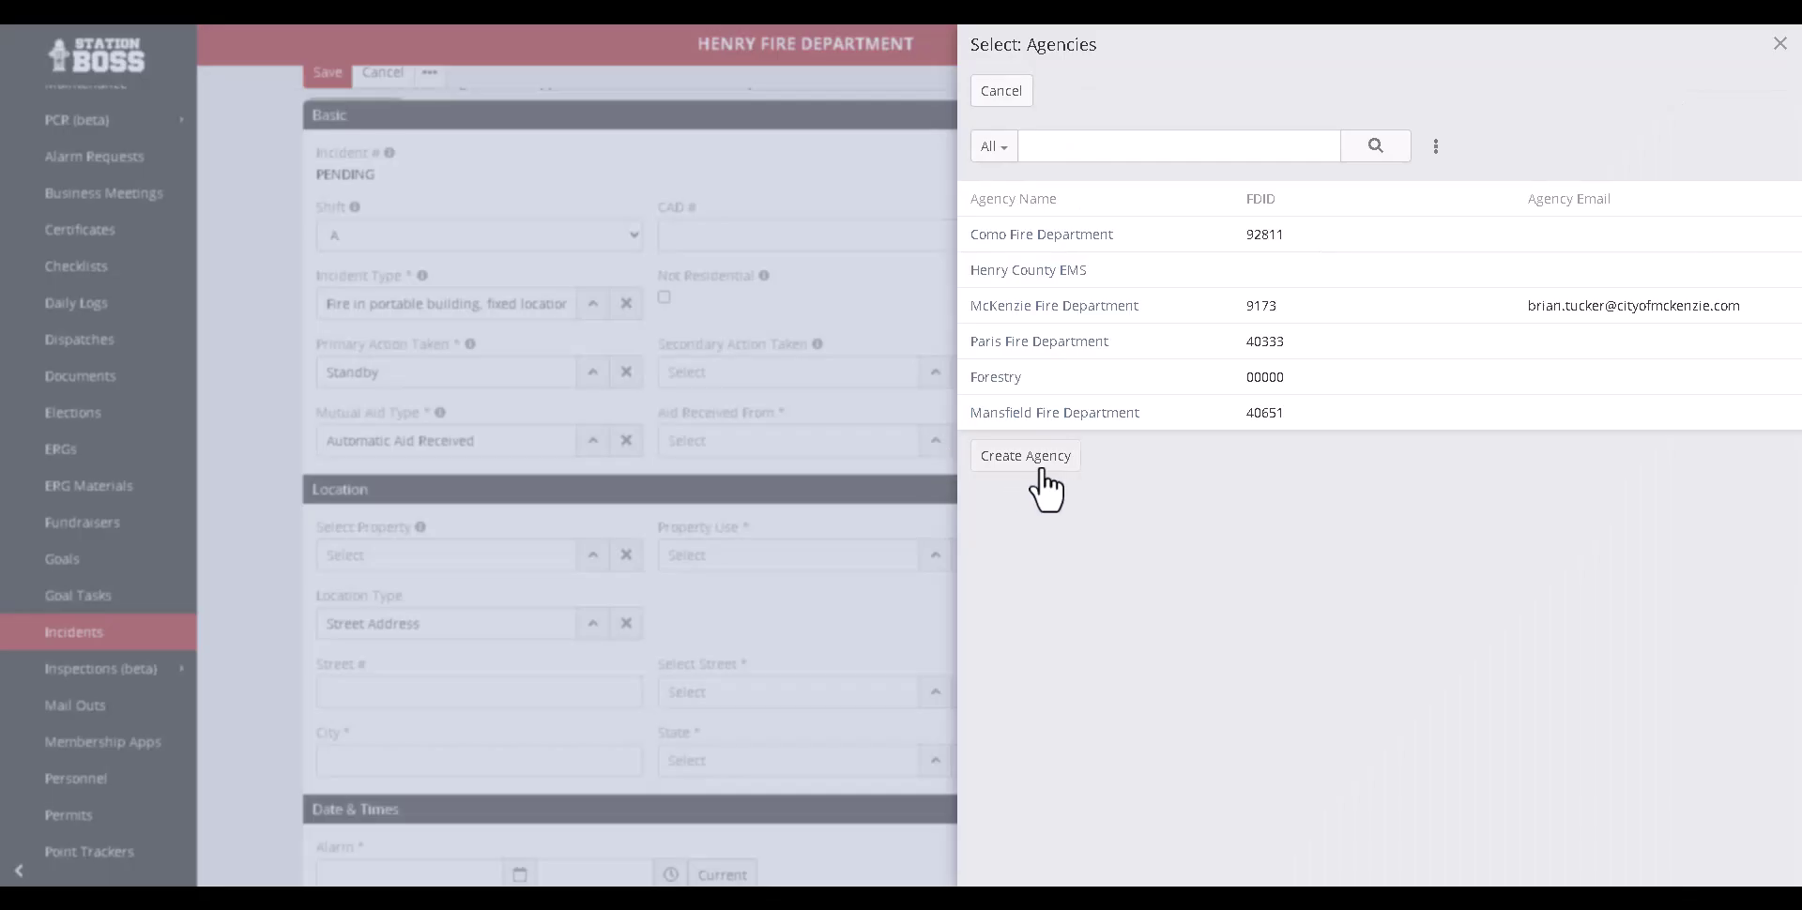
click(1015, 466)
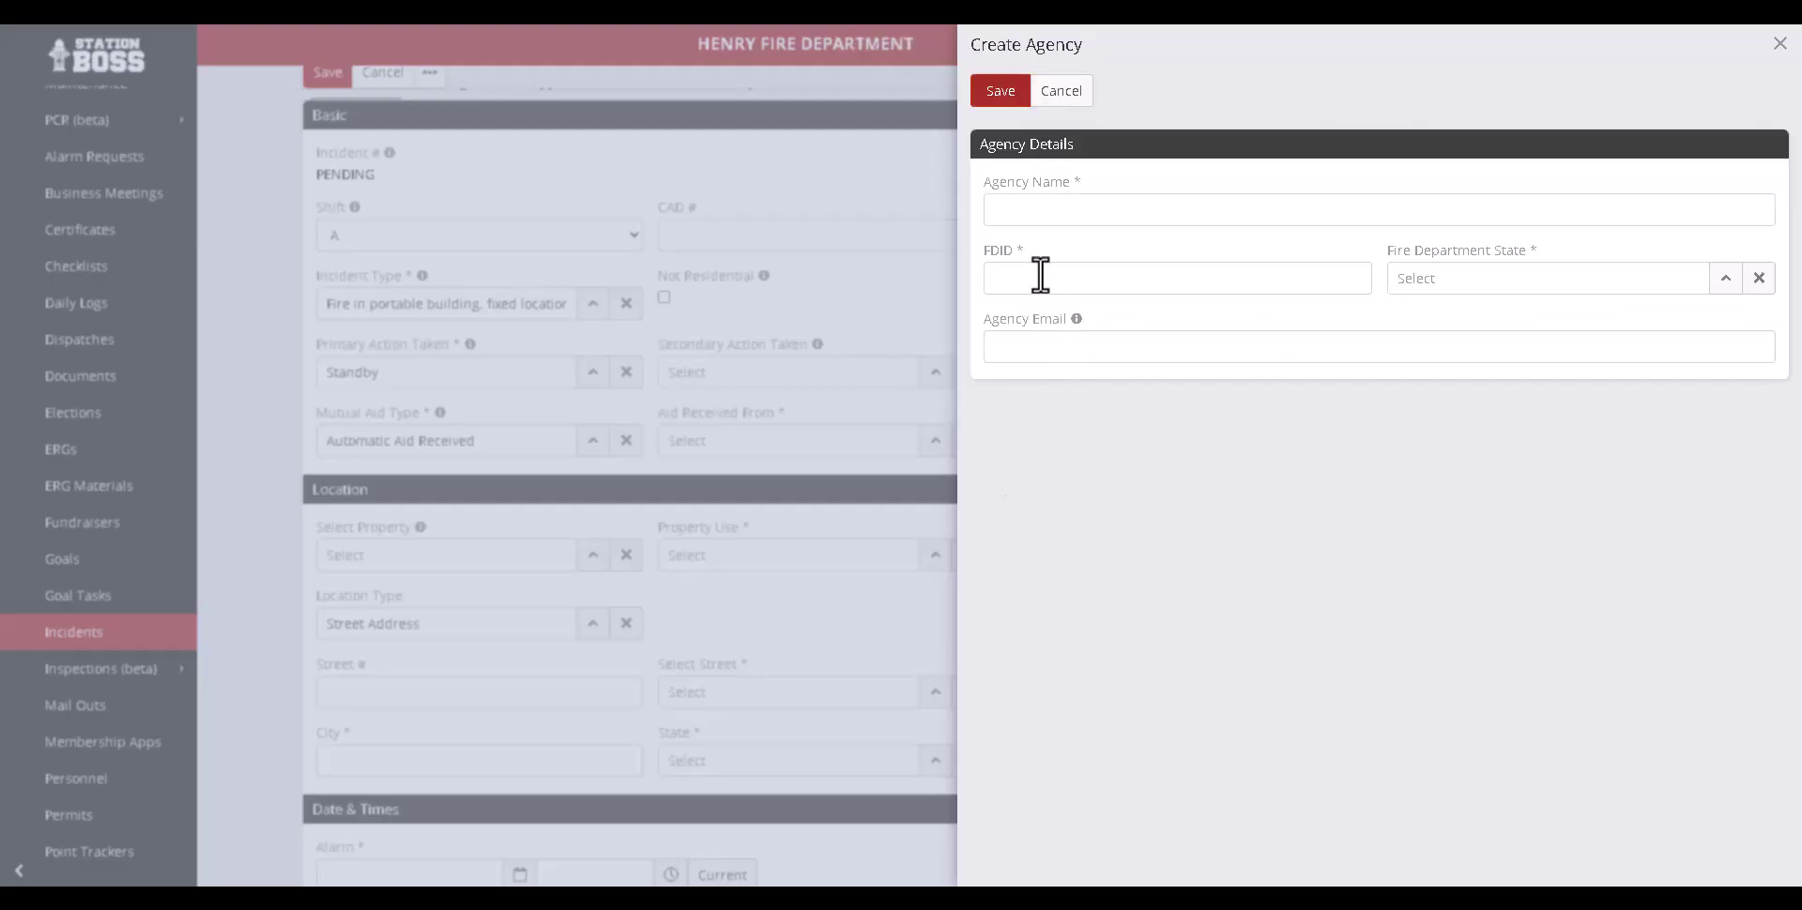
click(1051, 94)
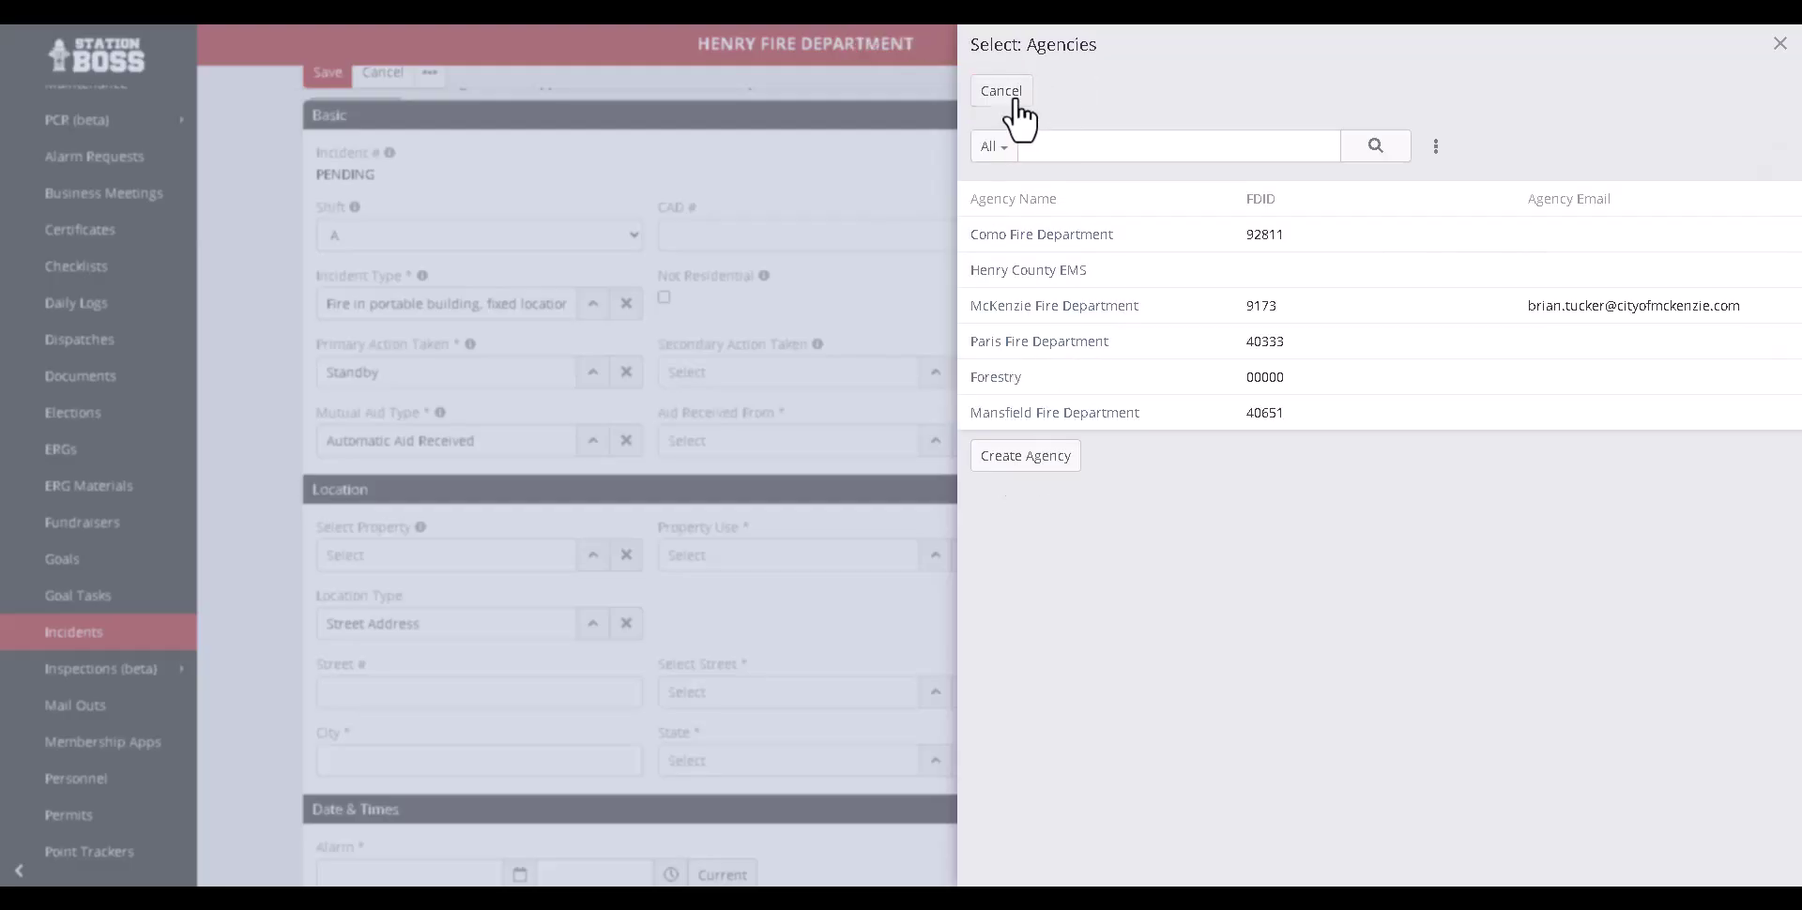
click(1012, 94)
Step: Set Aid Received From to Como Fire Department
text(Como)
key(Return)
Step: View the property list and the blank property creation form for the incident location, and leave both without selecting or saving
scroll(695, 610, down, 2)
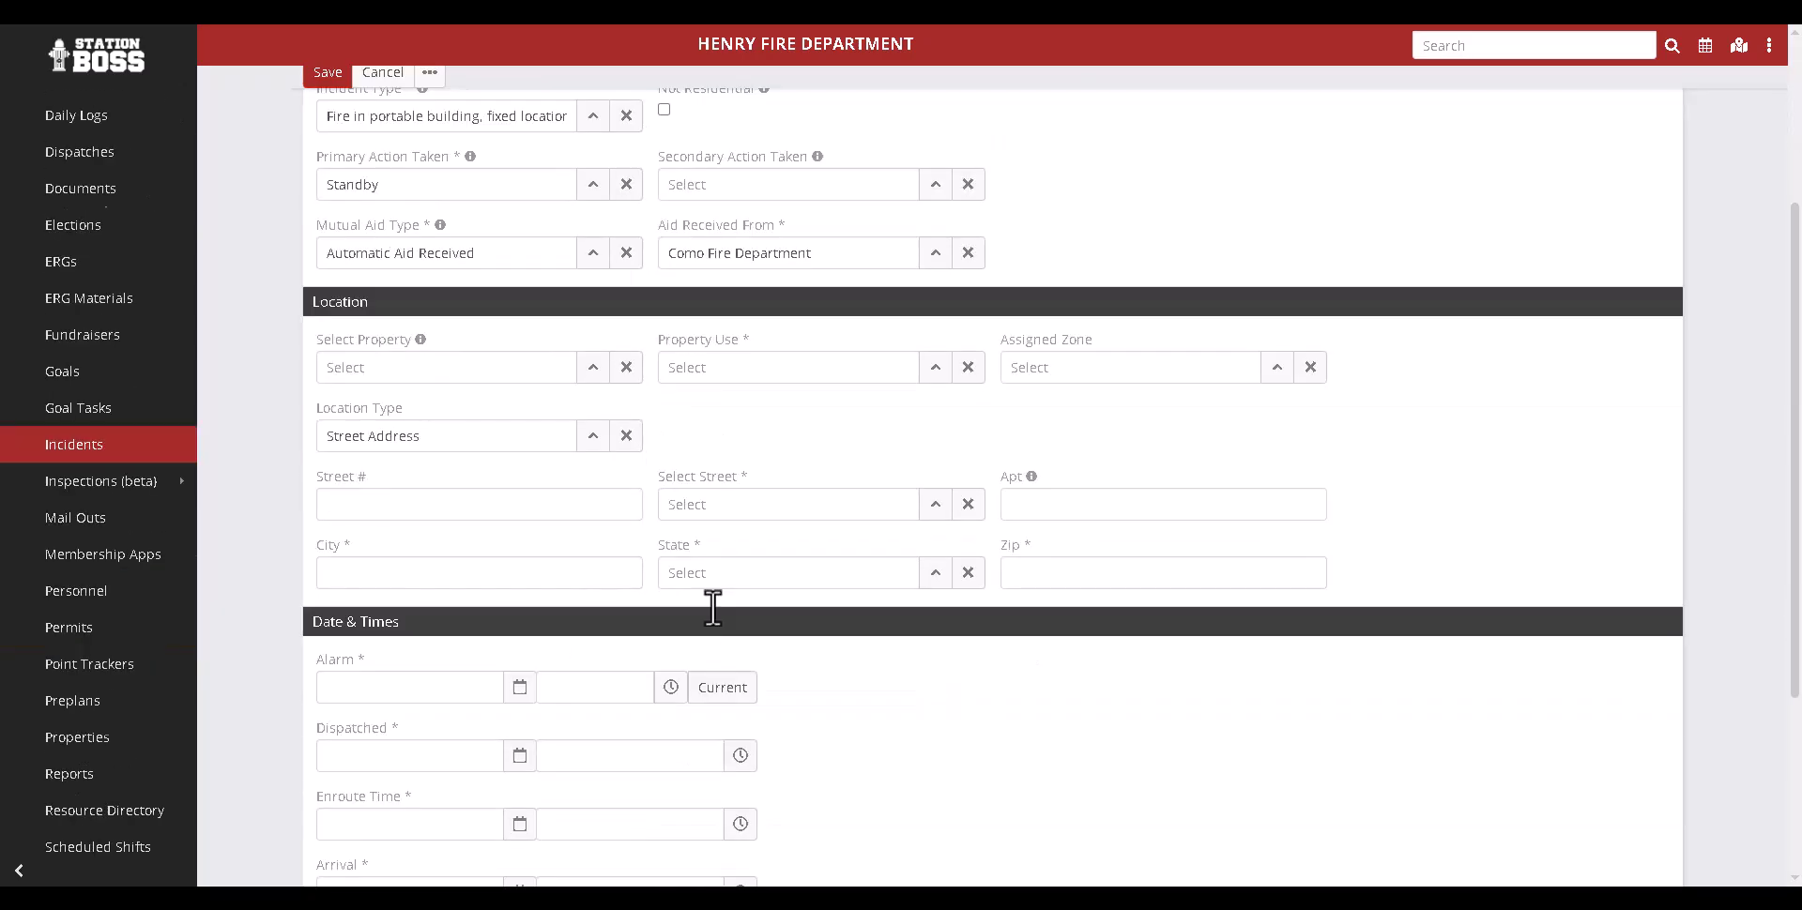
click(379, 367)
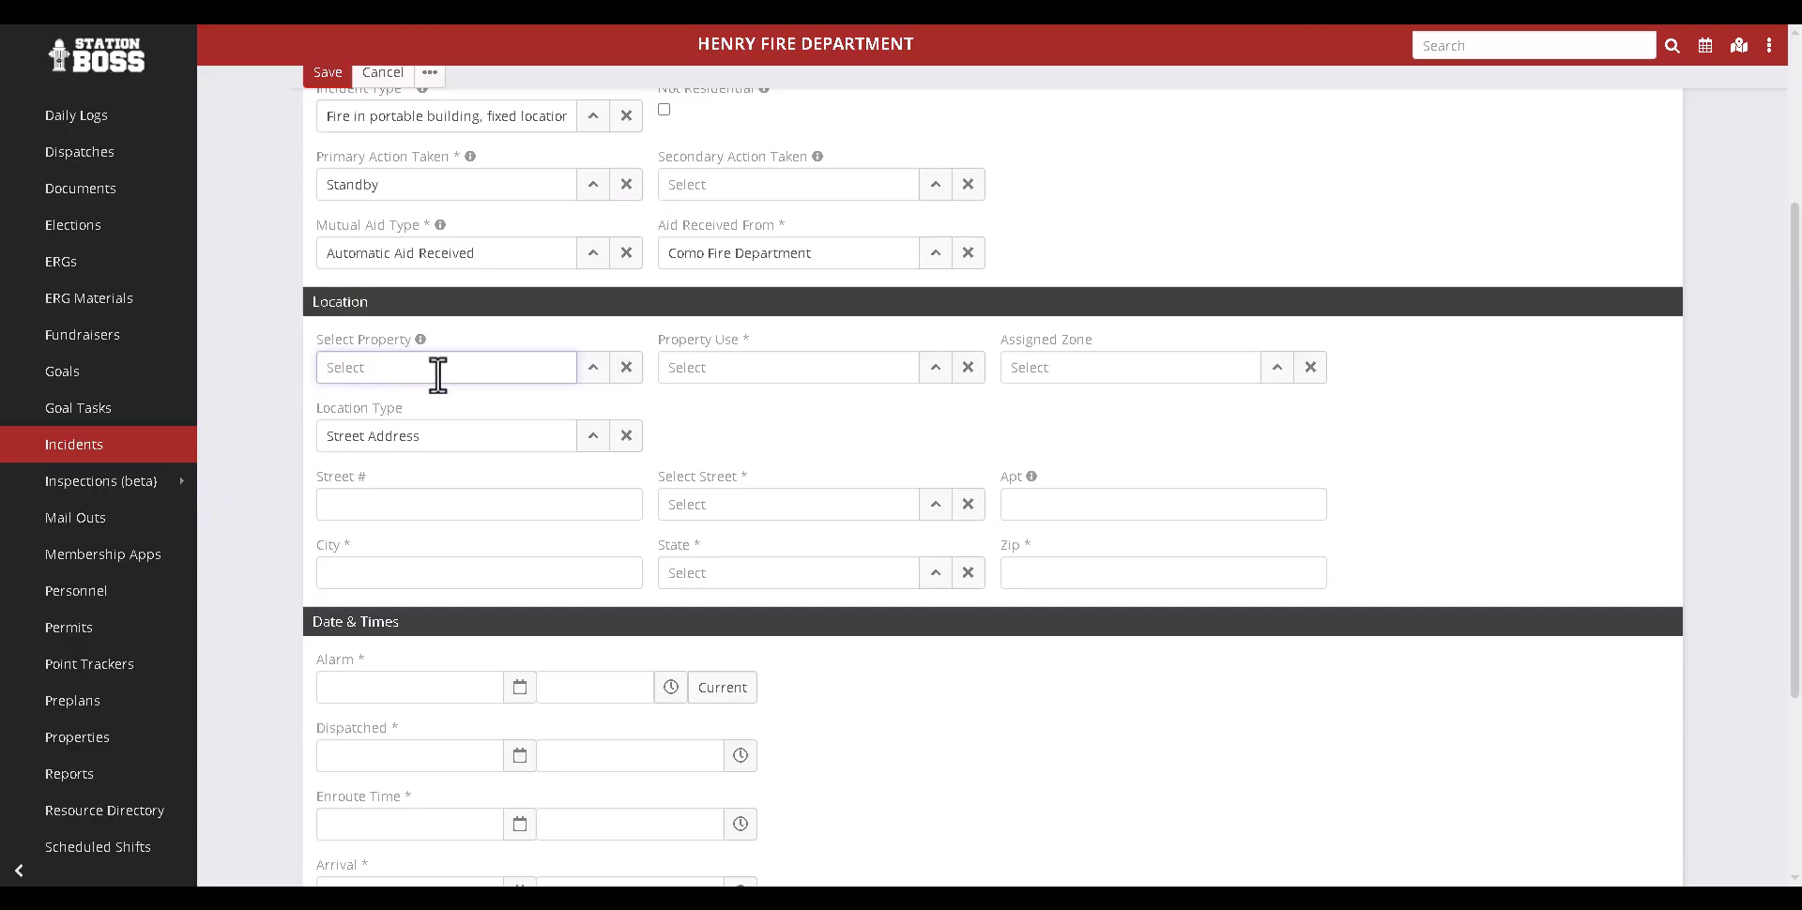
click(593, 367)
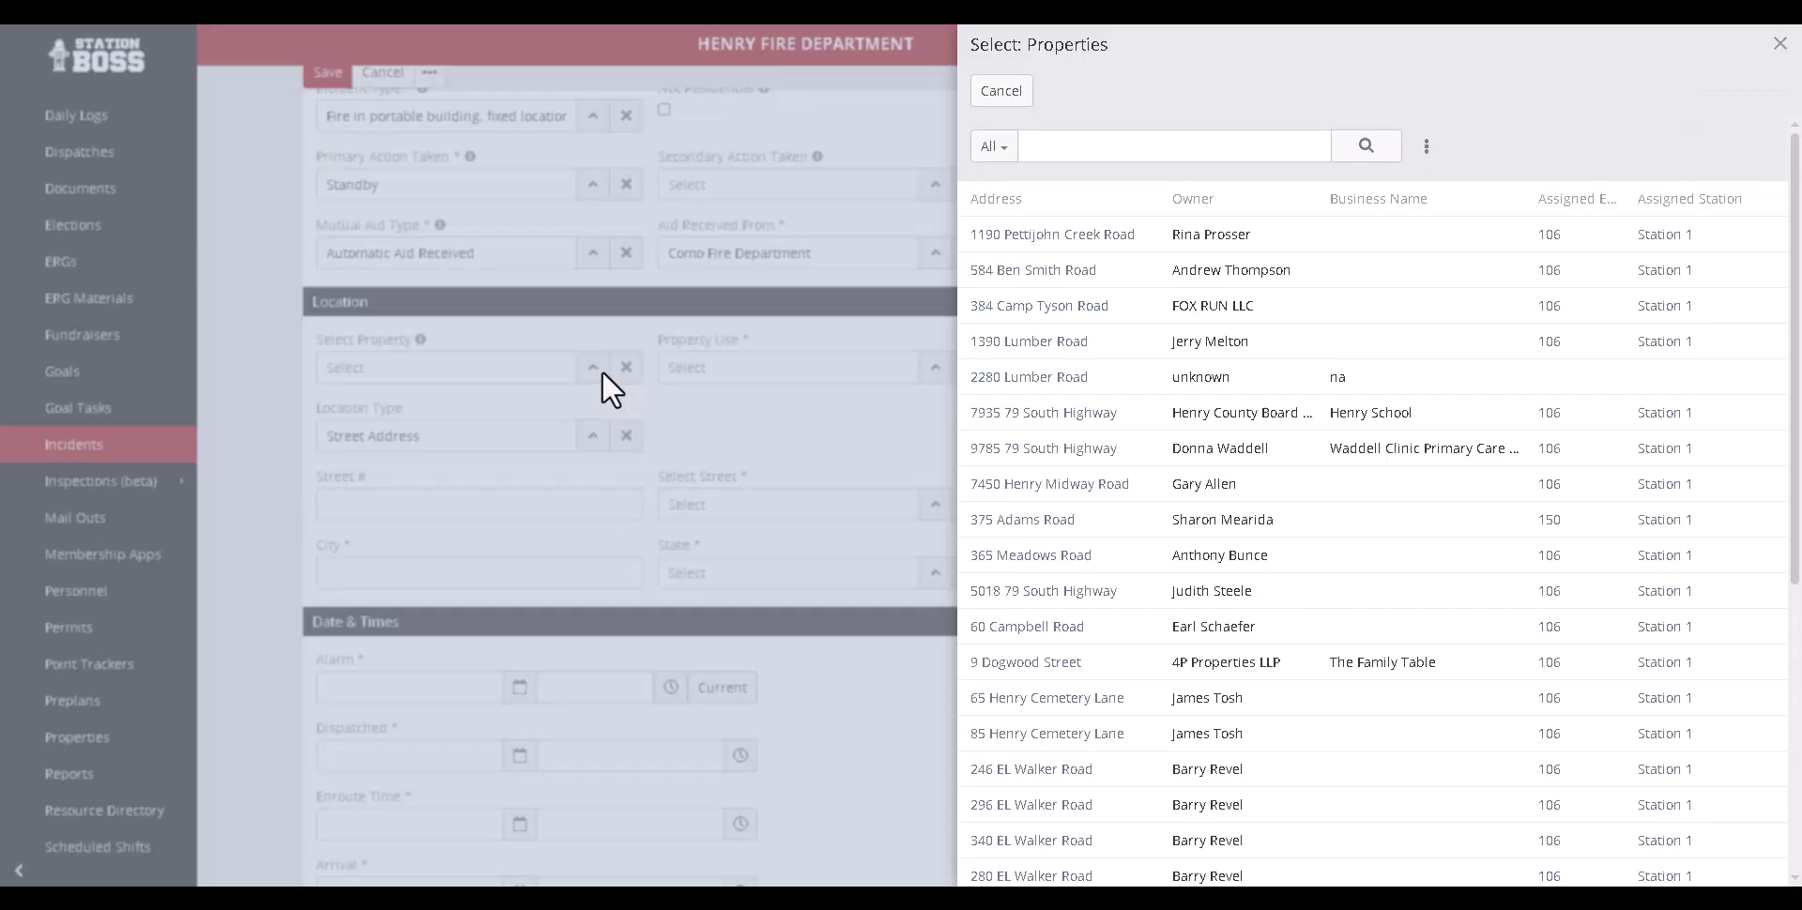
scroll(1138, 611, down, 5)
click(1018, 868)
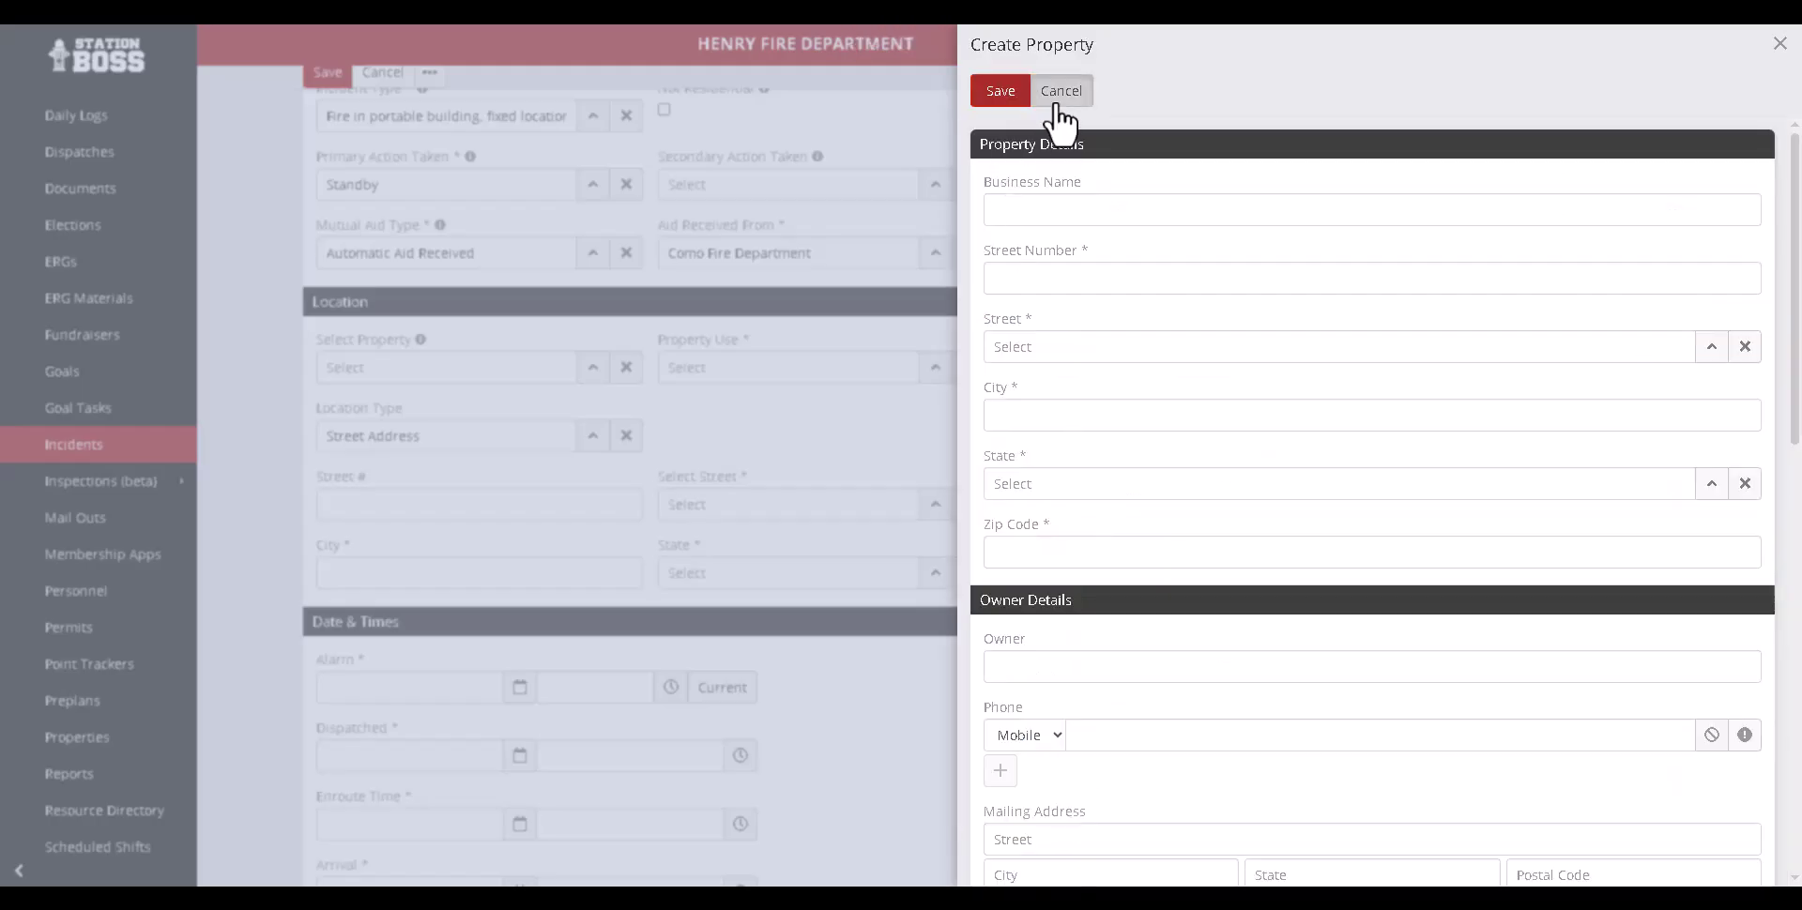
click(1058, 93)
click(998, 86)
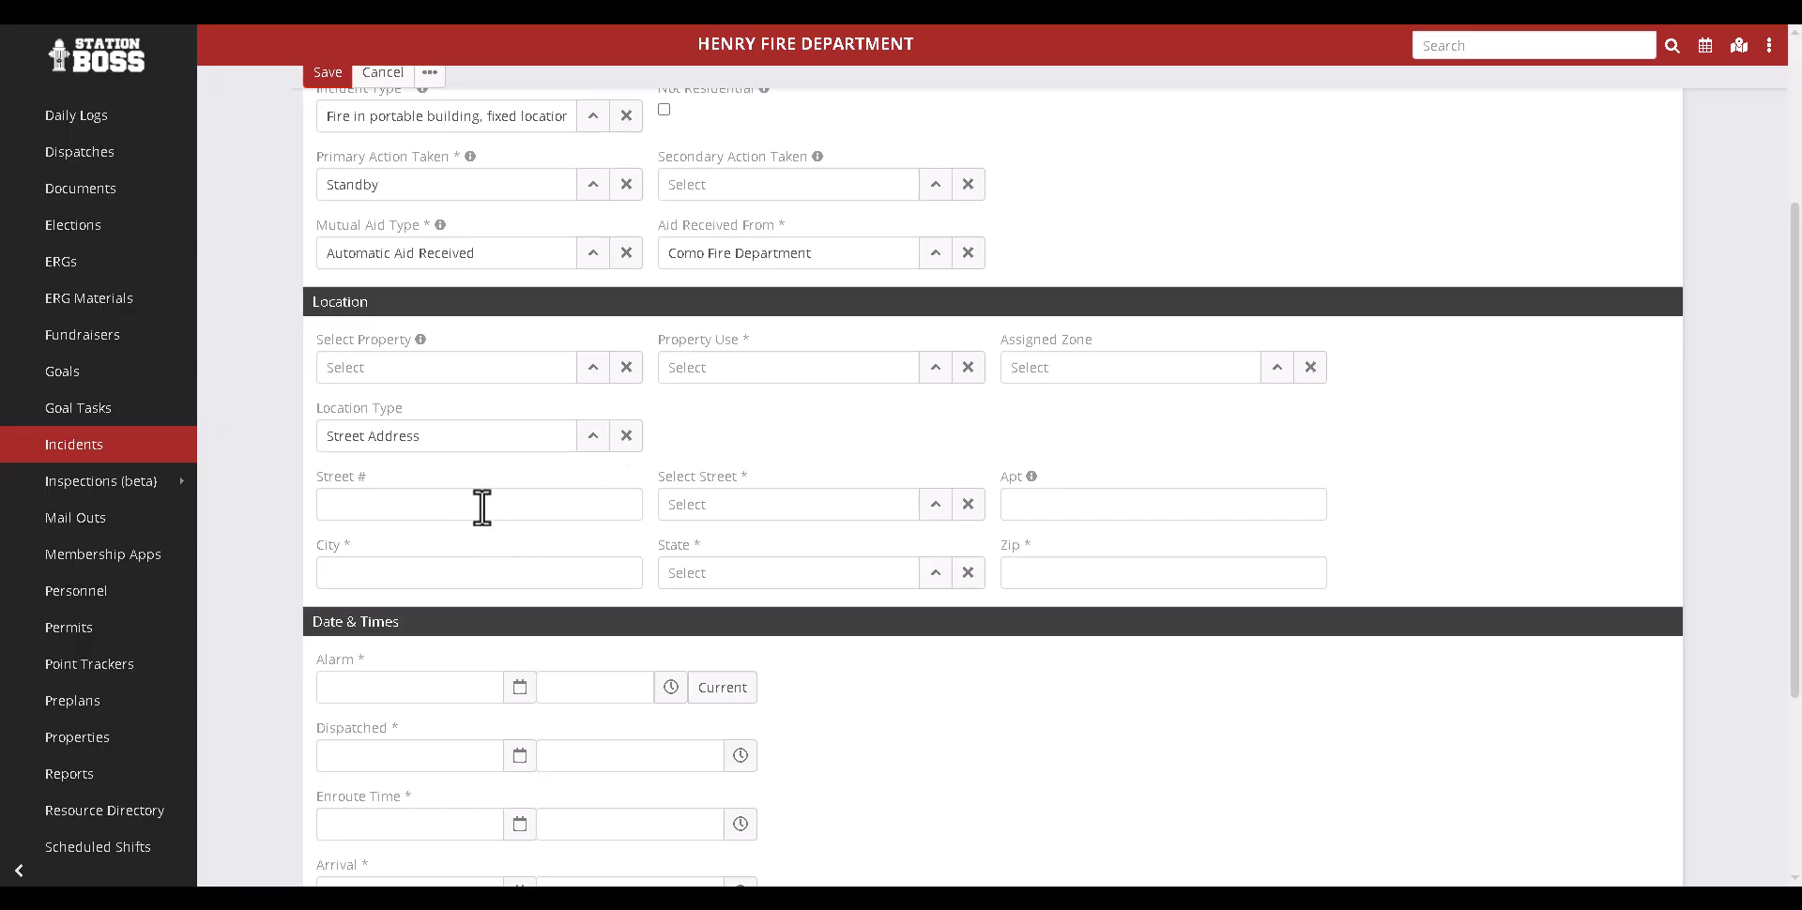
Step: Set the incident's location type to Coordinates
click(361, 507)
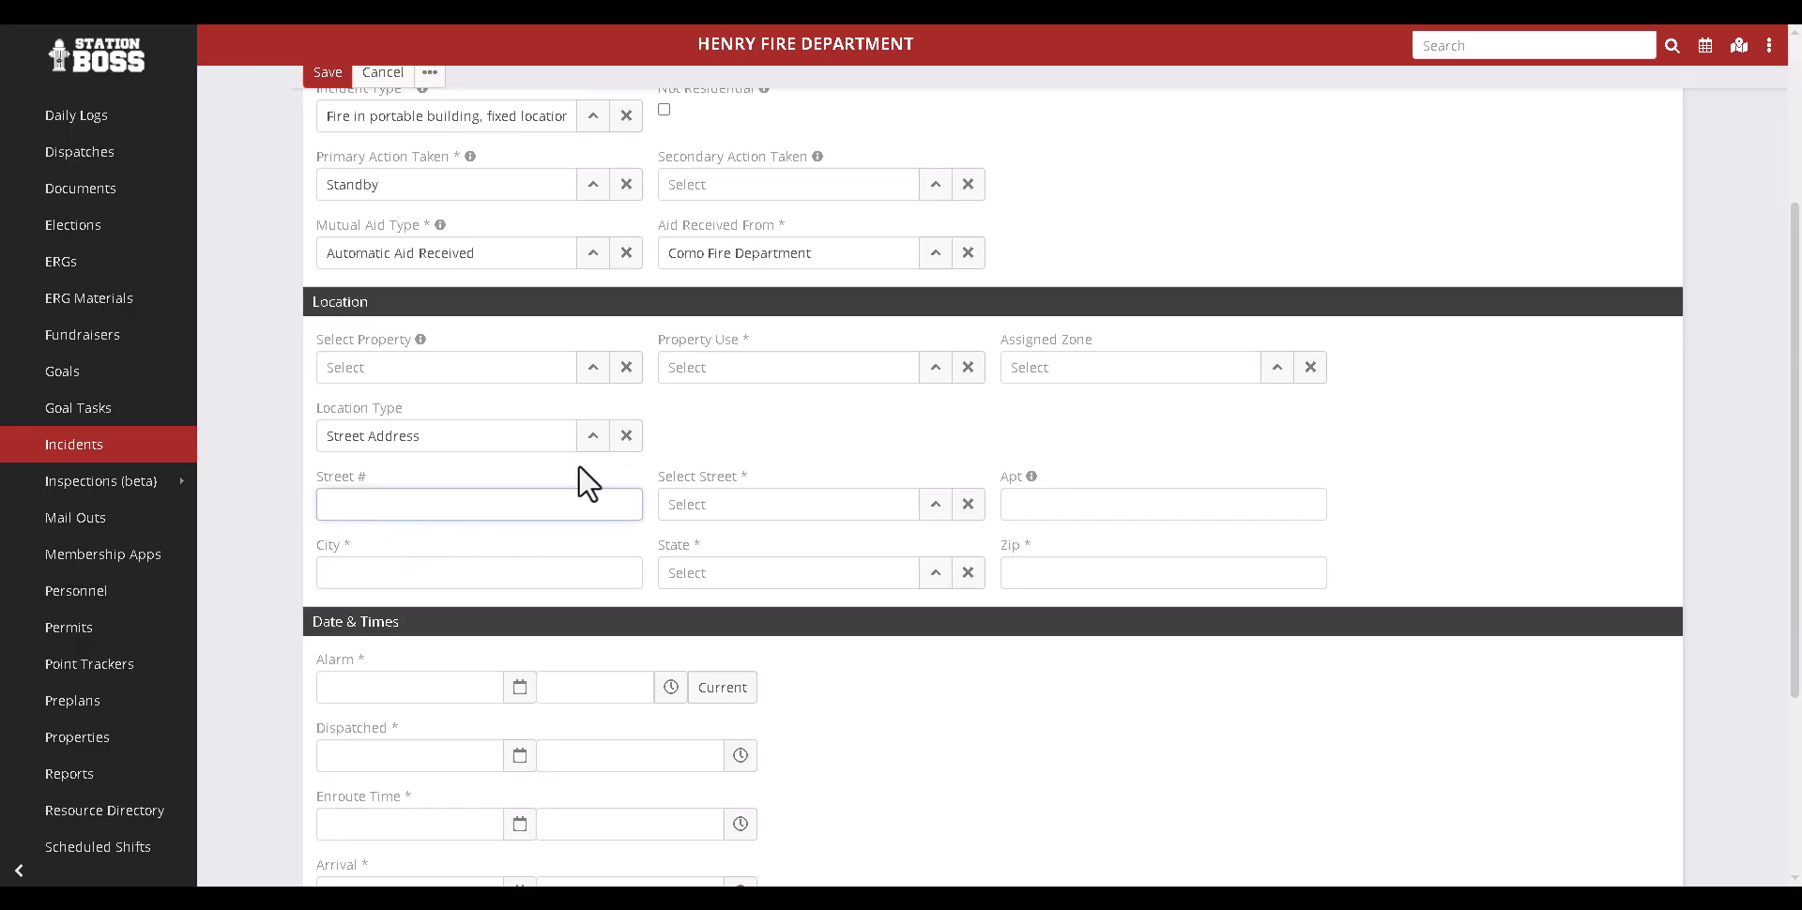
click(593, 437)
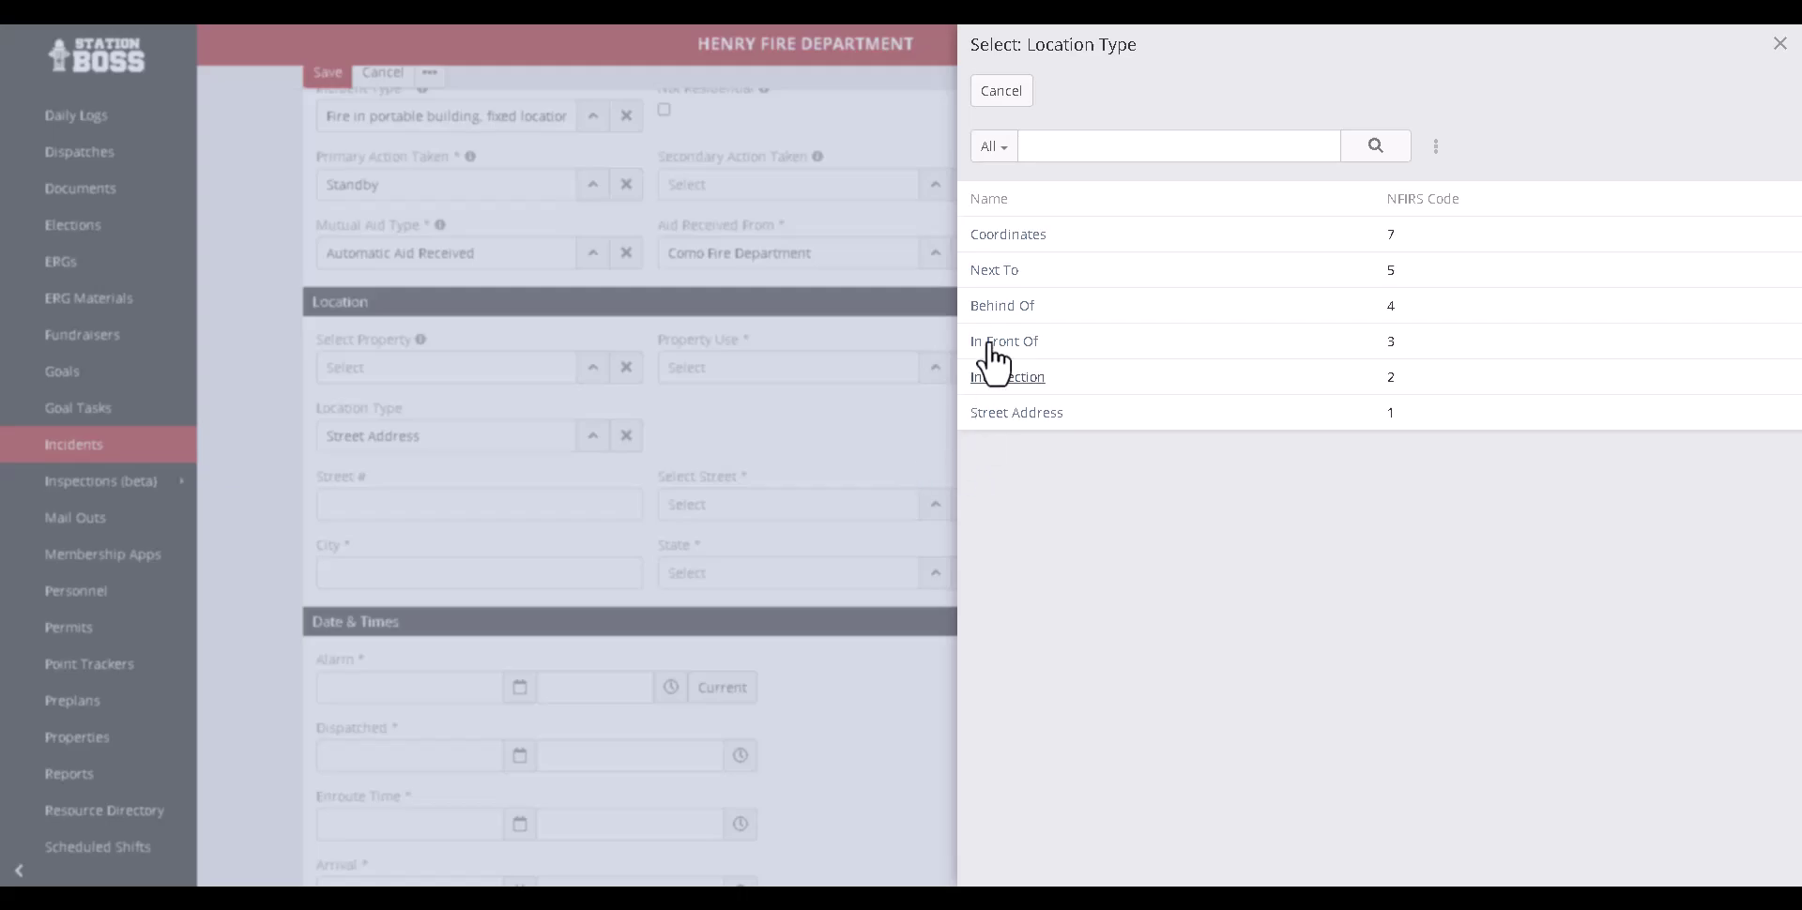
click(1009, 237)
click(368, 507)
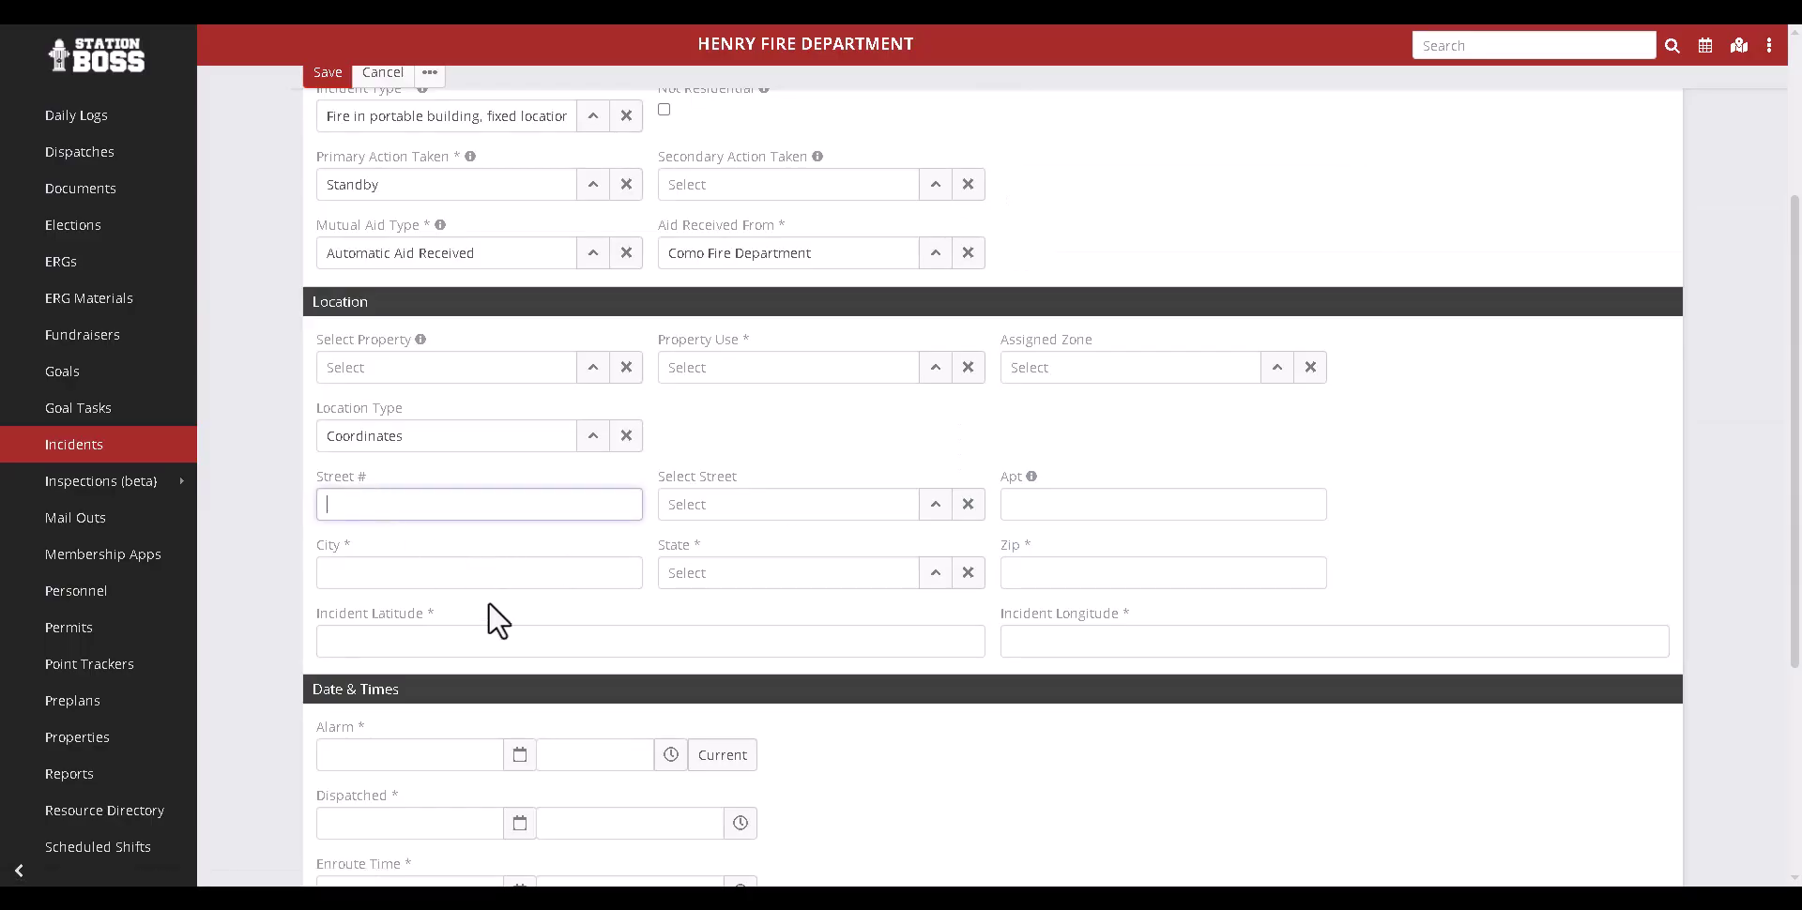
Step: Fill in the incident's latitude and longitude by picking a point near the centre of the GPS coordinates map
scroll(1543, 259, up, 3)
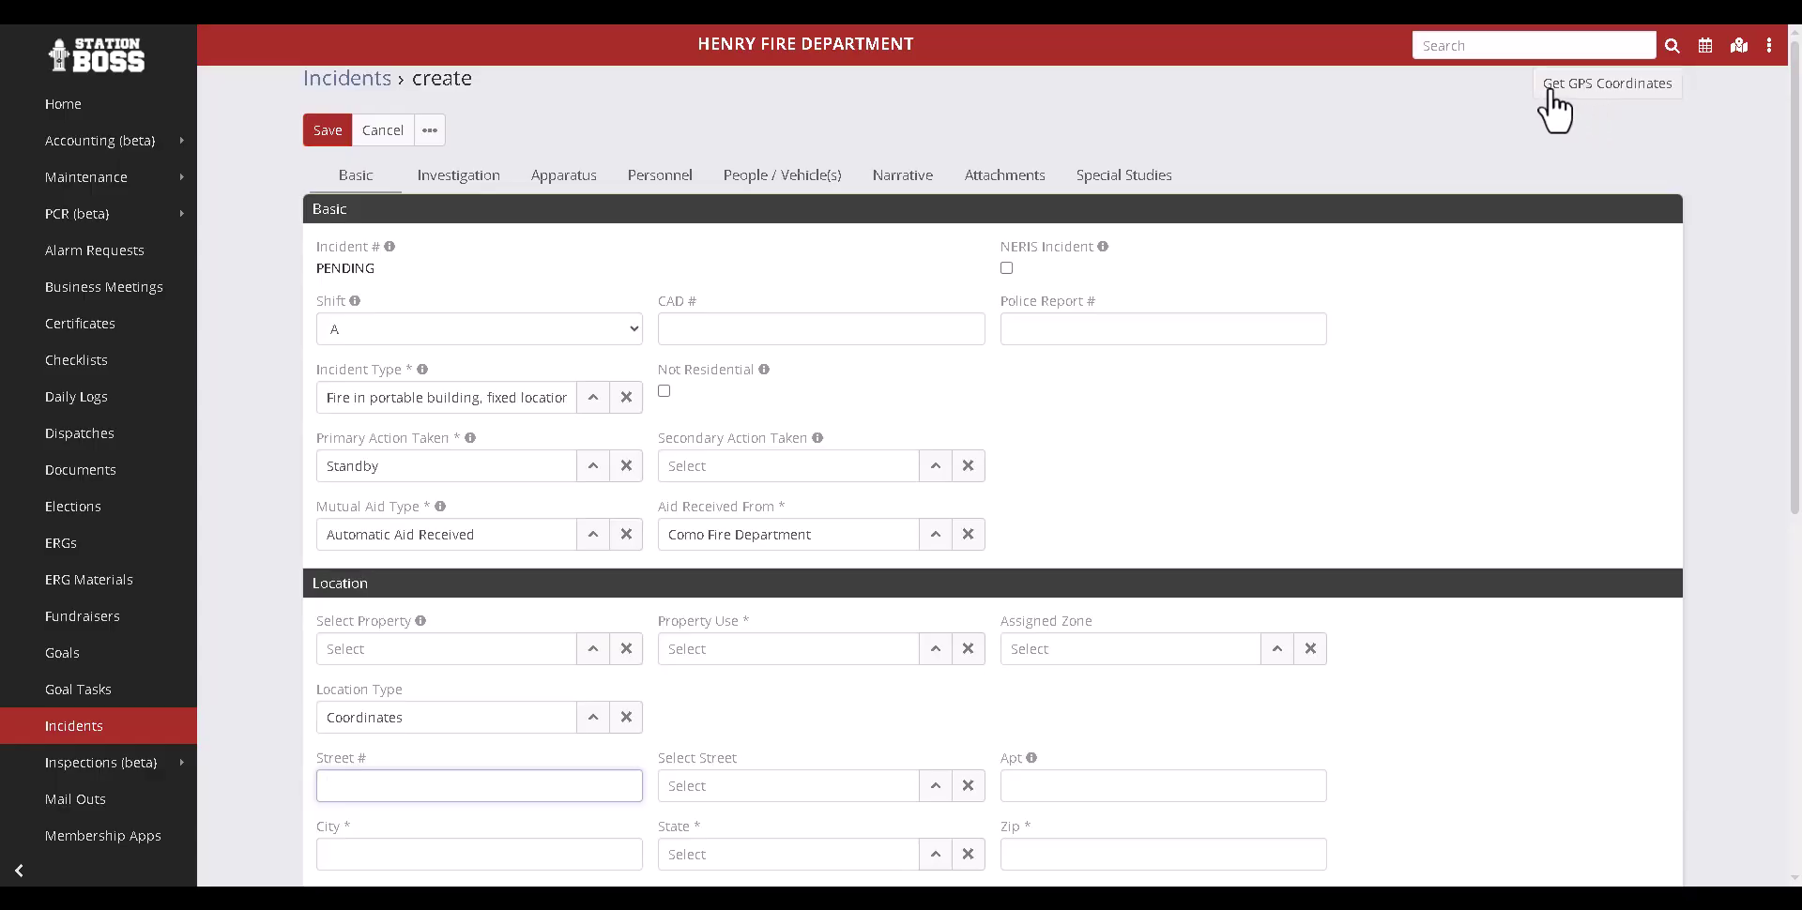
click(1642, 89)
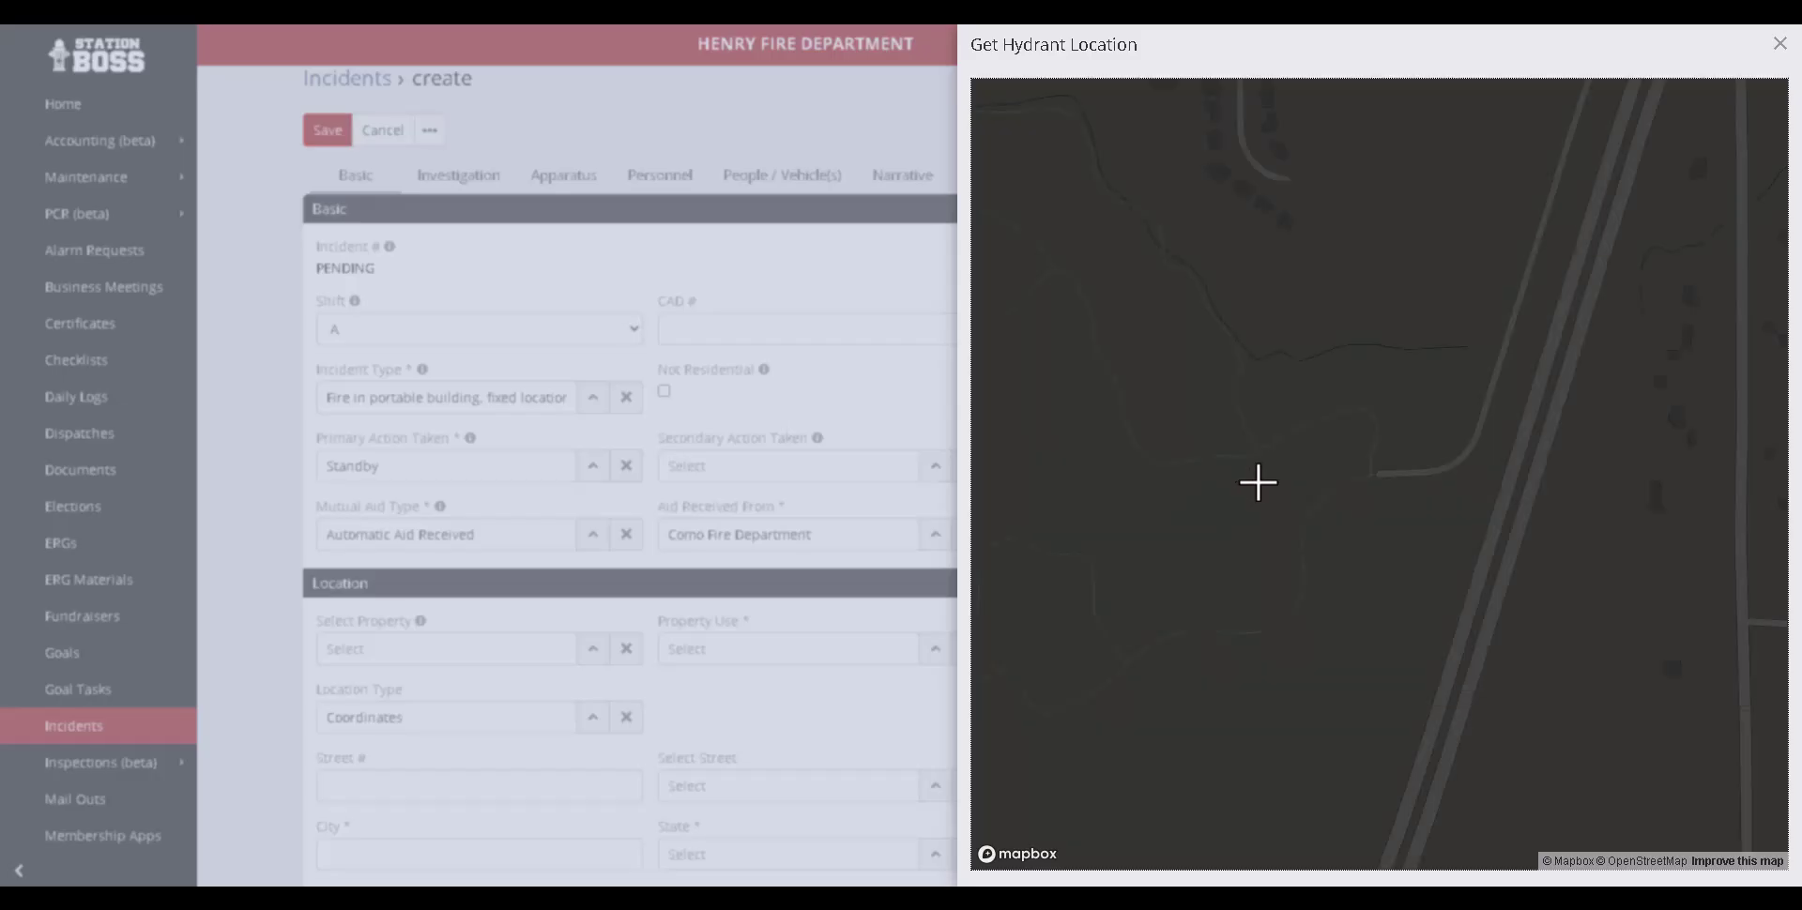
click(1243, 515)
scroll(1263, 543, down, 1)
scroll(1192, 563, down, 6)
scroll(545, 451, up, 1)
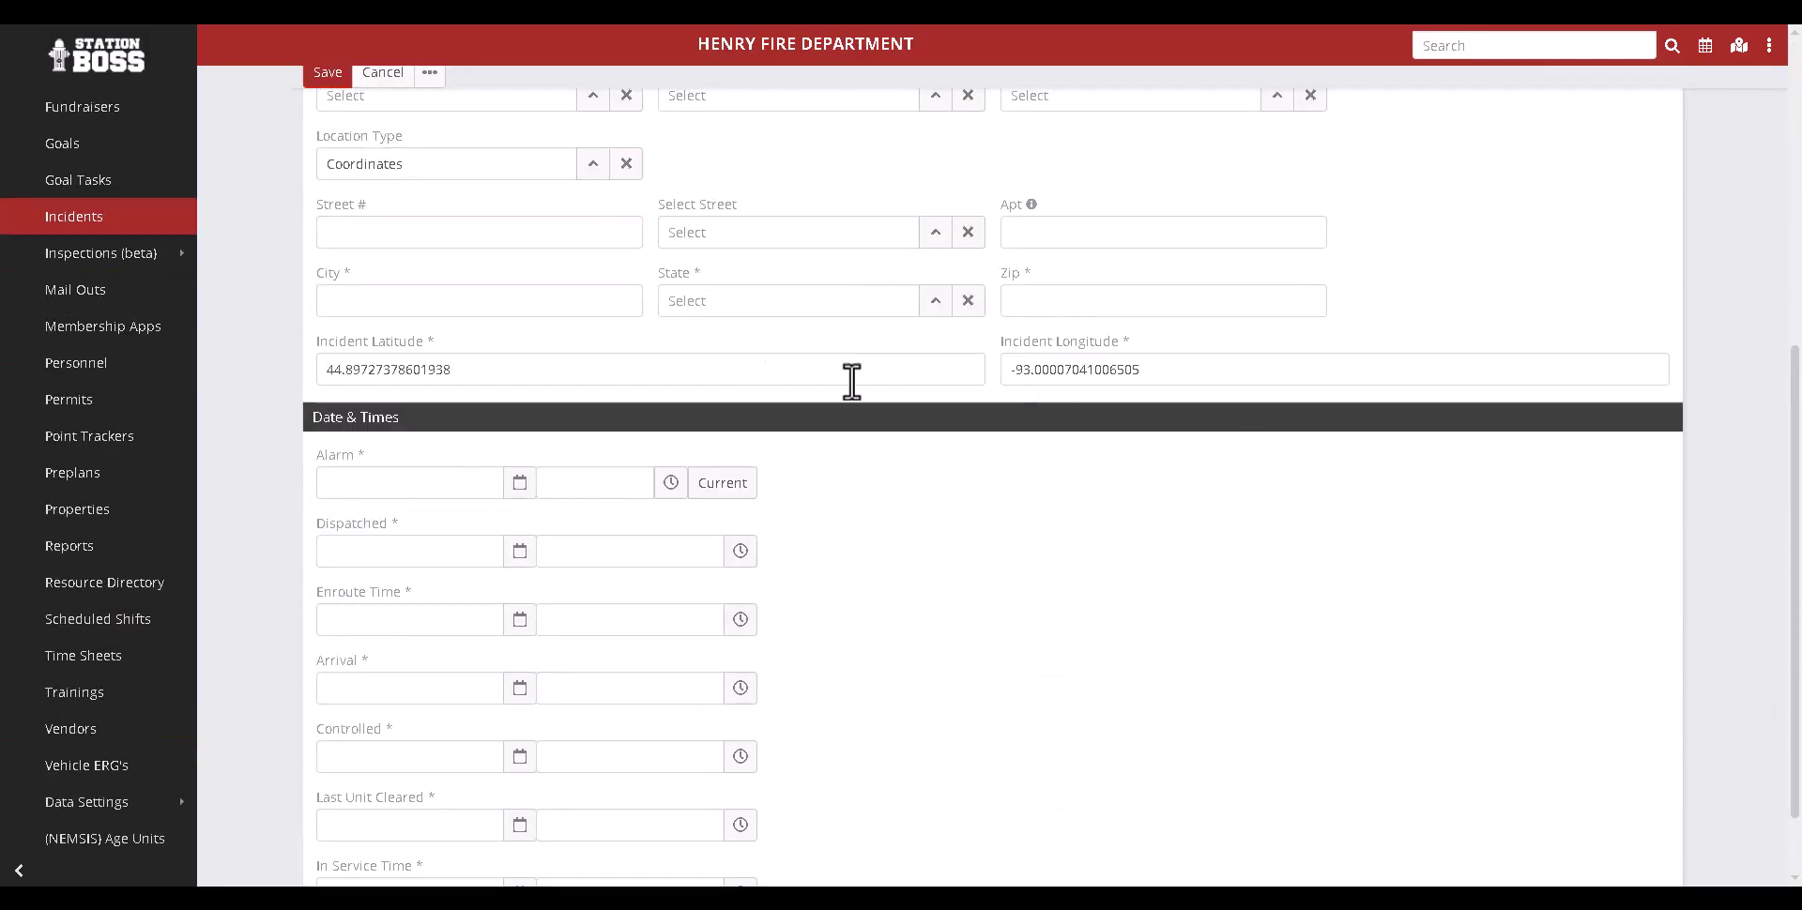
scroll(1062, 442, up, 3)
scroll(713, 564, down, 1)
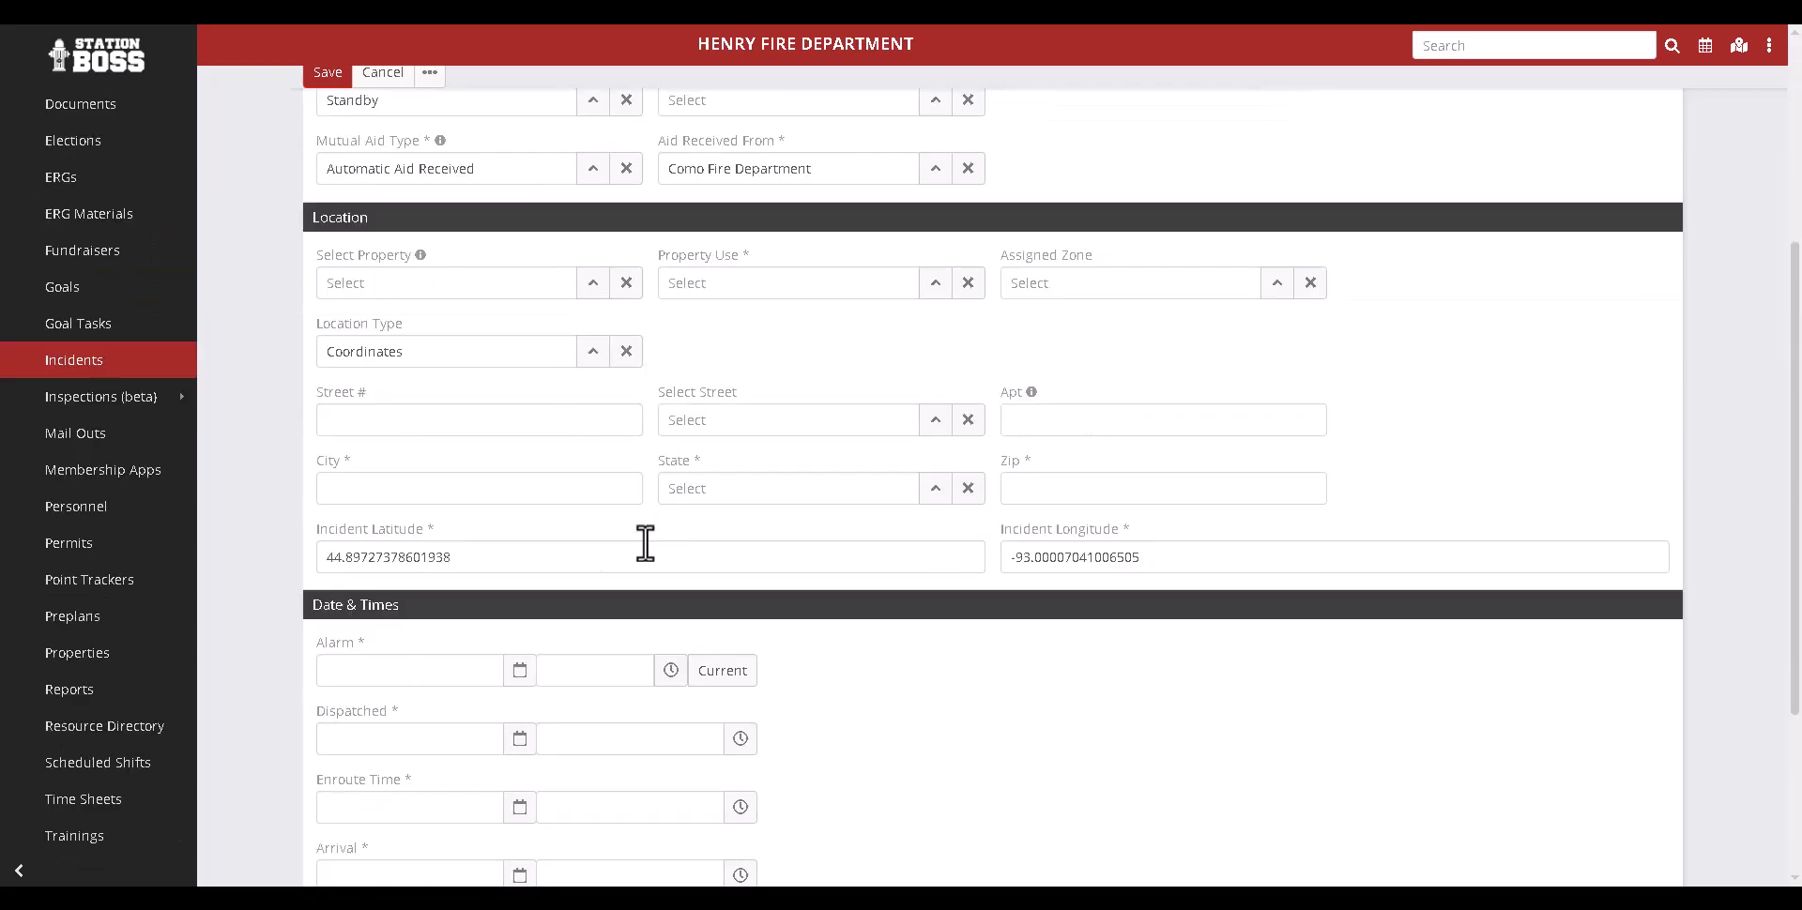
Step: Change the incident's location type to Intersection
click(626, 351)
click(364, 351)
text(in)
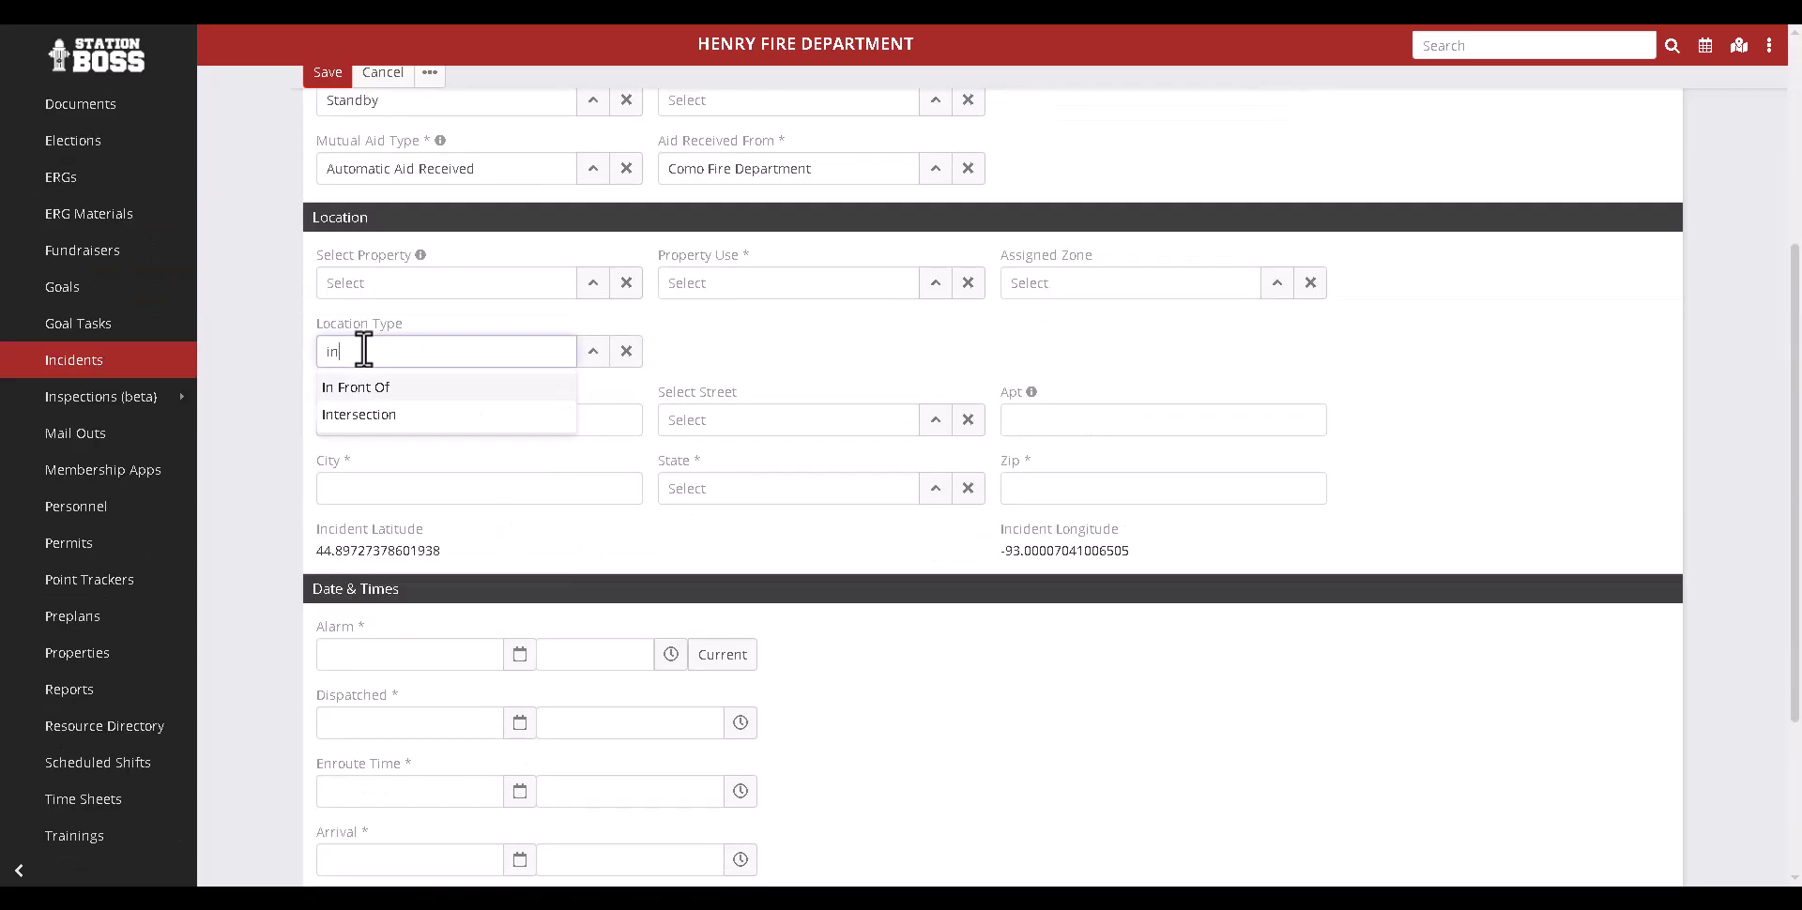
click(371, 415)
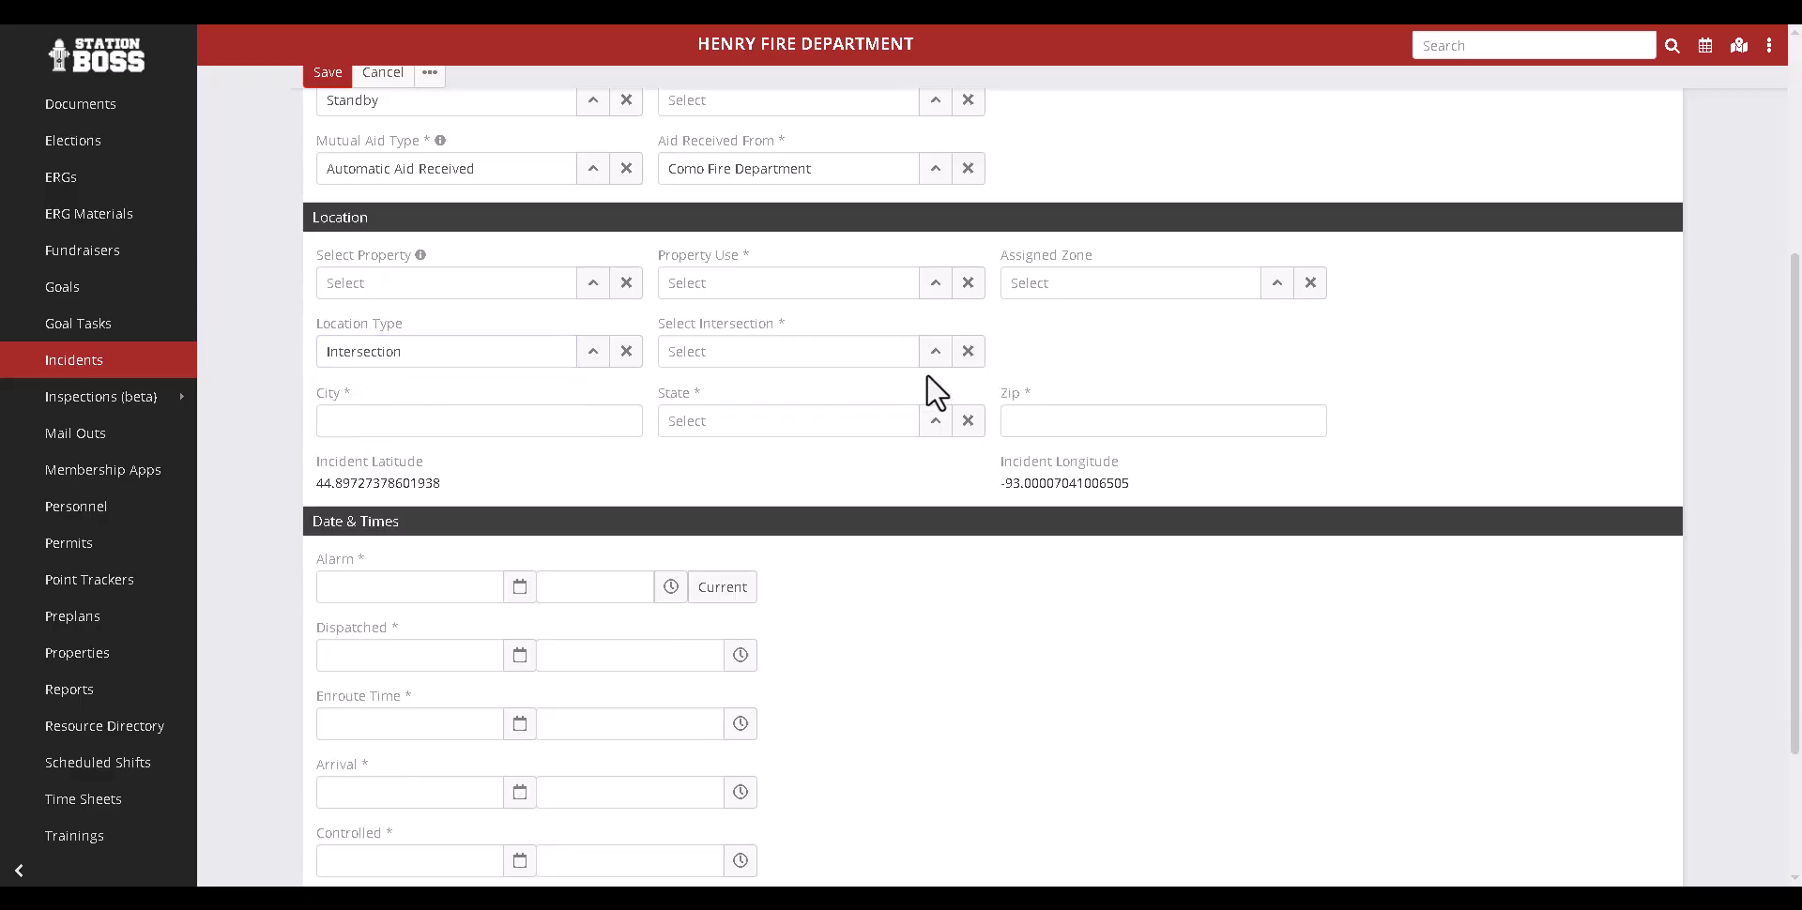
Step: View the blank intersection creation form without saving, and set the incident's intersection to Highway 79 South / Meadows Rd
click(936, 351)
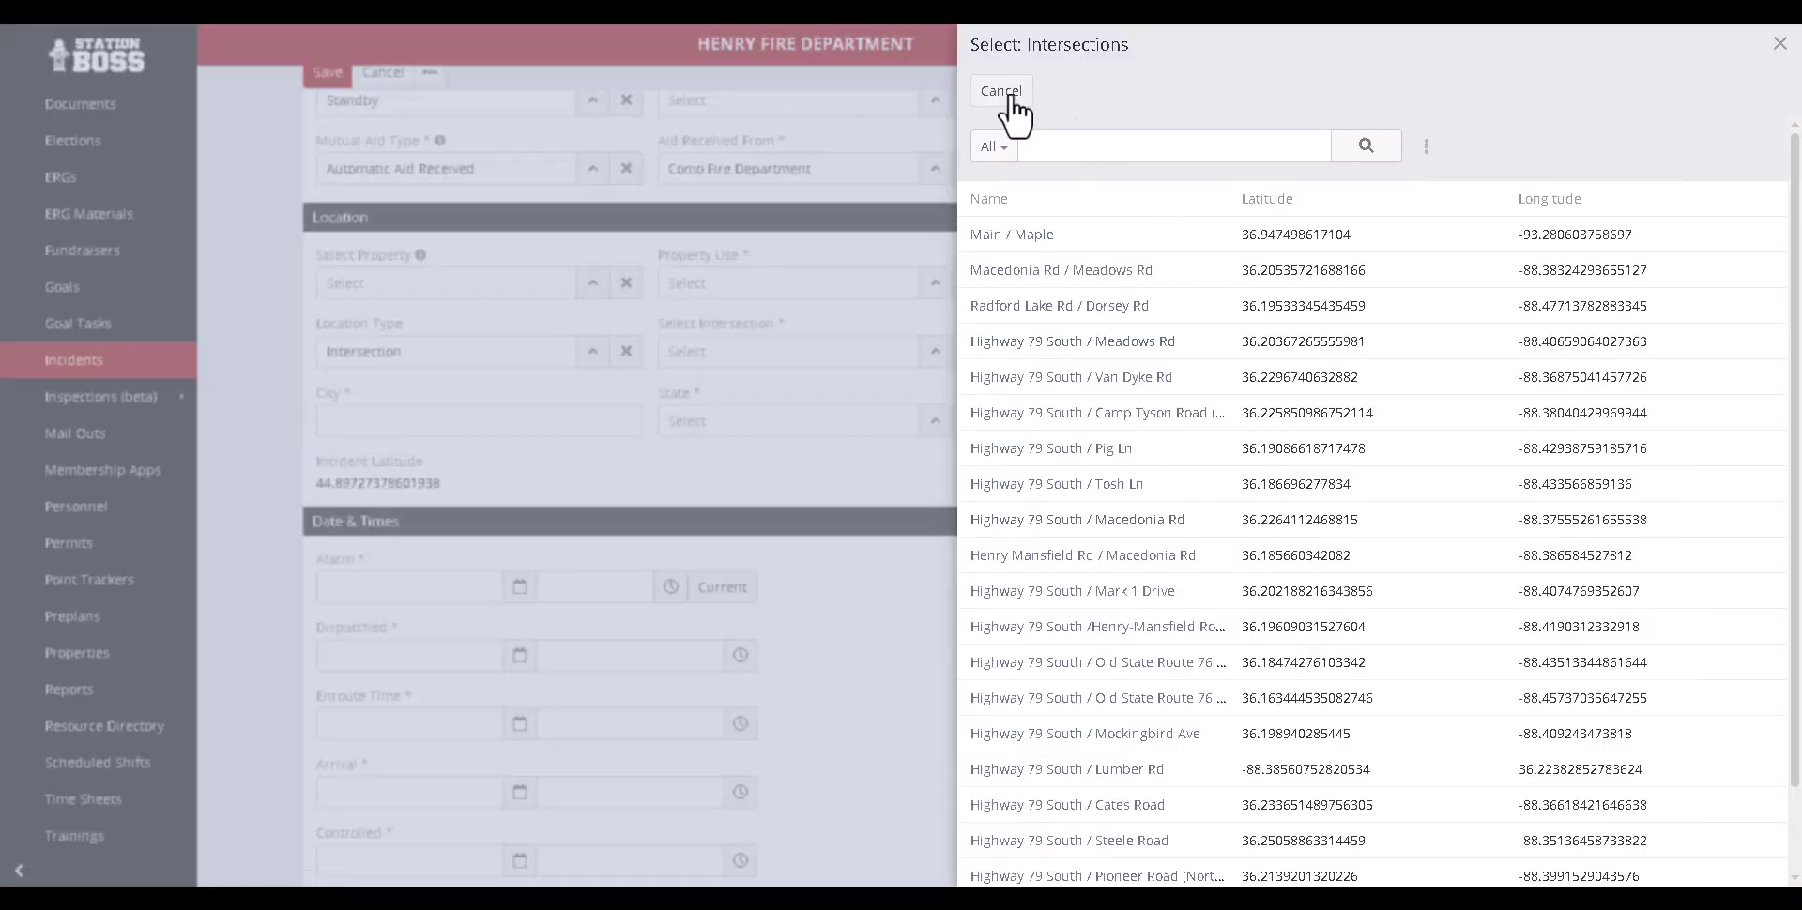
scroll(1014, 214, down, 2)
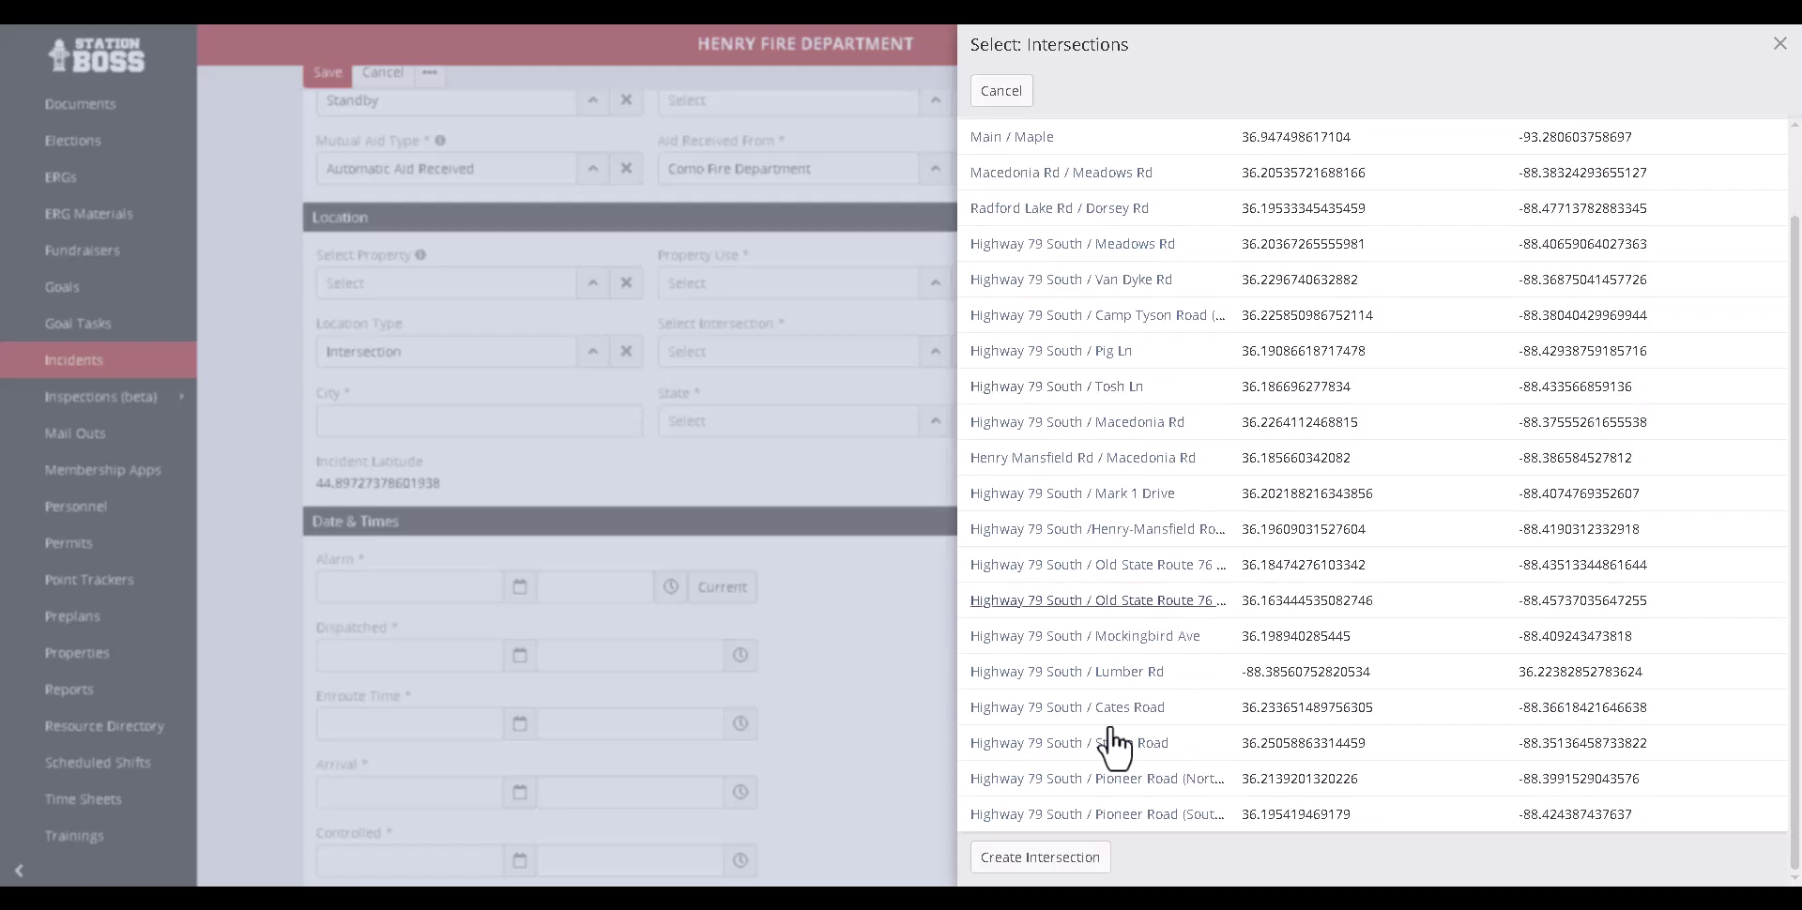
click(1027, 857)
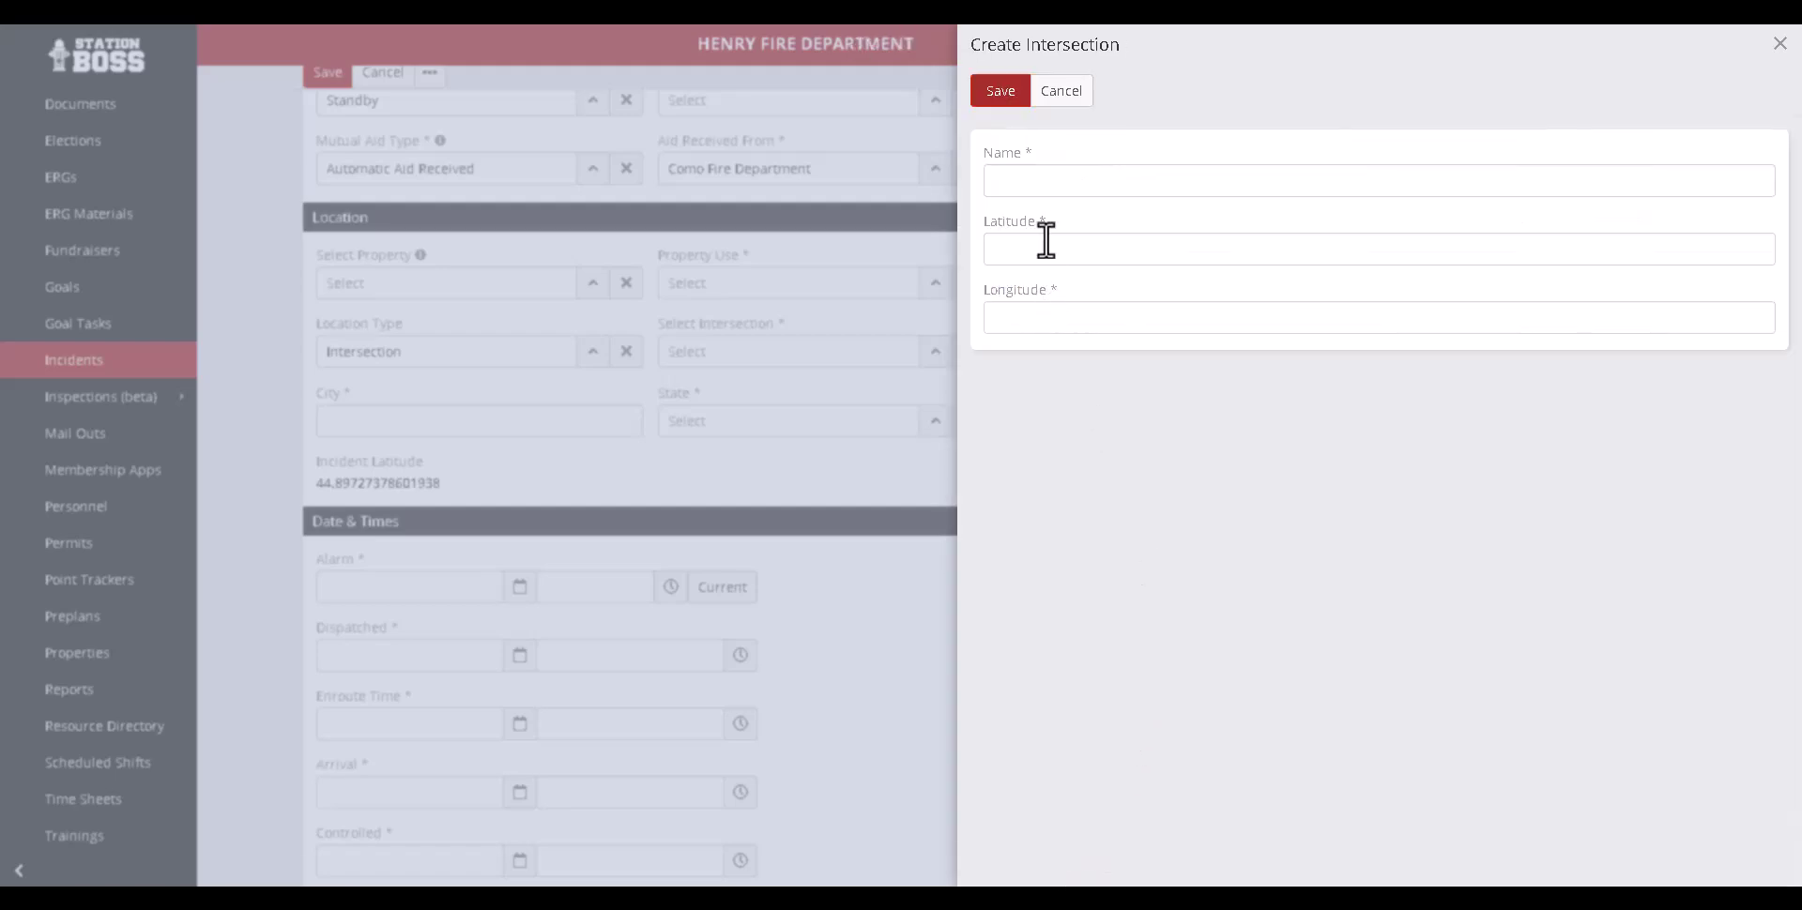
click(1038, 184)
click(1071, 95)
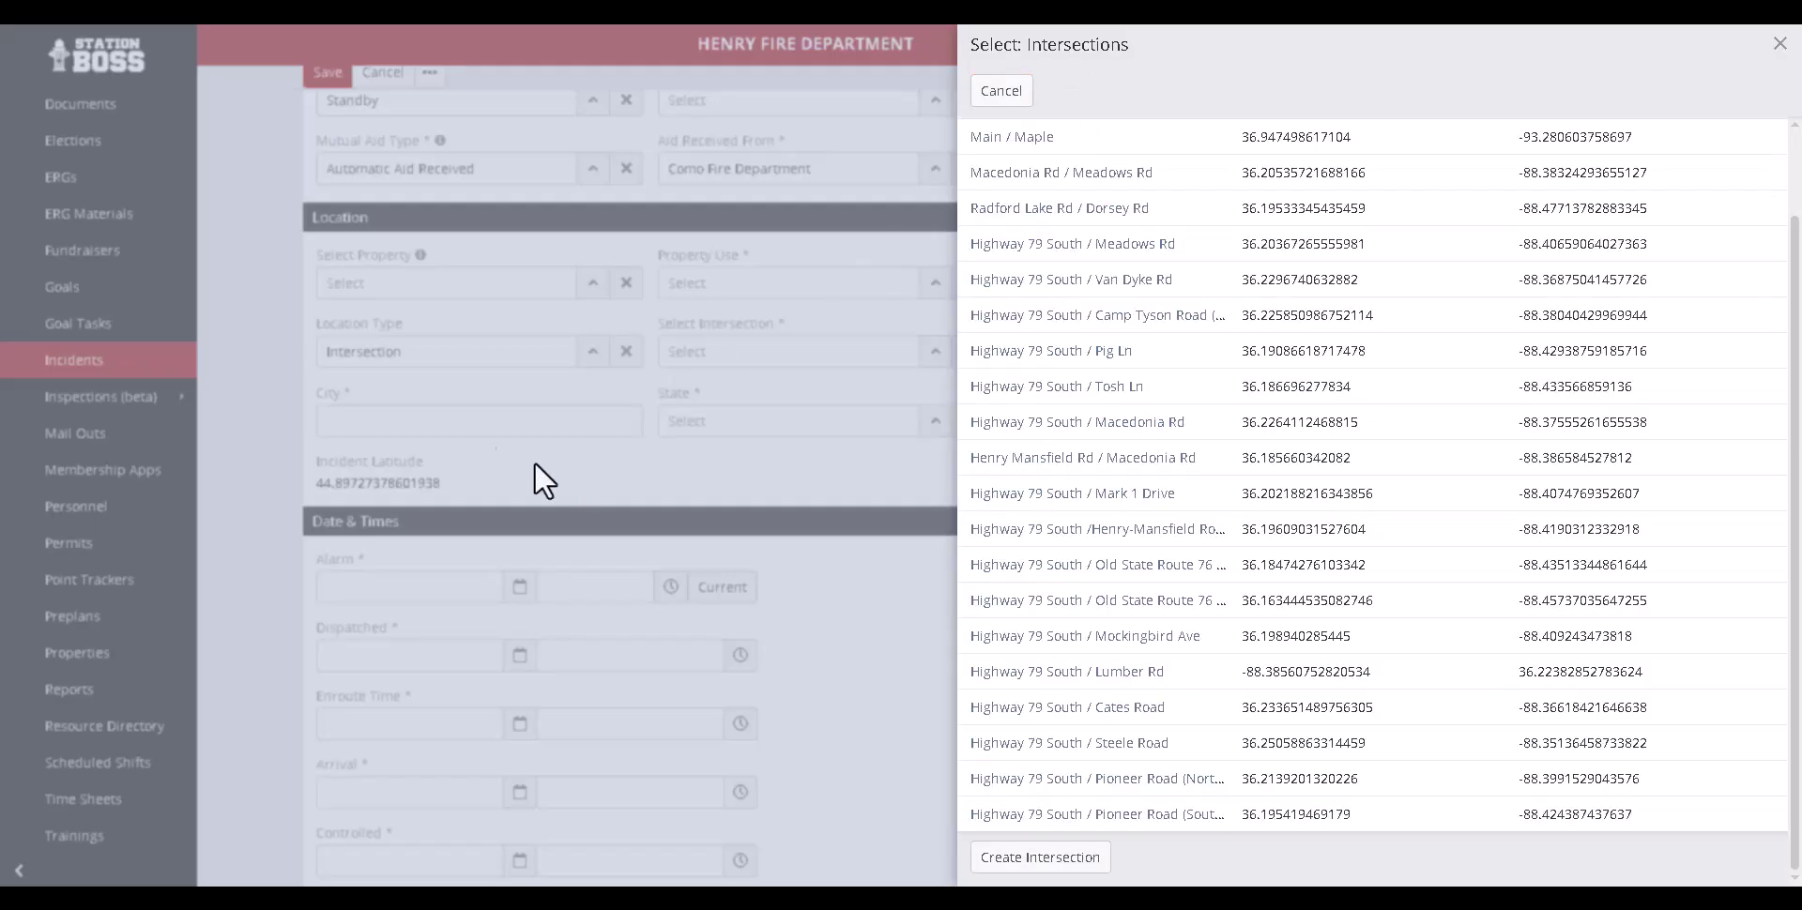
click(981, 242)
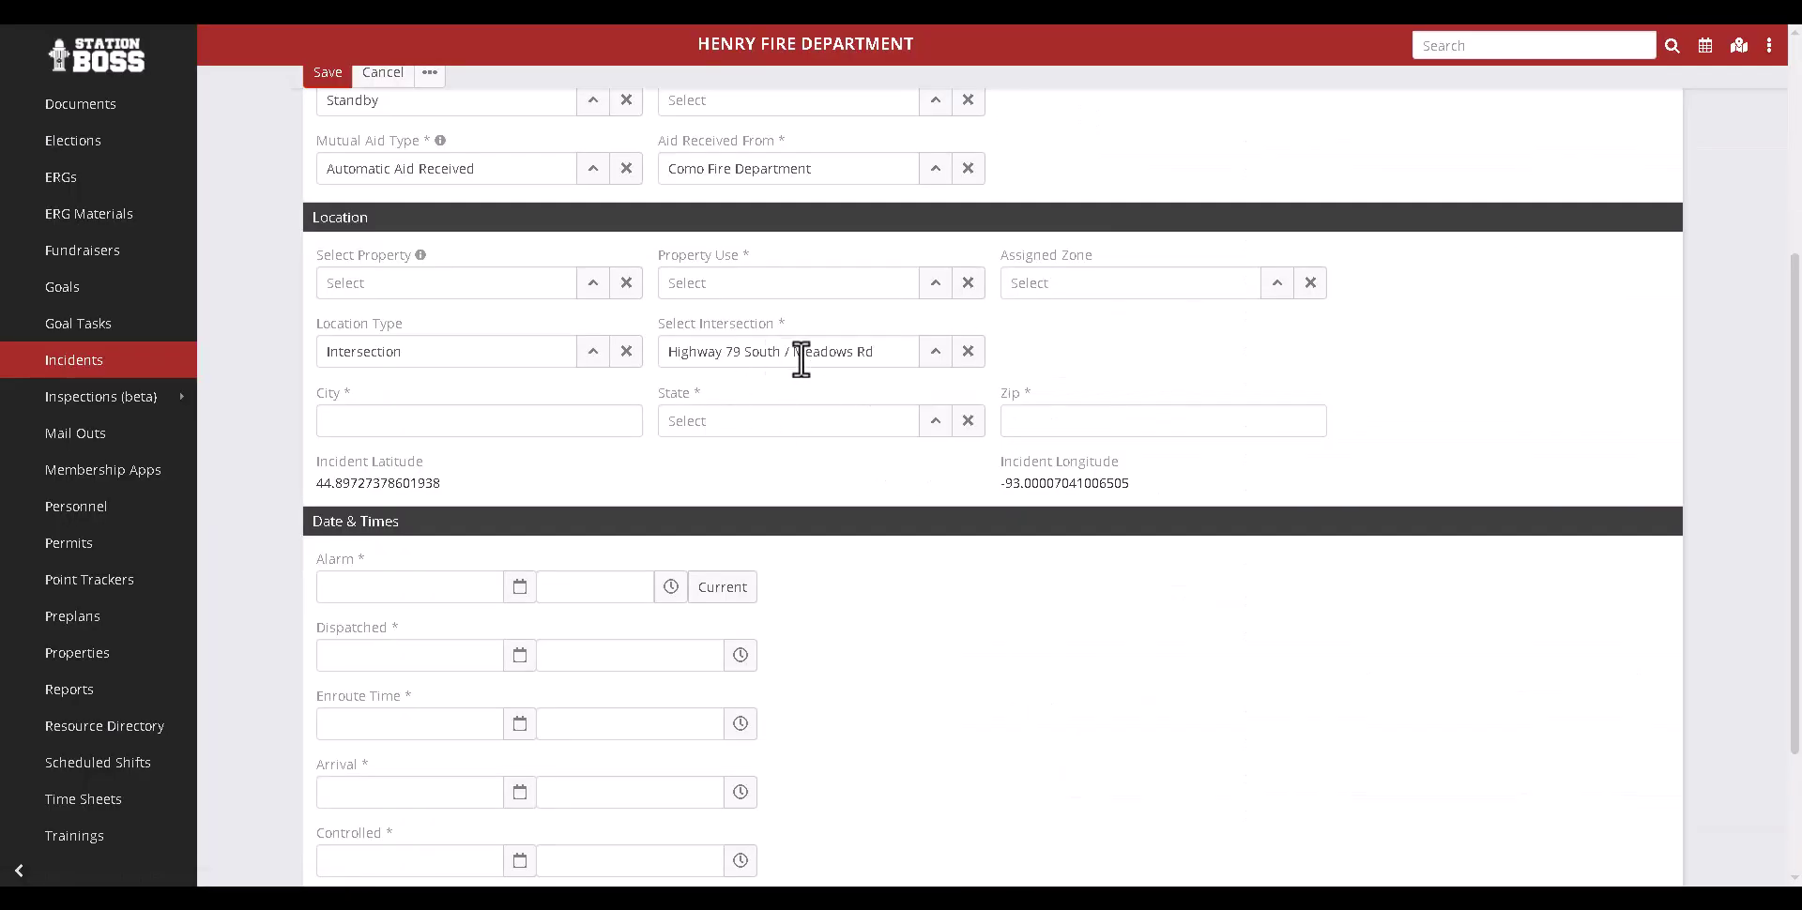
Step: Set the incident's Property Use to 1 or 2 family dwelling
click(716, 278)
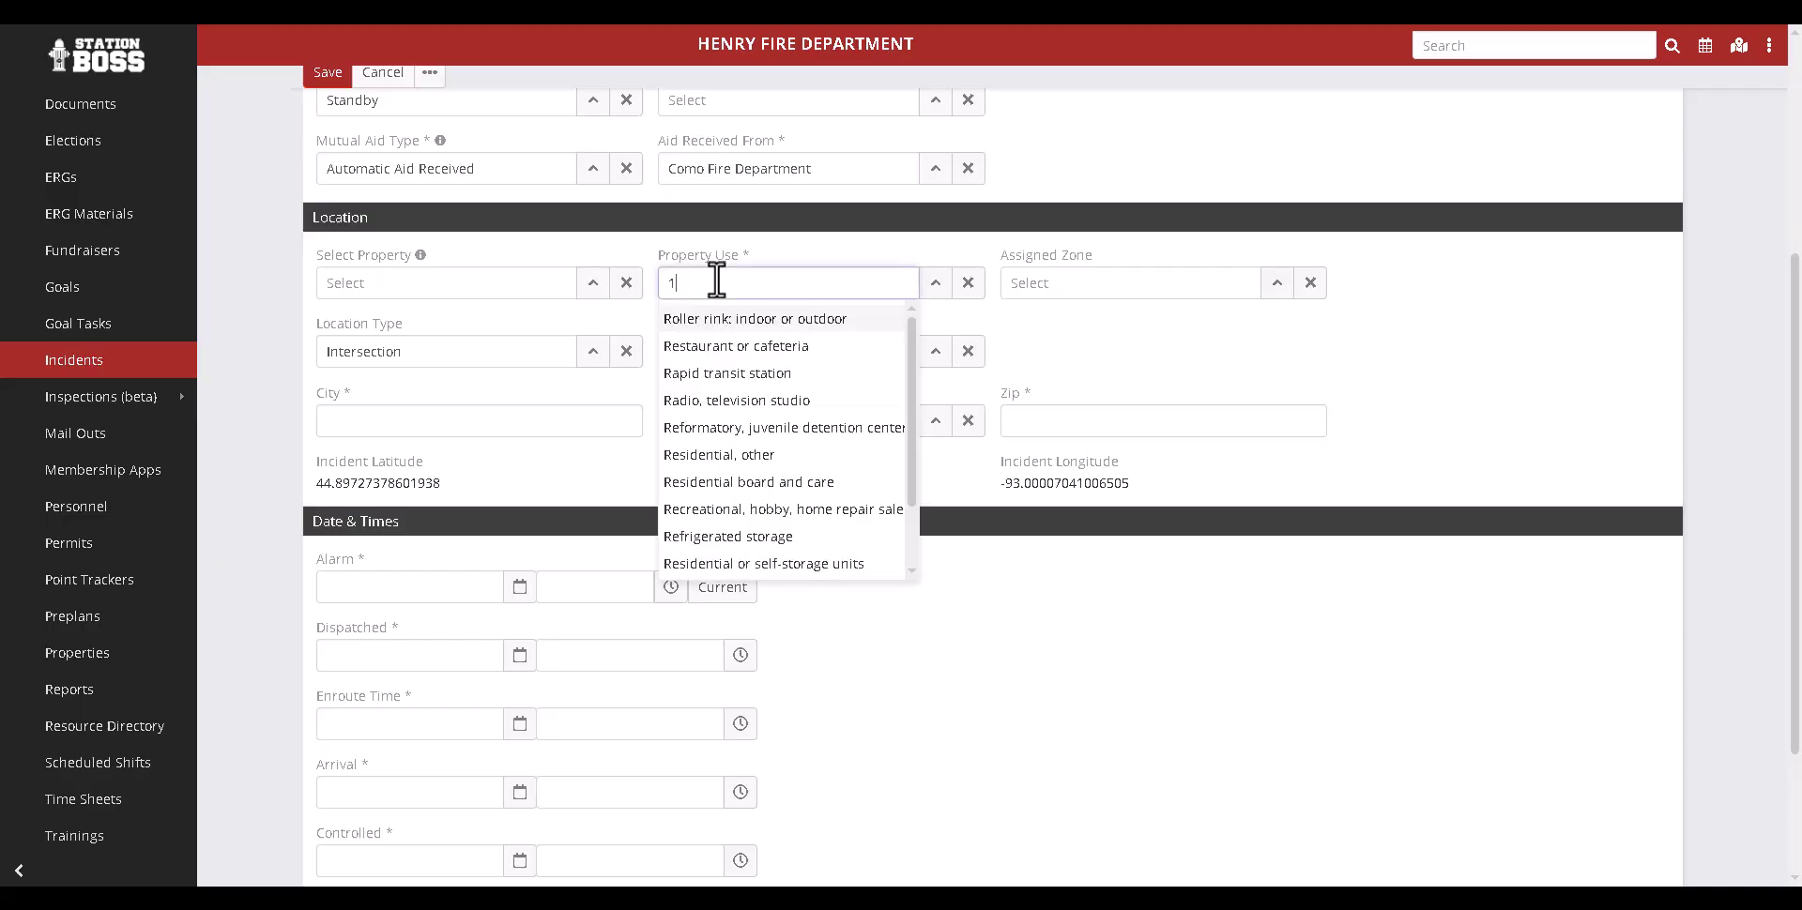
text(1 or 2)
key(Return)
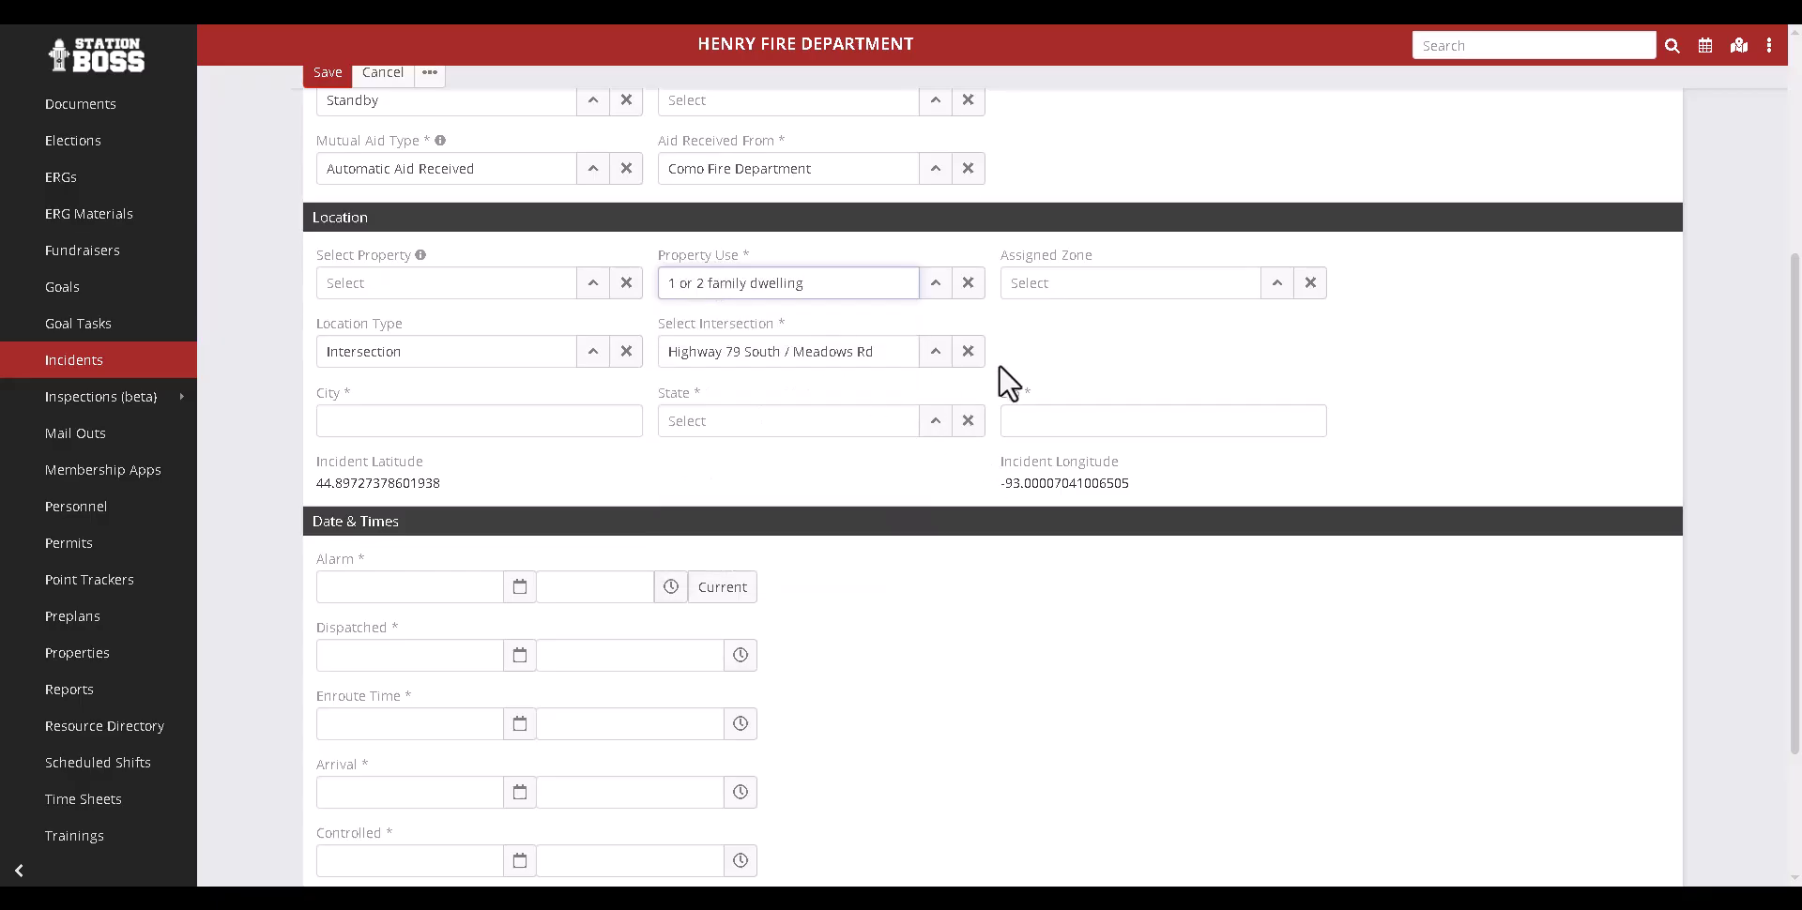
click(1027, 358)
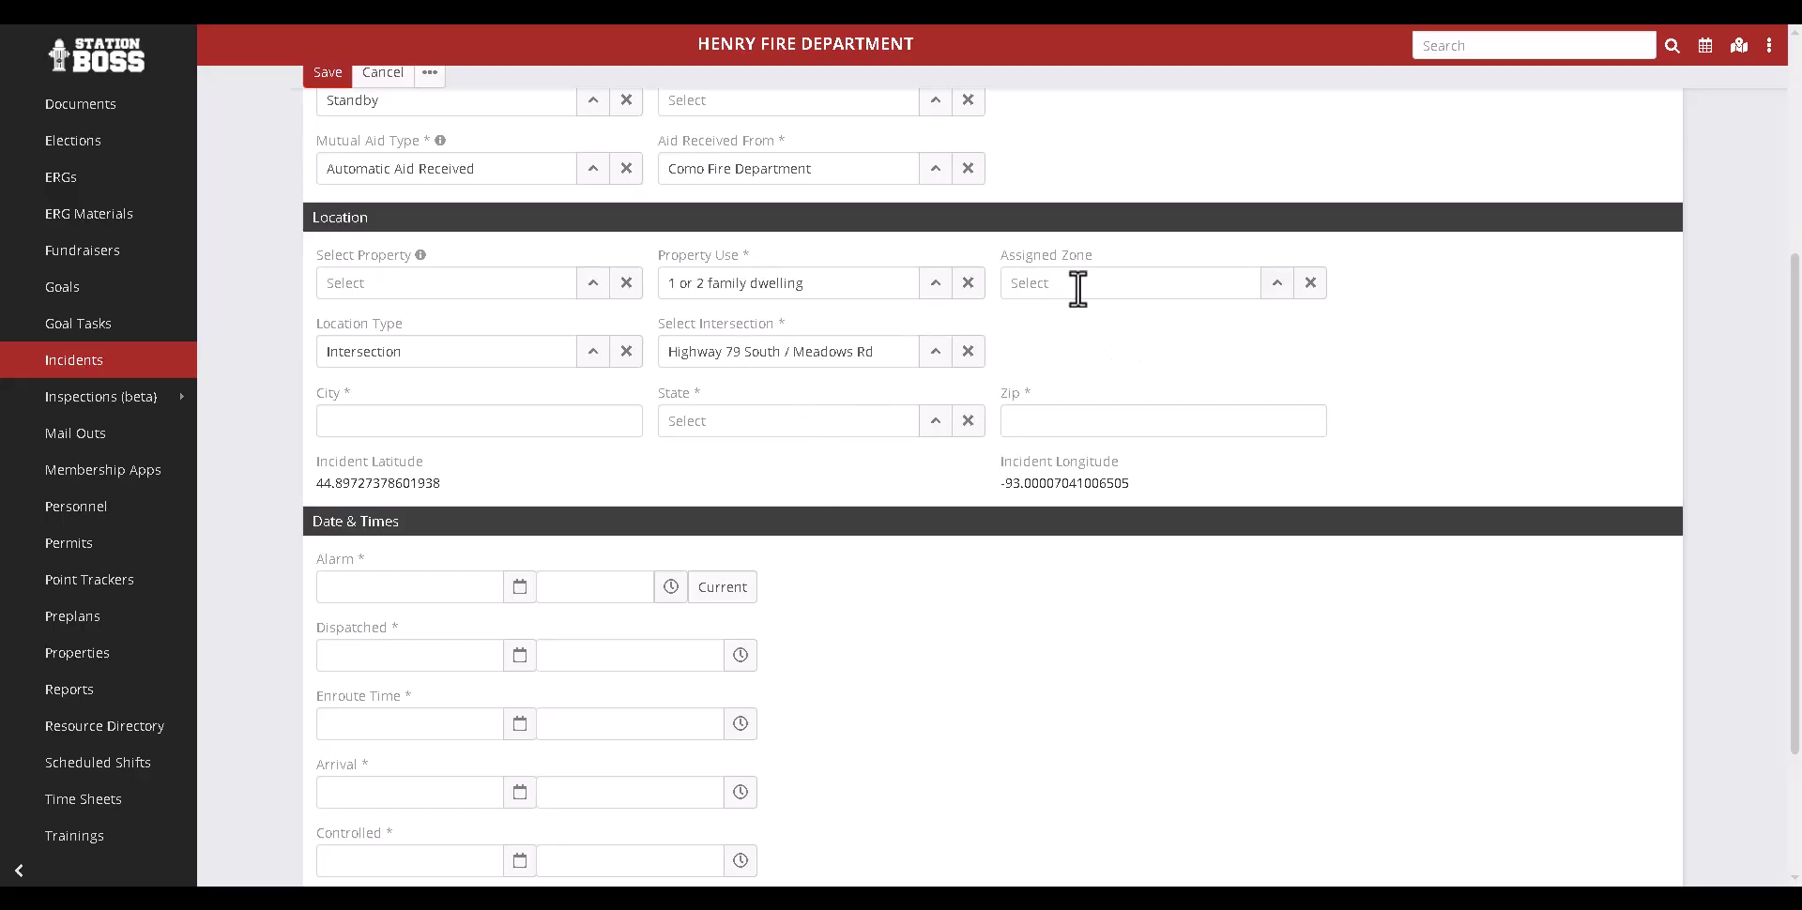
drag(1002, 263, 1098, 293)
Step: Set the incident location's city to Paris, state to Tennessee and zip to 38231
scroll(435, 390, down, 1)
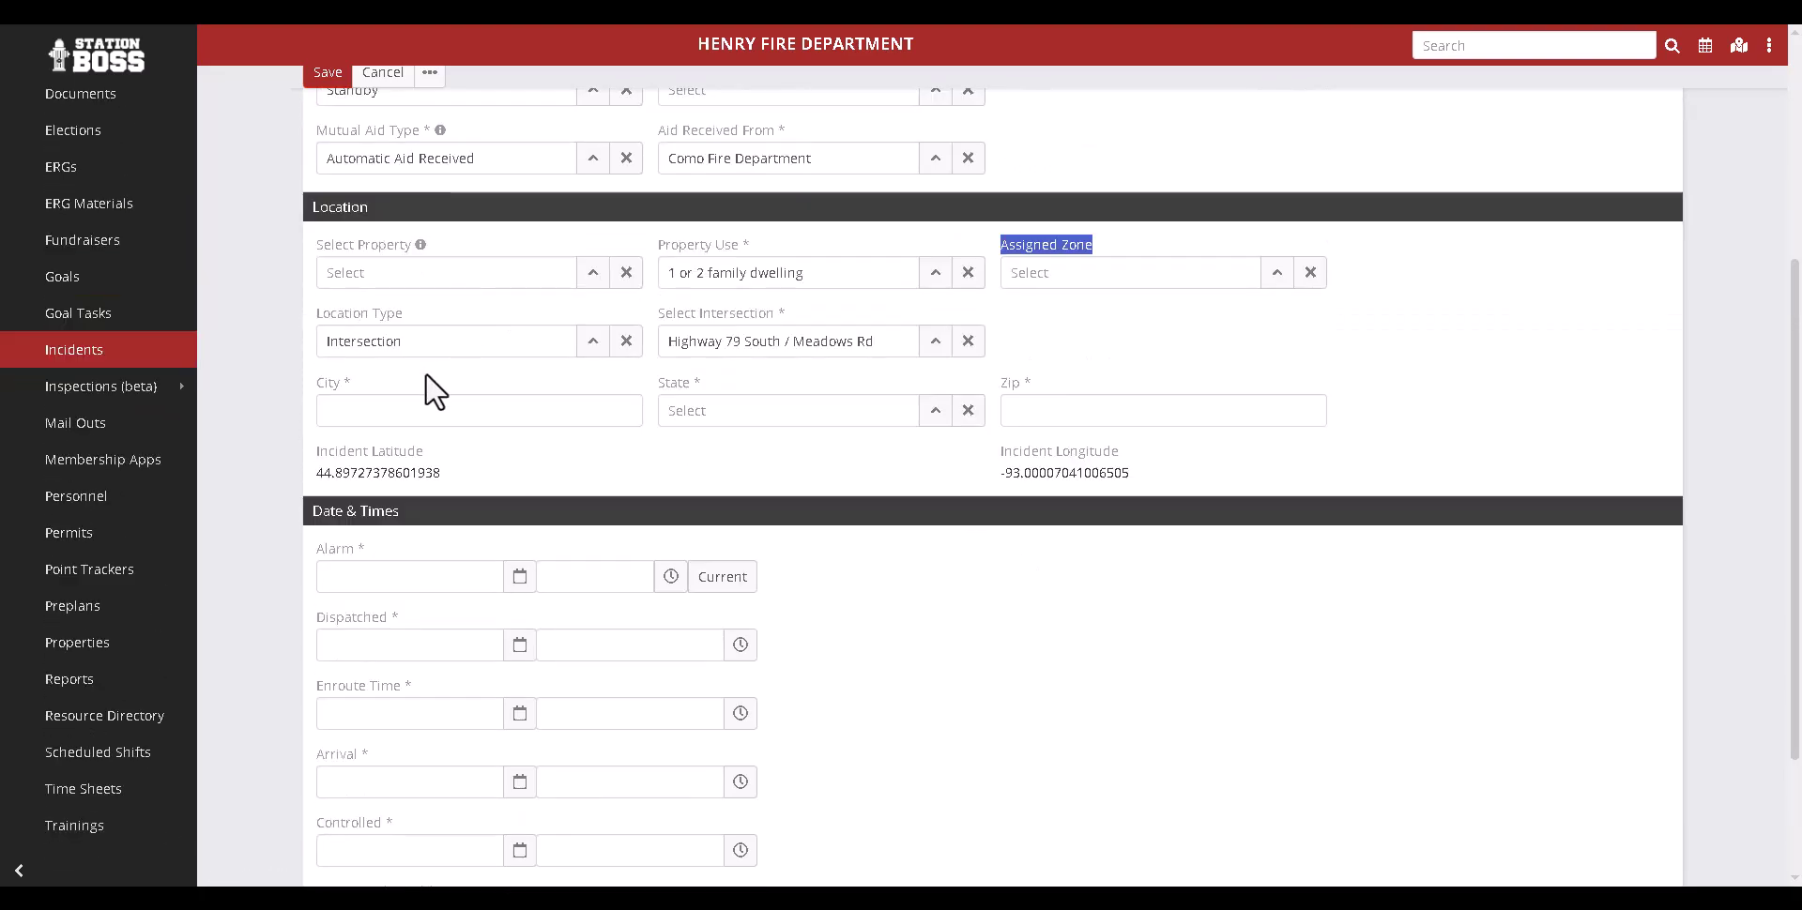
click(422, 410)
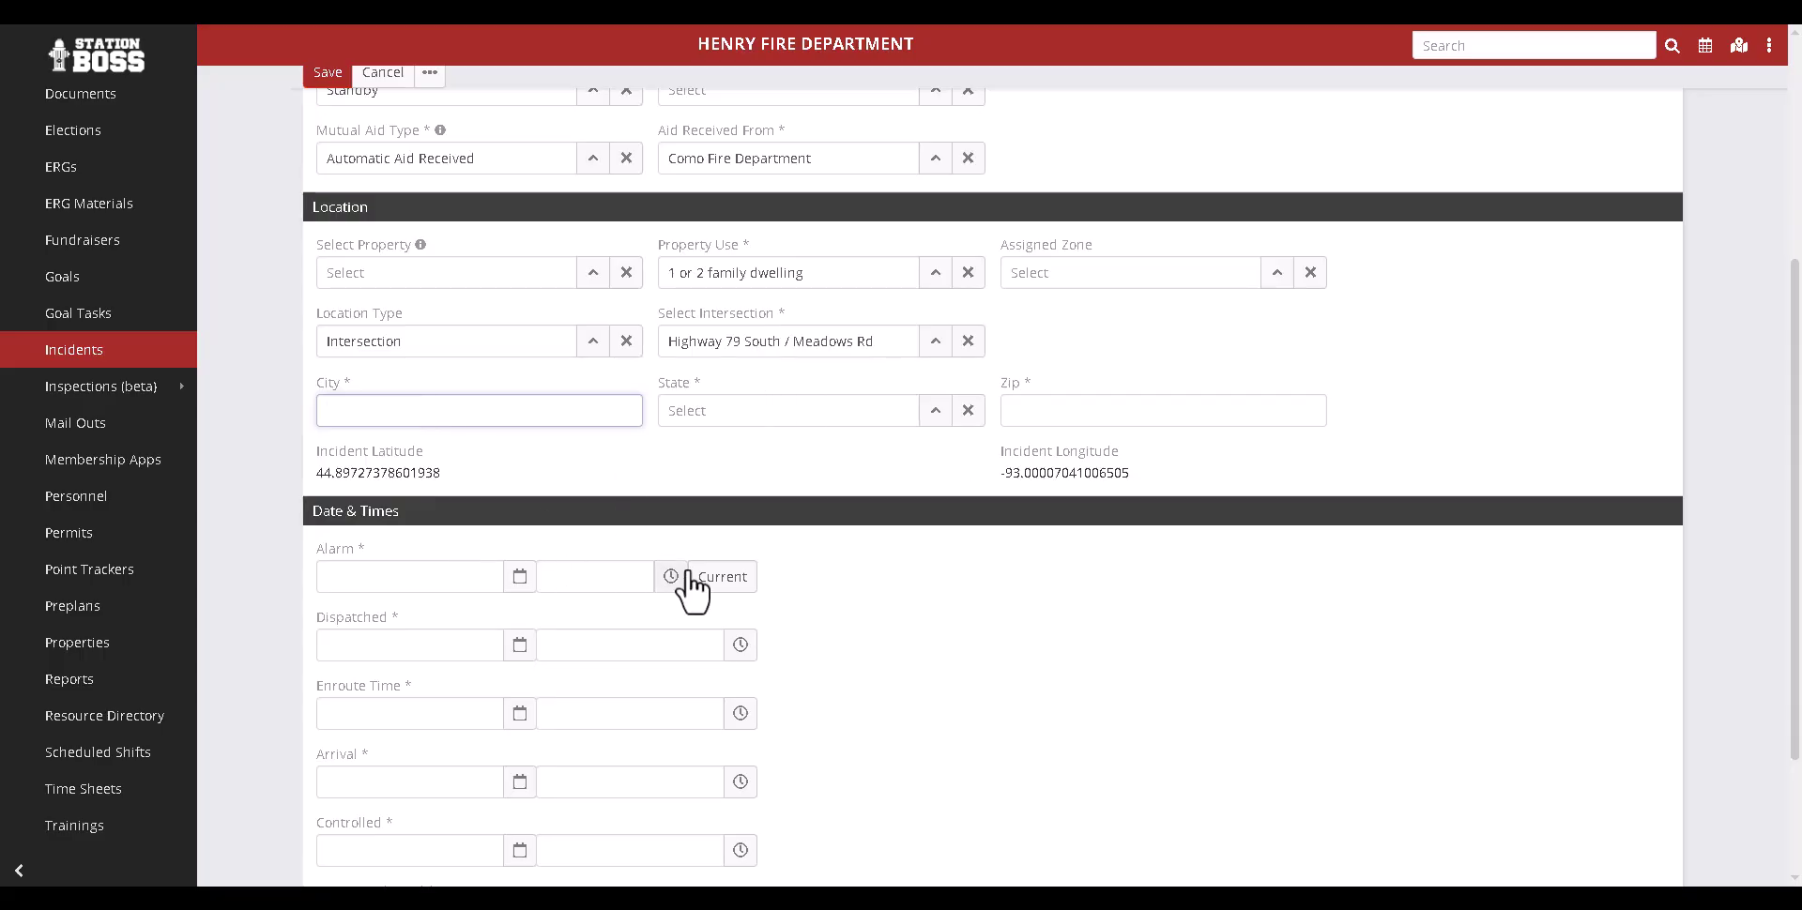
scroll(834, 581, down, 1)
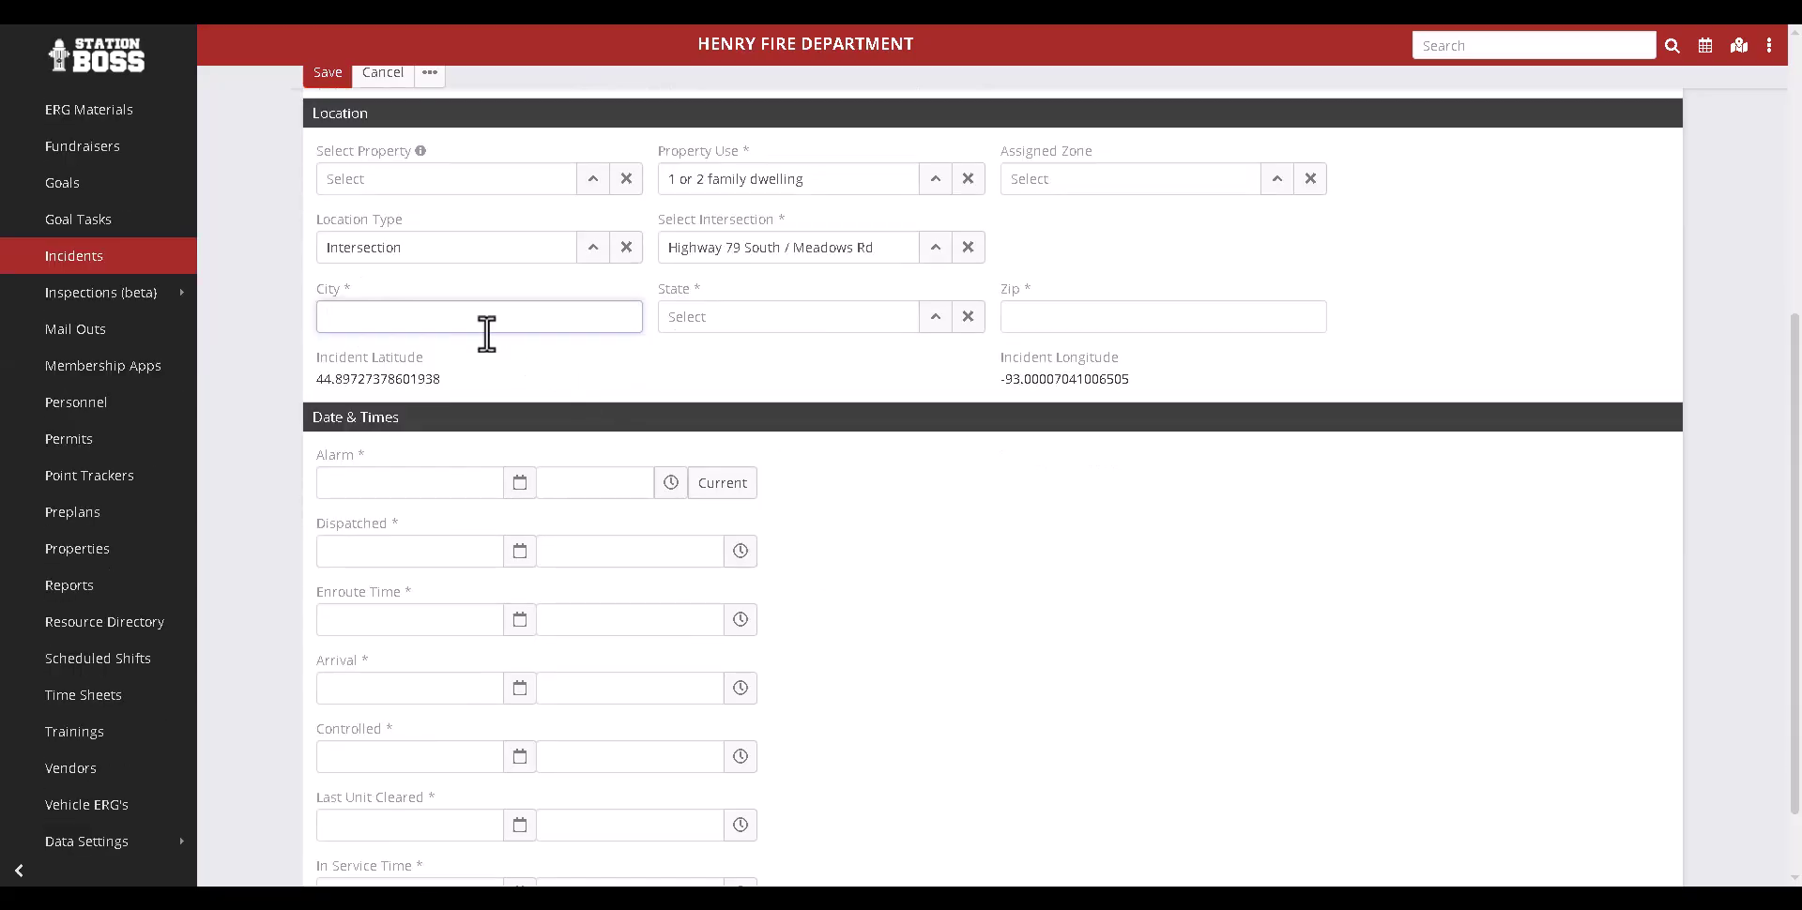
text(Paris)
key(Tab)
text(T)
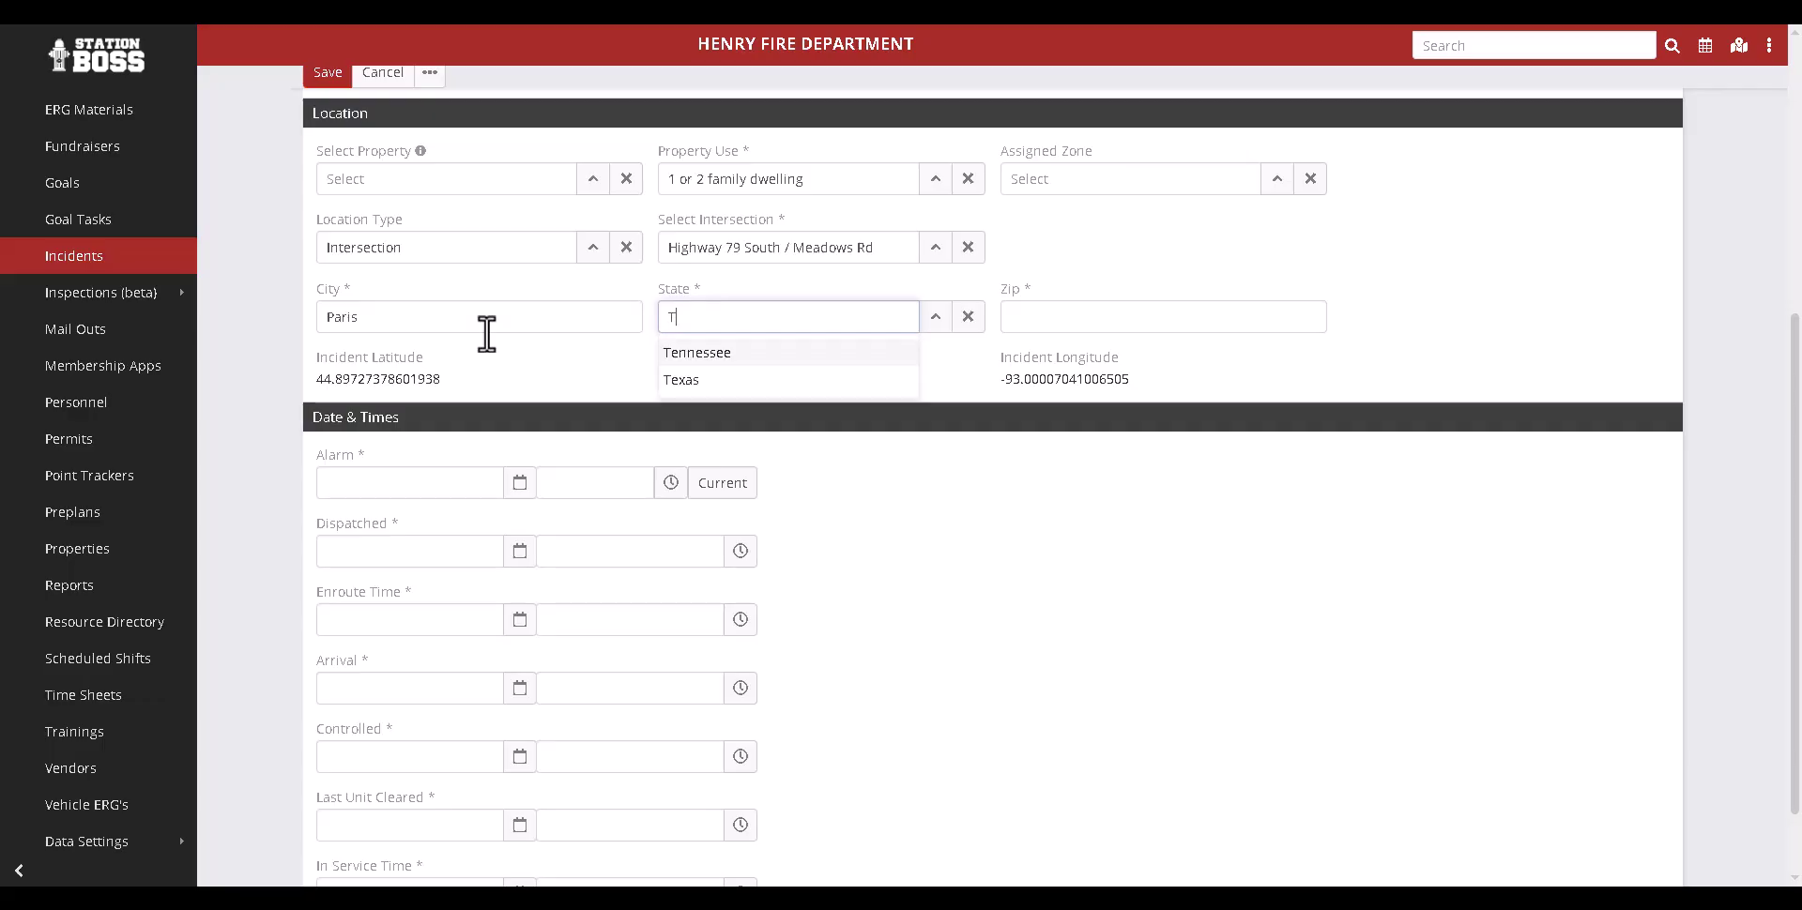
key(Tab)
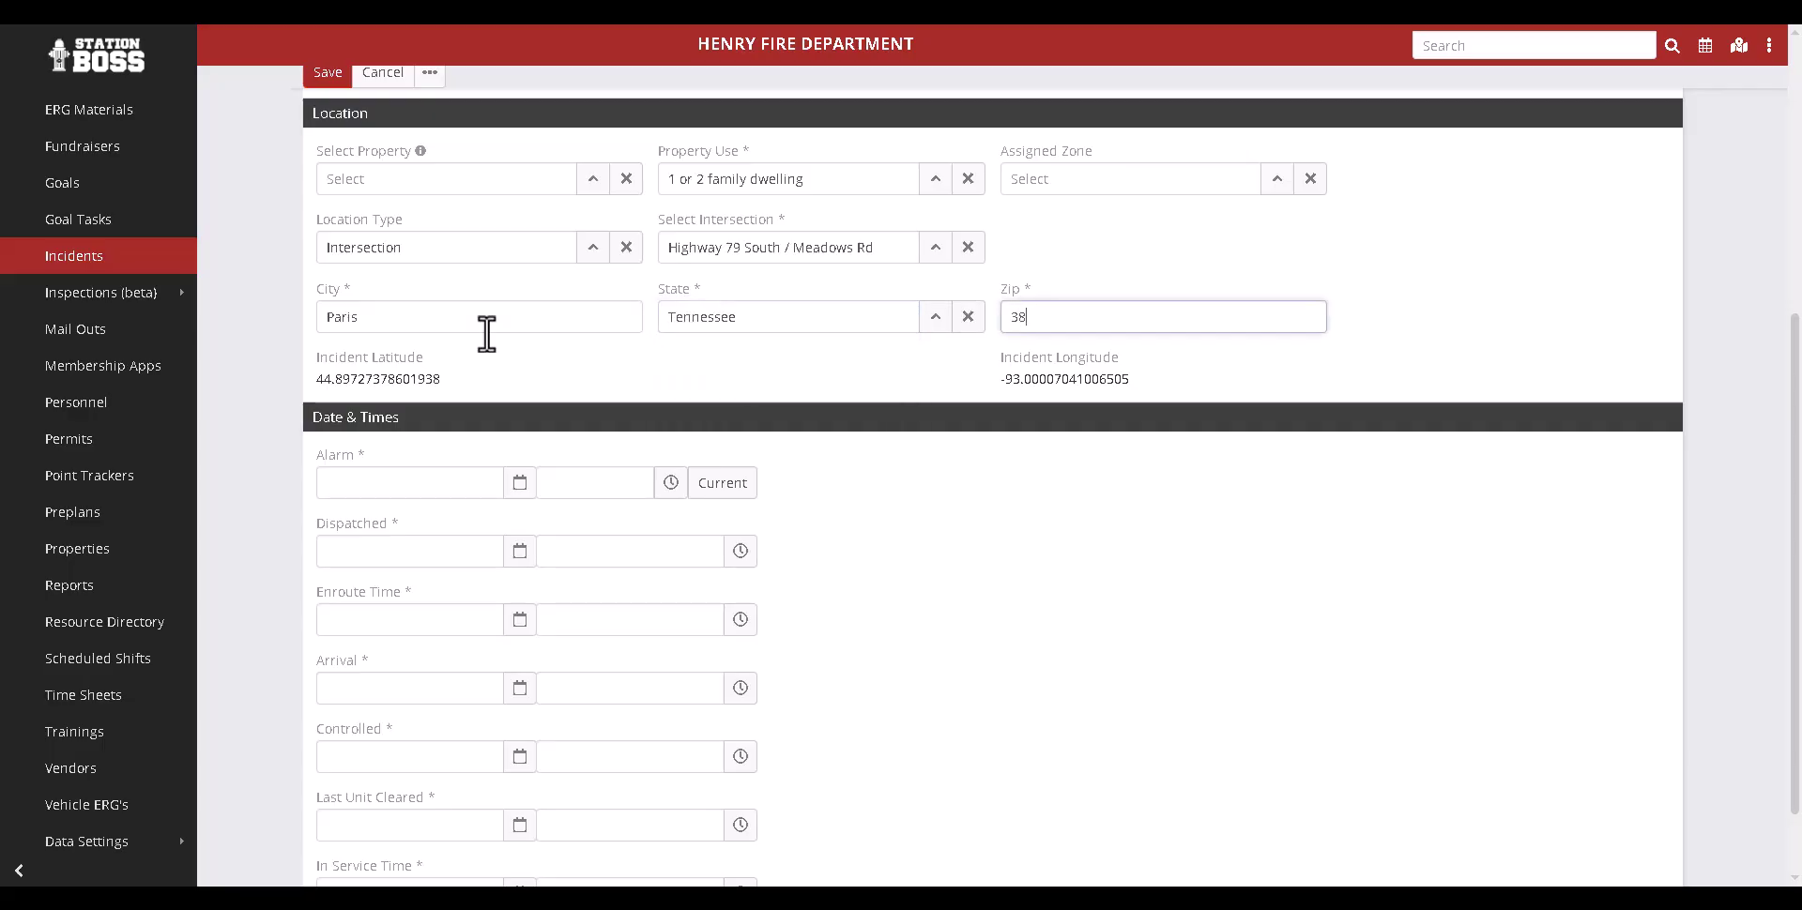
scroll(704, 563, down, 1)
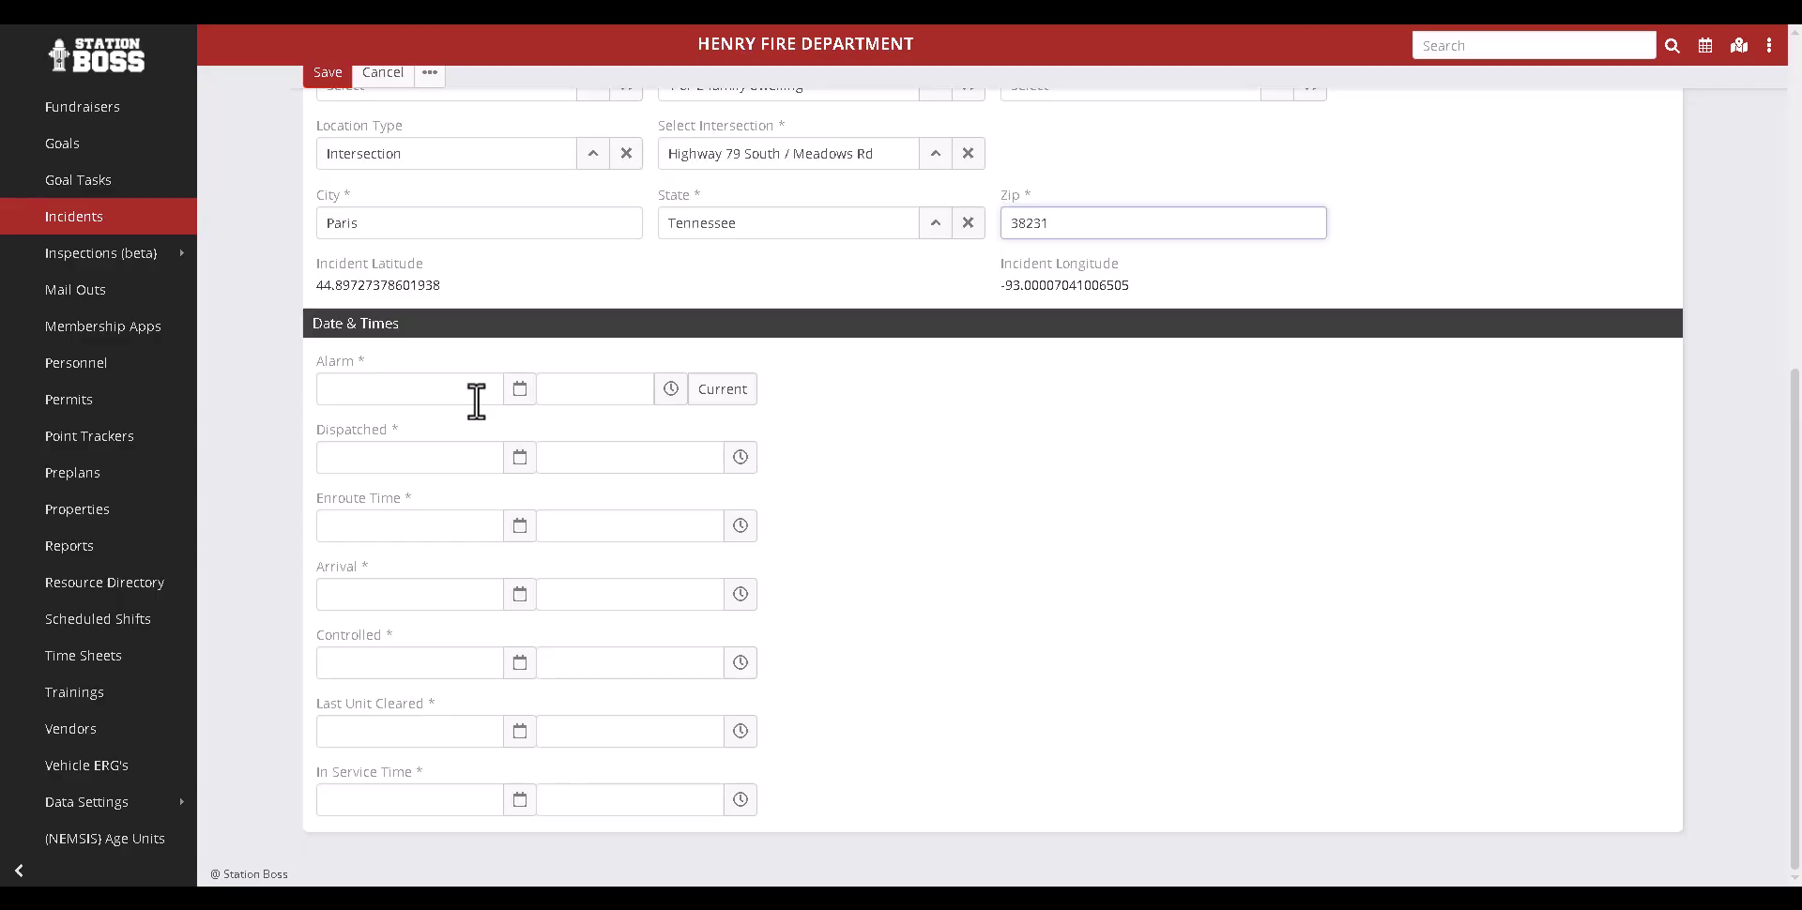
Step: Fill the alarm with the current date and time, and change its date to 04/22/2025
scroll(792, 507, up, 6)
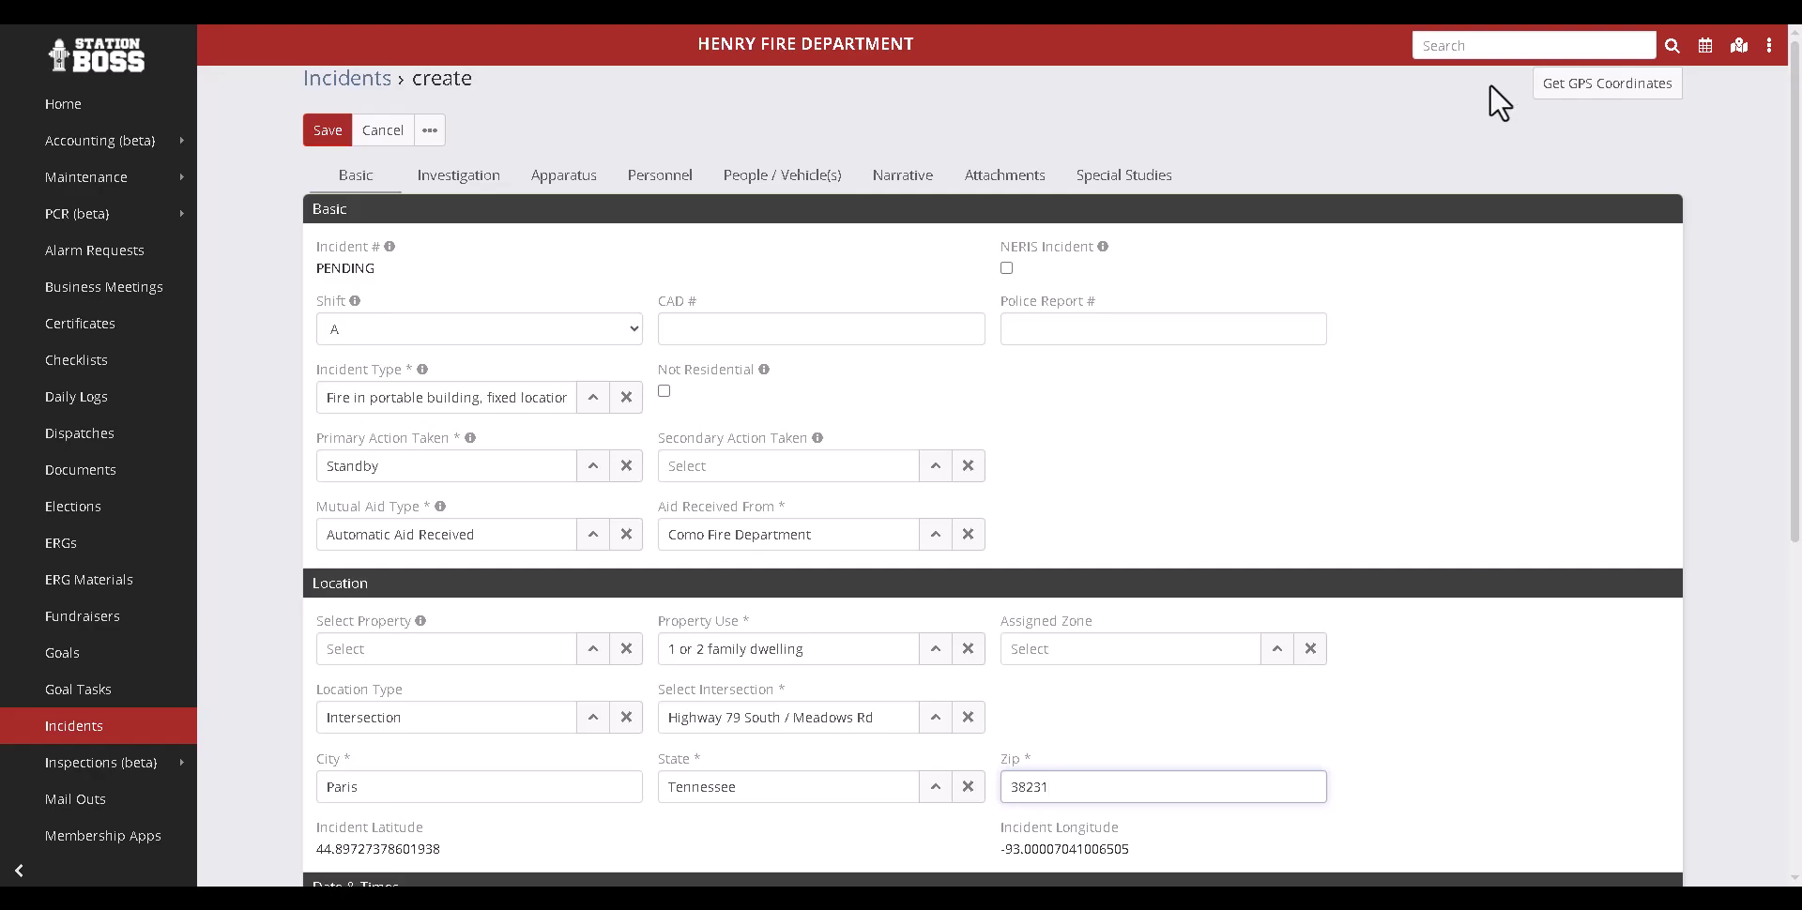
scroll(1033, 494, down, 3)
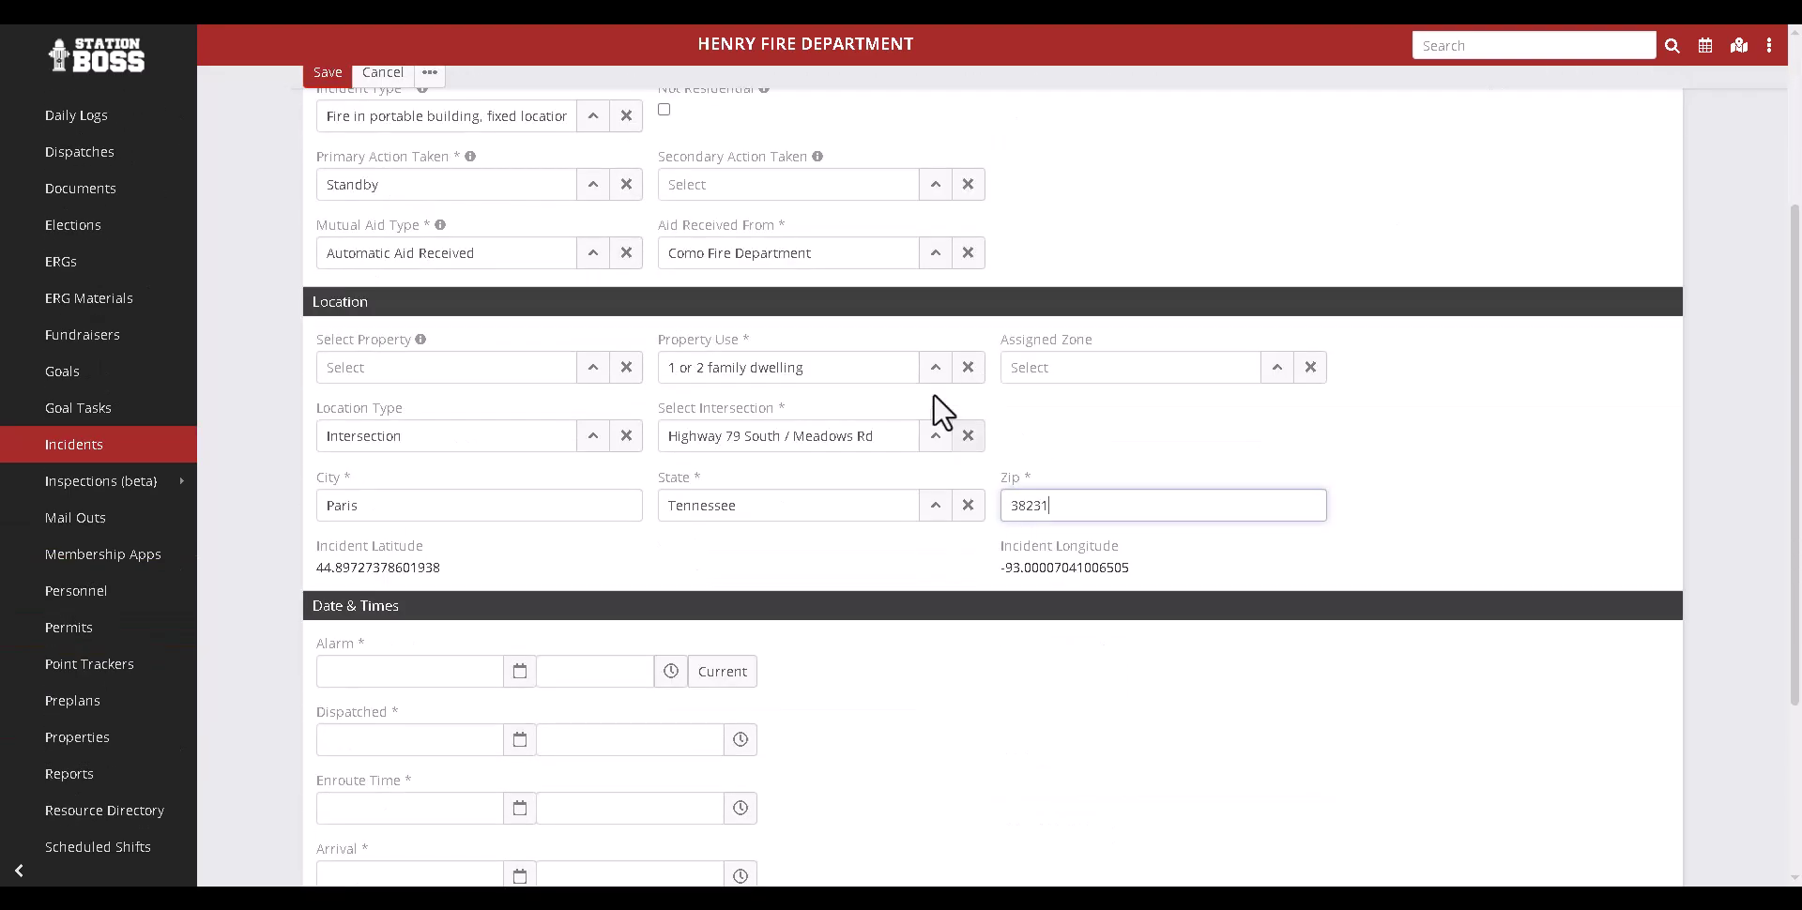
scroll(1037, 685, down, 2)
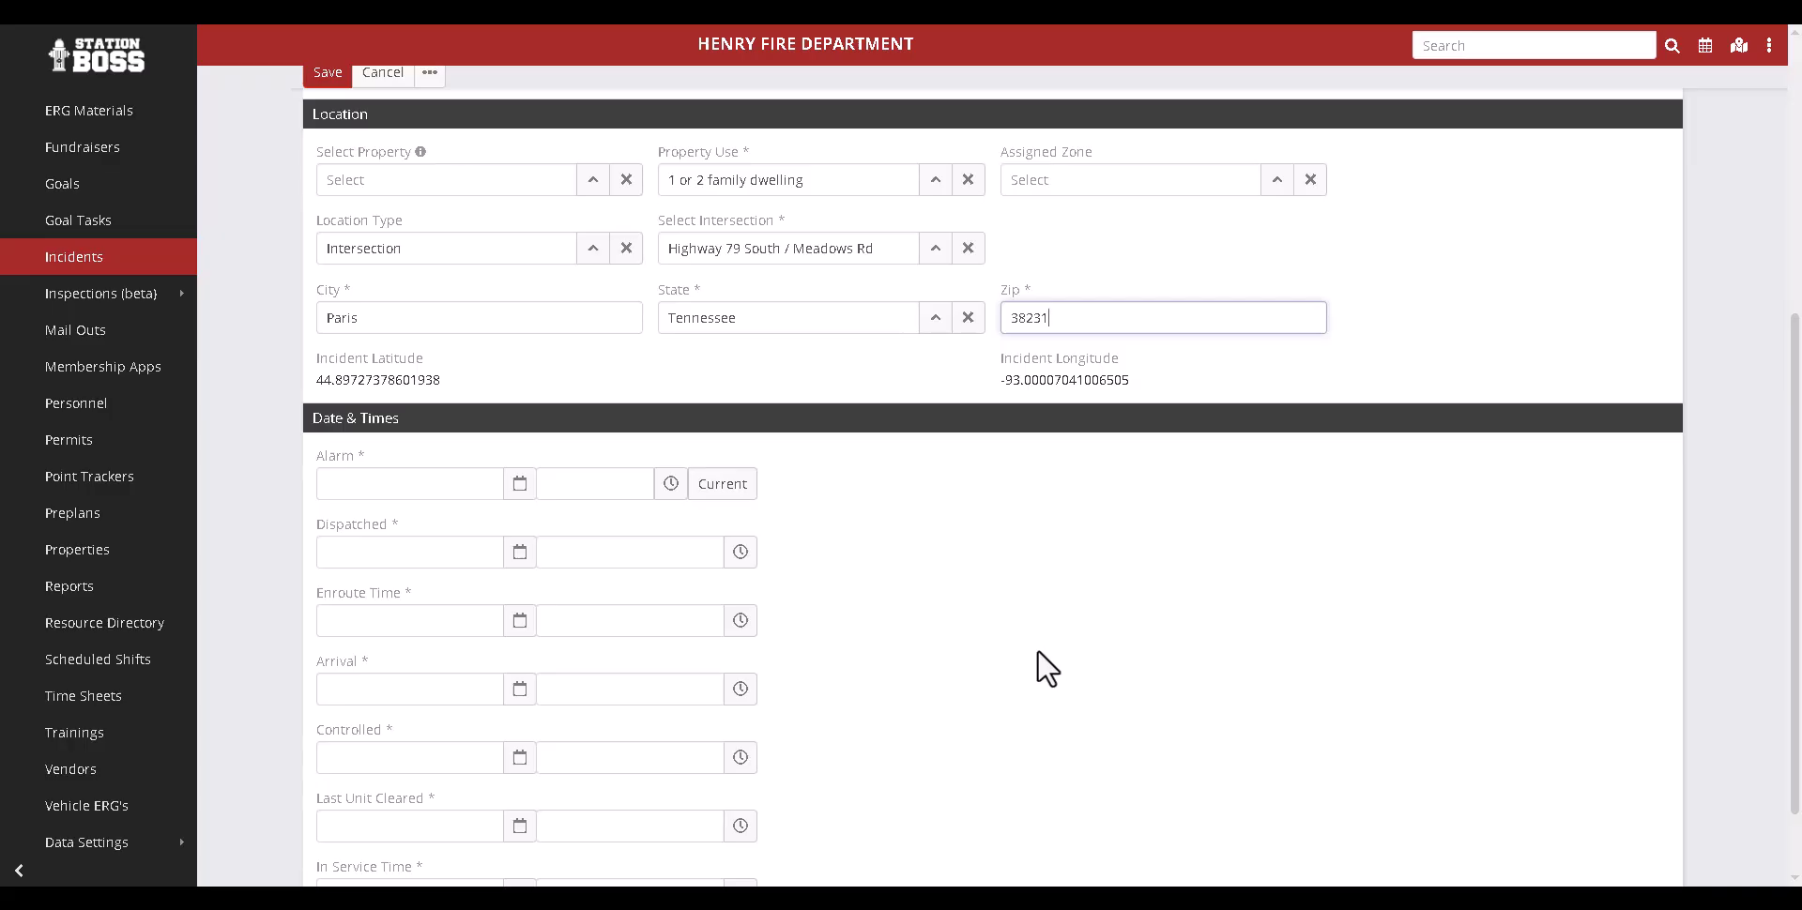
scroll(965, 667, down, 1)
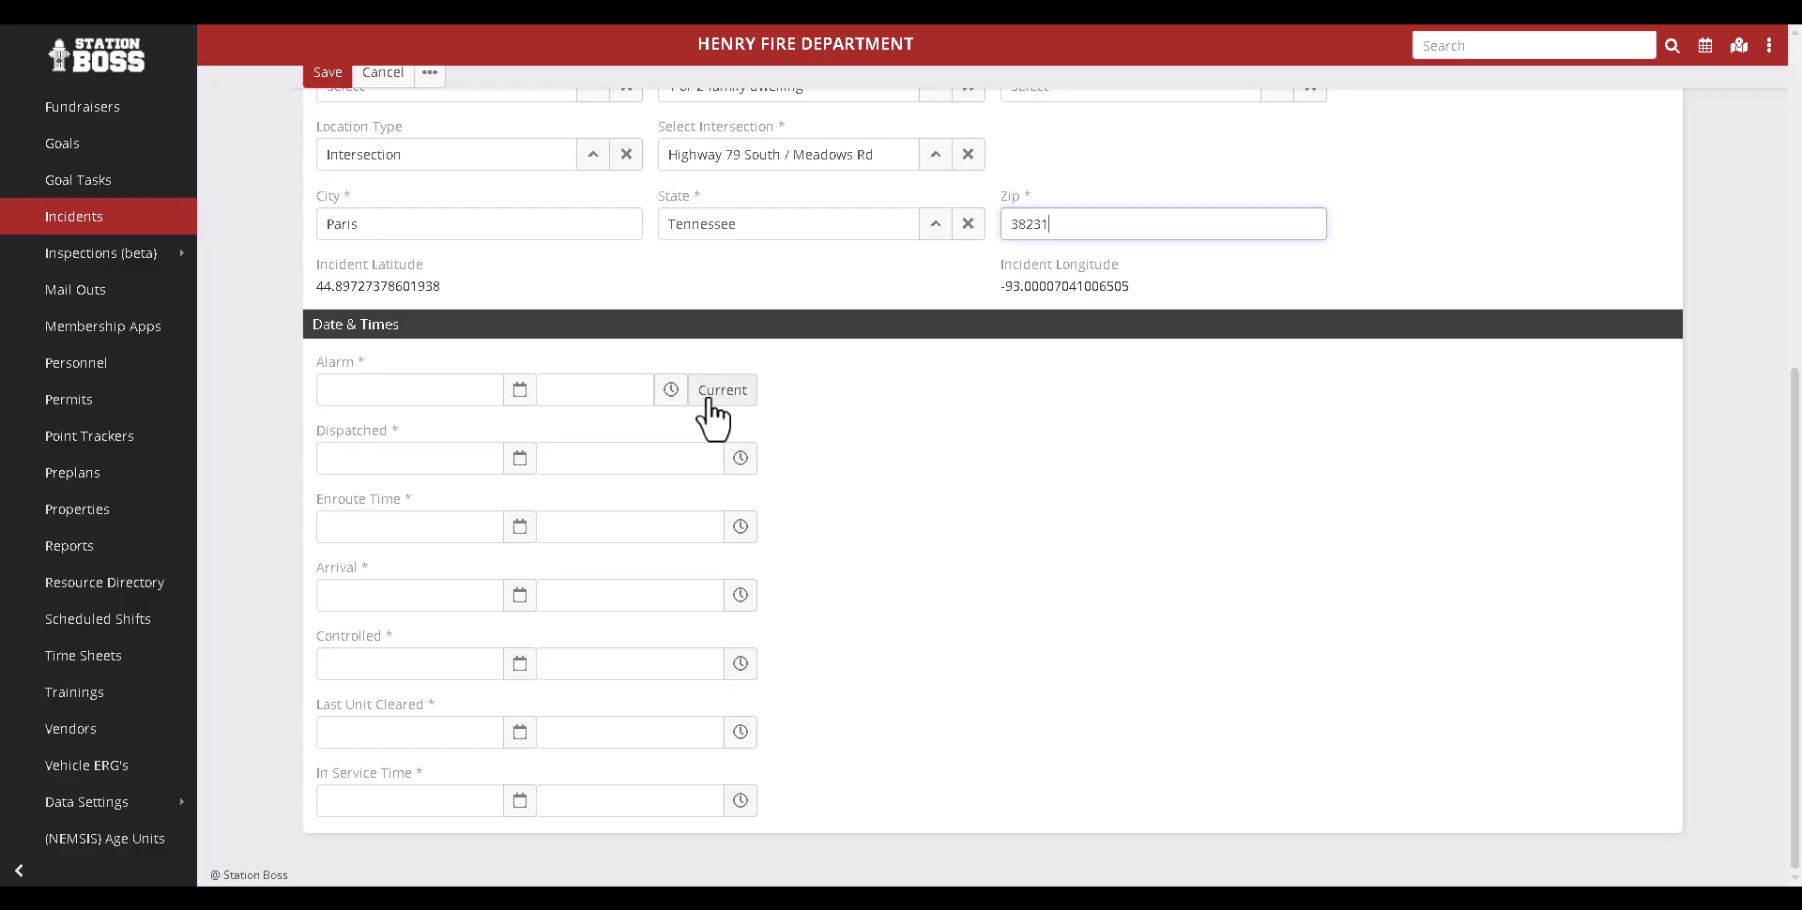
click(710, 400)
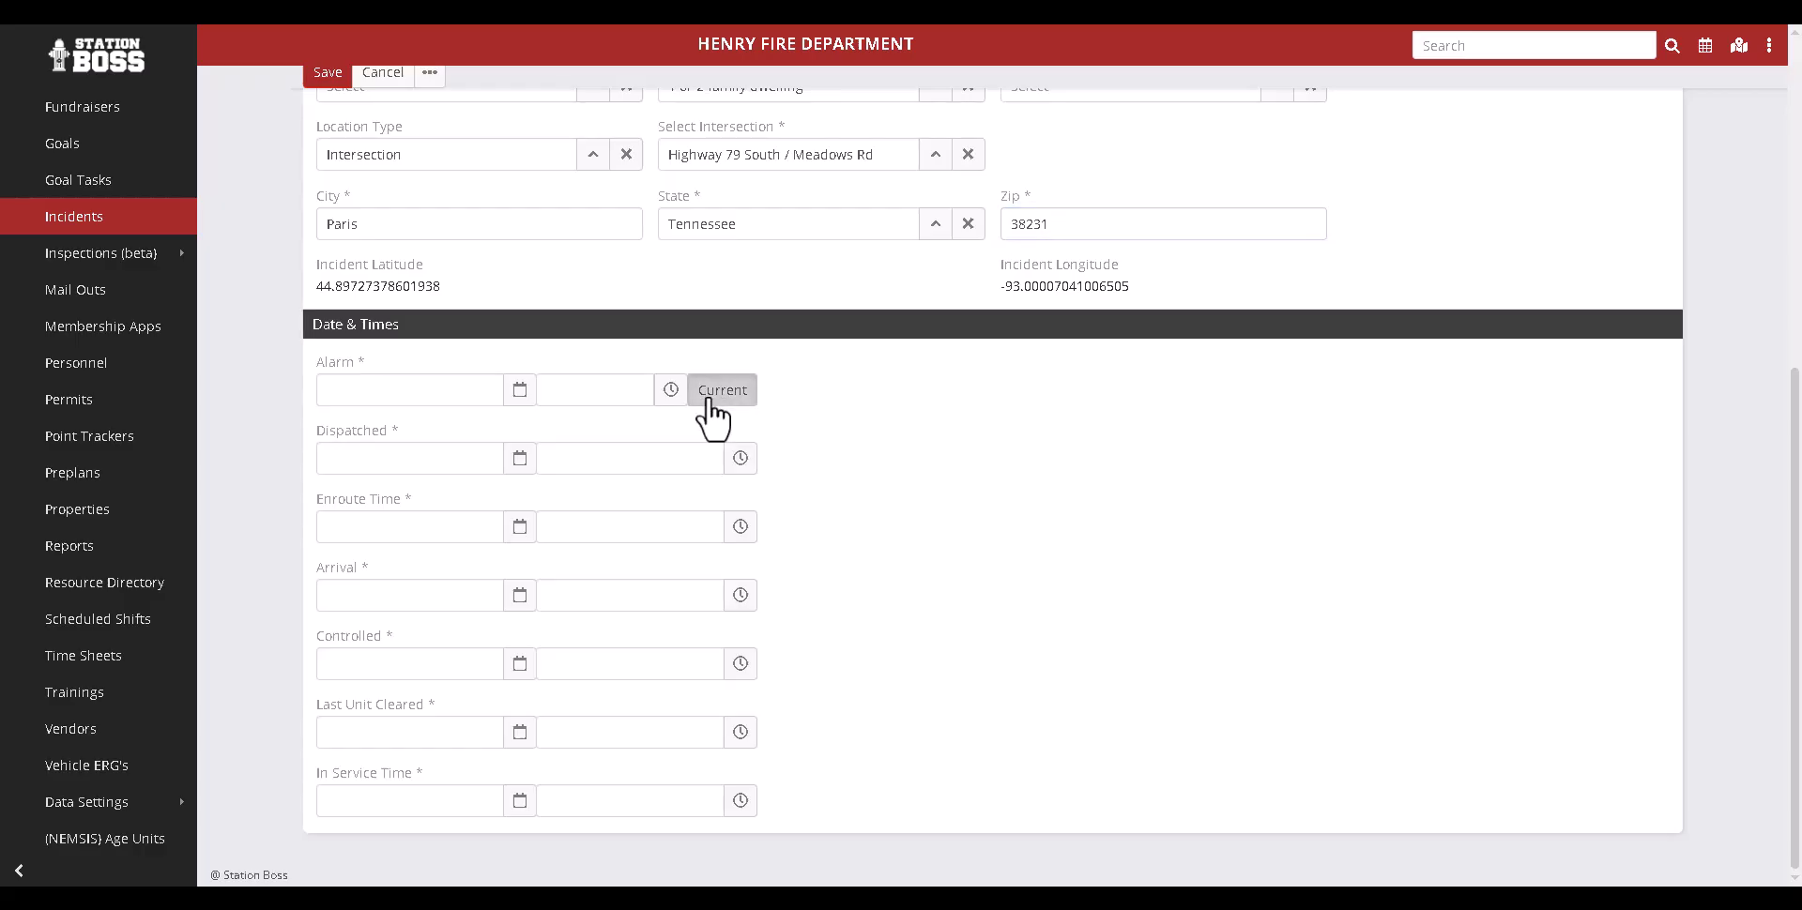
click(516, 394)
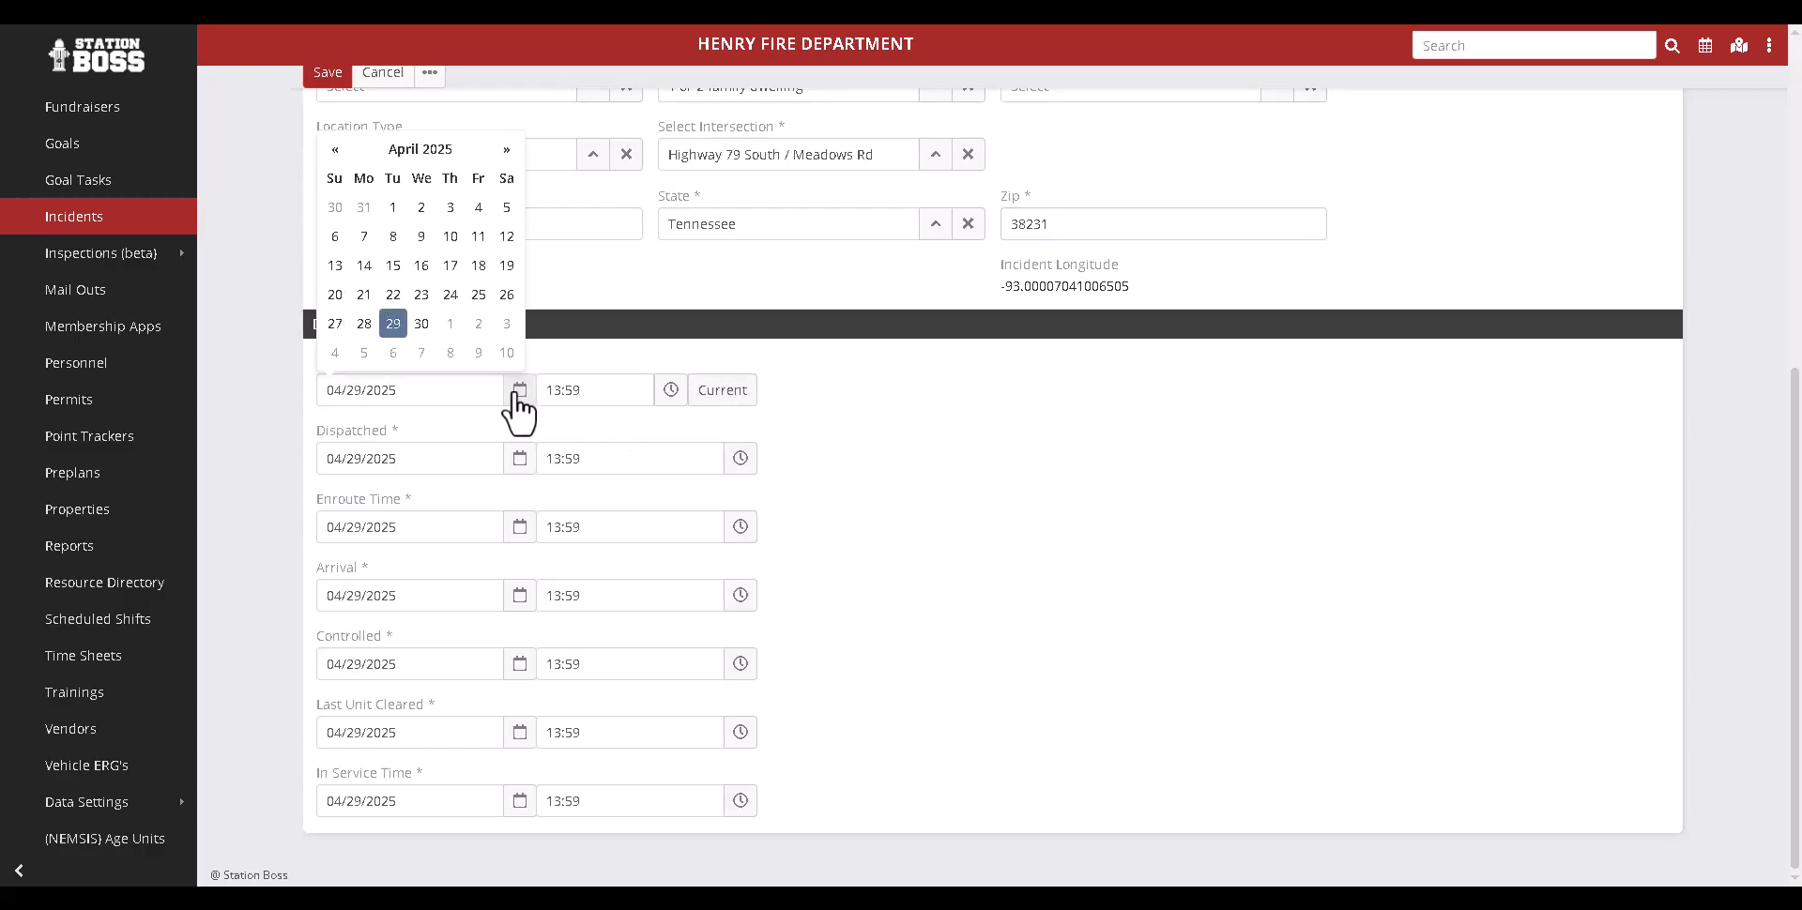
click(392, 294)
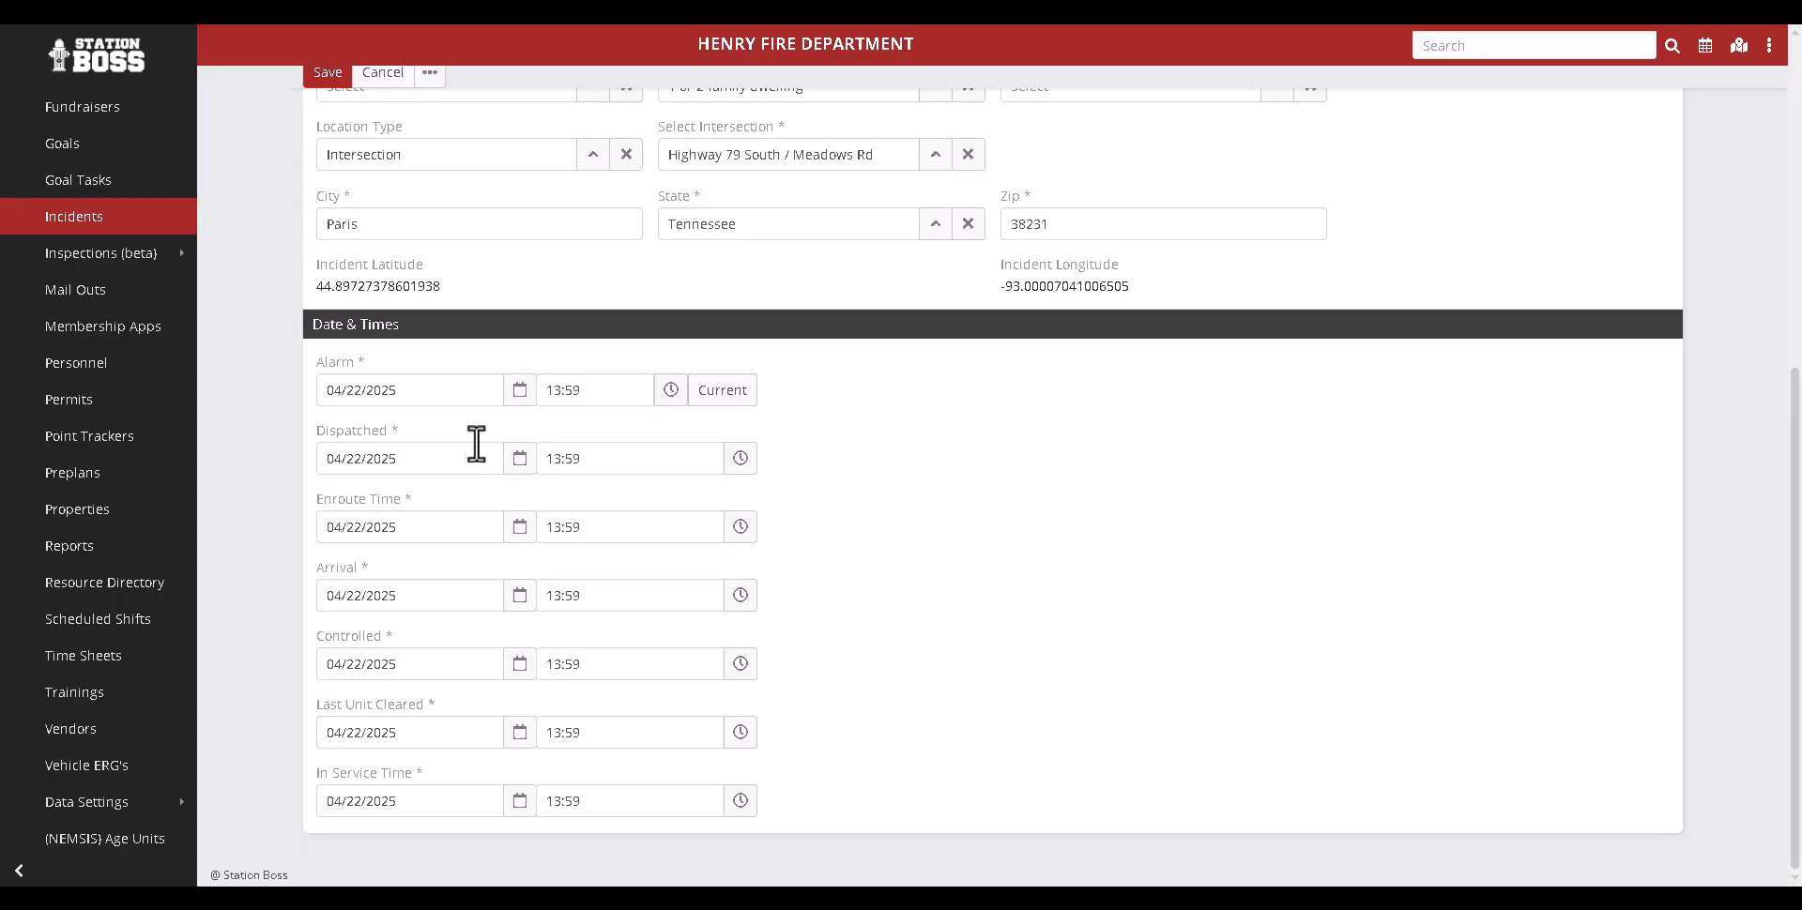
Step: Set the alarm date to 04/15/2025 and the alarm time to 14:00
click(418, 398)
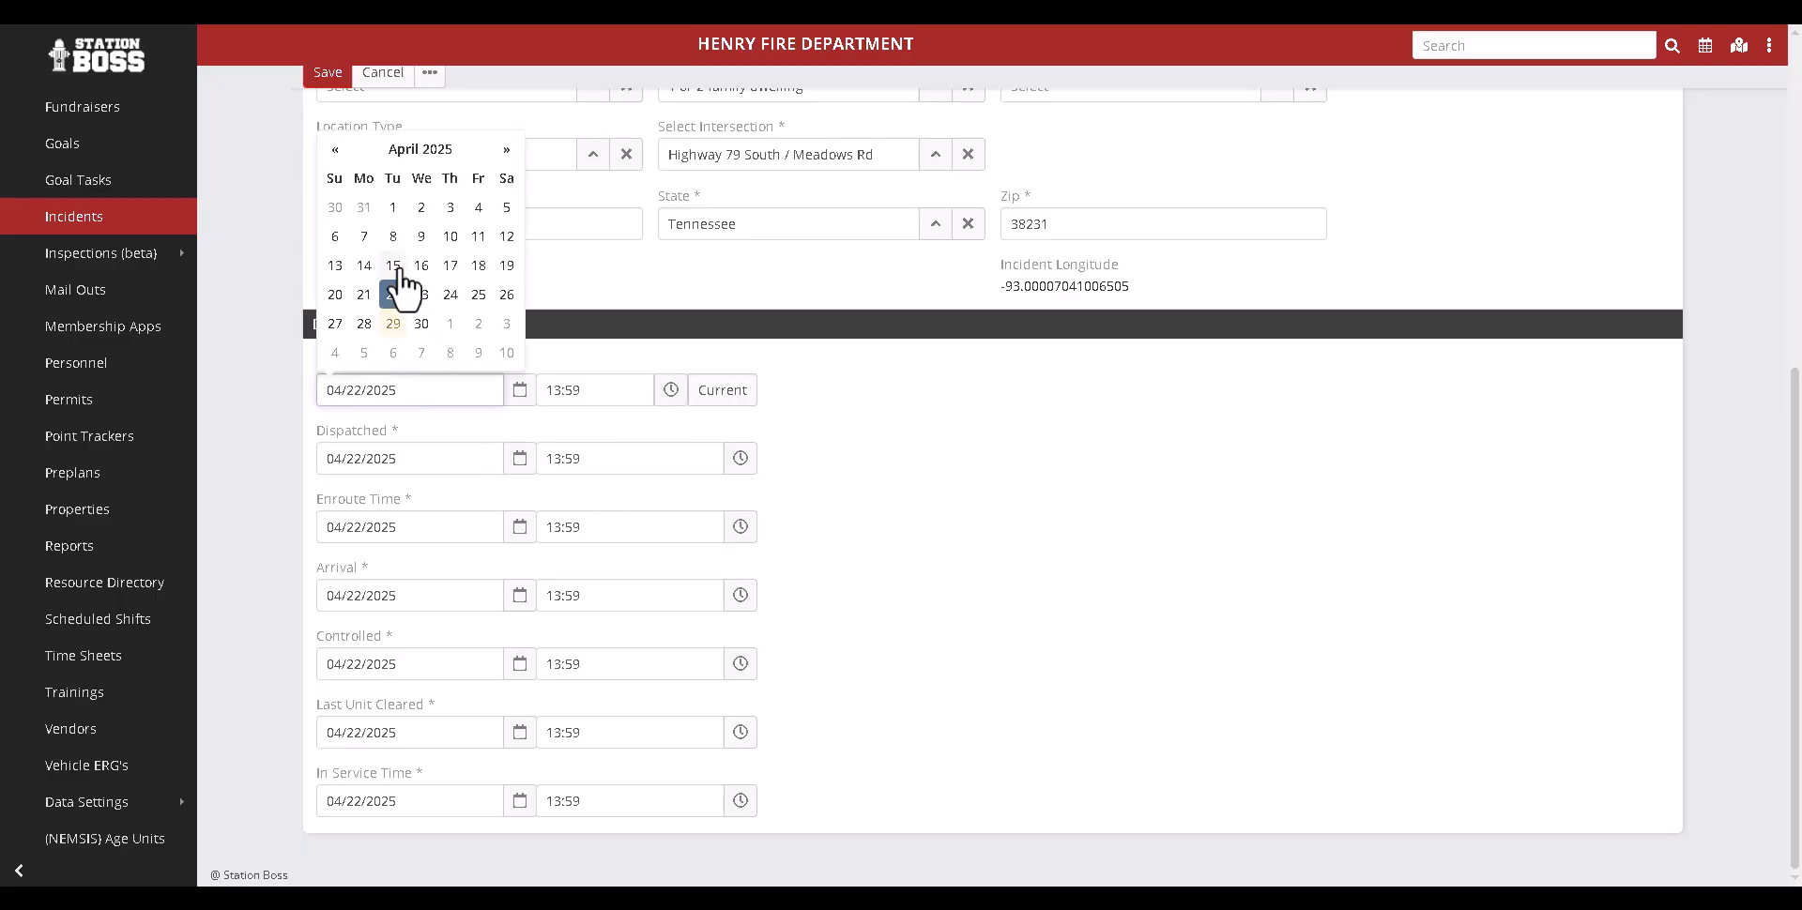
click(393, 265)
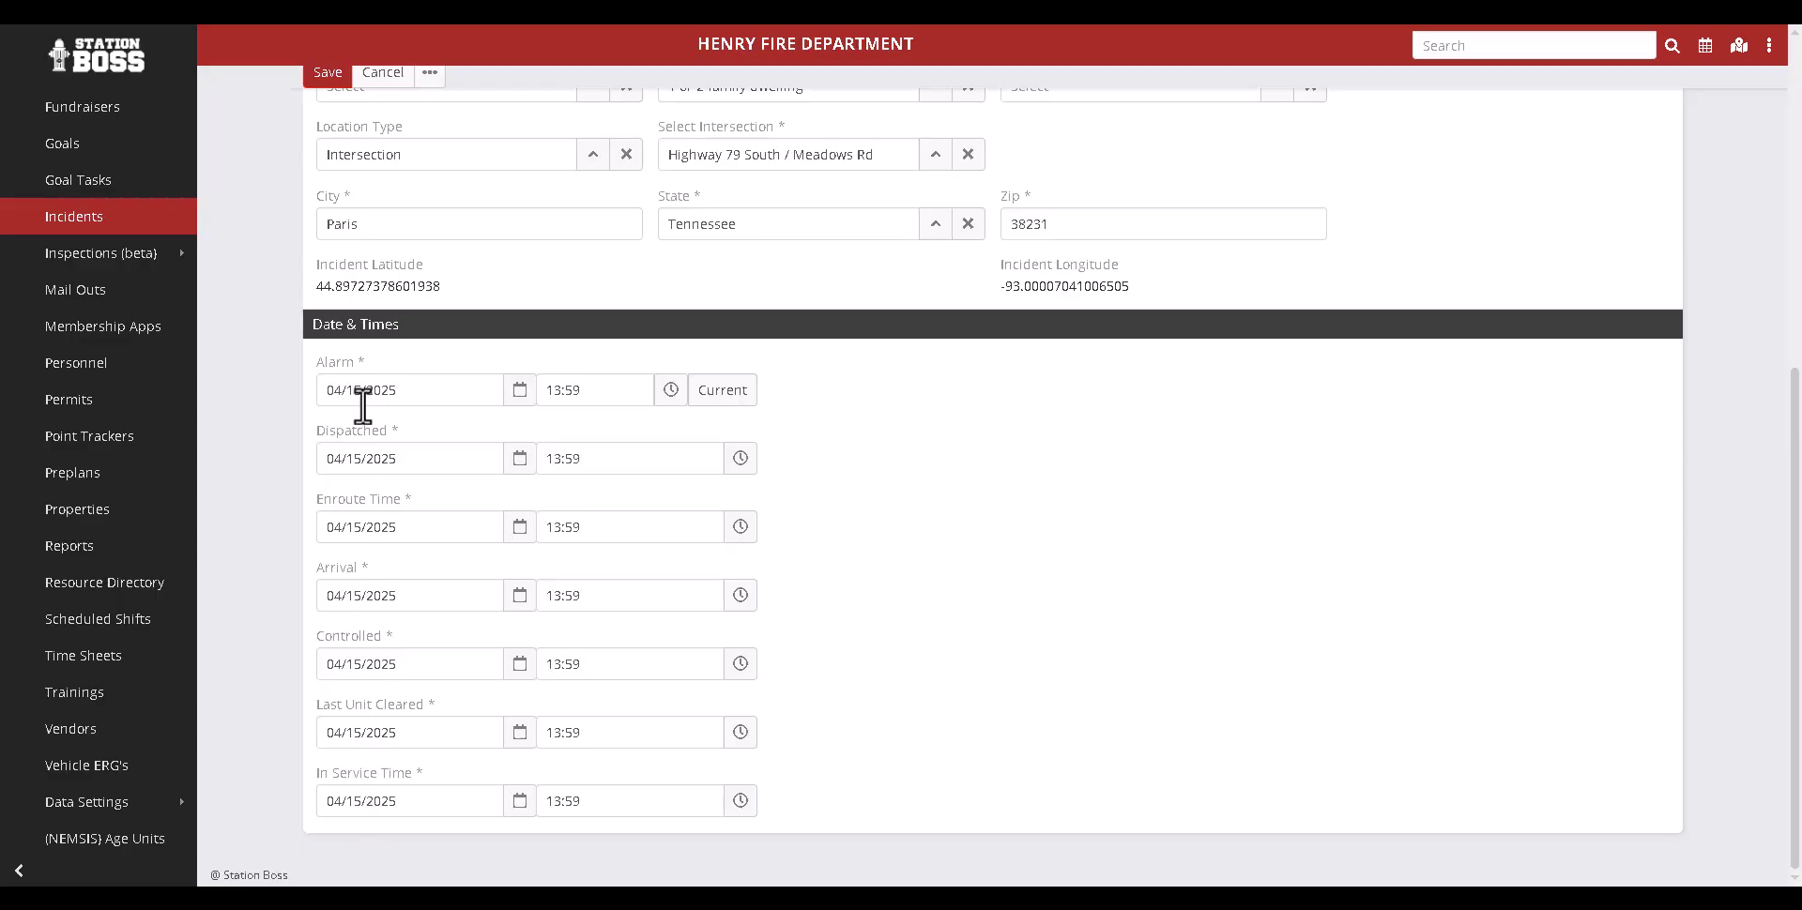
click(575, 390)
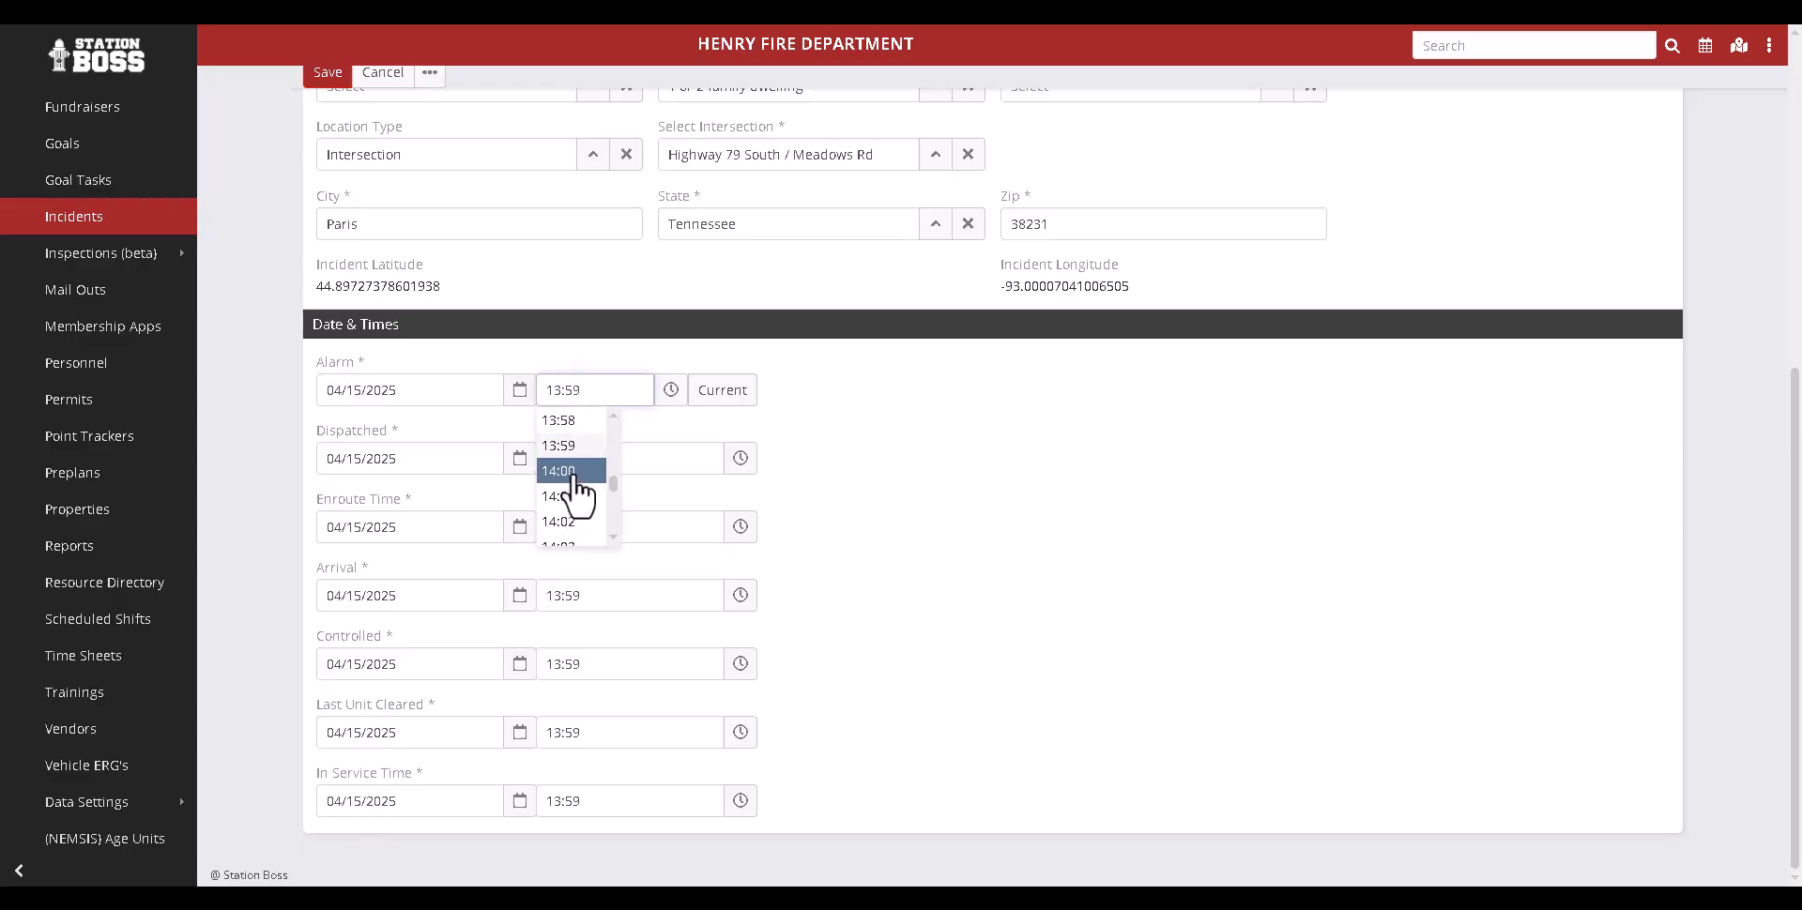
click(575, 468)
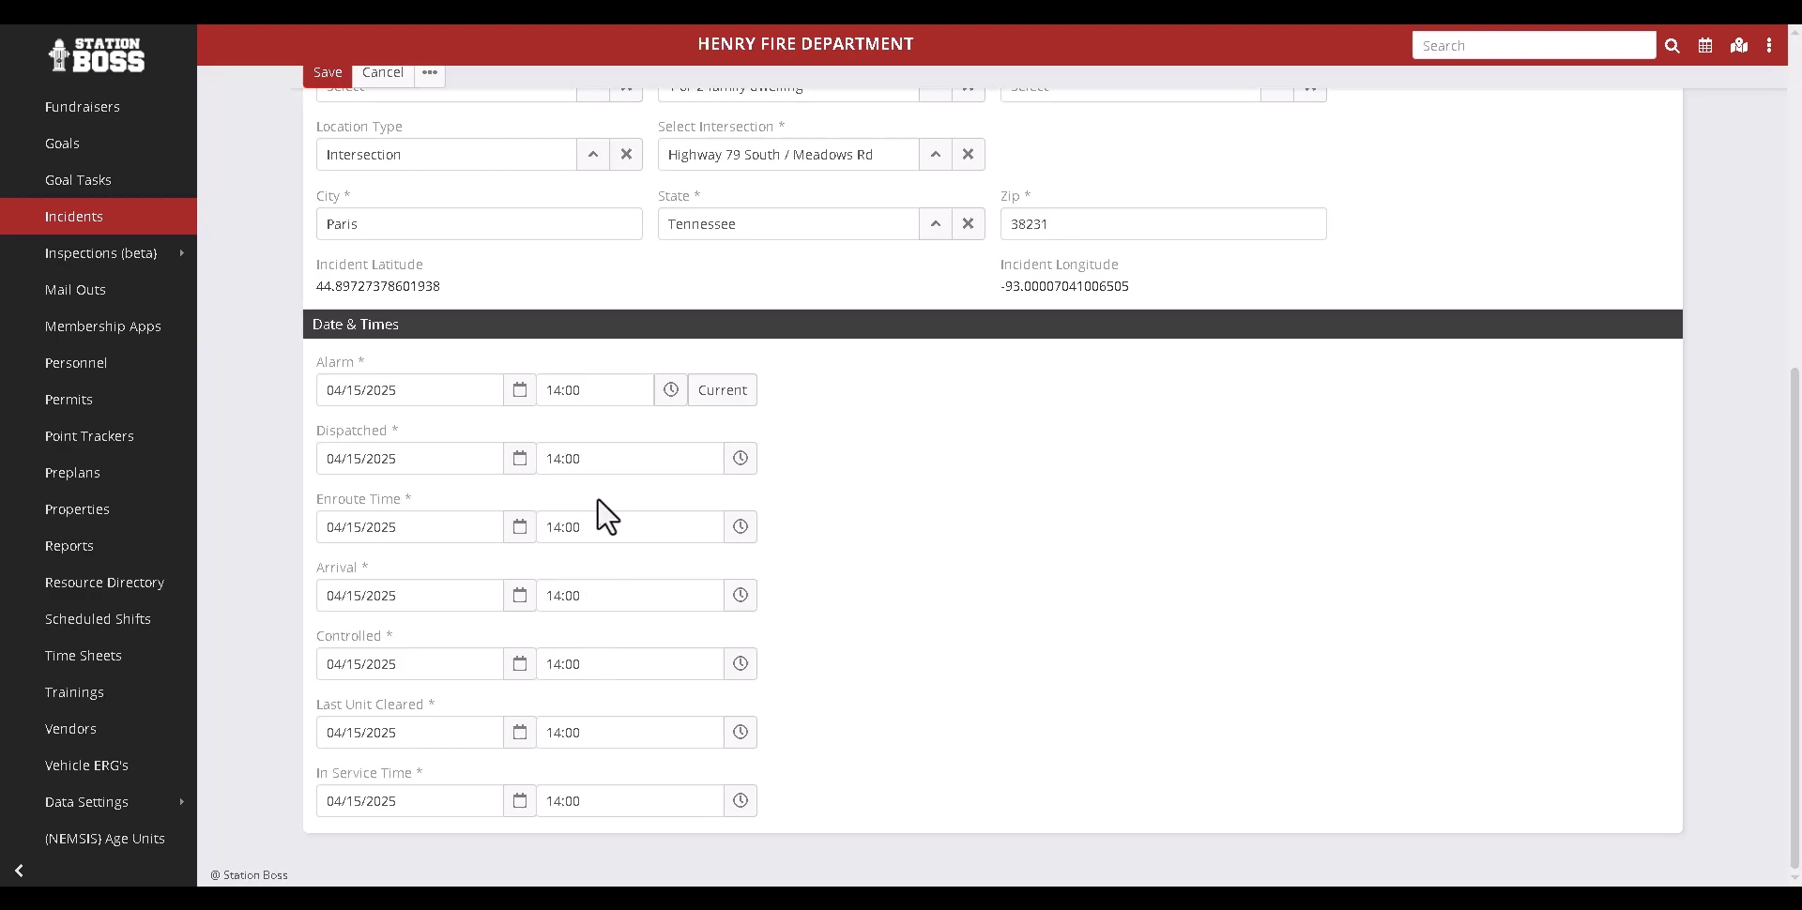
Step: Set the dispatched time to 14:02 and the enroute time to 14:03, leaving the arrival time as it is
click(595, 459)
click(584, 565)
click(599, 527)
click(573, 659)
click(743, 595)
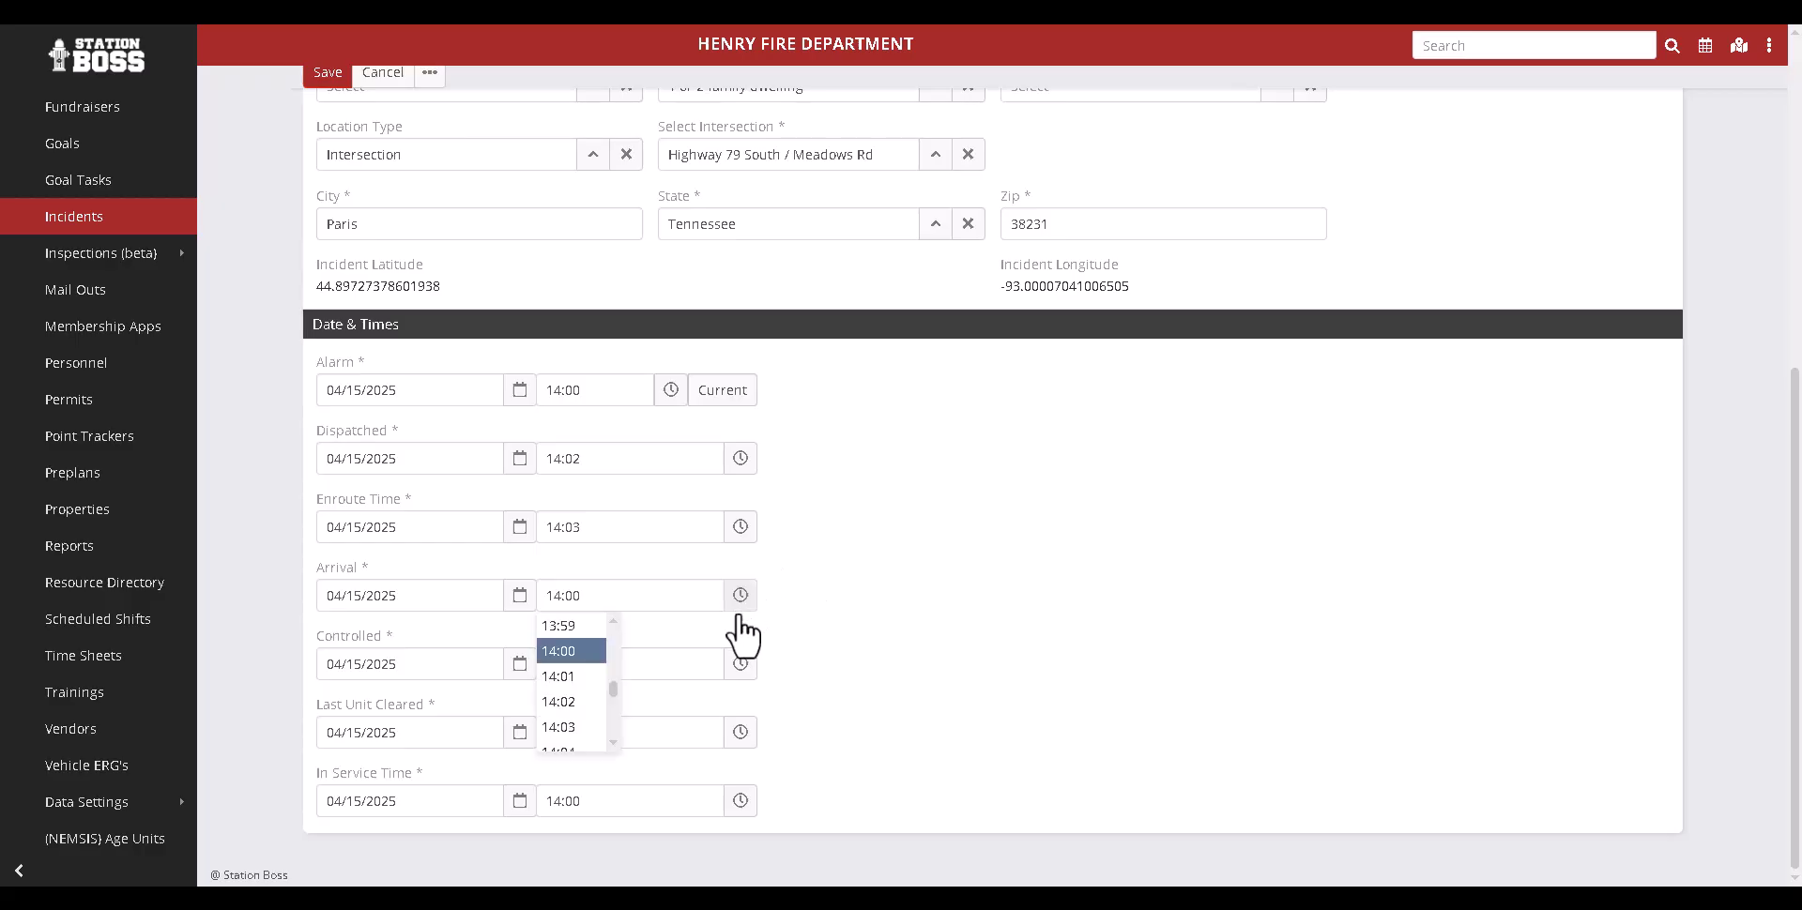
click(878, 678)
Step: Change the incident type to Building fire and review the investigation fields for that type
scroll(892, 657, up, 6)
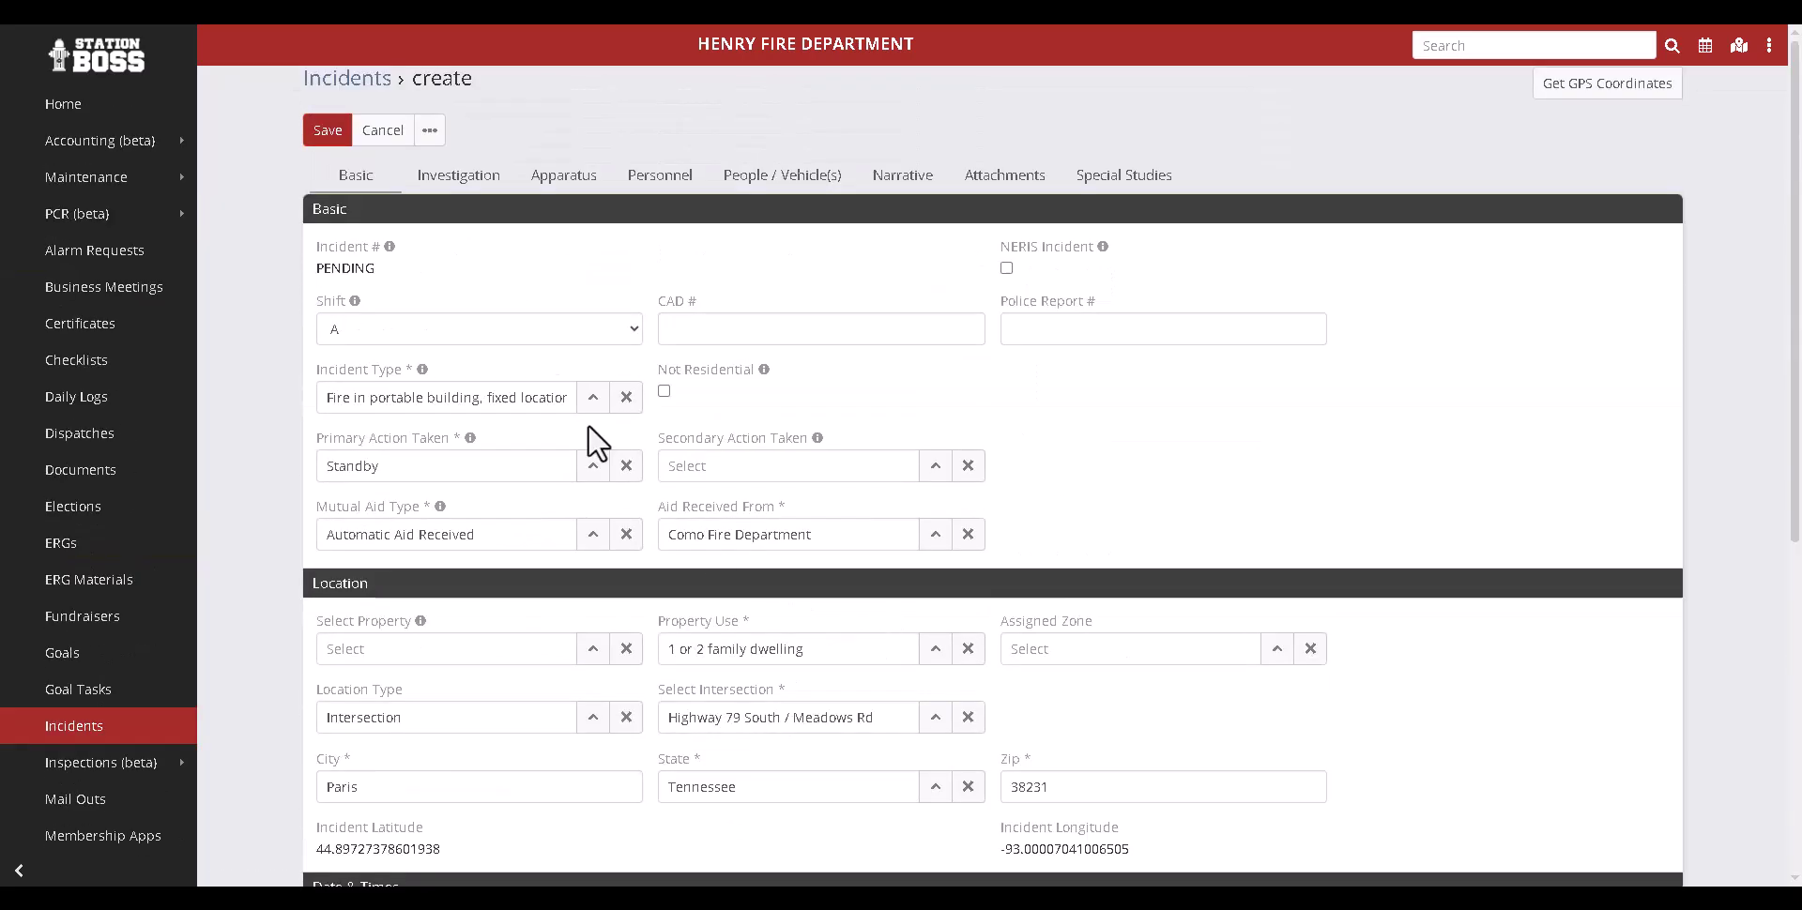
click(481, 202)
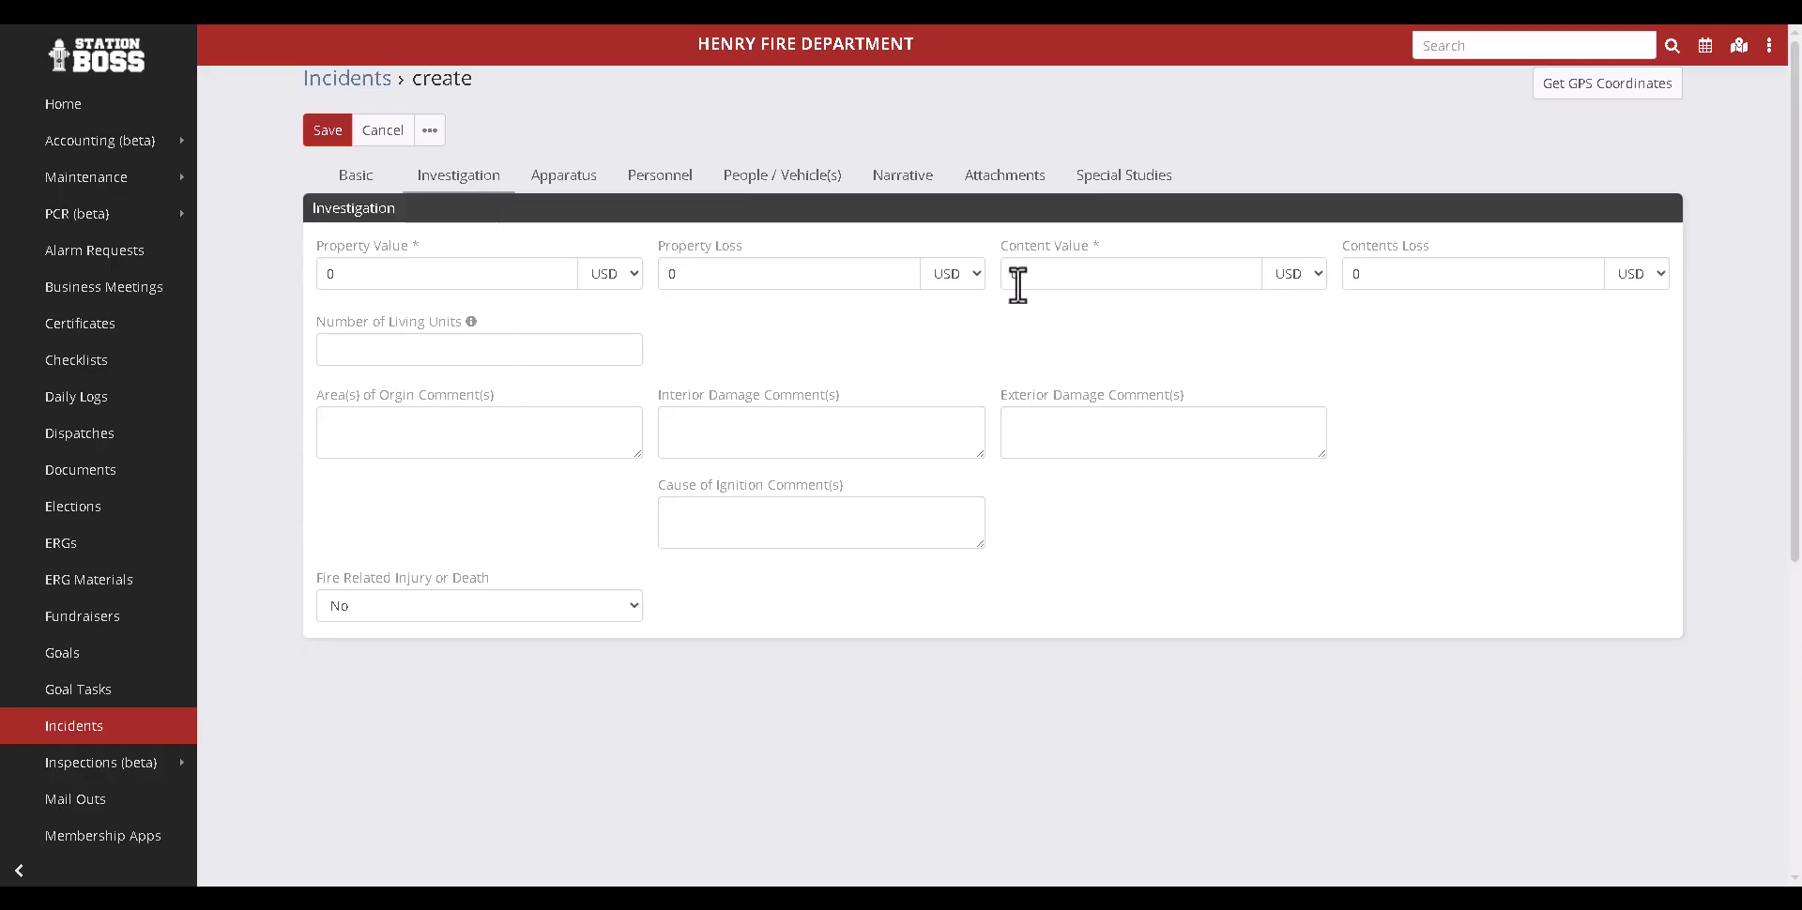
click(359, 187)
click(470, 403)
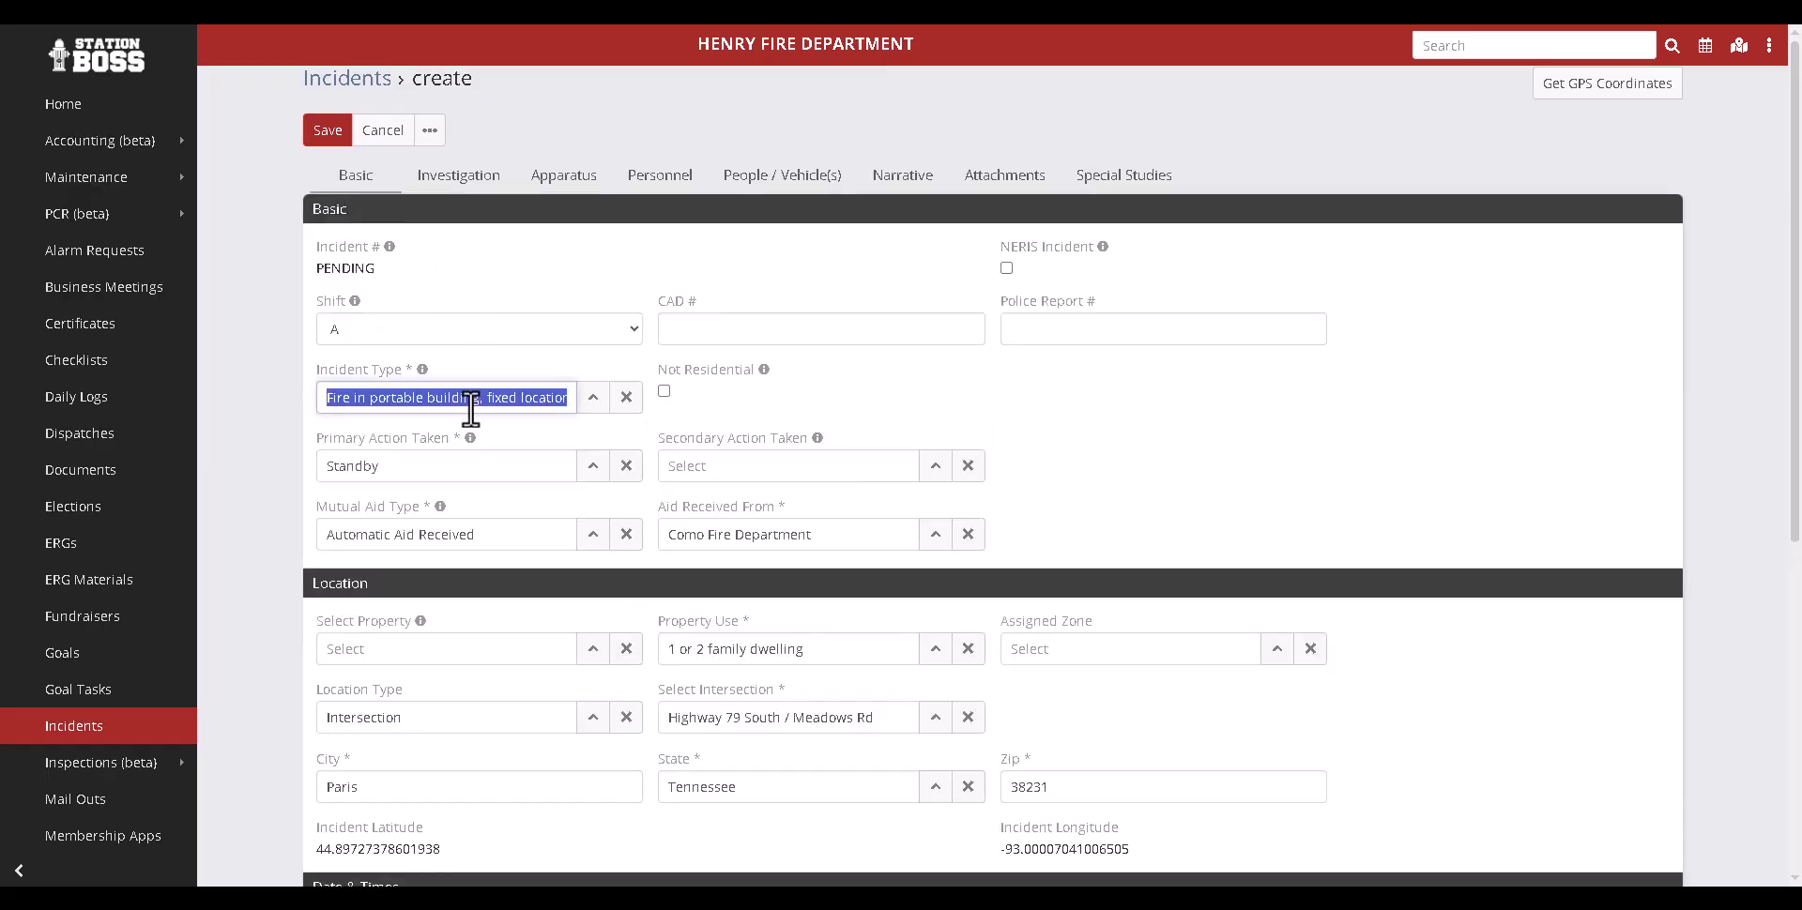
text(buil)
key(Return)
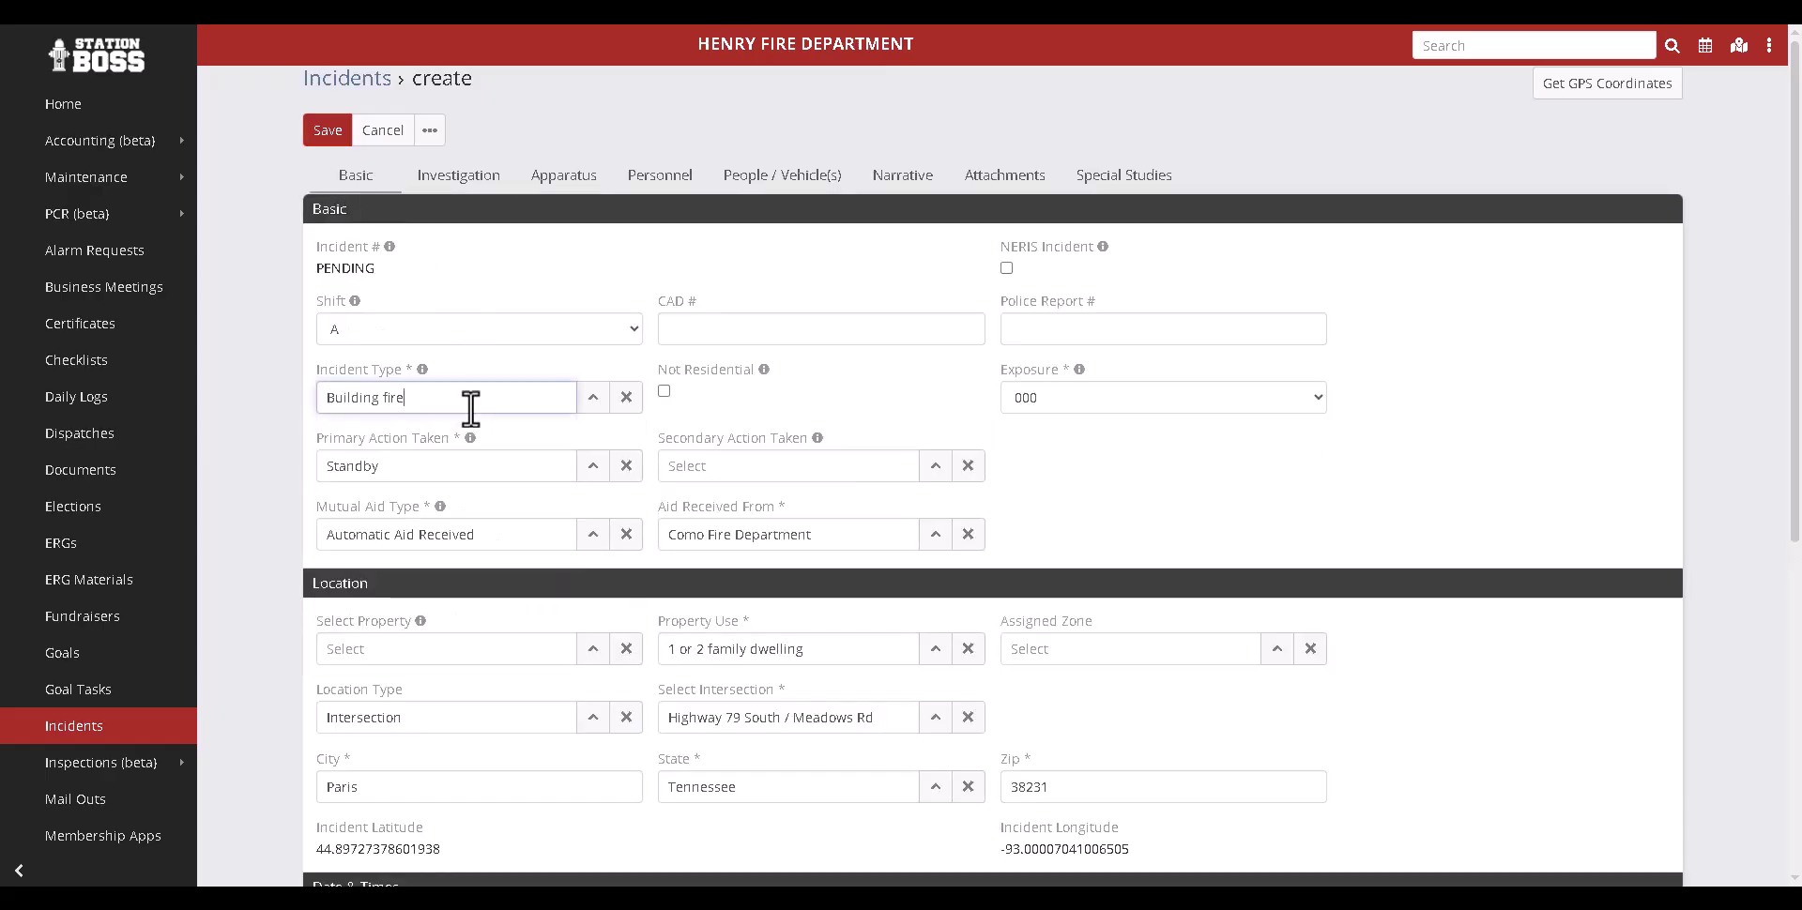
click(460, 178)
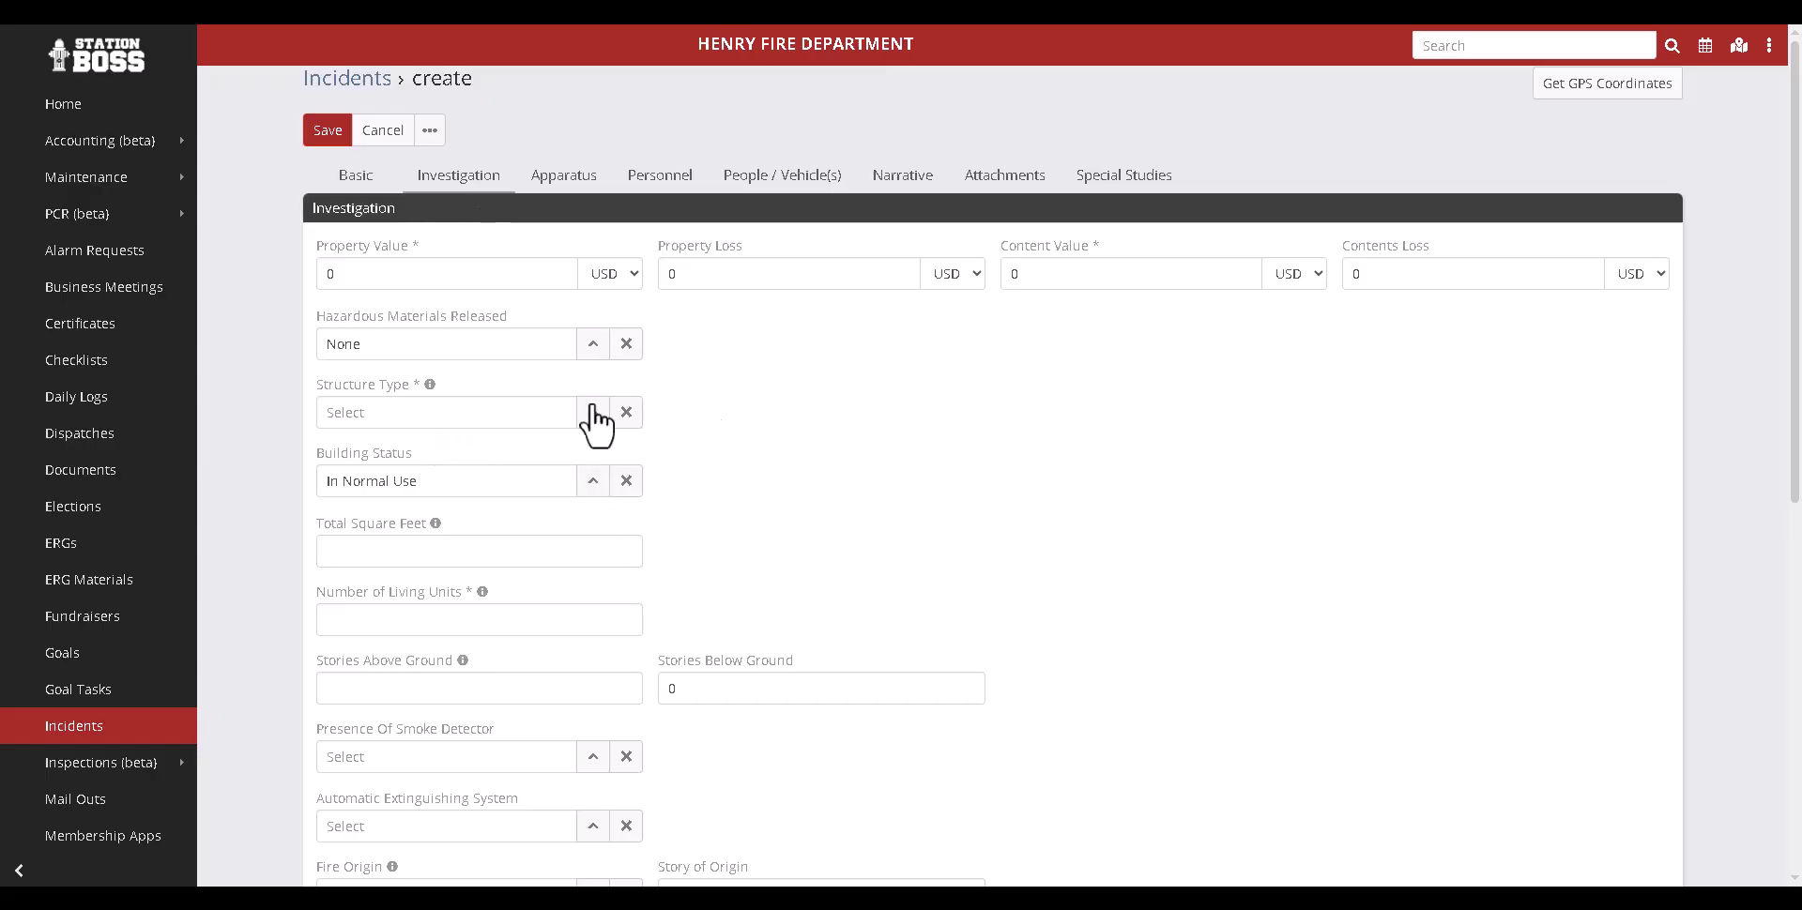
scroll(541, 427, down, 3)
scroll(495, 648, down, 5)
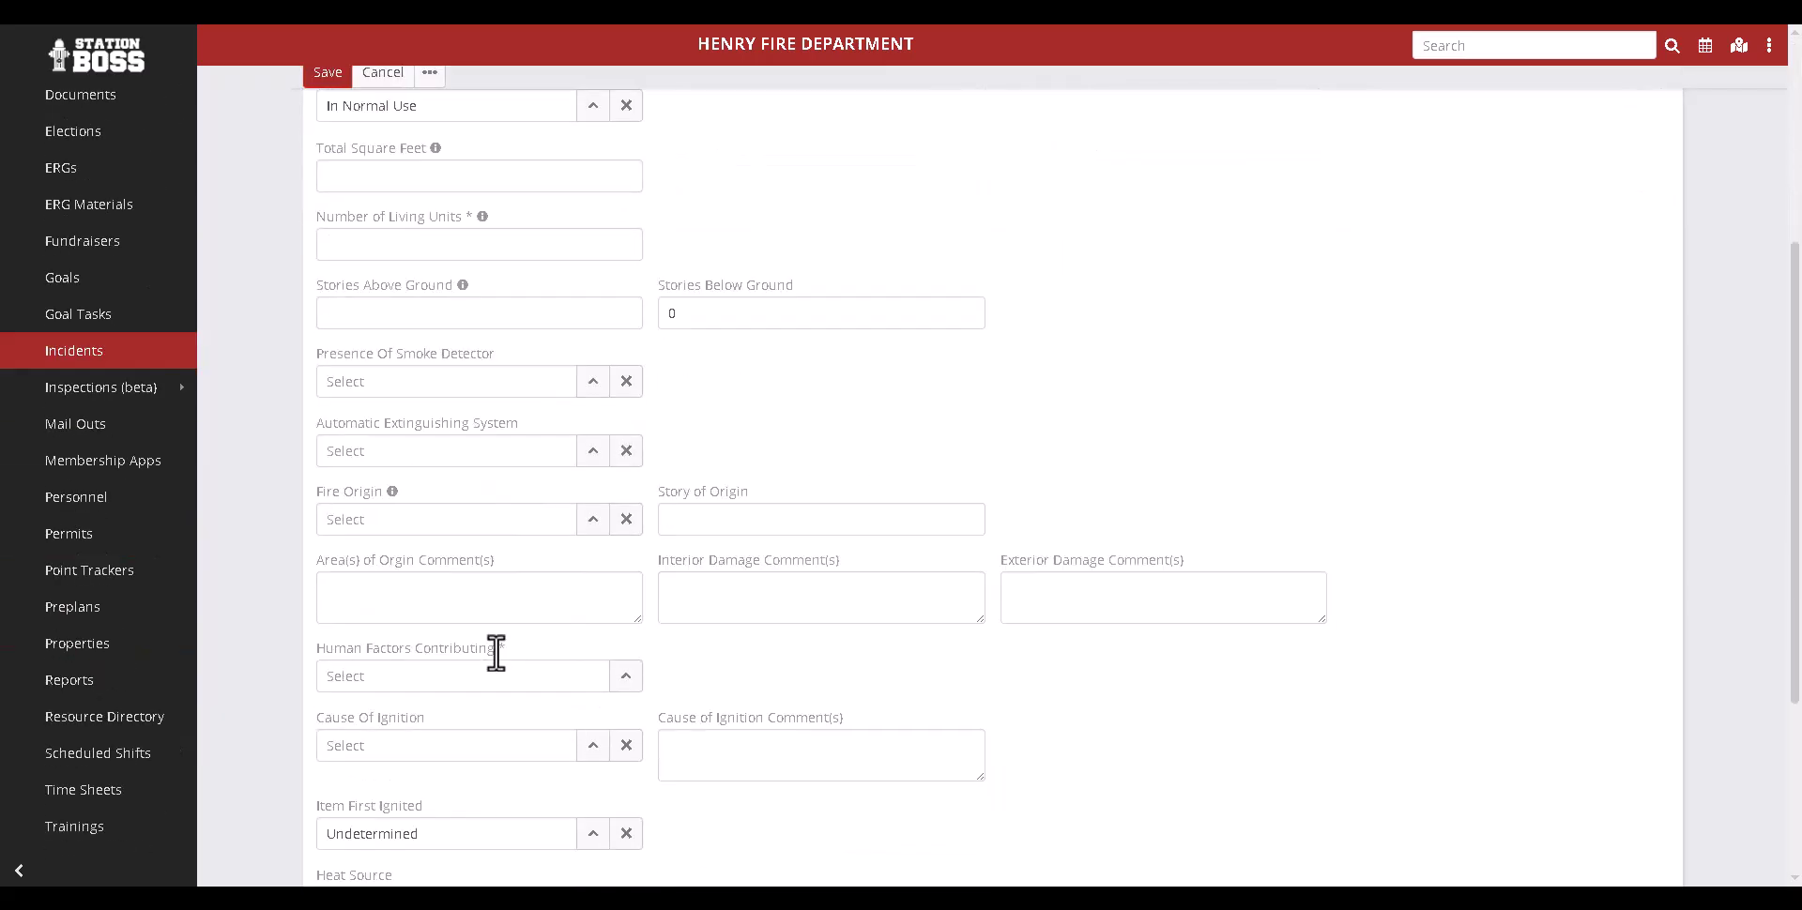
scroll(507, 671, up, 8)
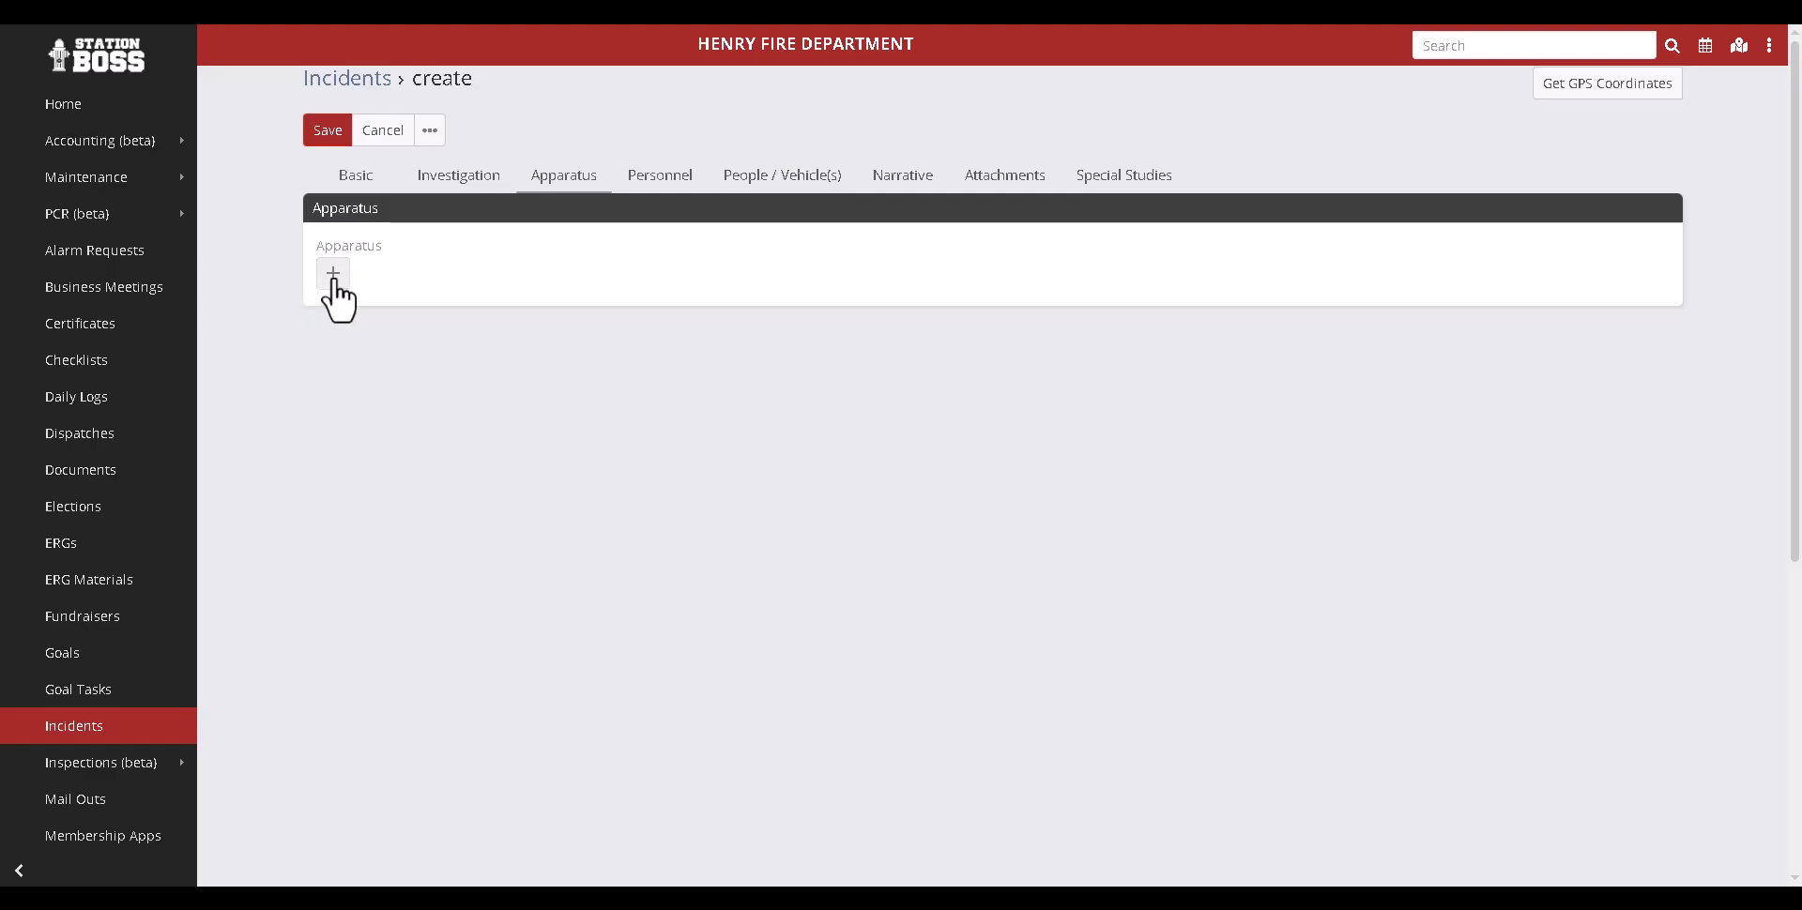
Step: Start an apparatus resource for the incident with Engine 4 and the action taken set to Standby
click(336, 278)
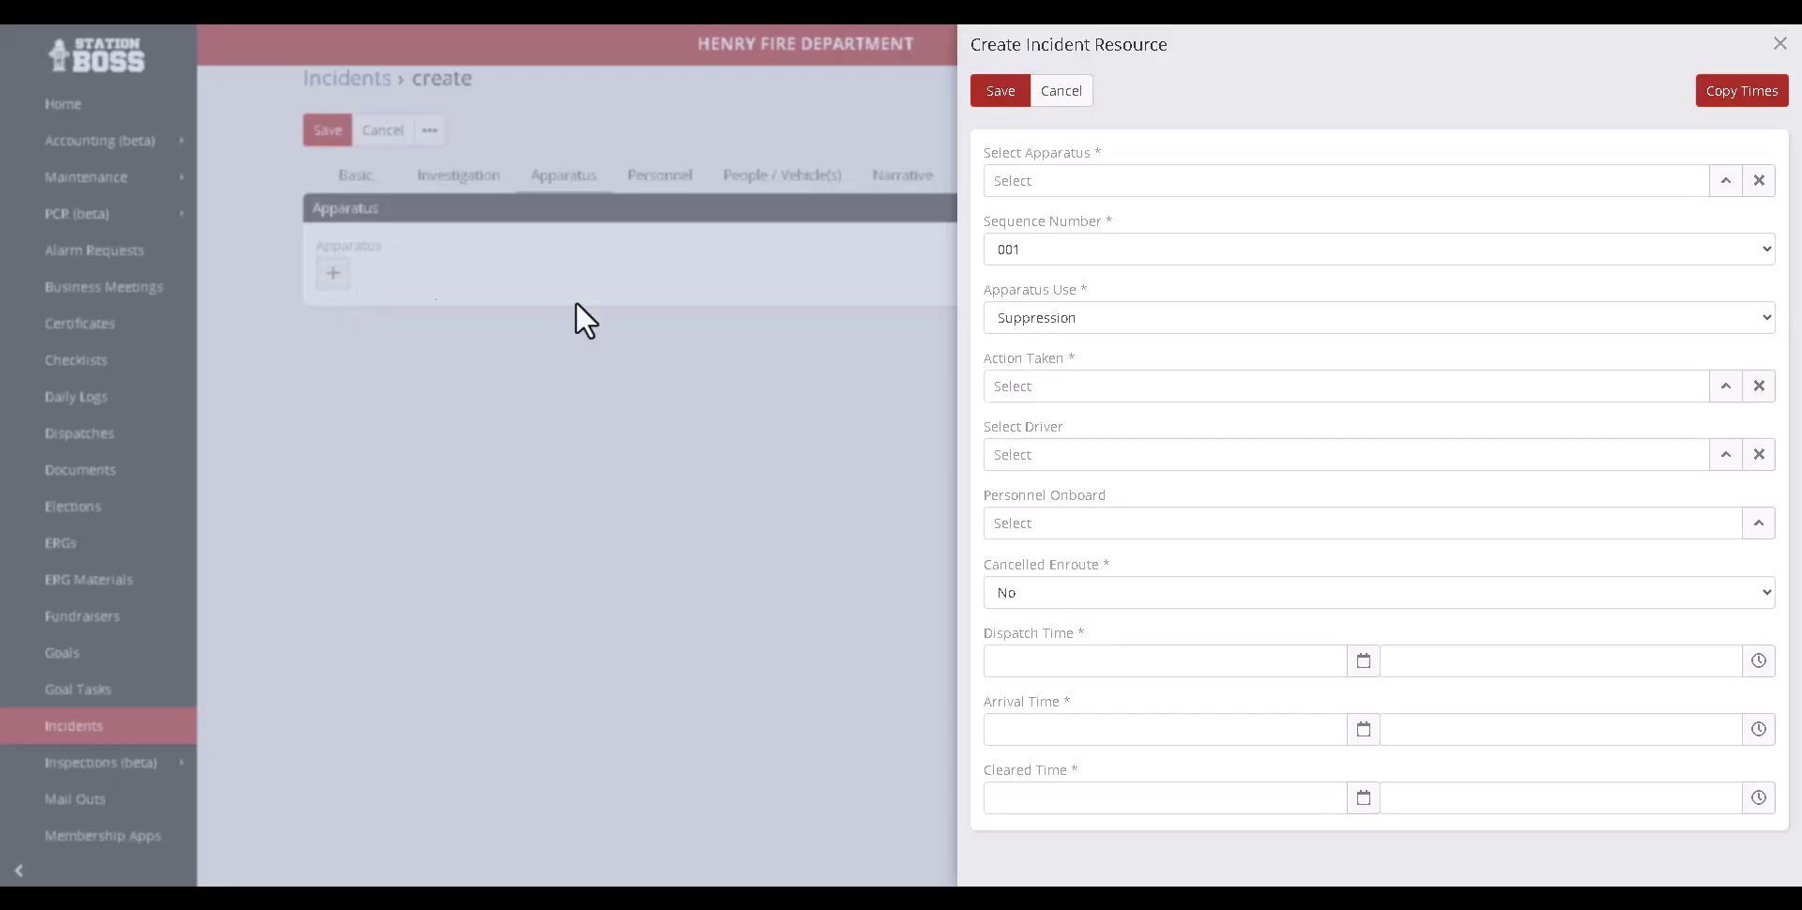
click(1110, 178)
text(eng)
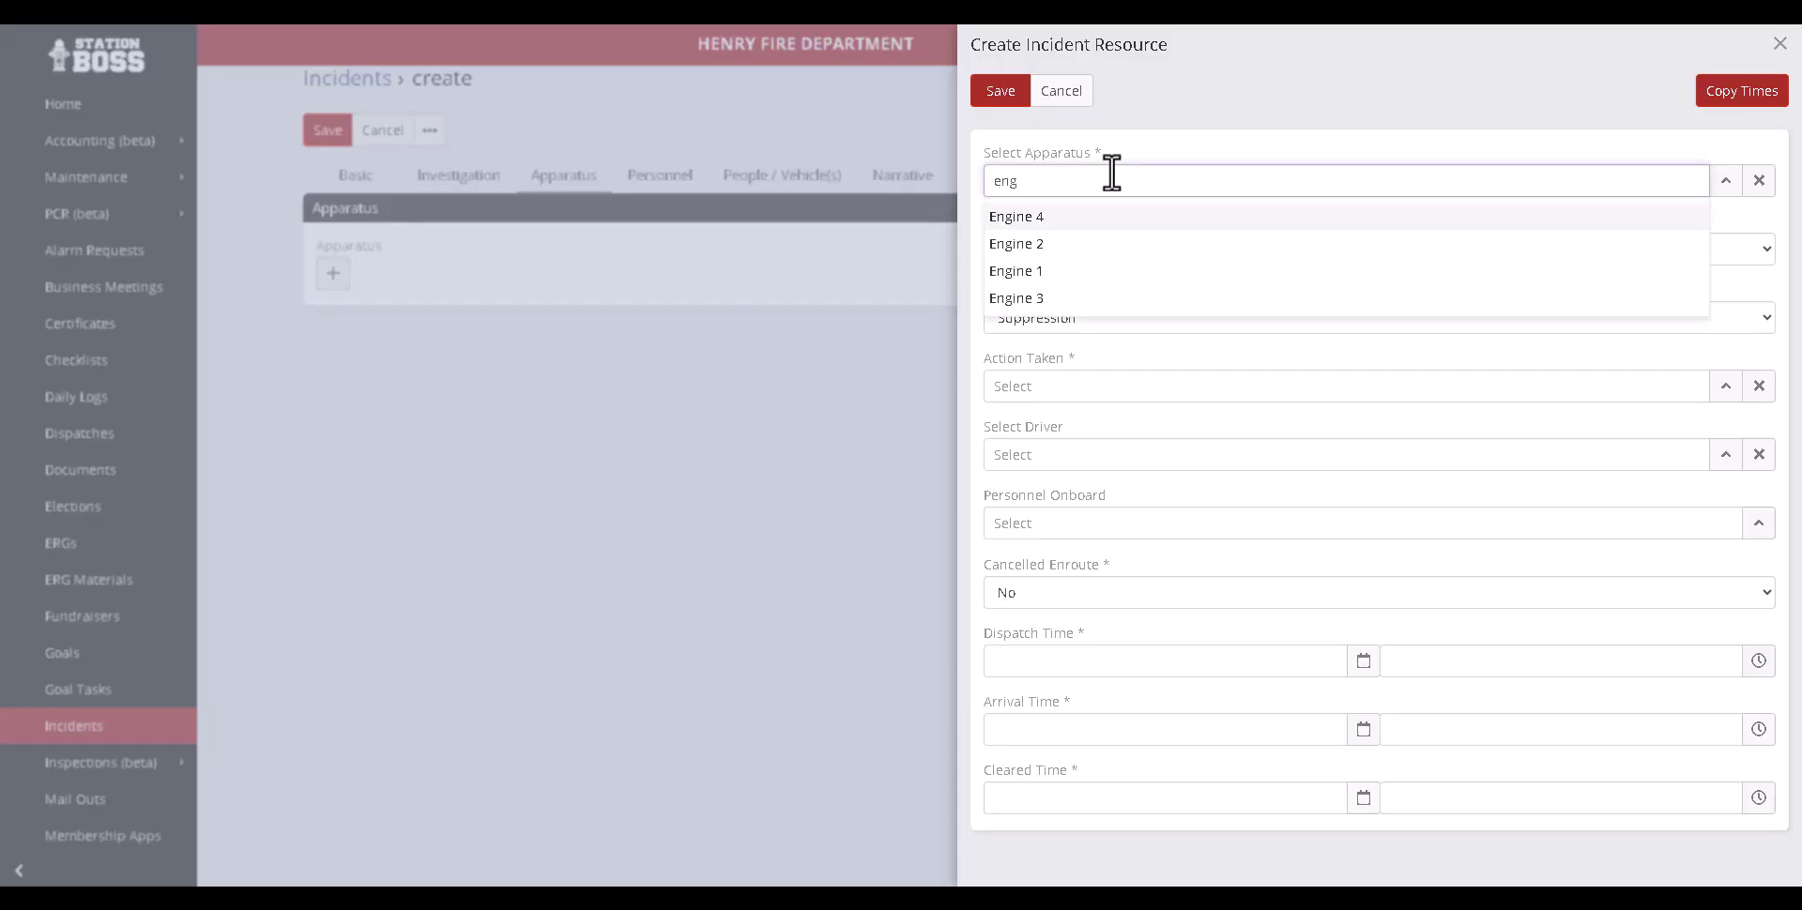
key(Return)
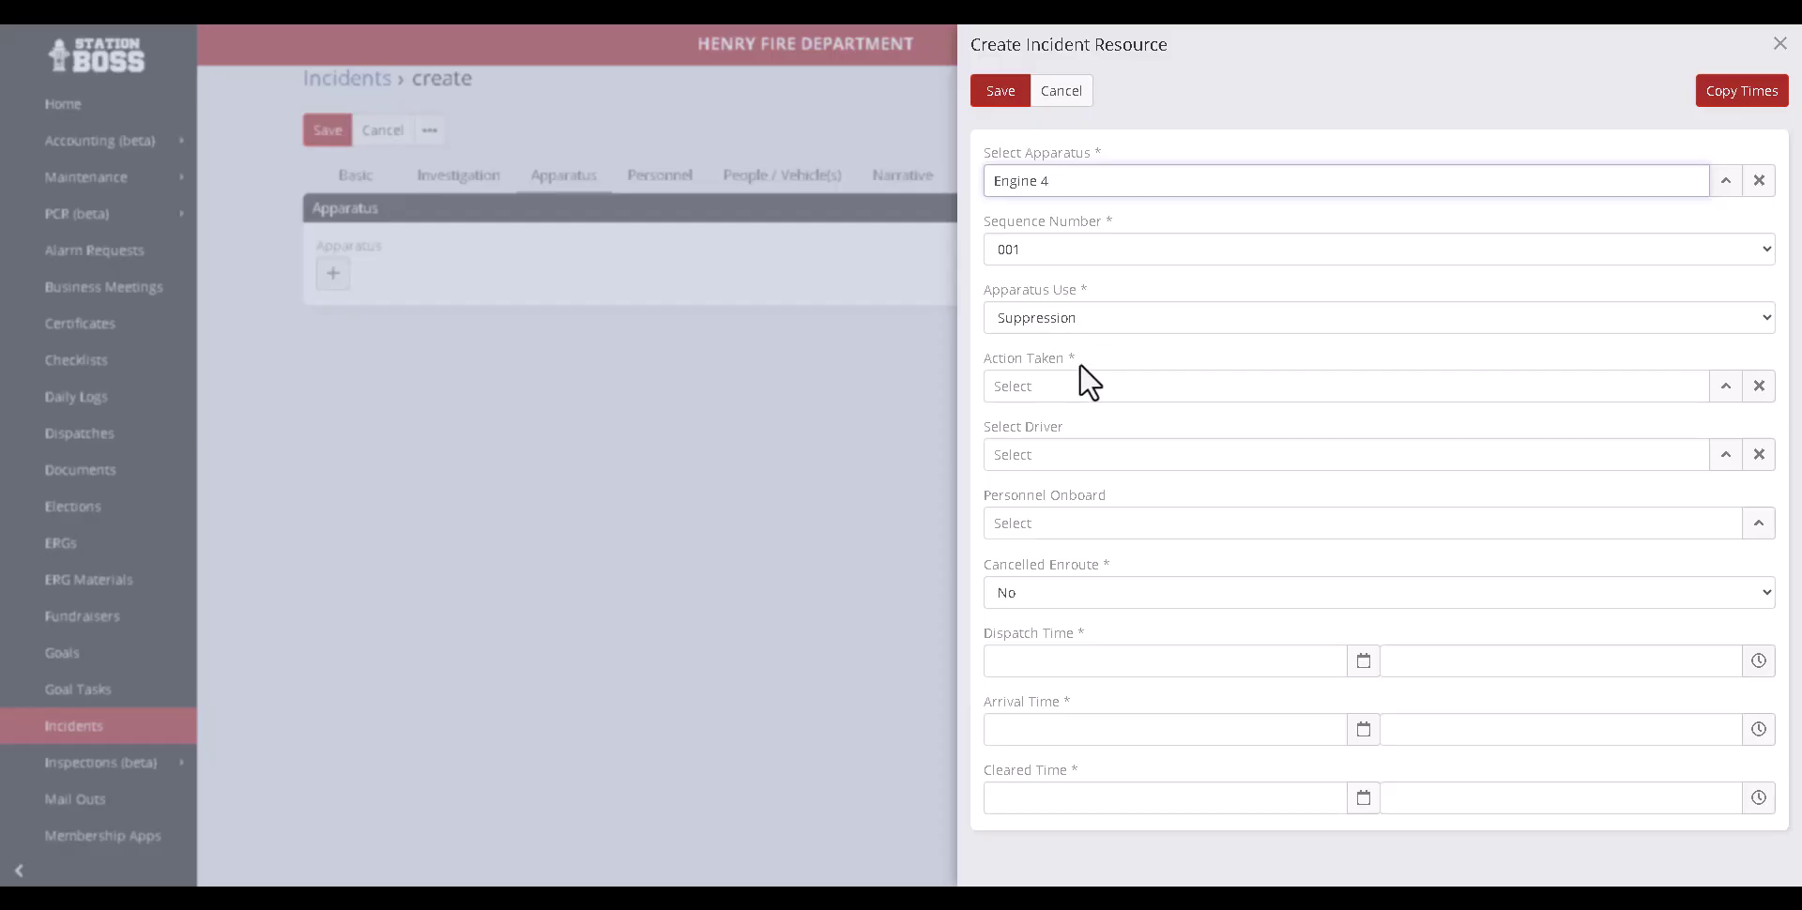
click(1086, 390)
text(stand)
key(Return)
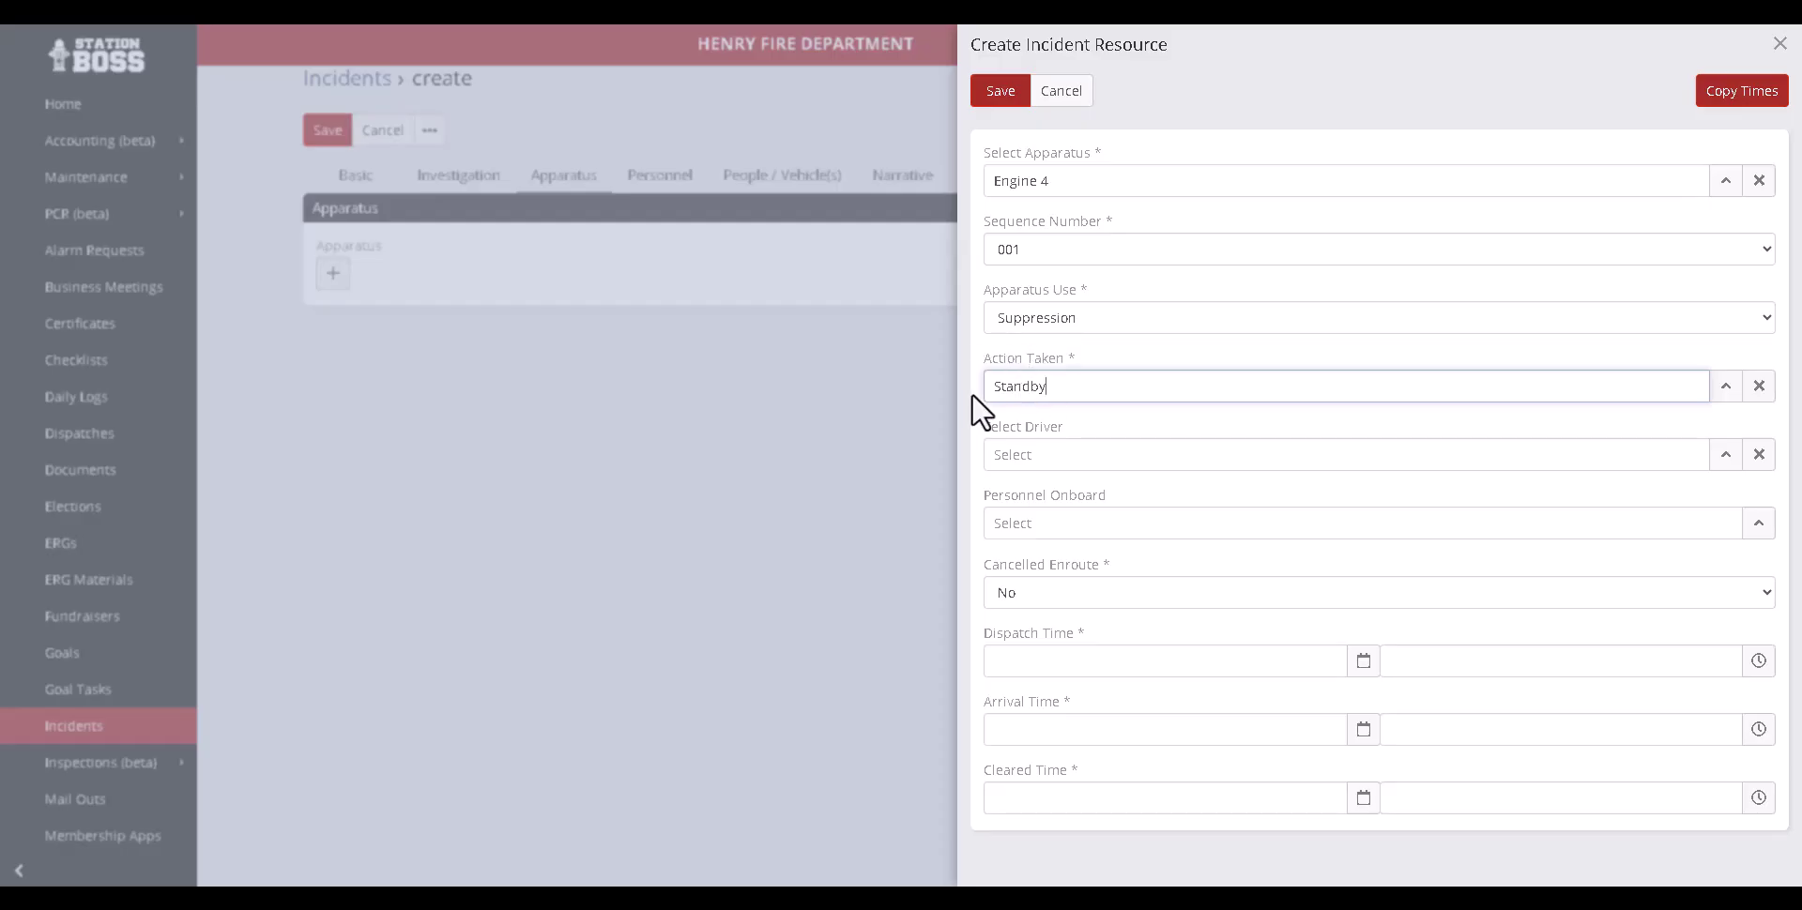
Step: Copy the incident's times into the Engine 4 resource and discard the resource without saving
click(1029, 453)
double_click(1060, 532)
click(1060, 532)
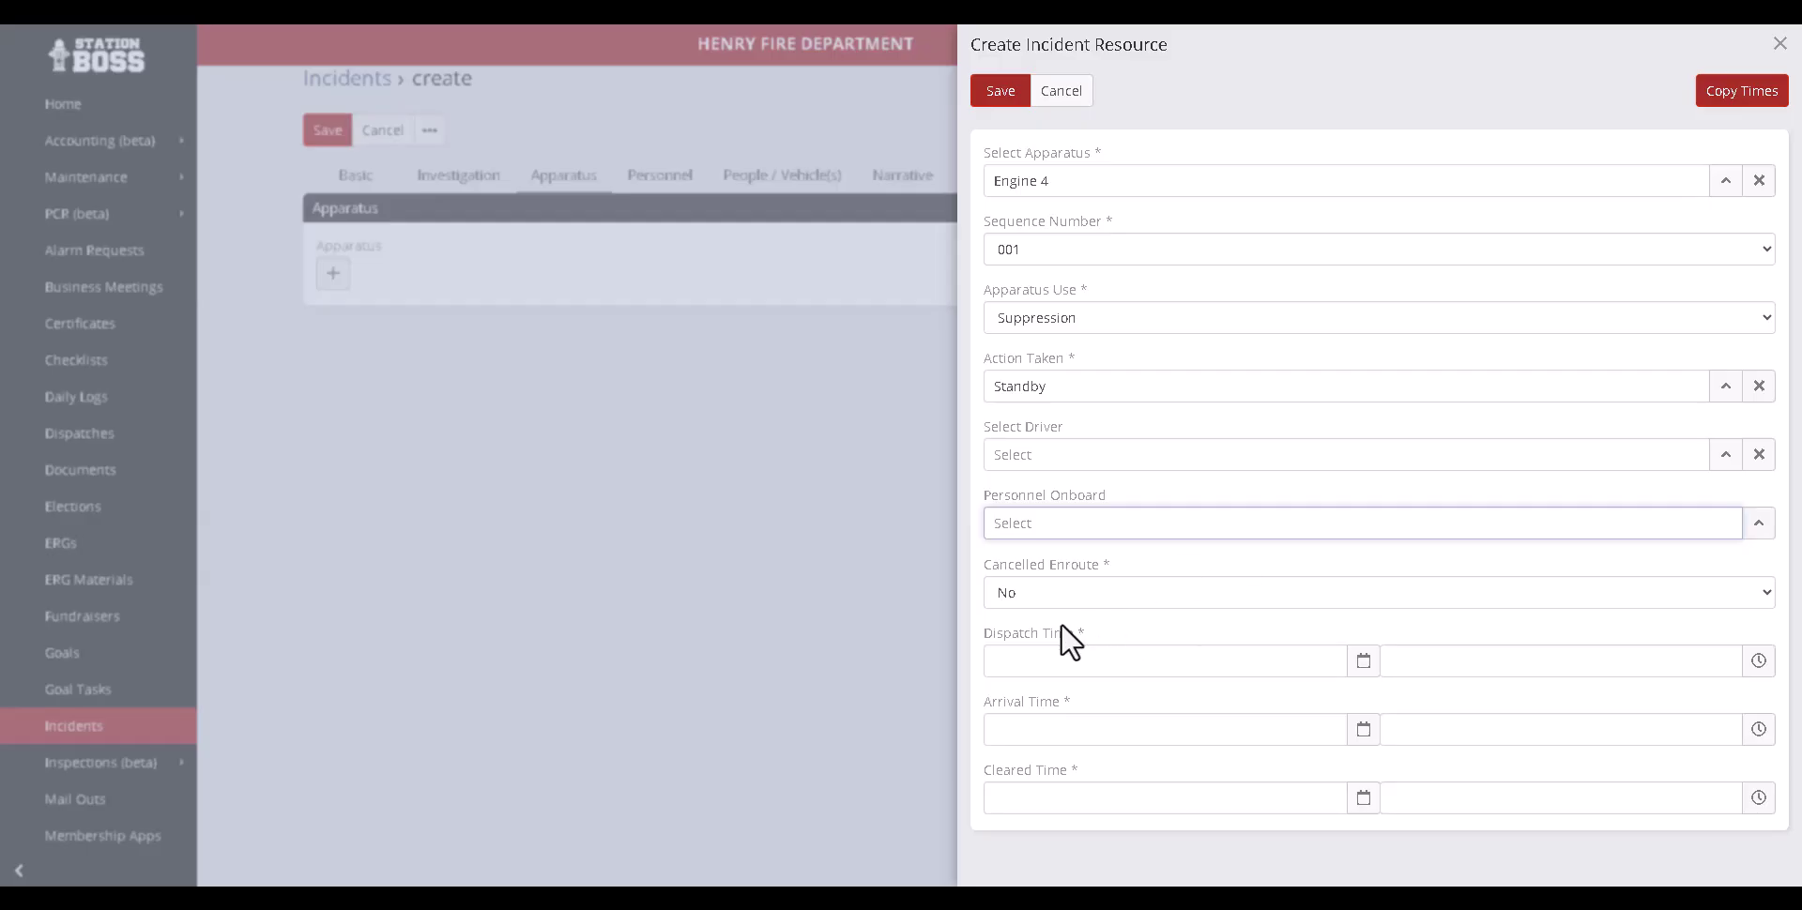
click(1739, 93)
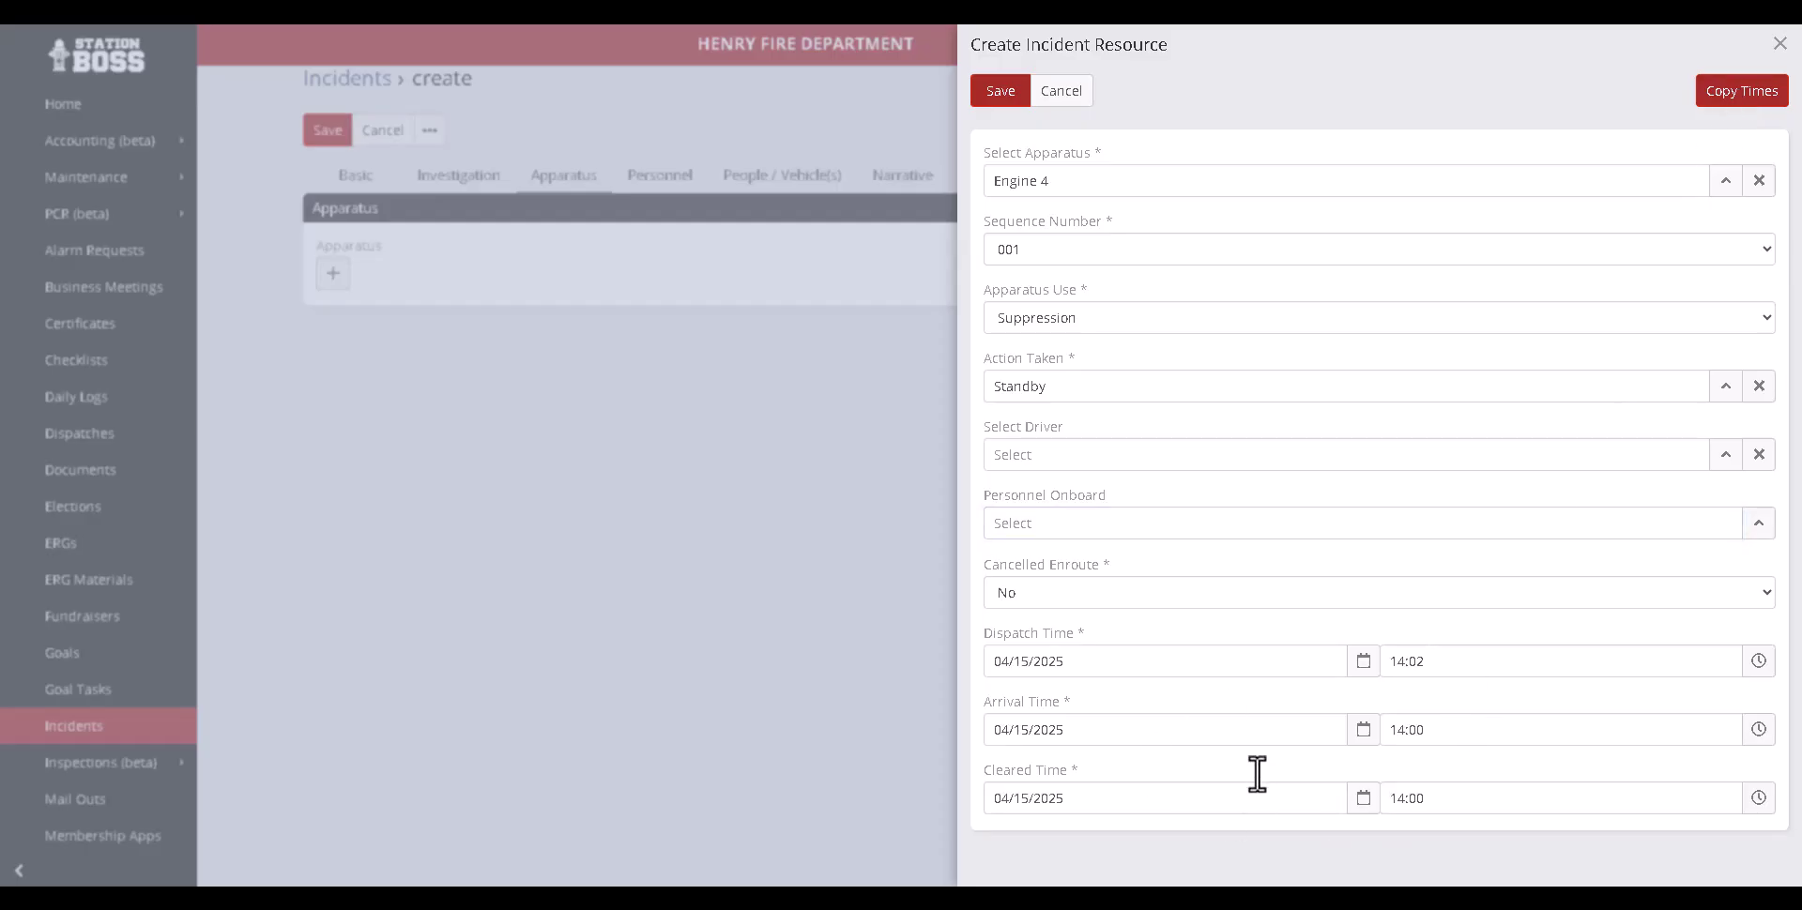
click(1061, 90)
Step: Review the incident's location, dates and times, and the list of firefighters available for selection
click(359, 179)
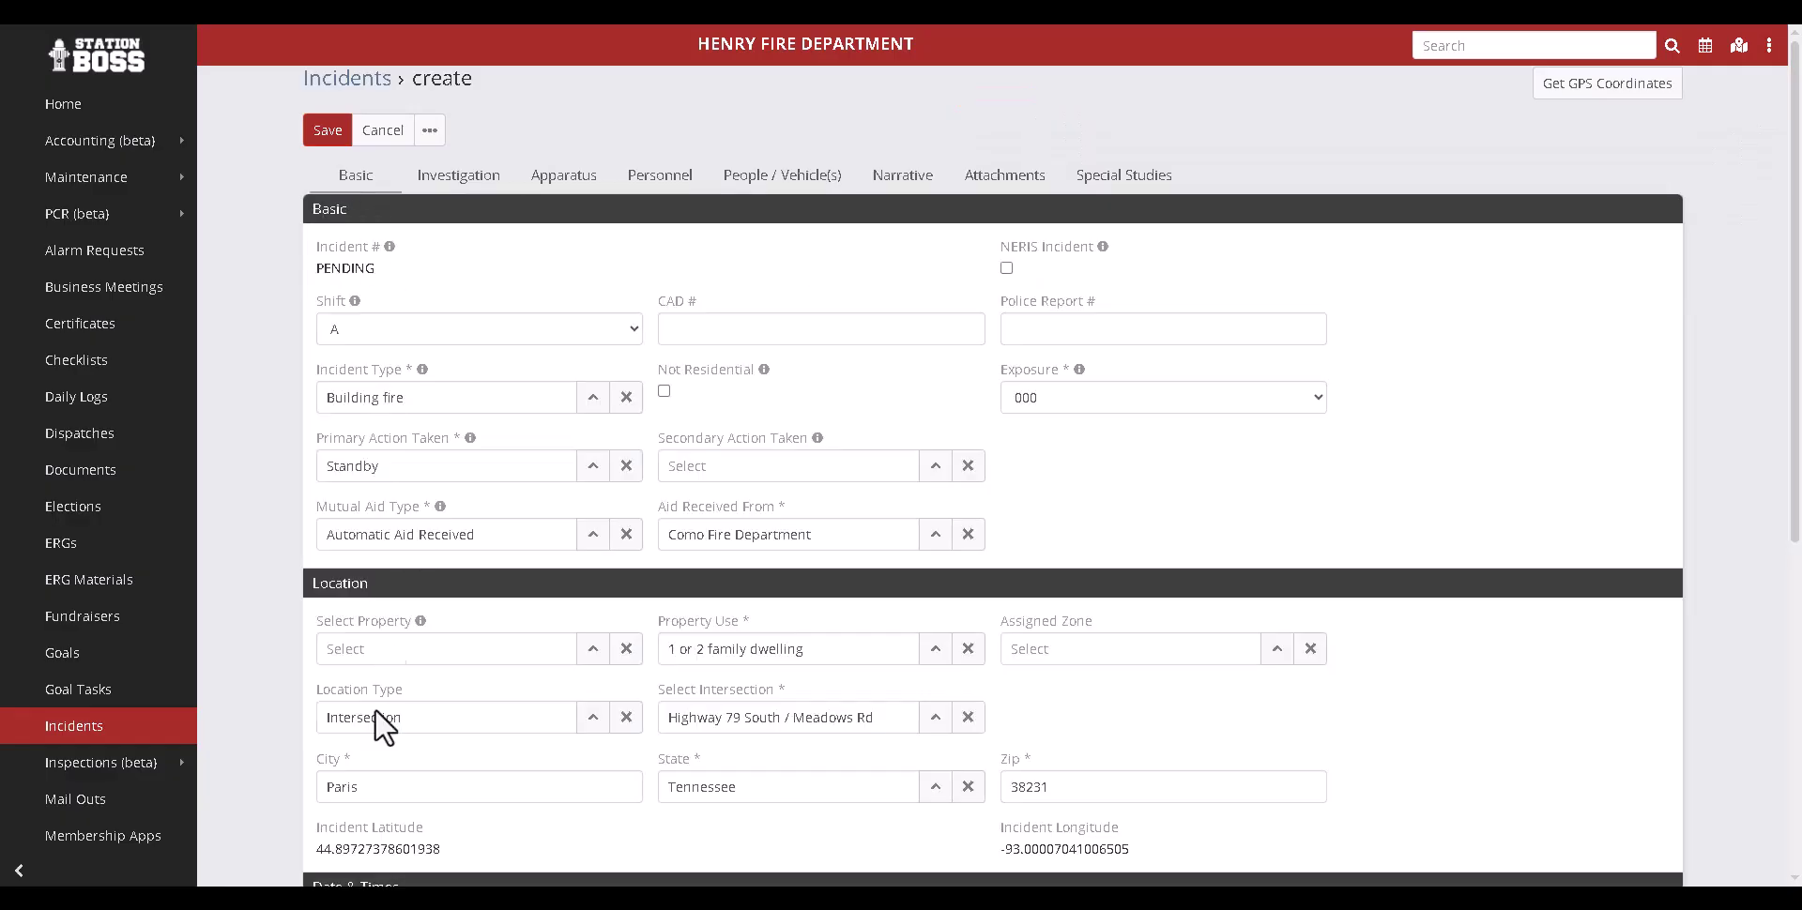
scroll(380, 652, down, 2)
scroll(380, 652, down, 4)
scroll(460, 563, up, 6)
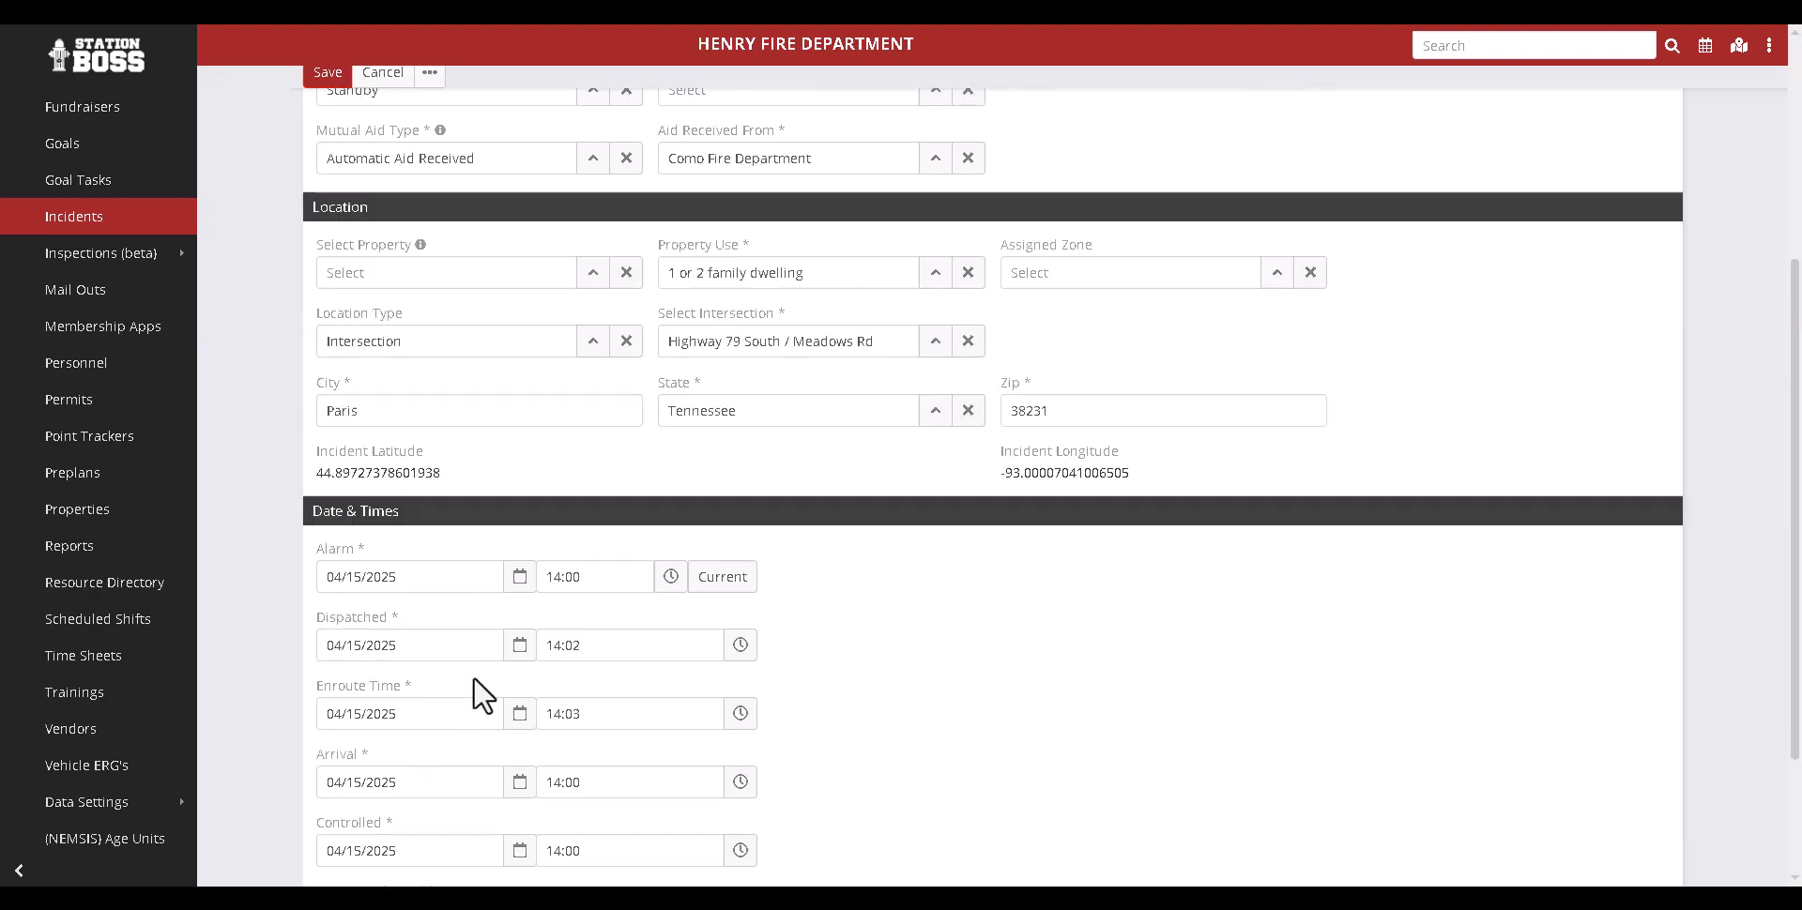
click(668, 179)
click(626, 275)
scroll(1181, 423, down, 1)
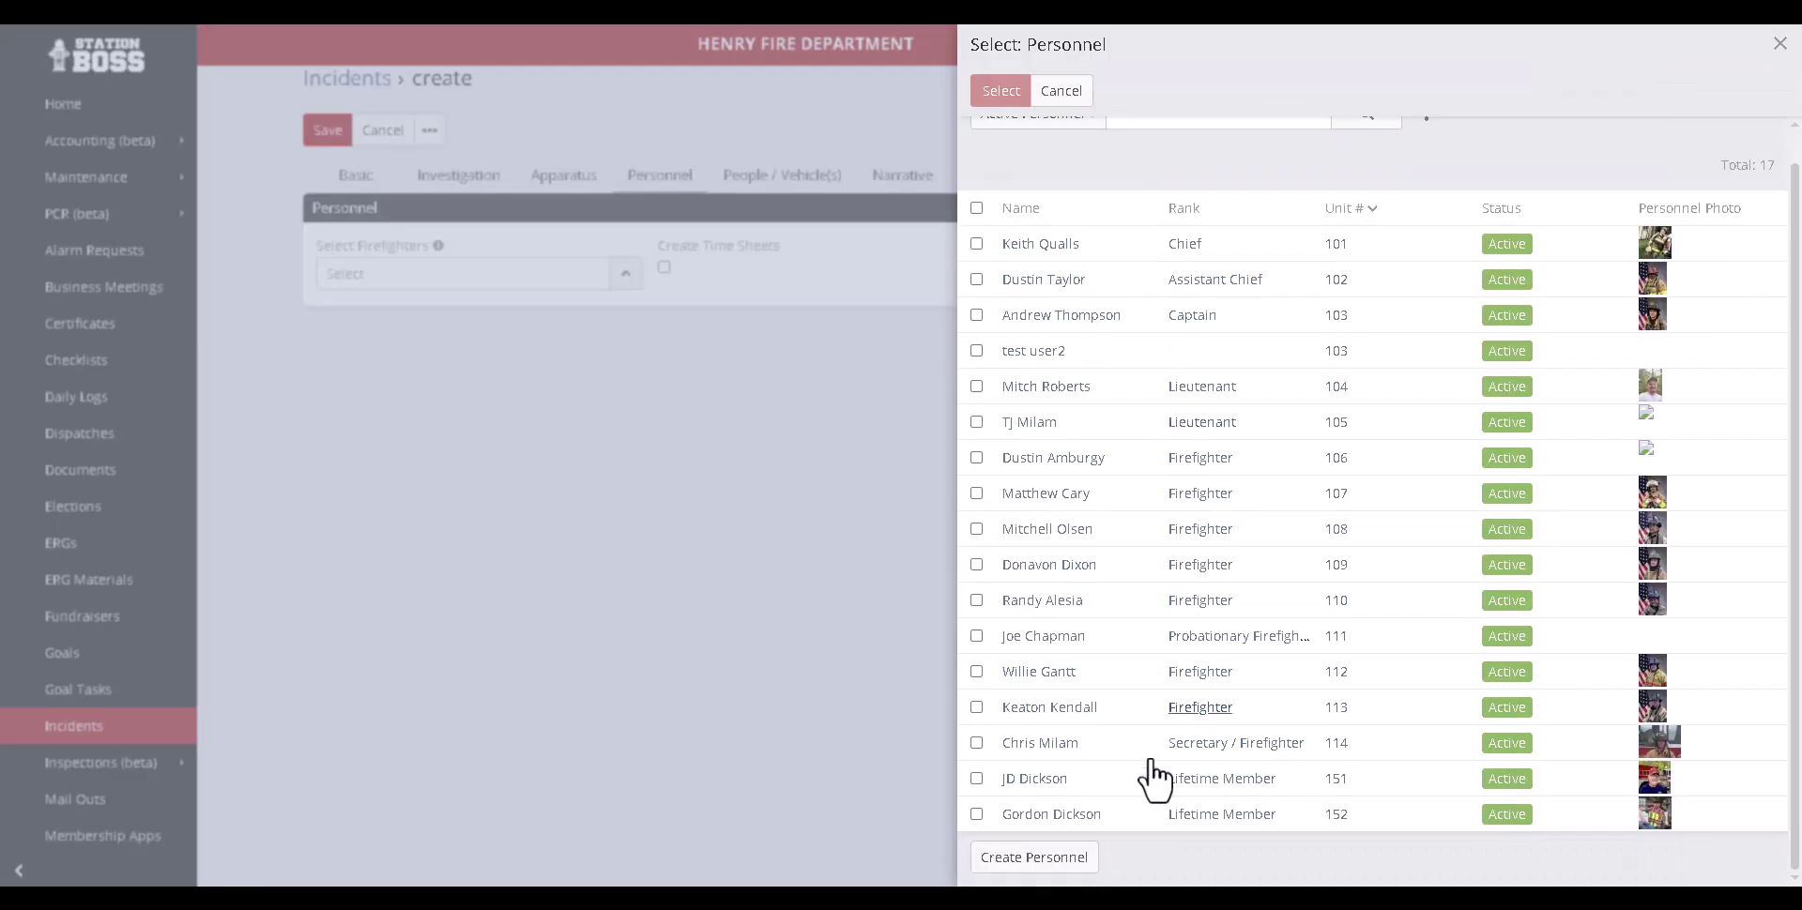
scroll(1069, 553, up, 1)
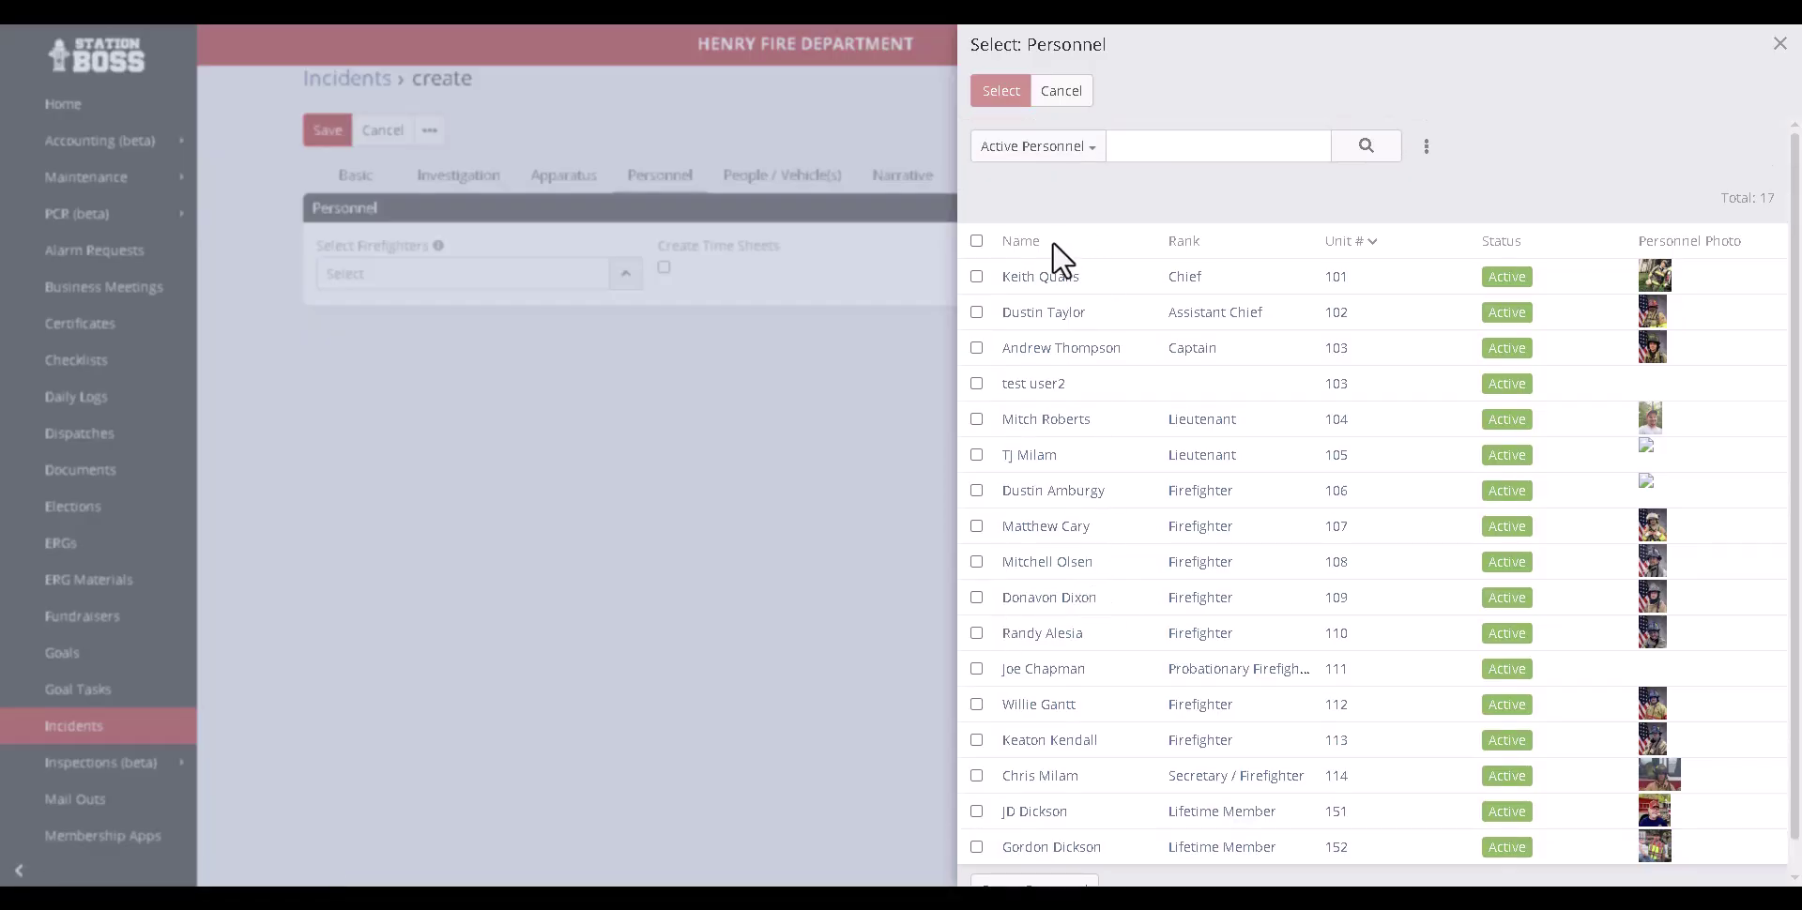
click(1062, 91)
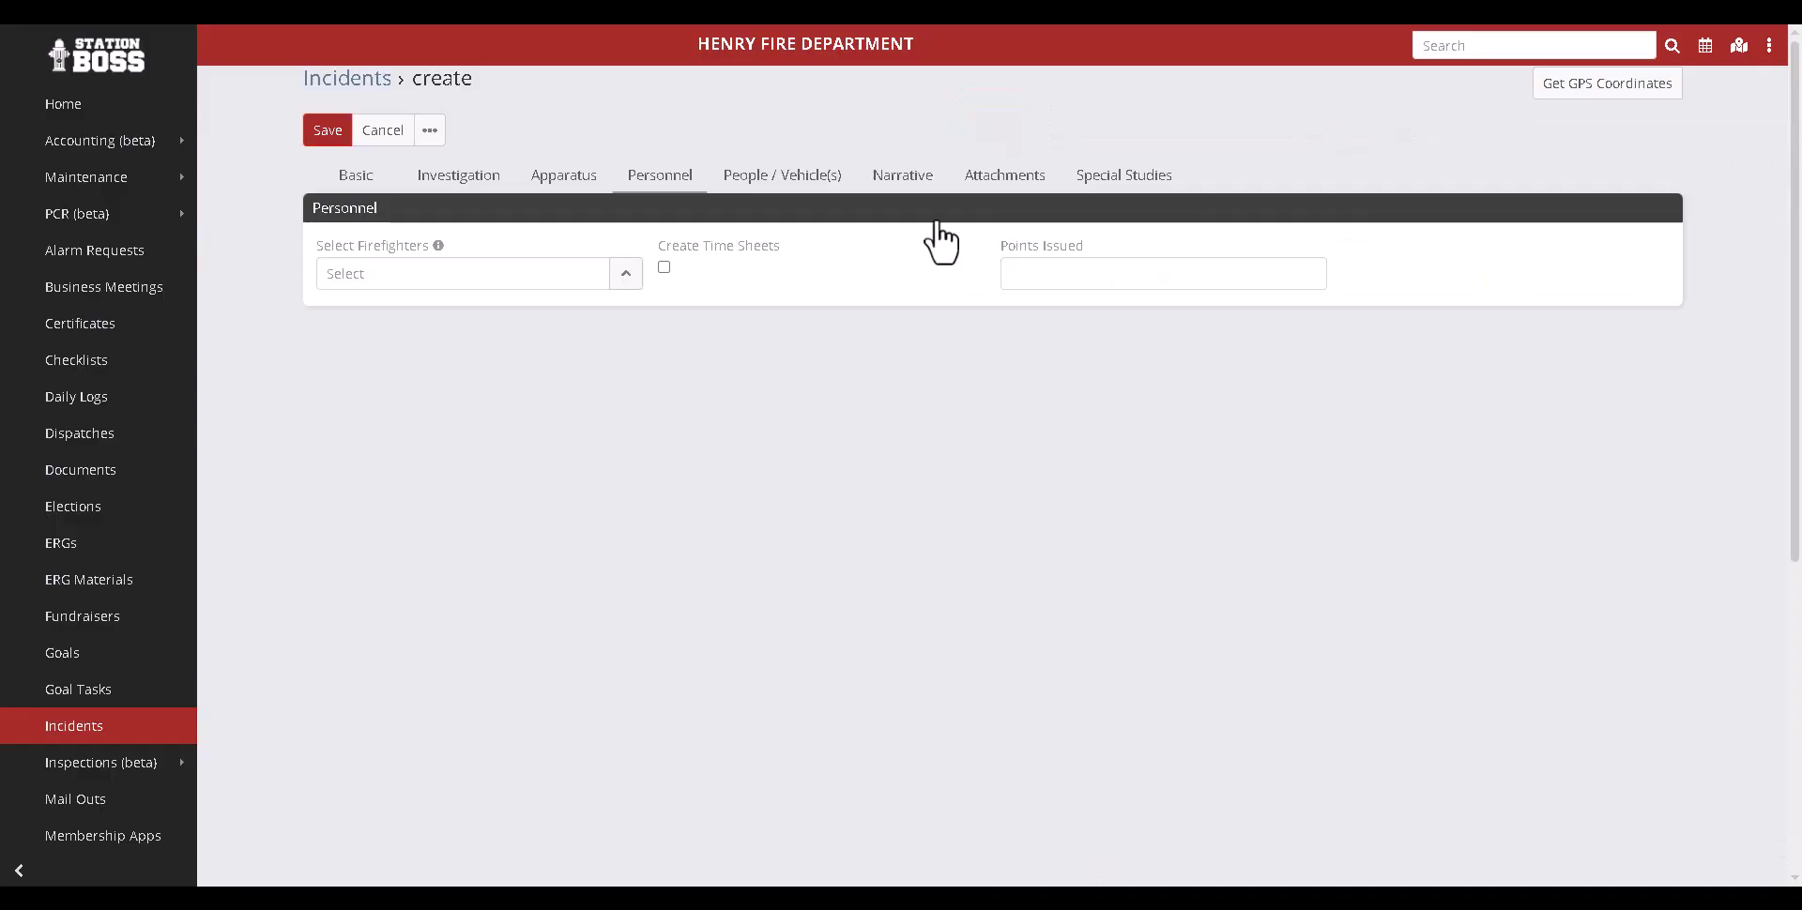
Step: Add all active personnel to the incident except the captain, the unit 104 lieutenant and the unit 106 firefighter
click(627, 279)
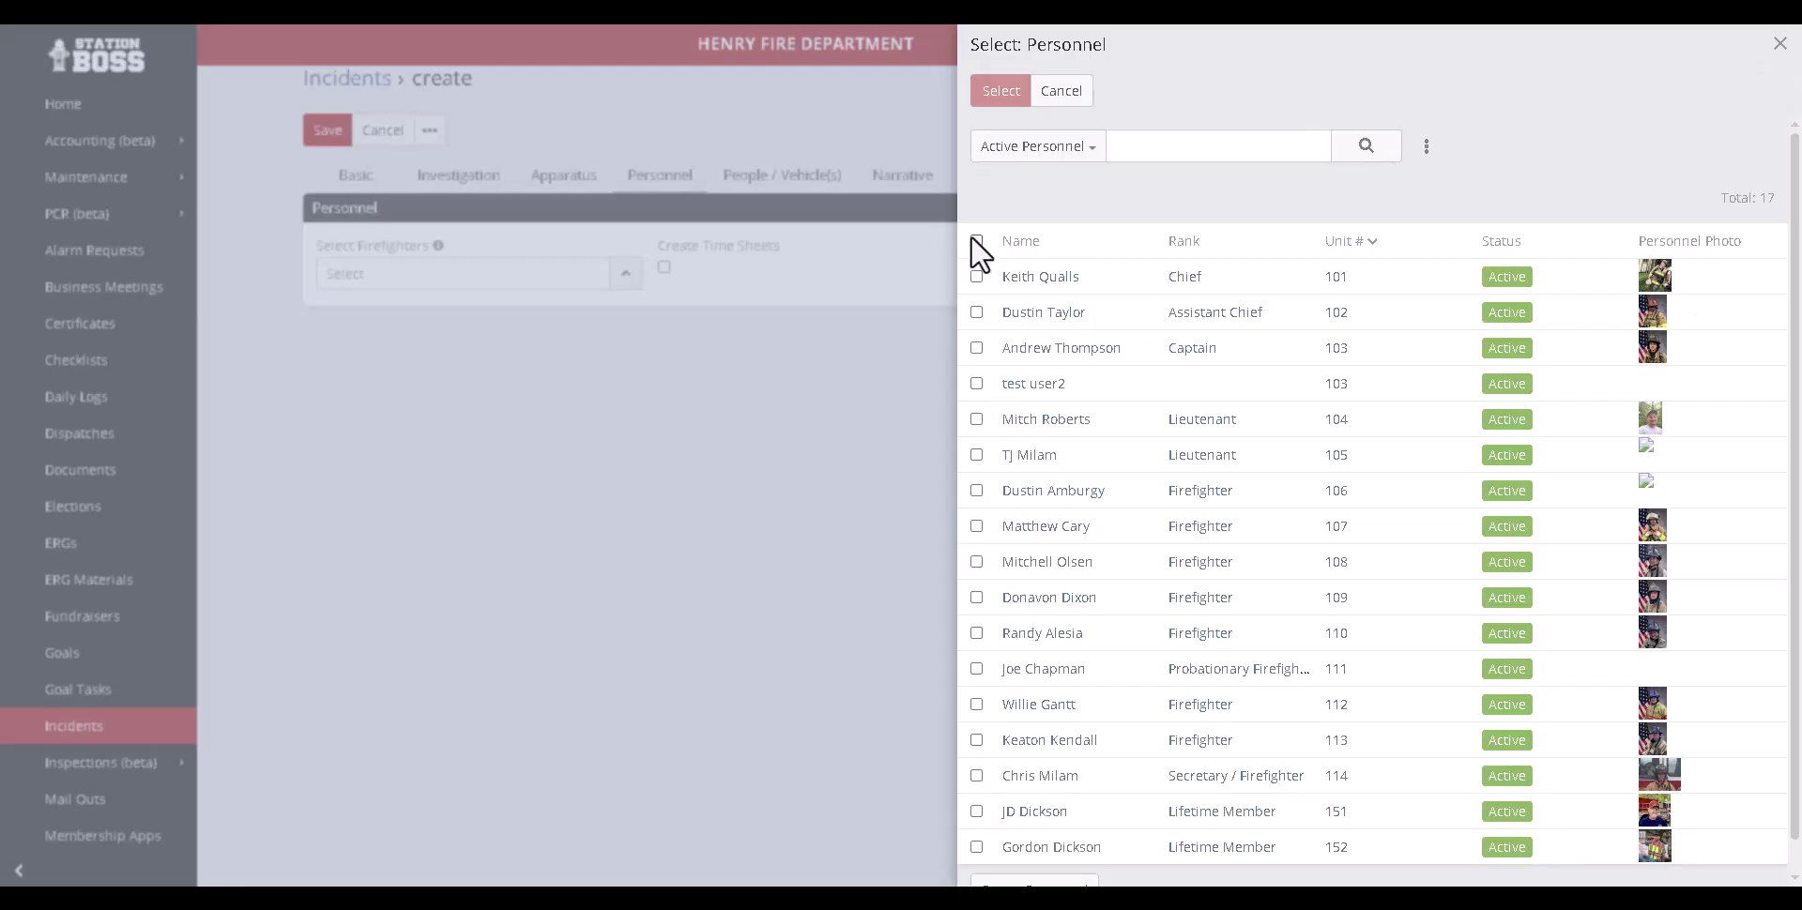
click(976, 242)
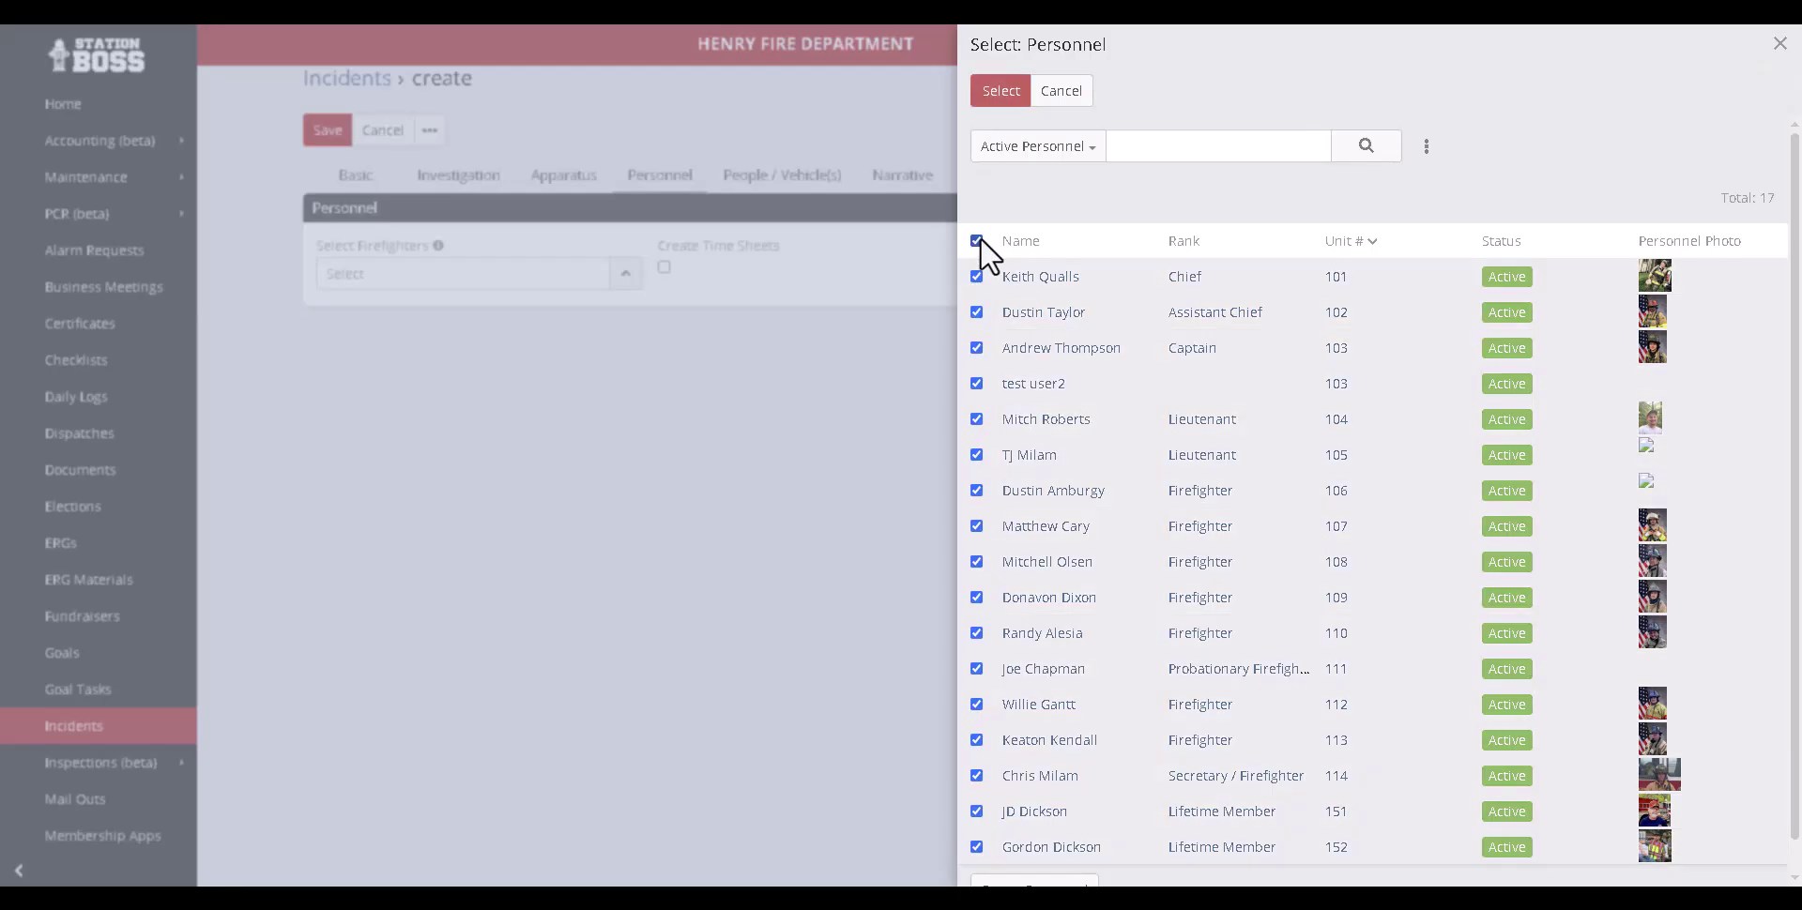
click(977, 348)
click(976, 420)
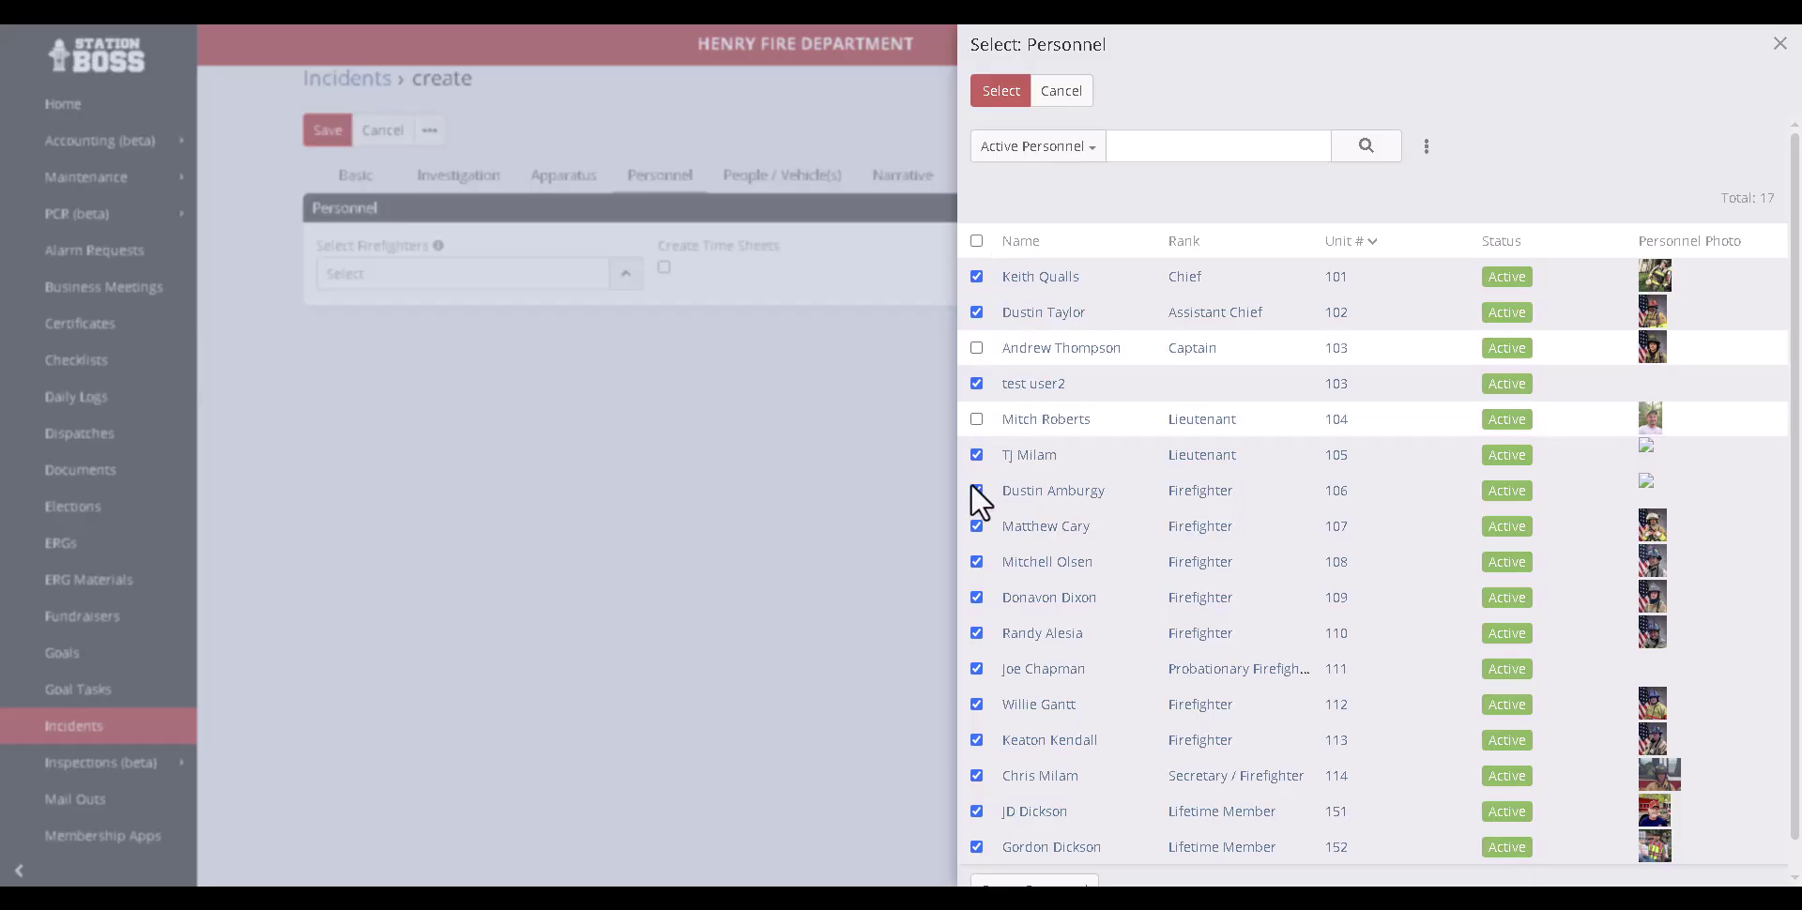
click(977, 490)
click(1001, 90)
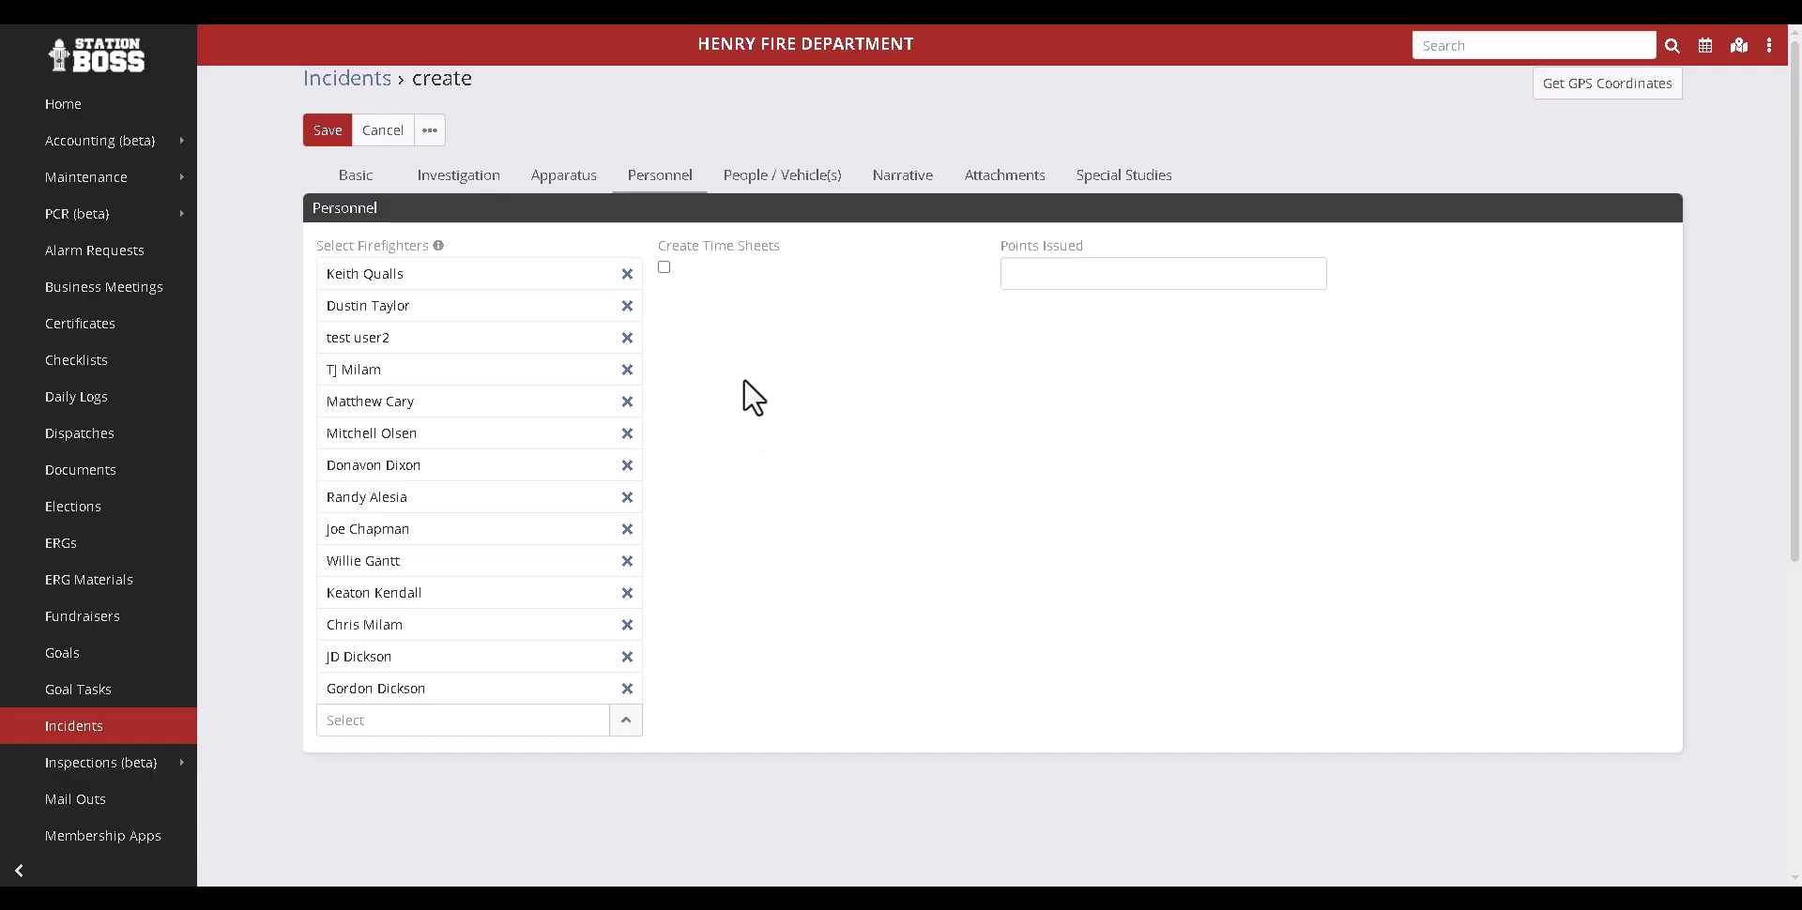
Step: Enable time sheet creation for the selected firefighters and set the points issued to 3
click(664, 268)
drag(340, 275, 454, 725)
click(796, 522)
drag(999, 246, 1107, 261)
click(1082, 271)
click(1021, 366)
drag(330, 285, 470, 705)
click(1004, 274)
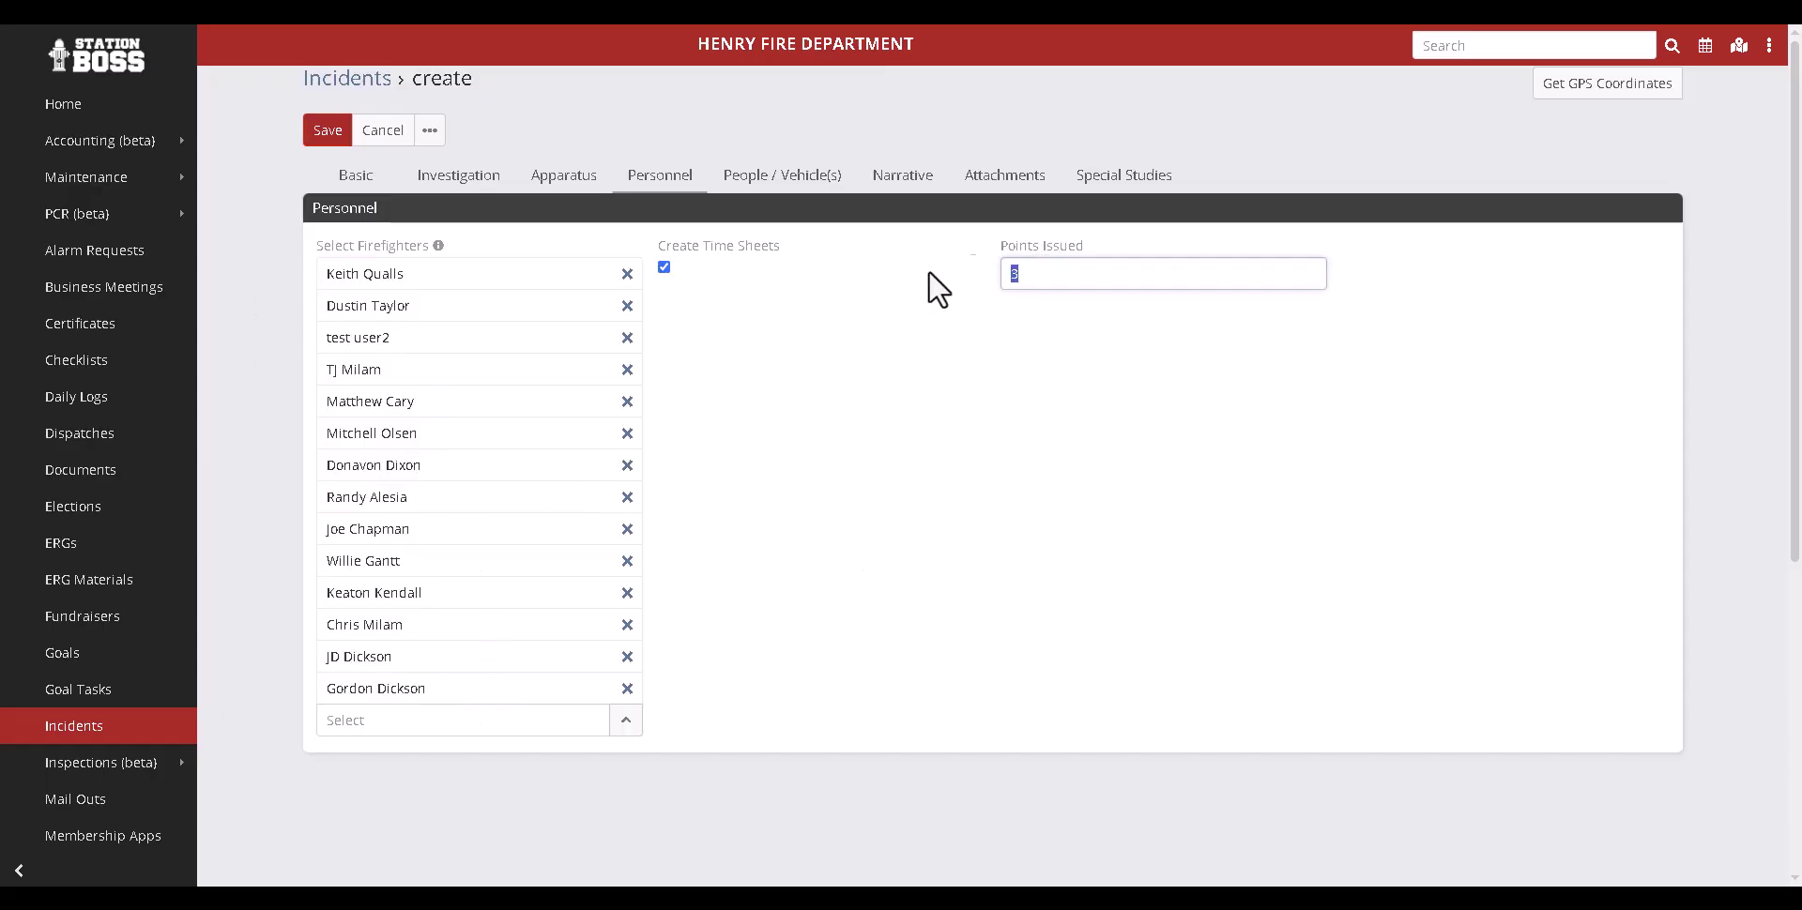
click(917, 363)
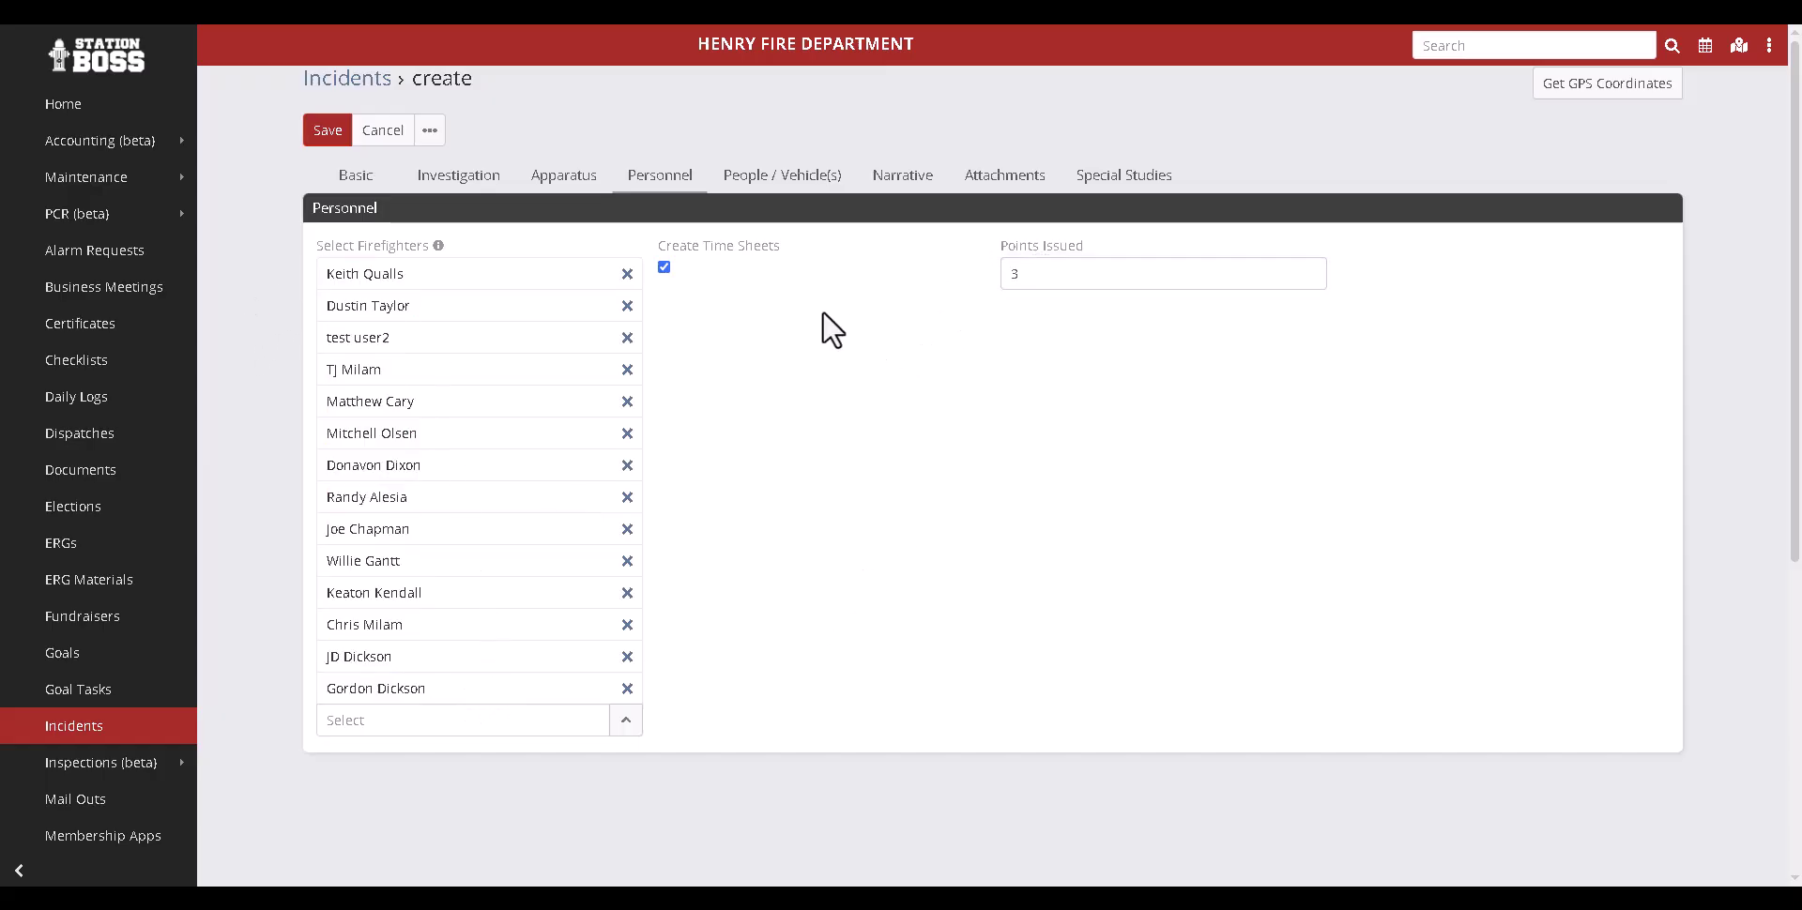
Step: Start a point of contact with the vehicle property type Passenger Road Vehicles and mark it as at fault
click(785, 177)
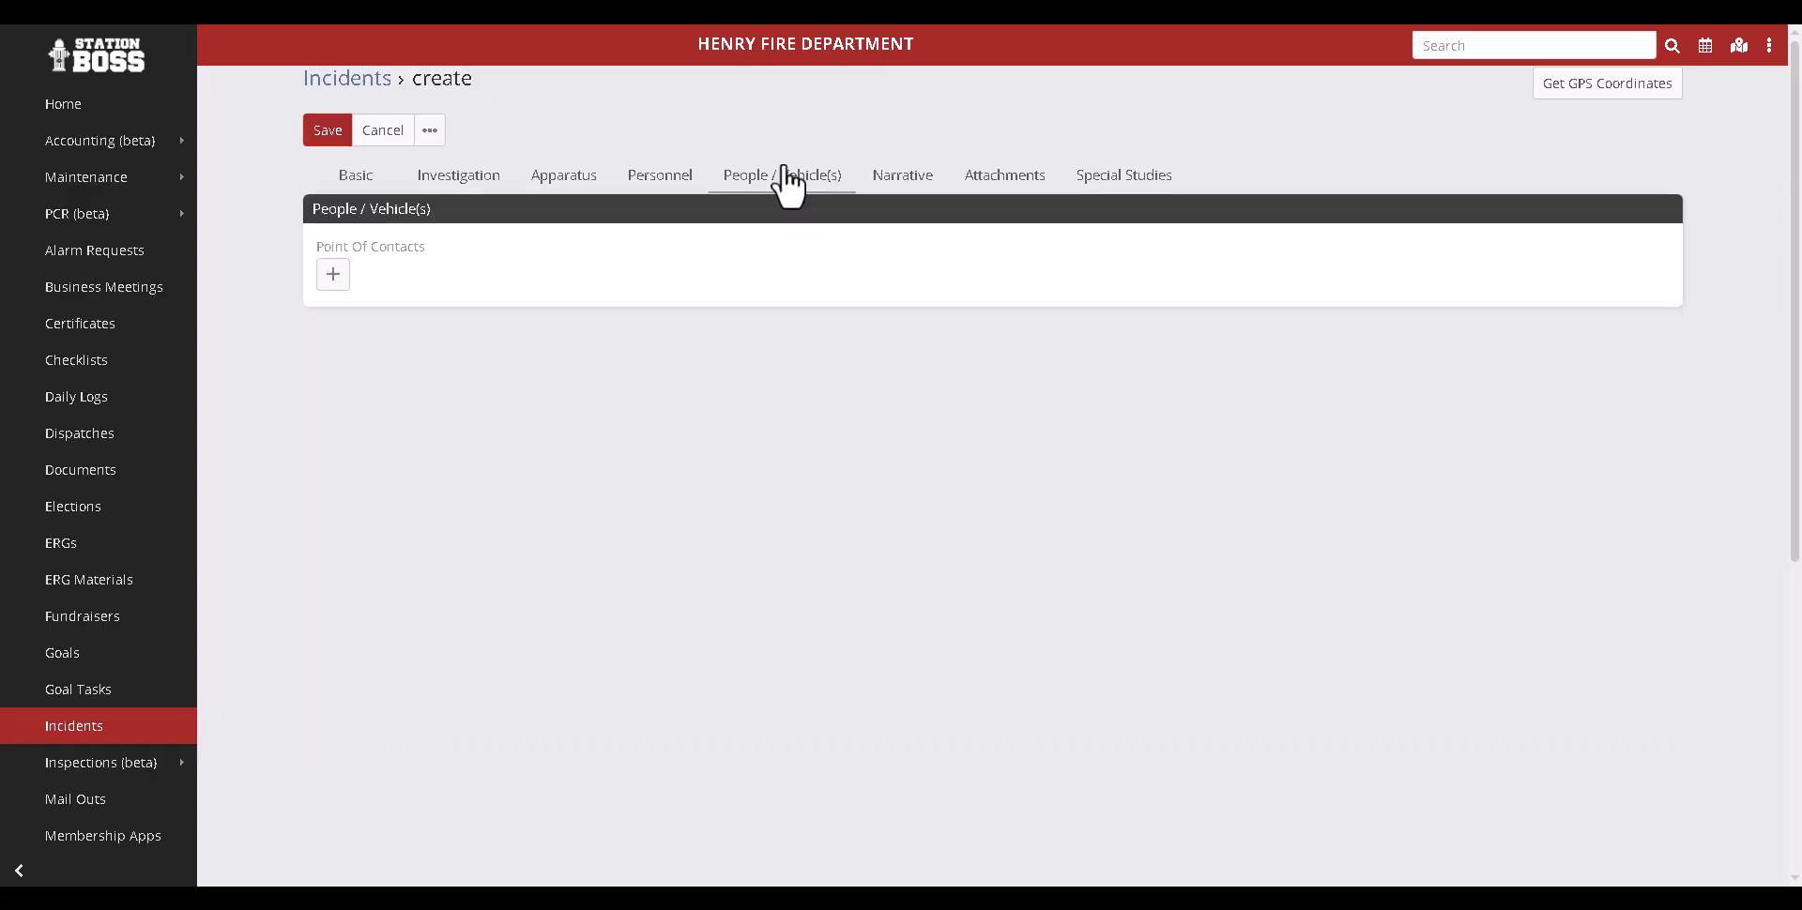
click(333, 280)
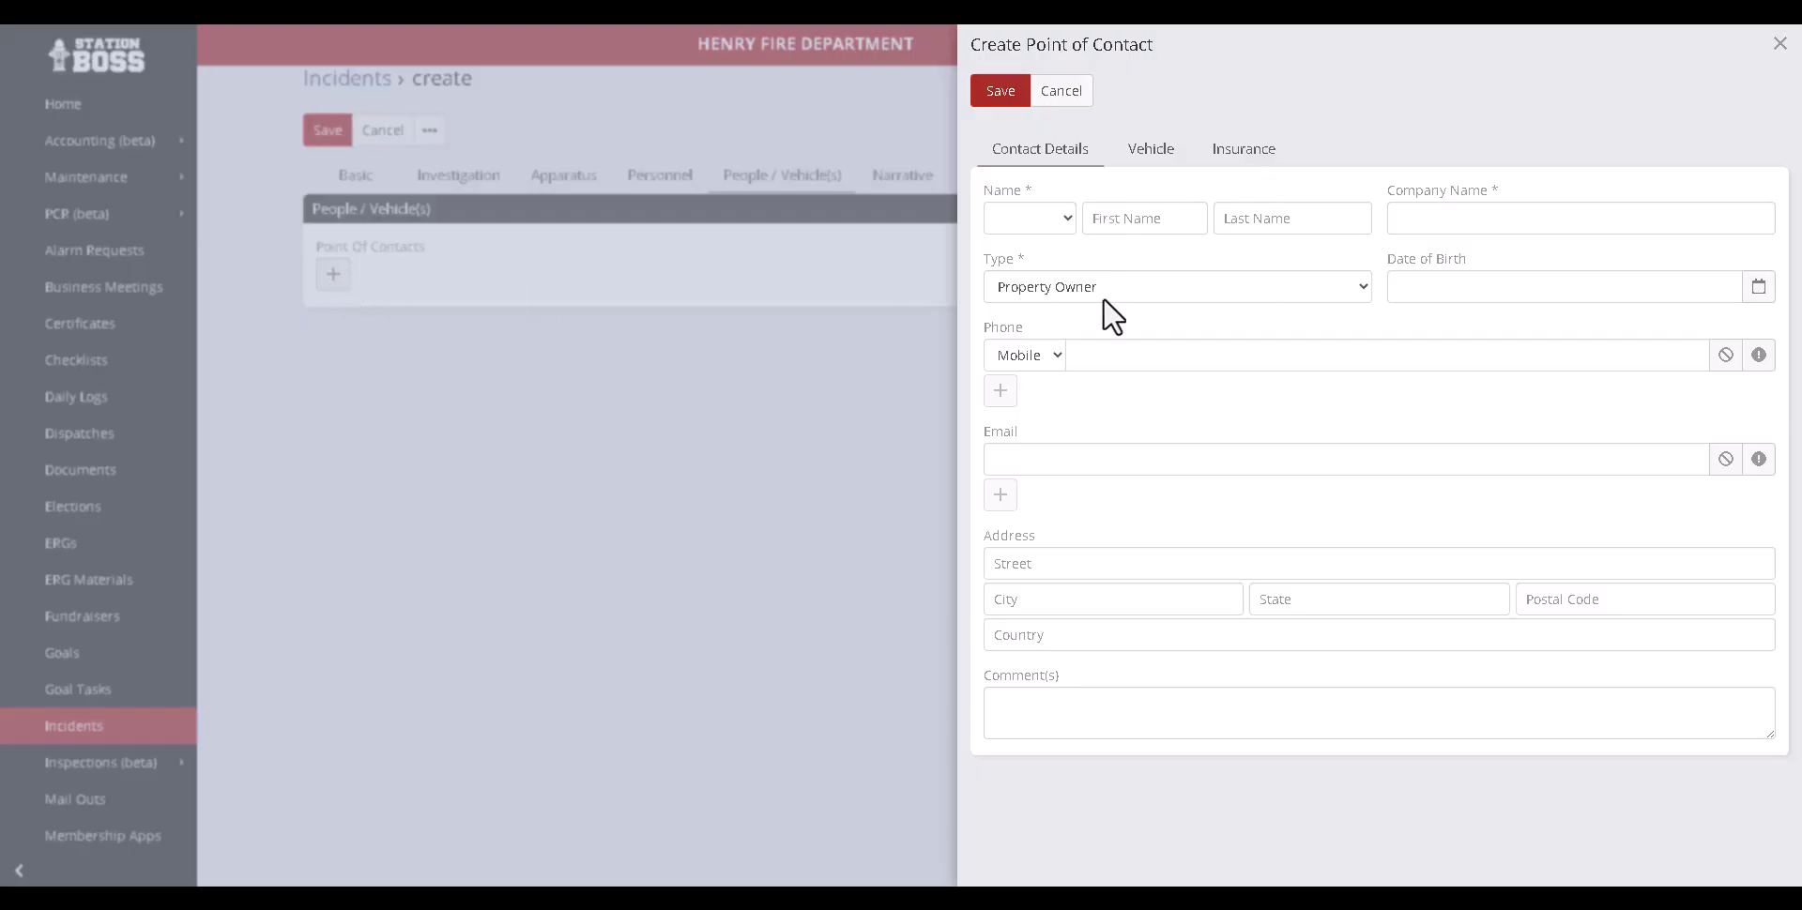
click(1150, 150)
click(1150, 217)
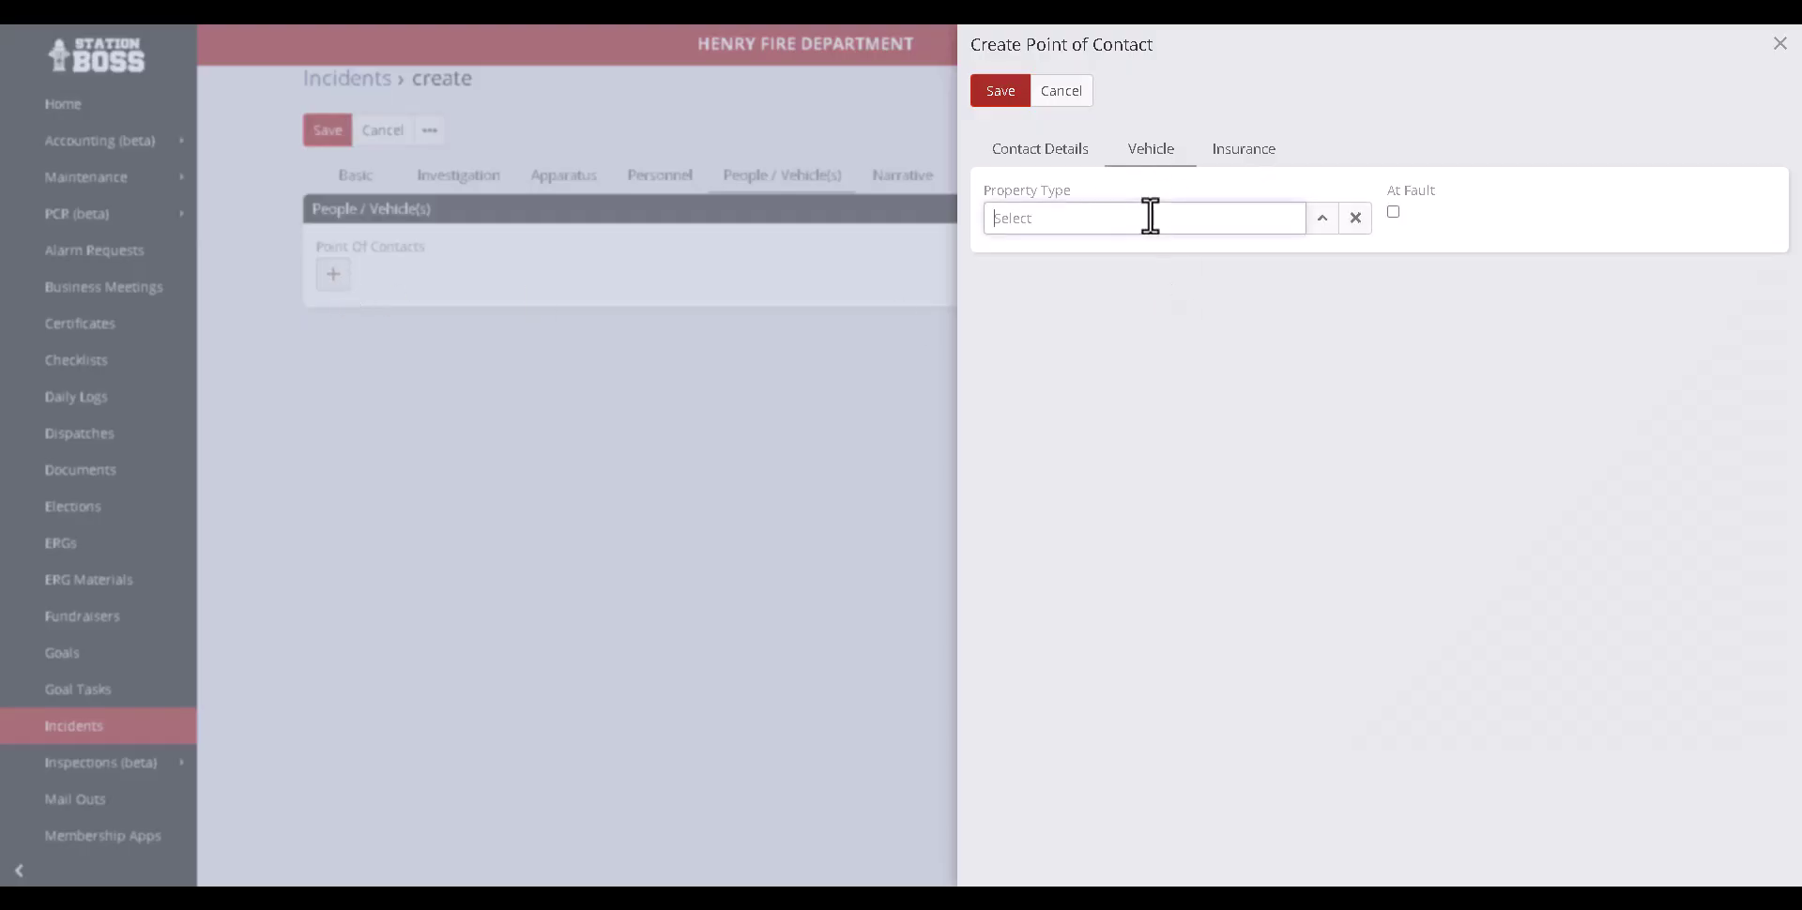
text(pass)
key(Return)
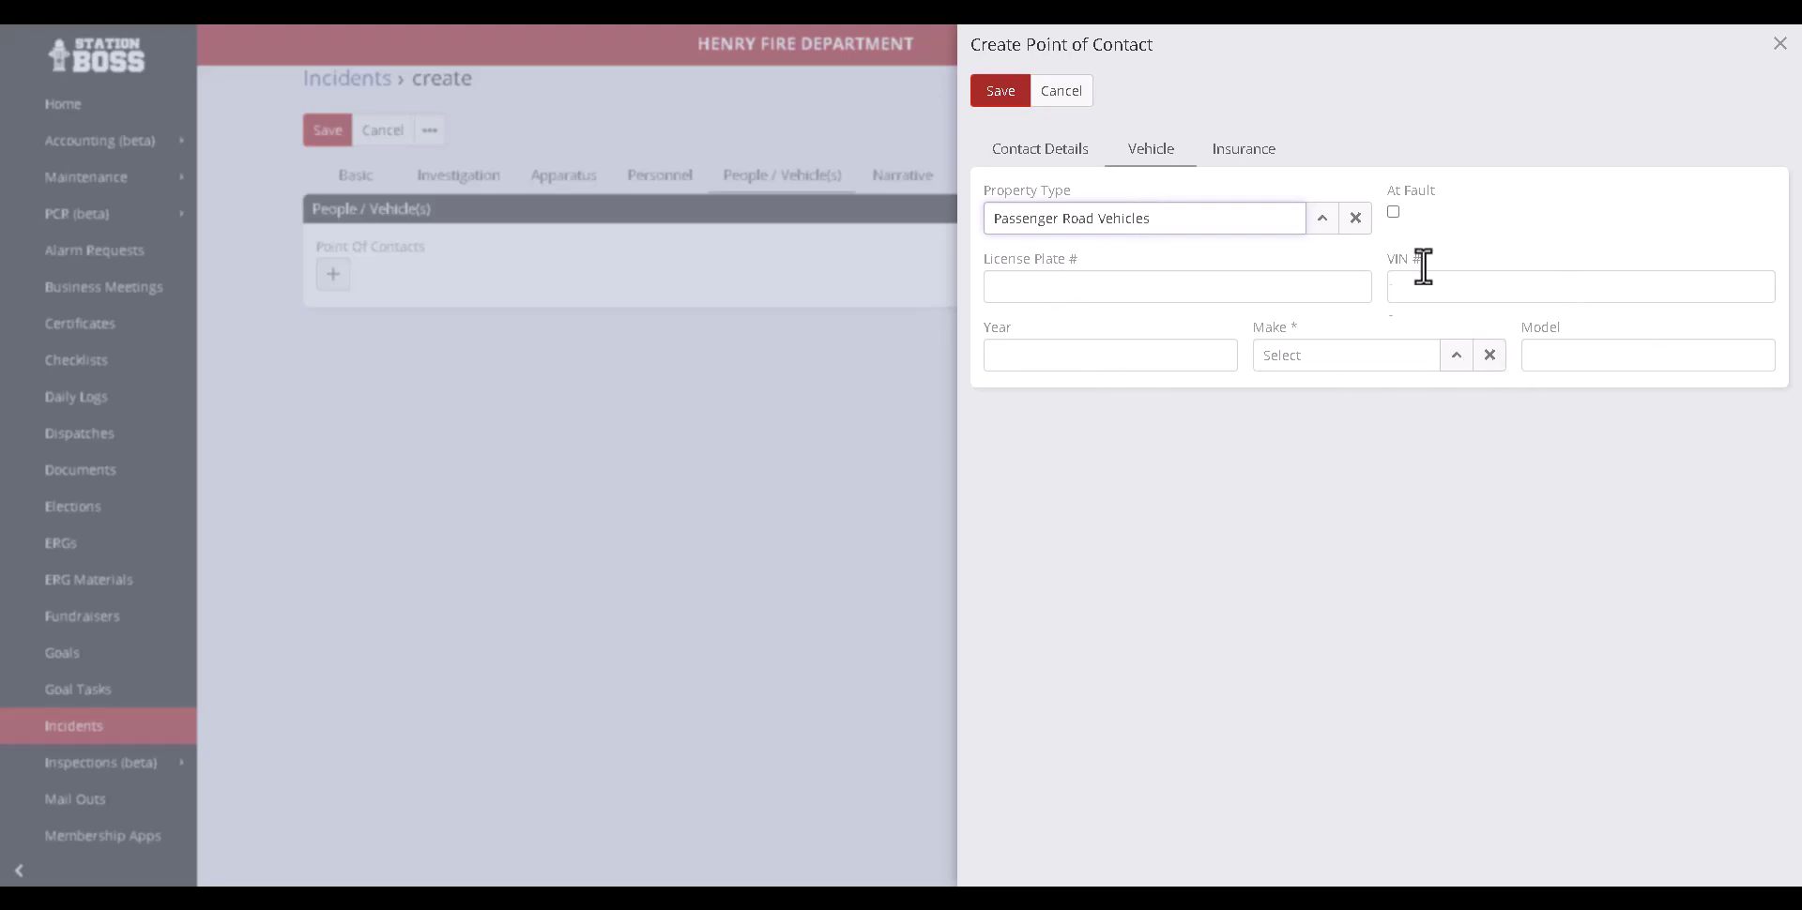
click(1393, 211)
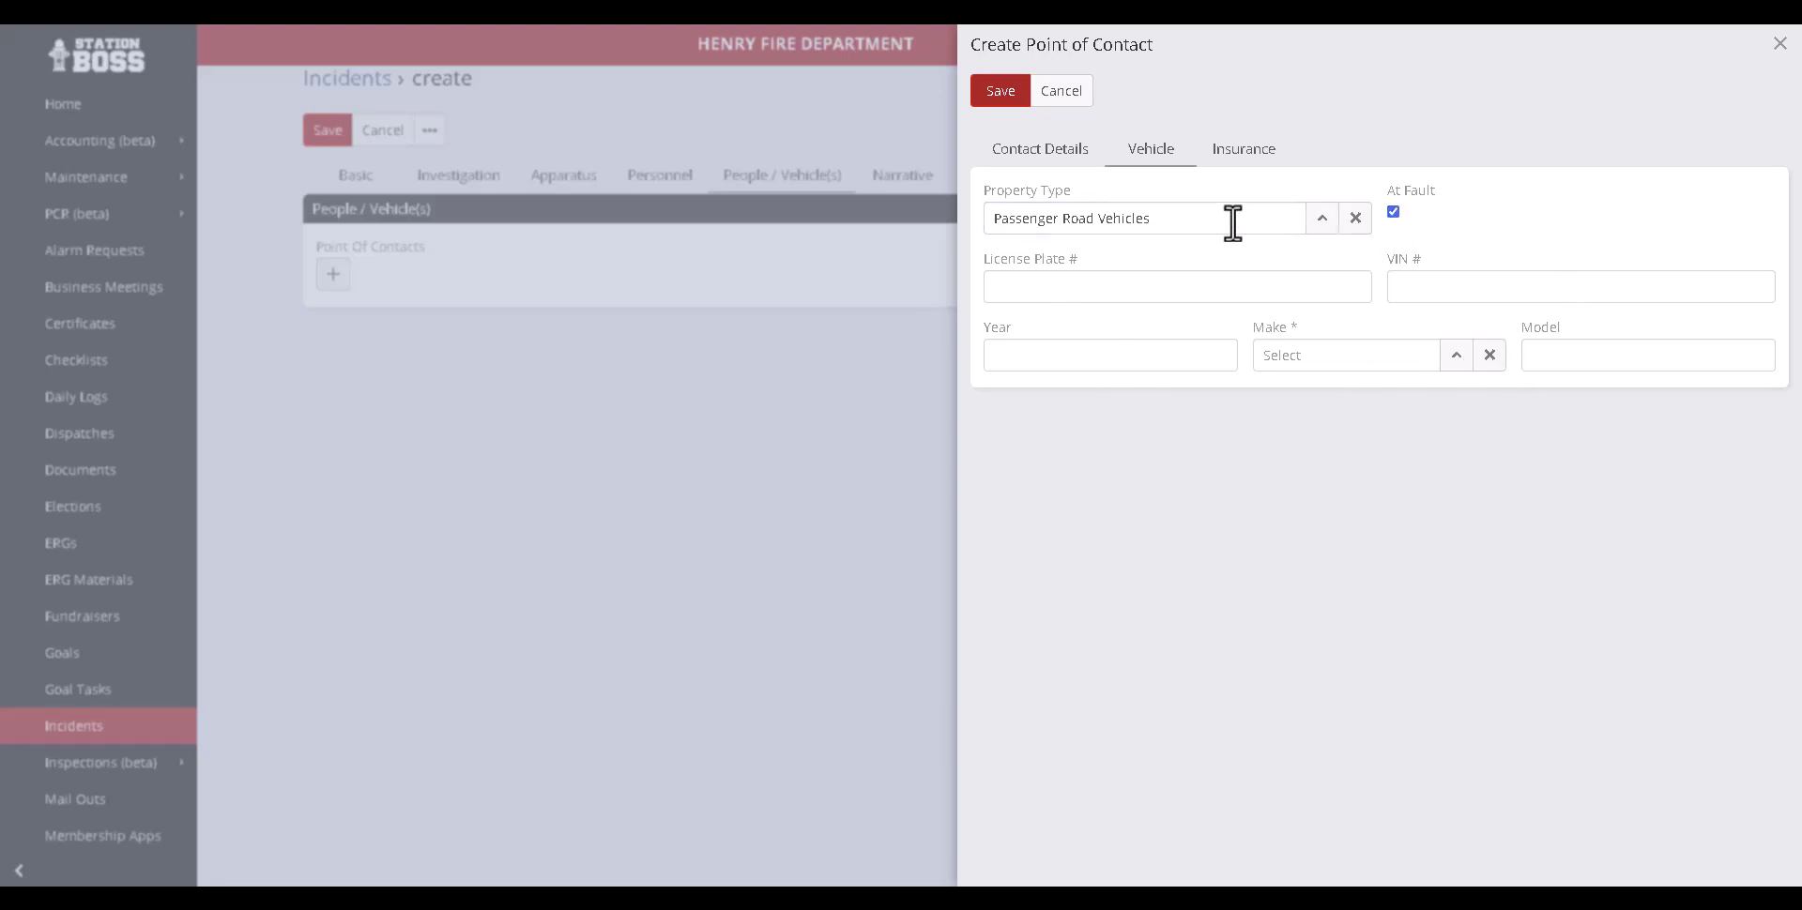
Step: View the point of contact's insurance and contact details, and discard the contact without saving
click(1244, 150)
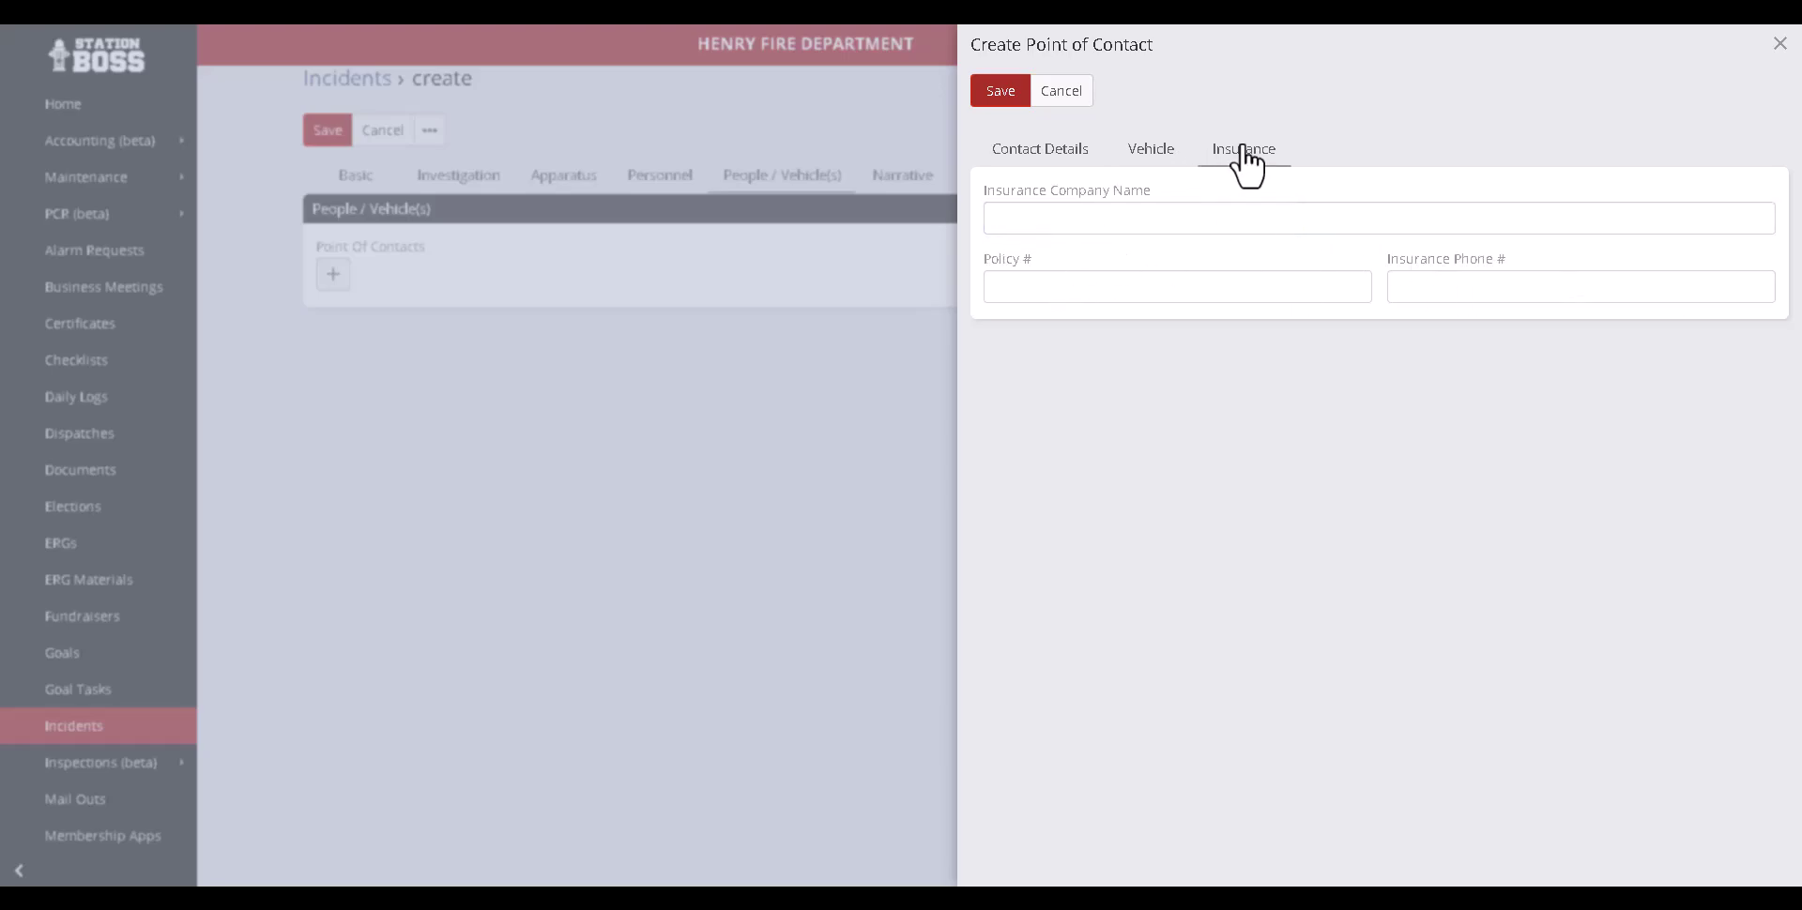
click(1043, 171)
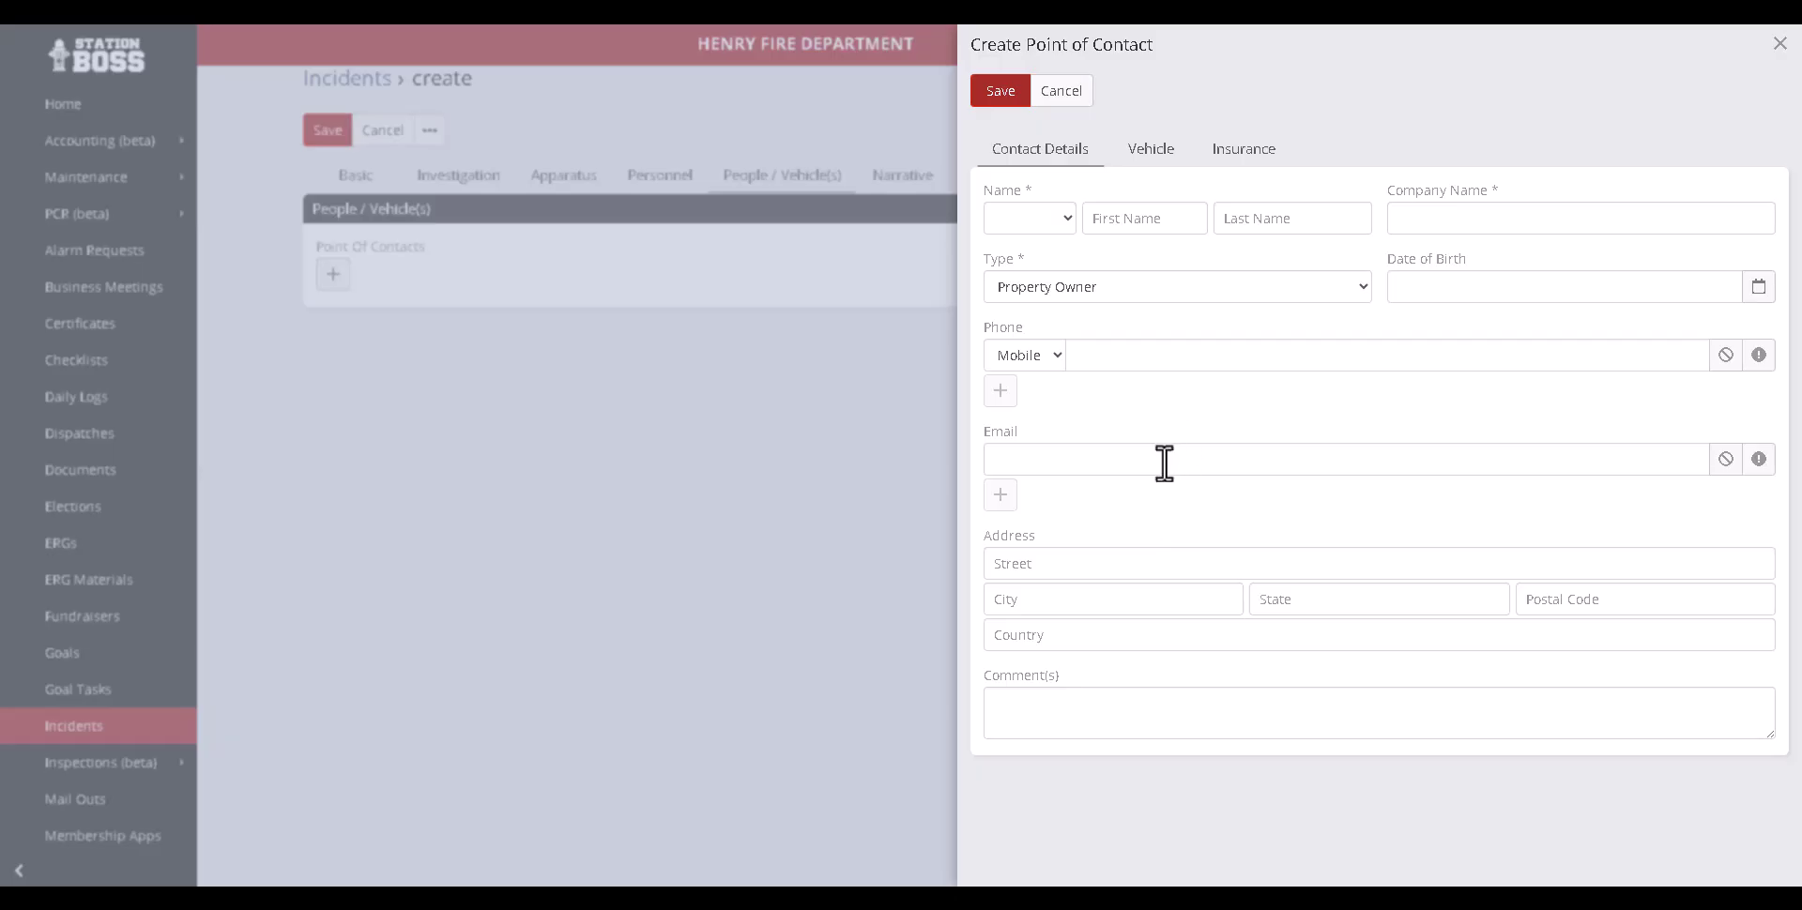
click(1063, 94)
Step: Examine the Response Narrative and Internal Notes fields in the incident's narrative section
click(898, 183)
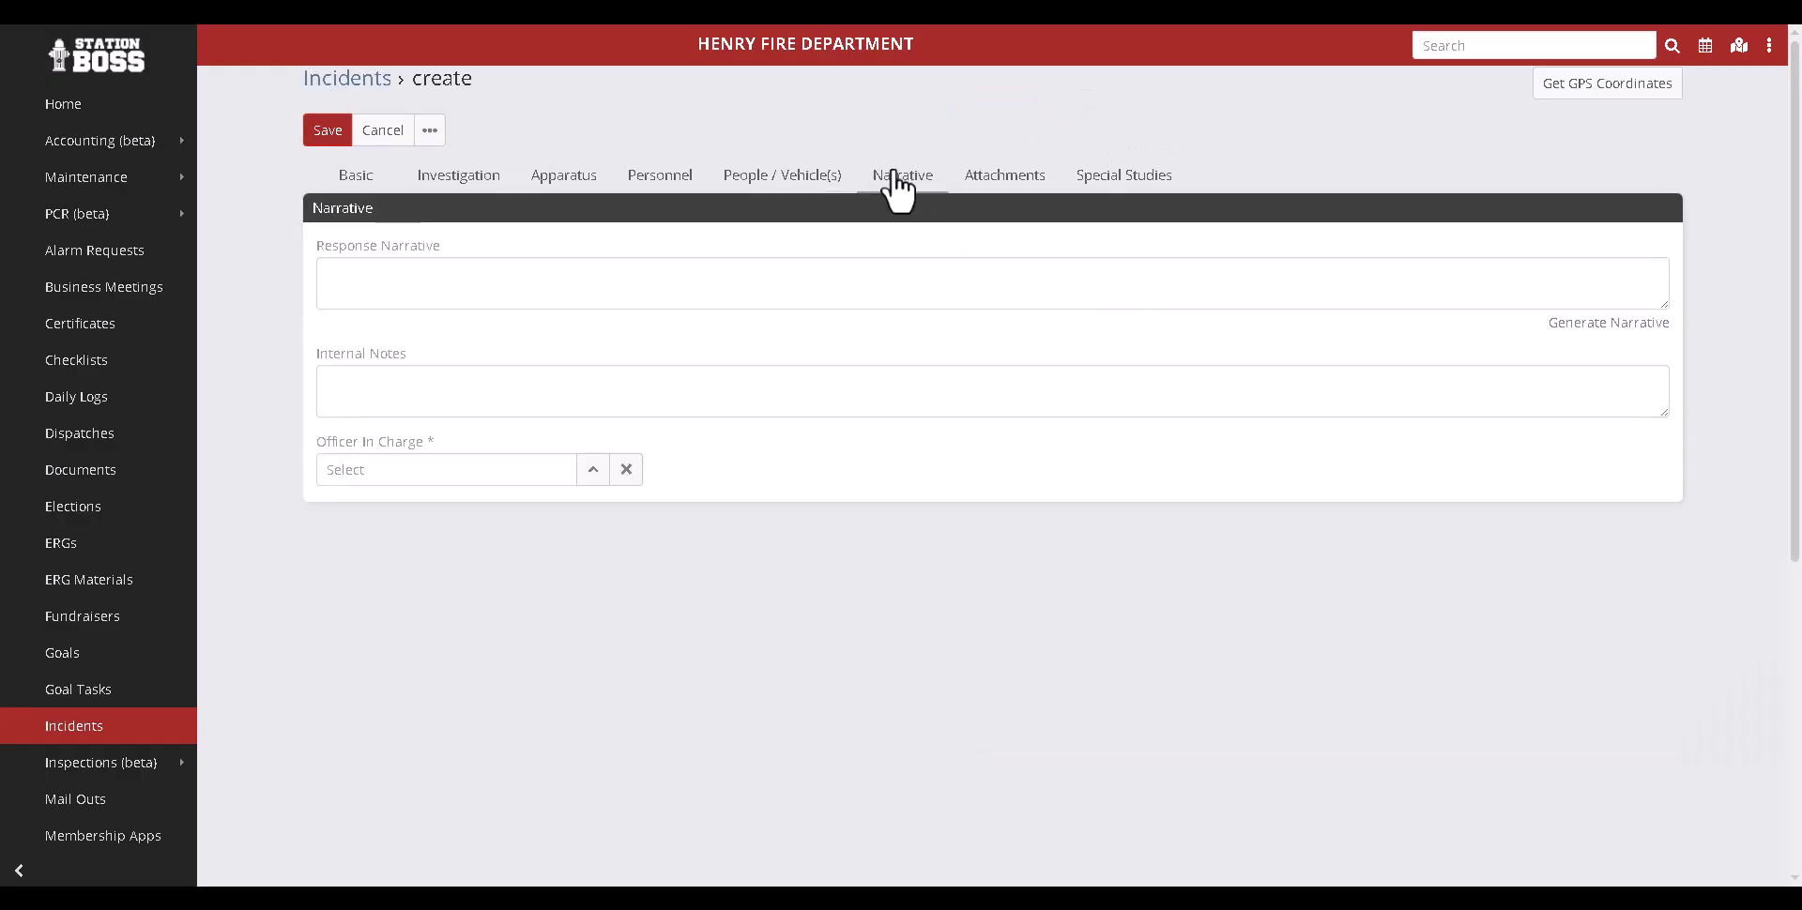
click(440, 267)
click(463, 392)
click(414, 270)
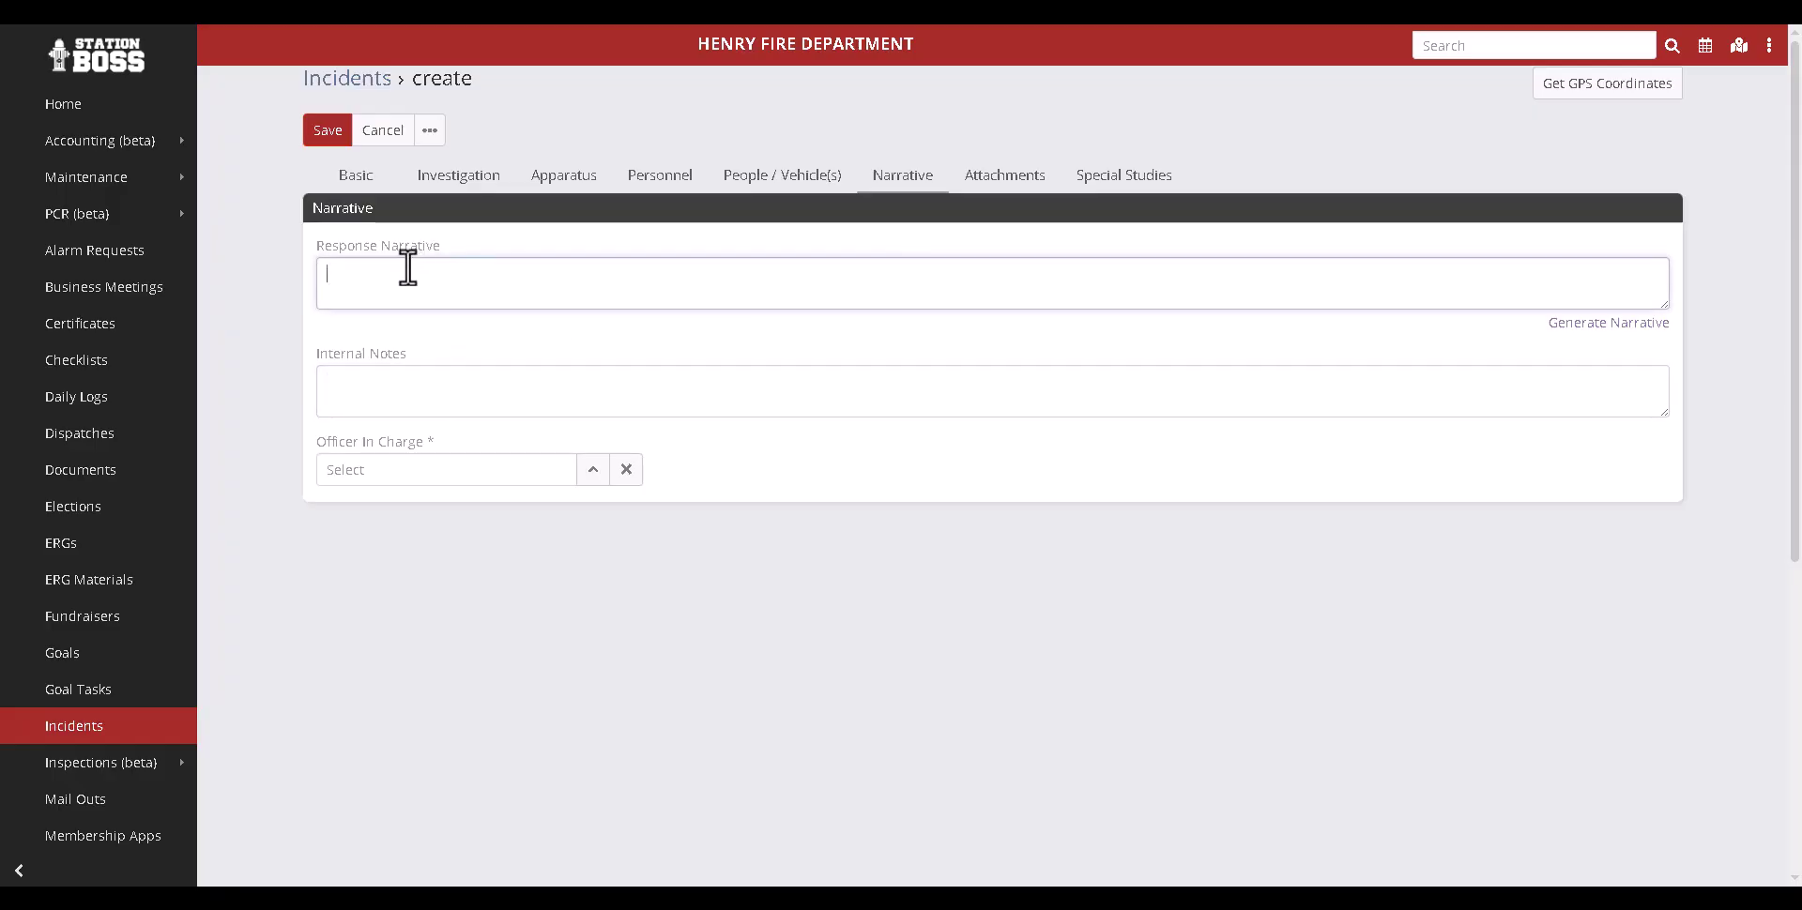
triple_click(403, 269)
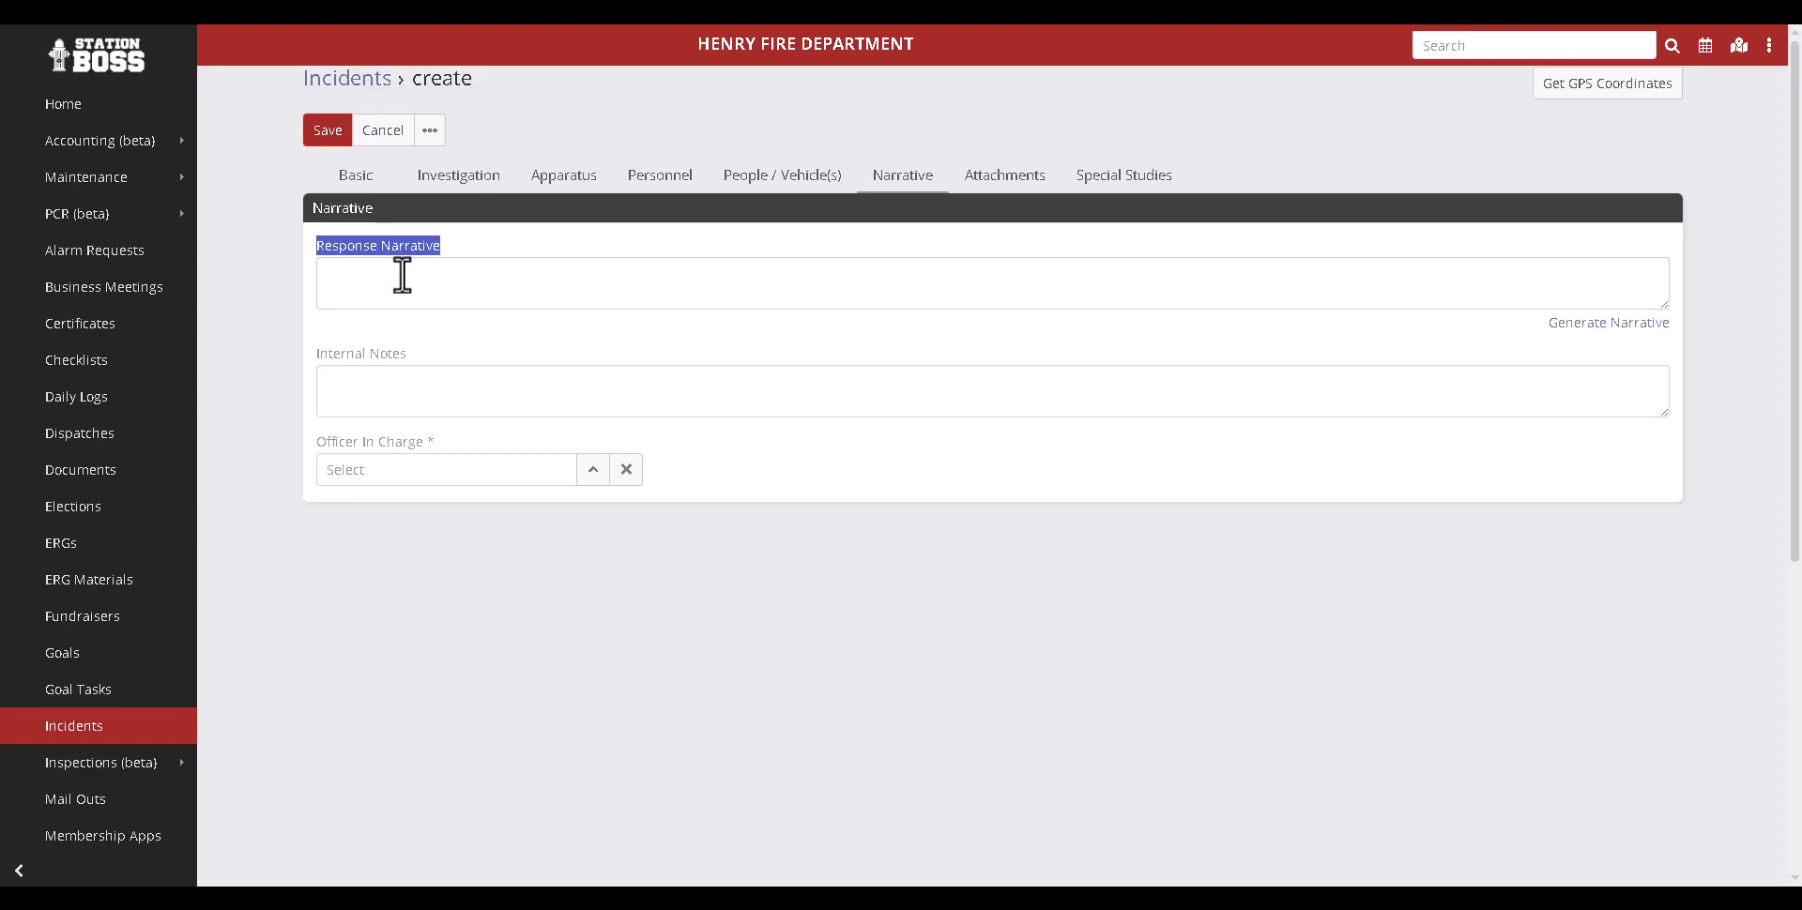
click(389, 293)
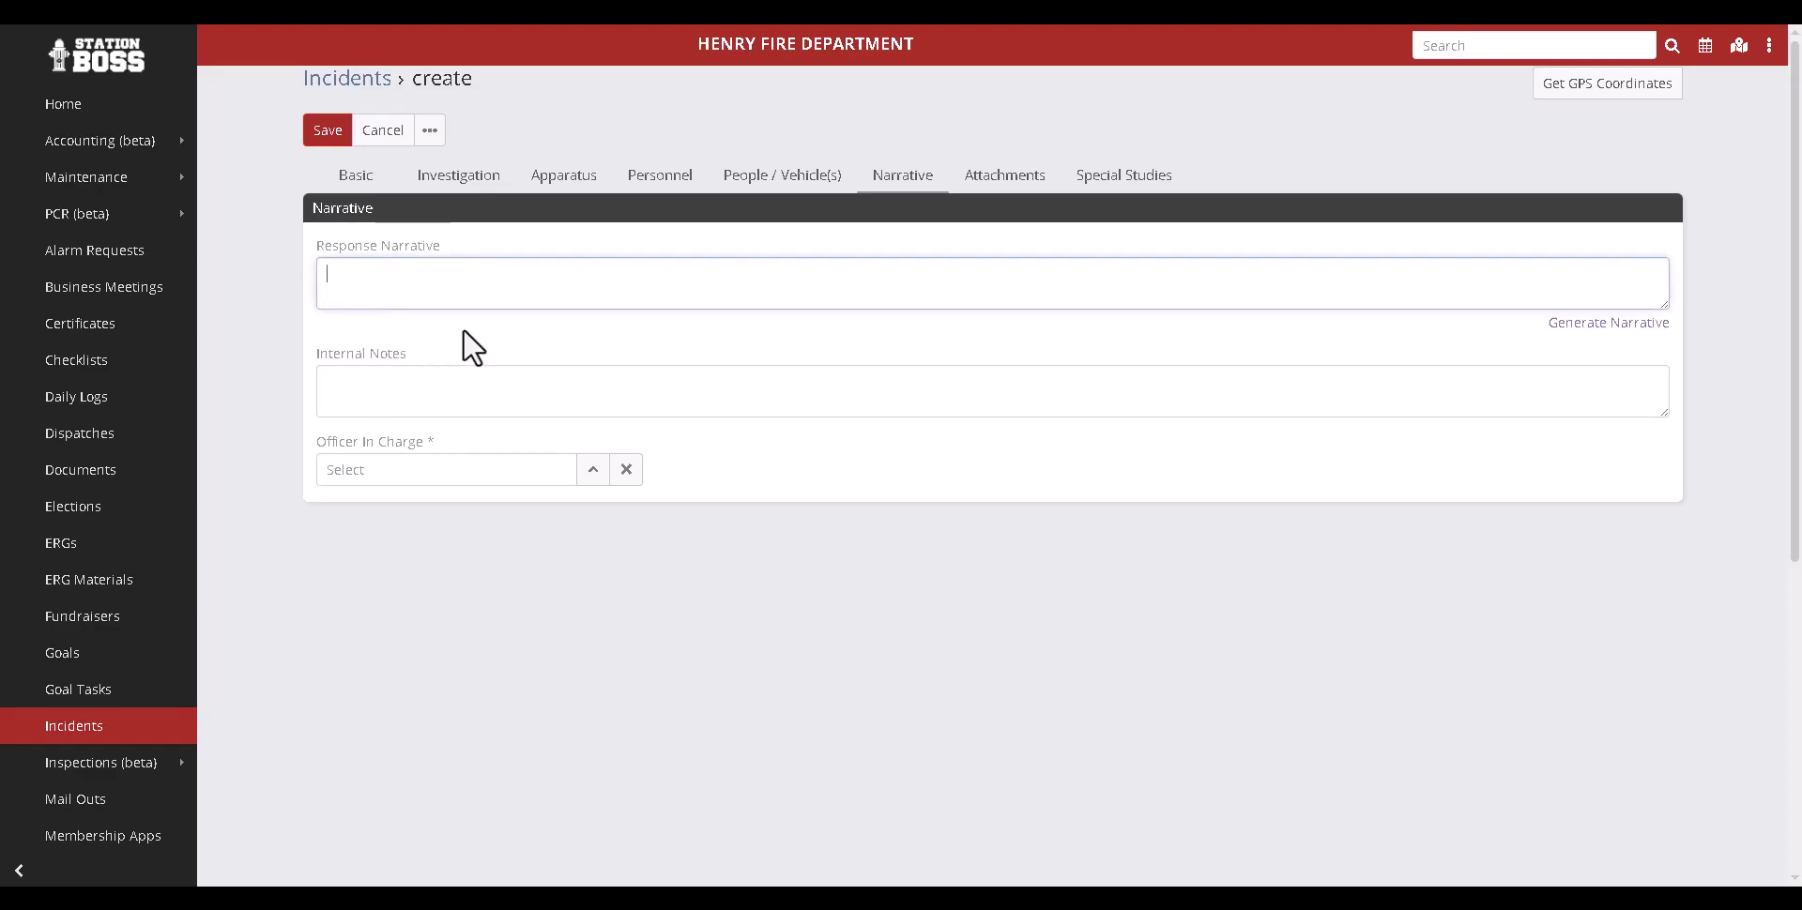
triple_click(357, 363)
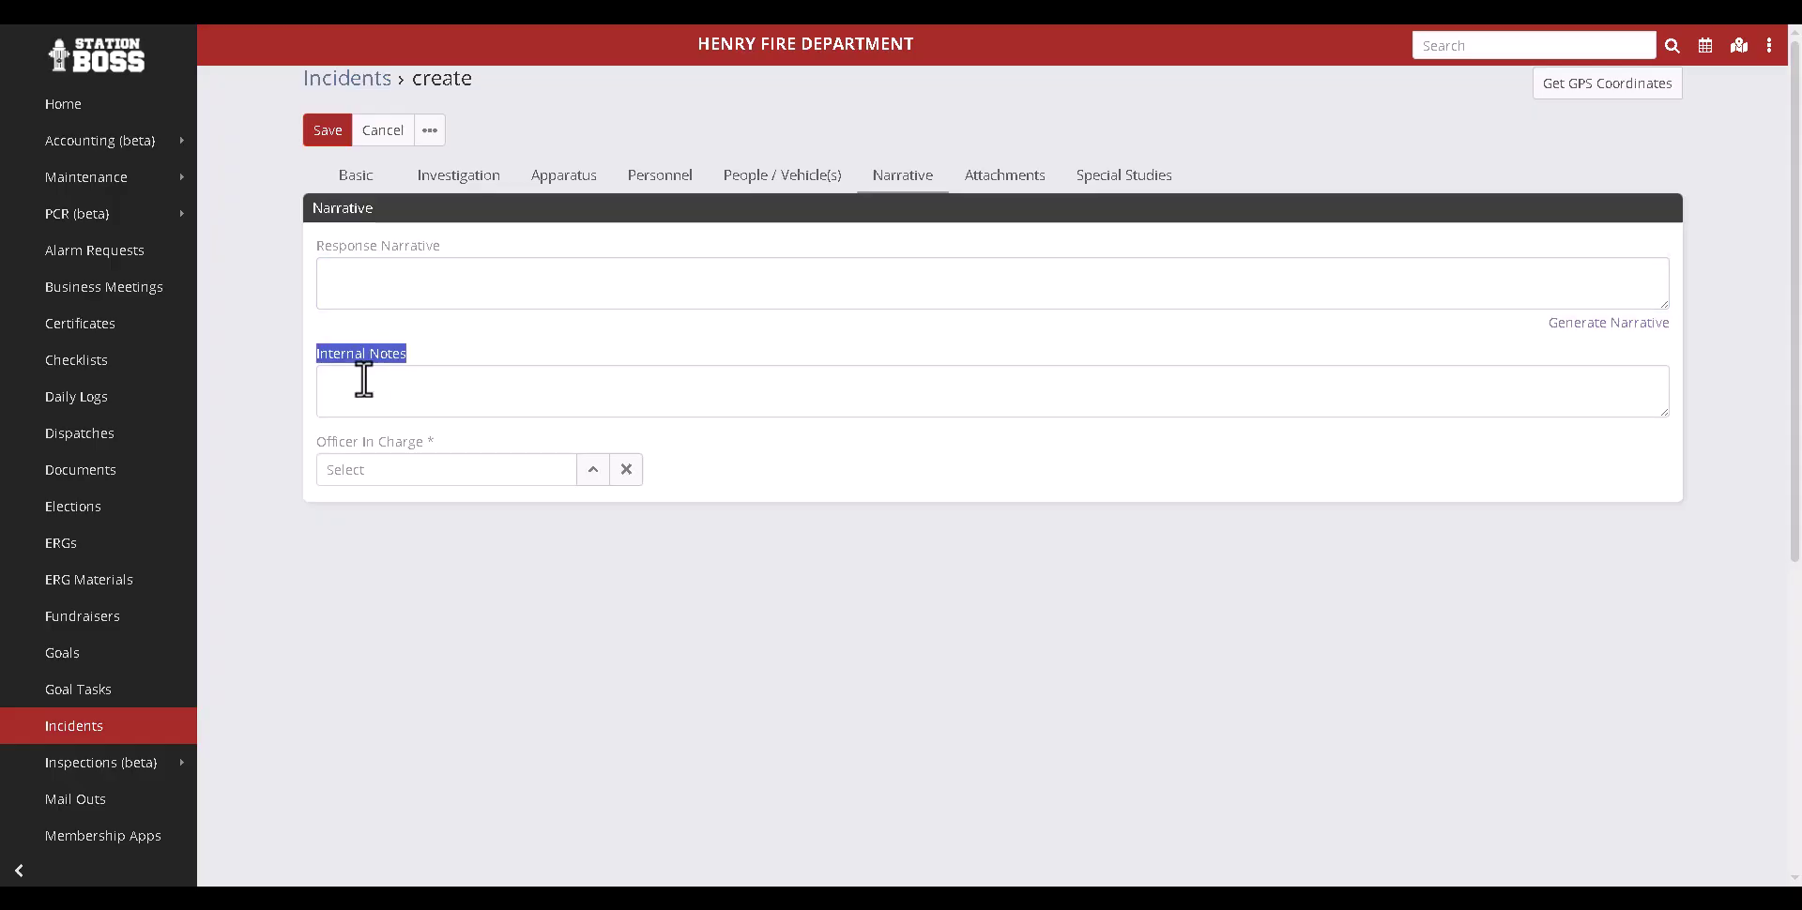
click(364, 380)
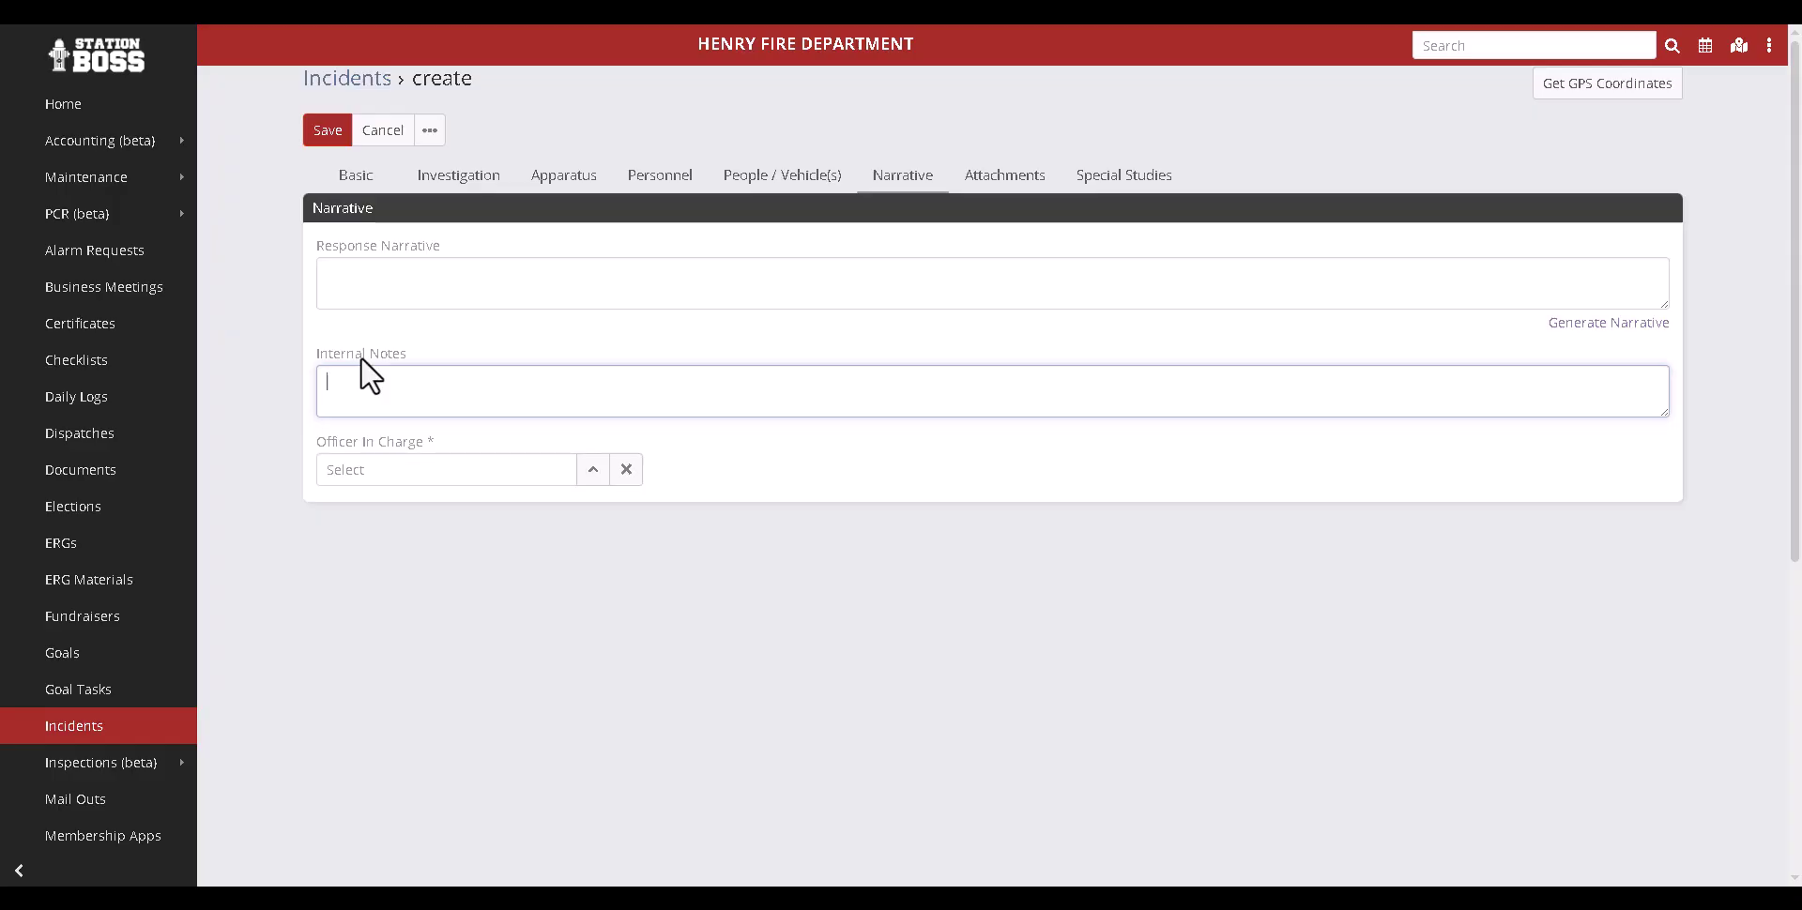
click(364, 276)
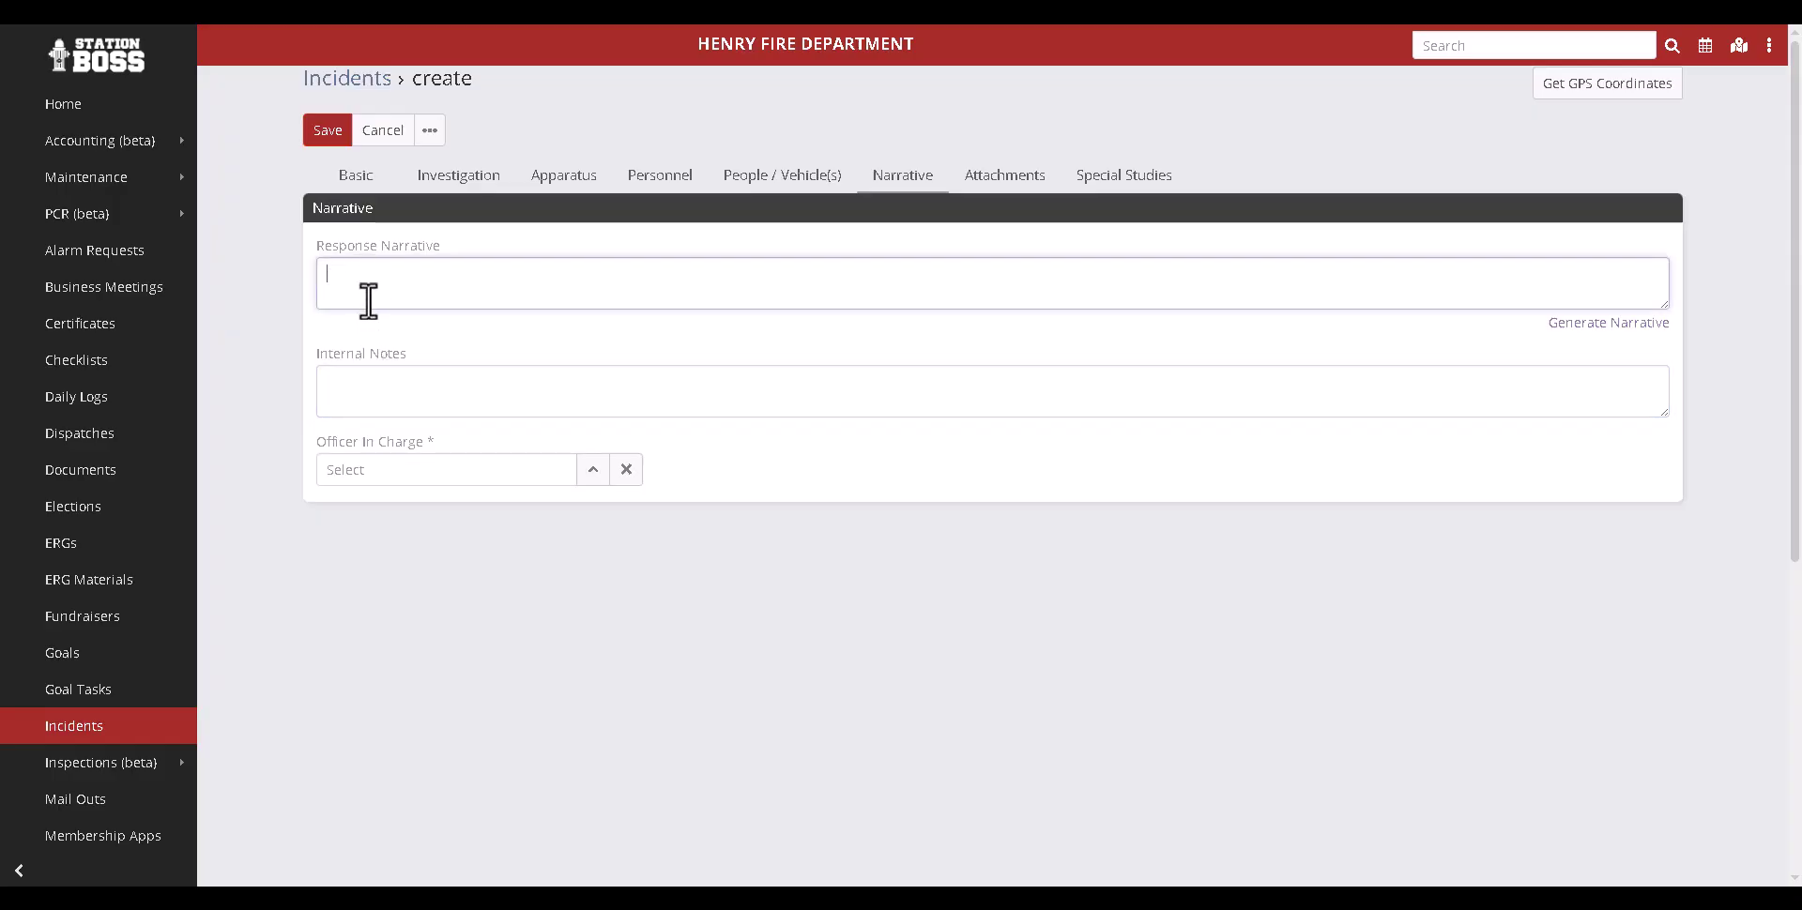
click(394, 396)
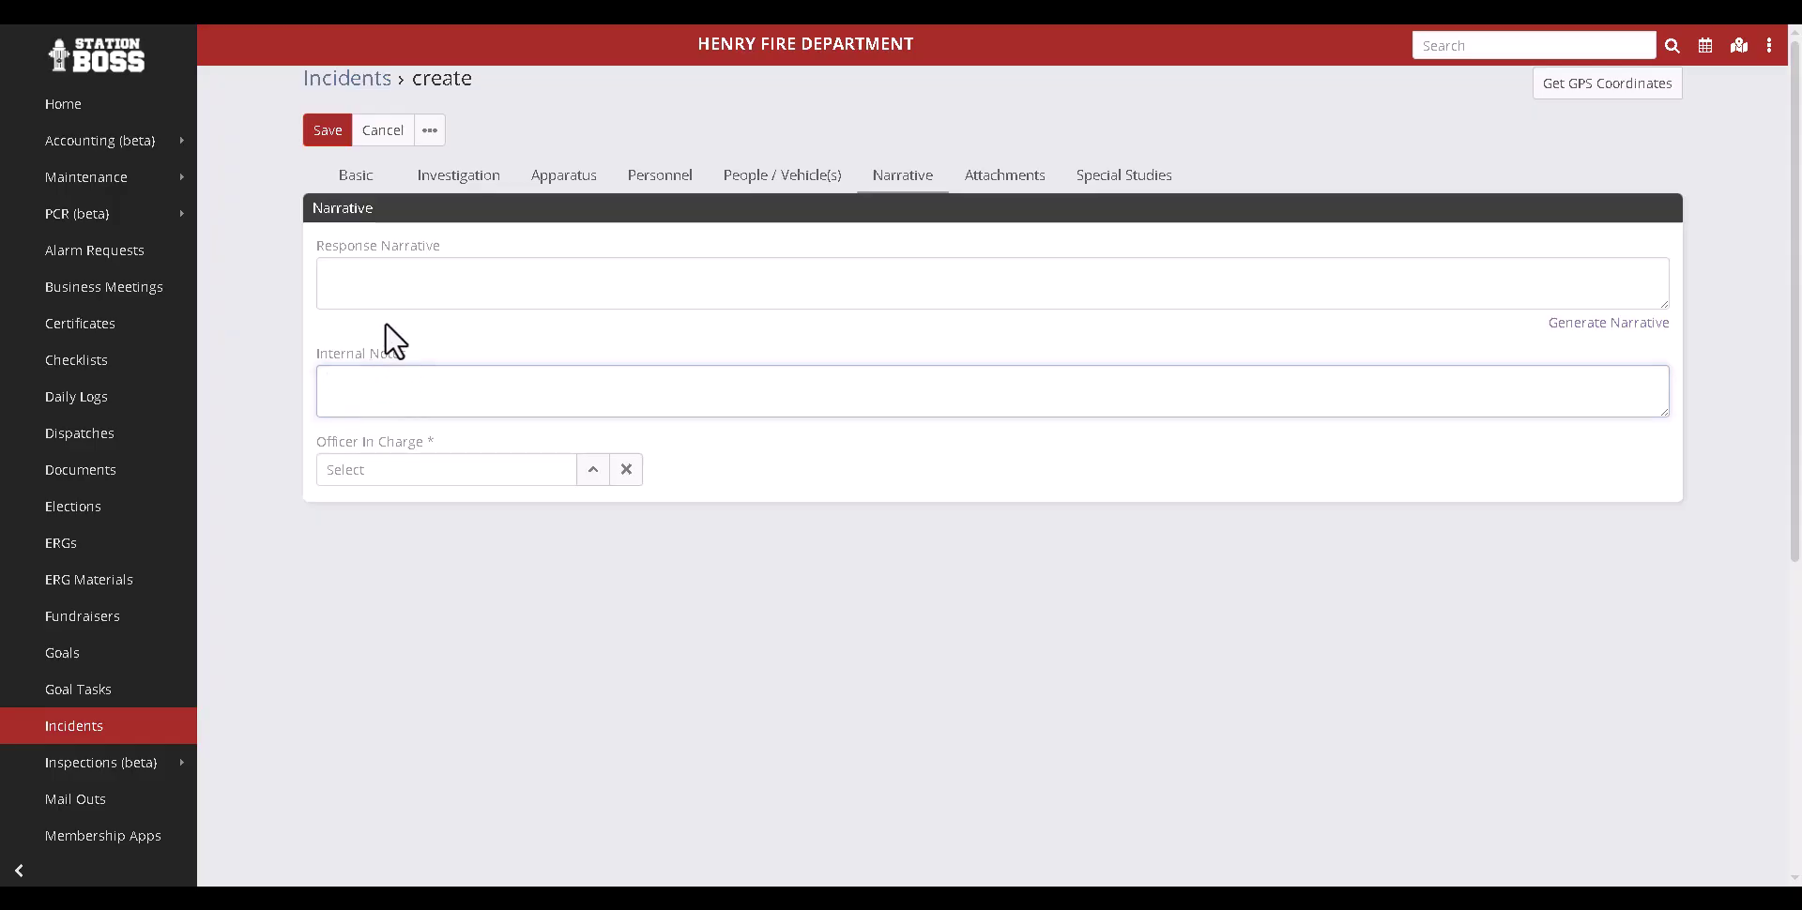
Step: Set the new incident's officer in charge to the department chief
click(405, 469)
text(ke)
key(Return)
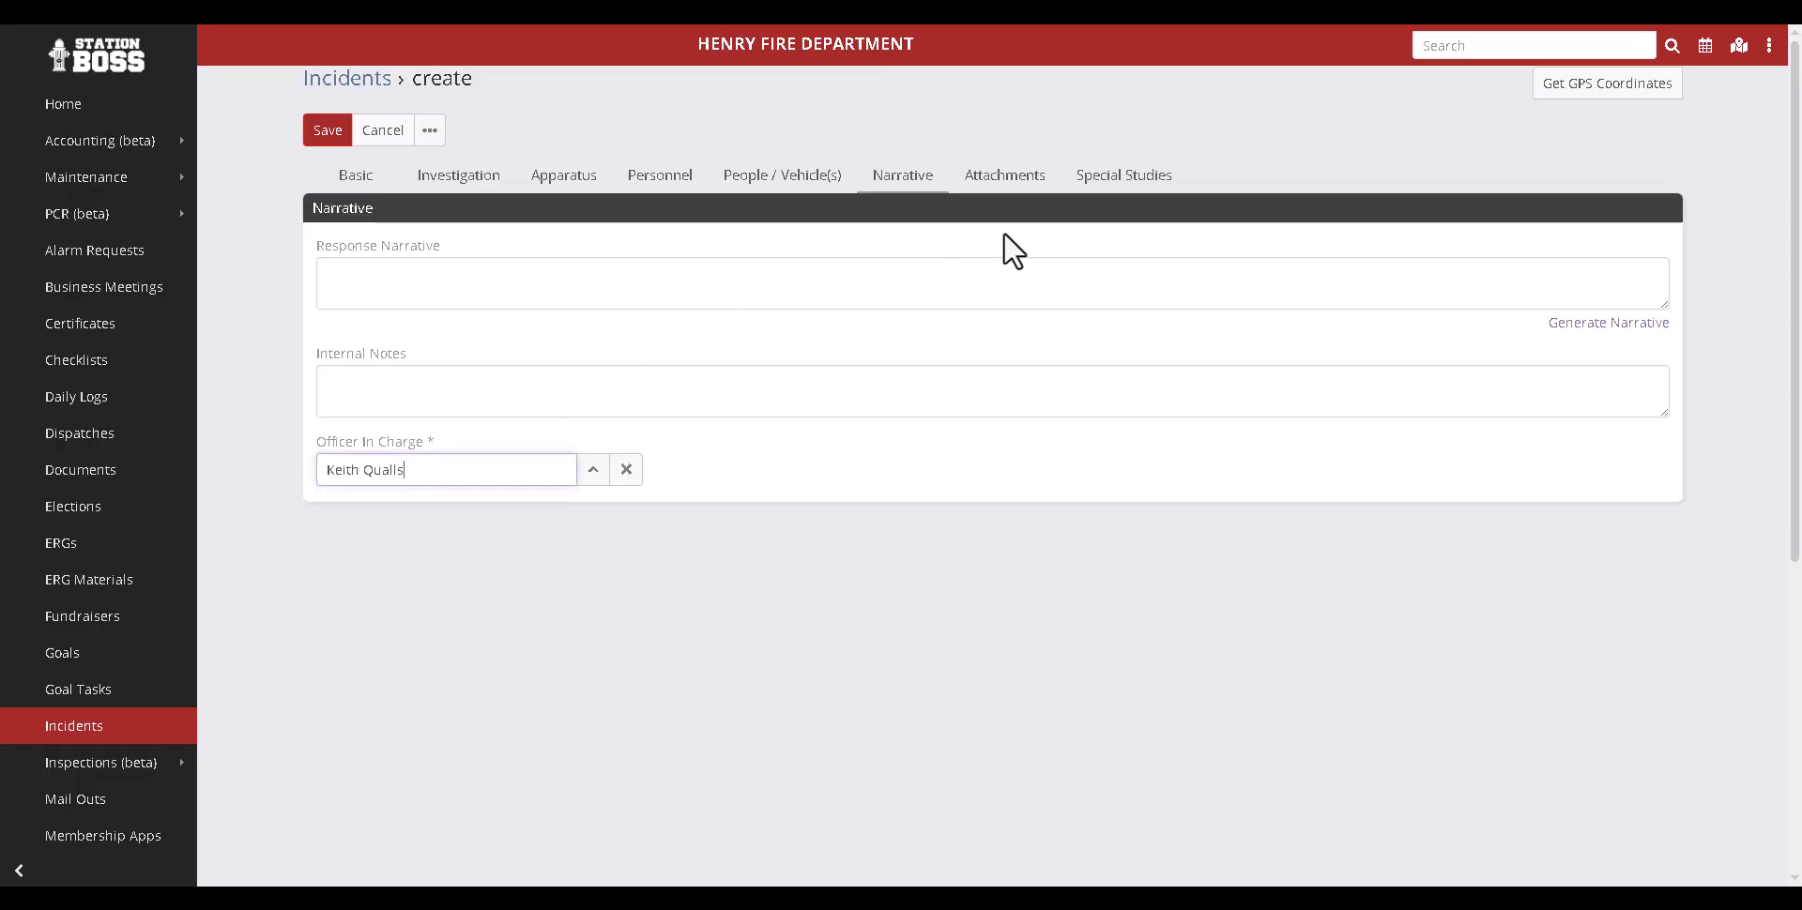
Step: View the incident's attachment options and blank special study form, and discard the new incident without saving
click(993, 176)
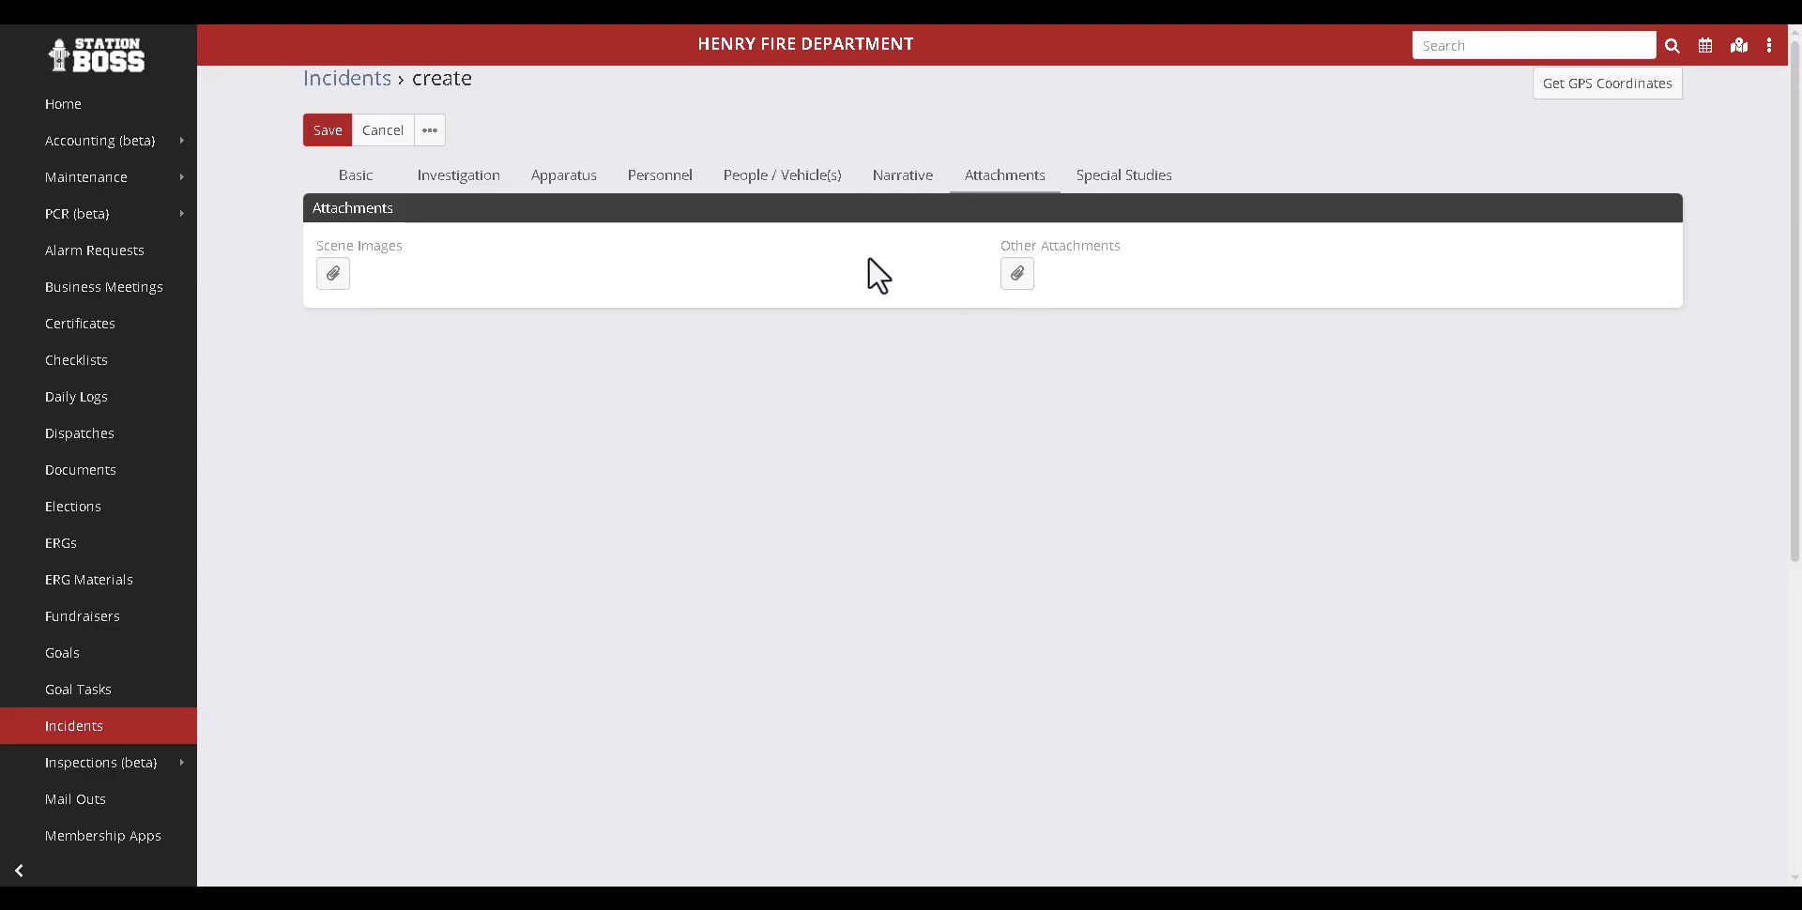
click(1098, 180)
click(334, 248)
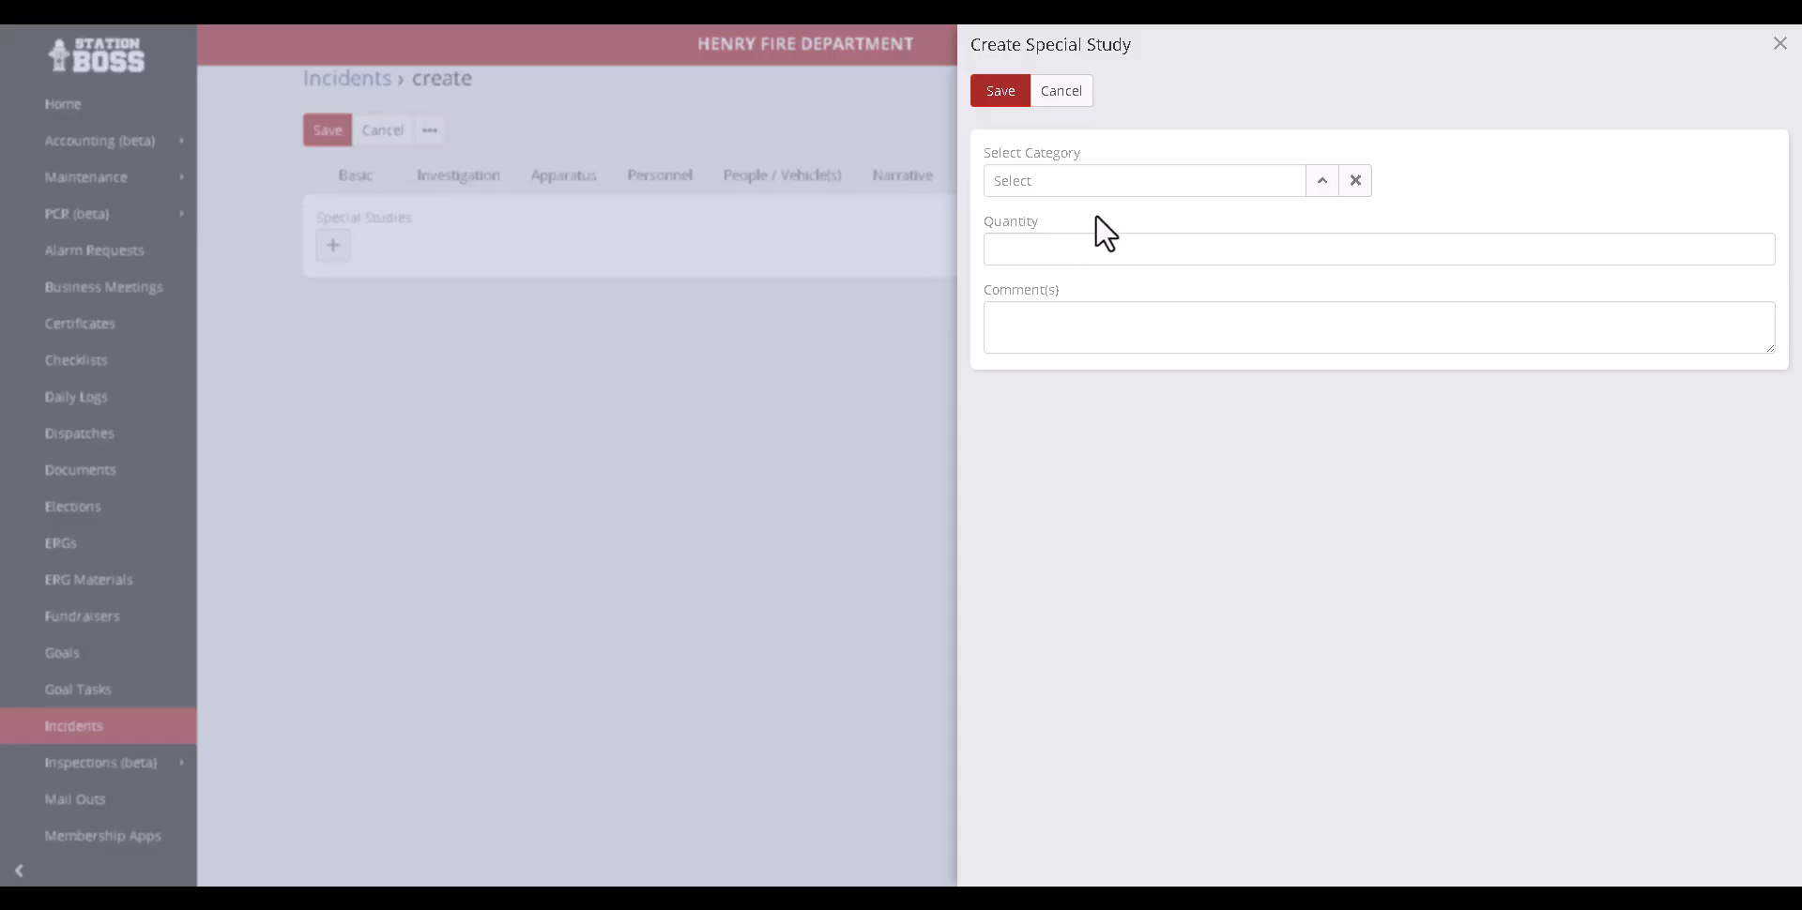
click(1061, 92)
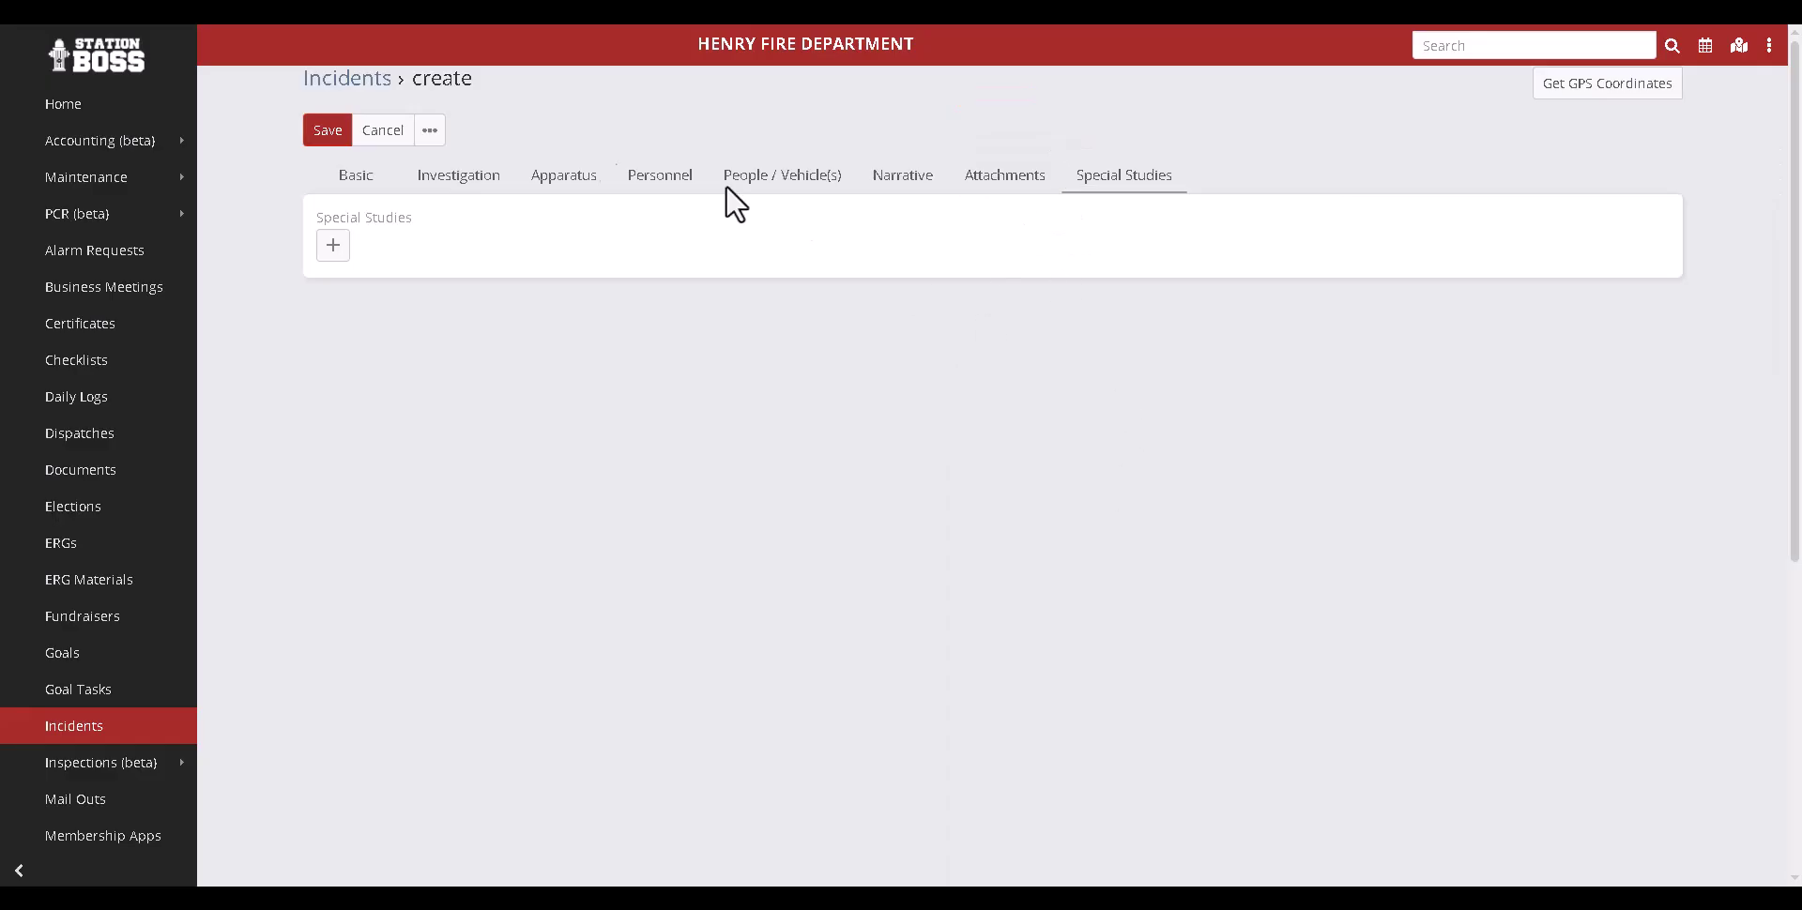
click(398, 132)
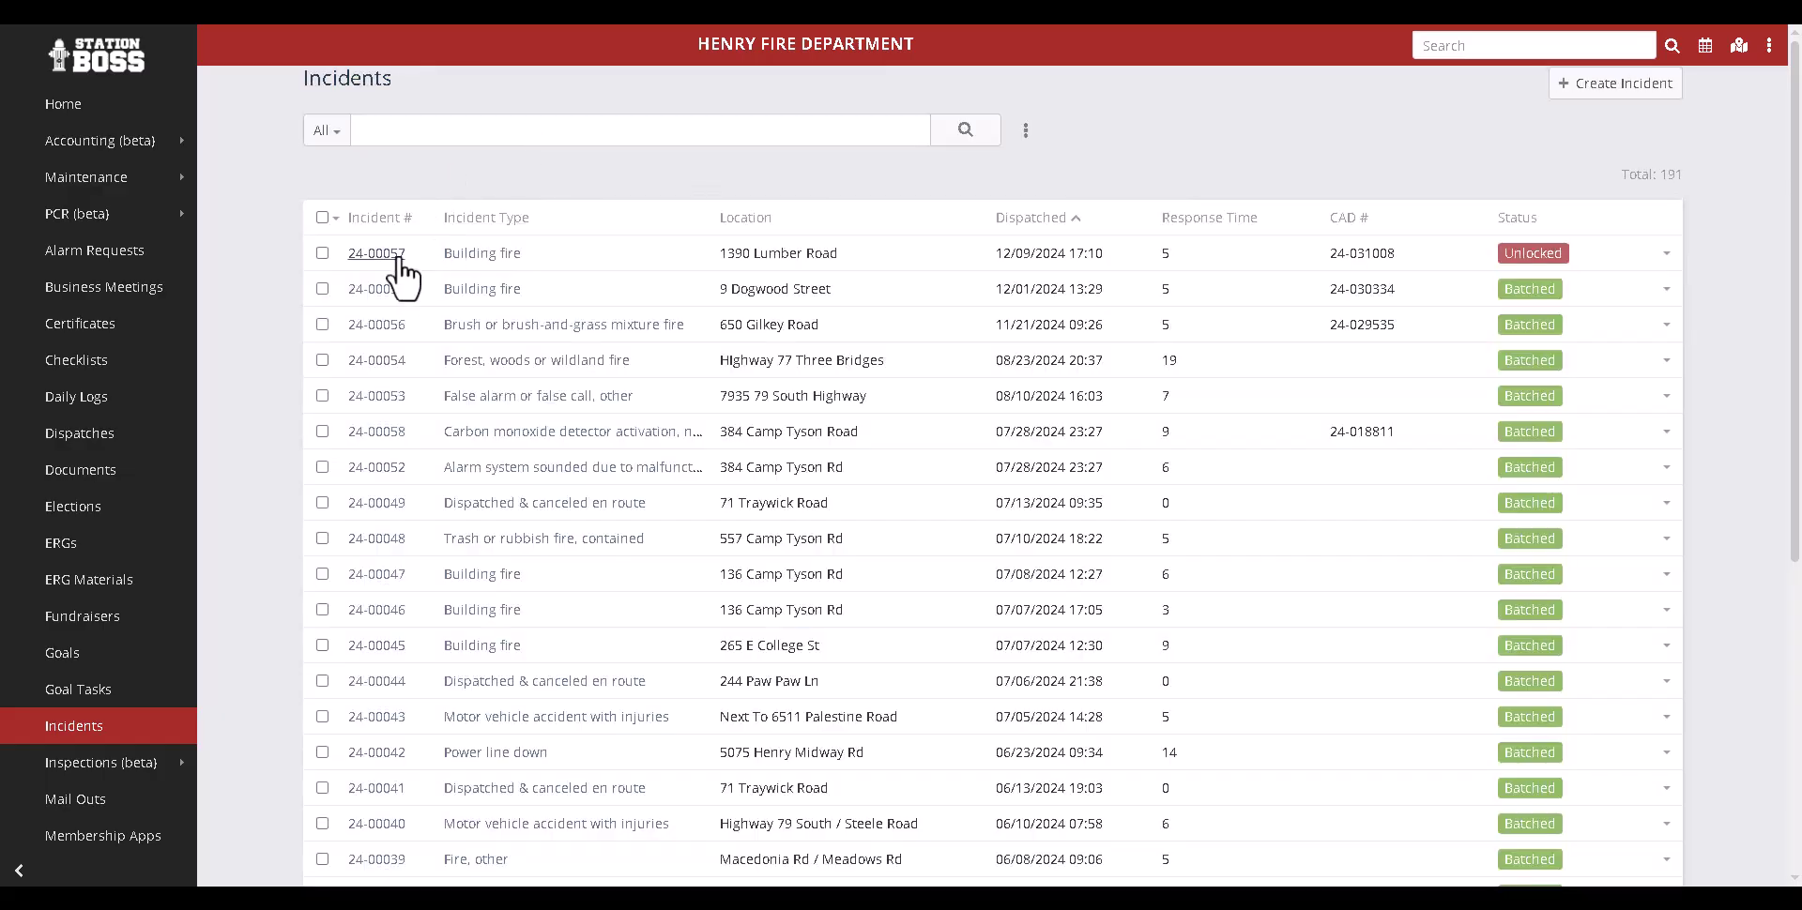
Step: Lock the existing building fire incident 24-00057 and mark it as passed
click(377, 253)
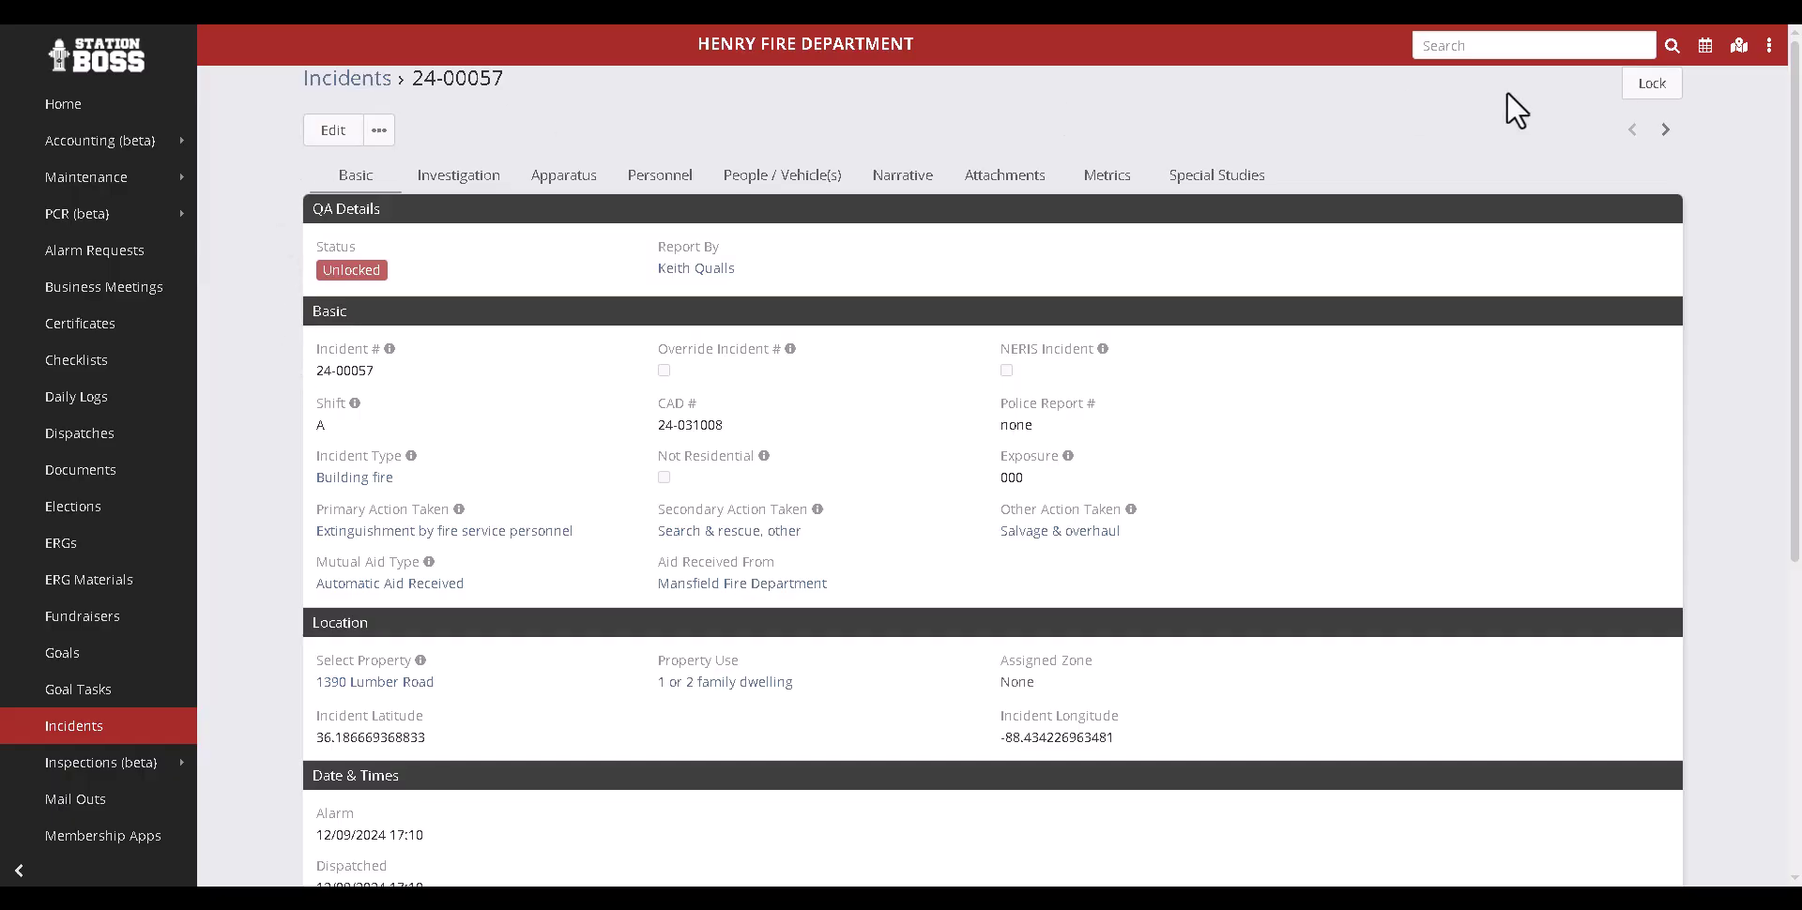
click(1652, 84)
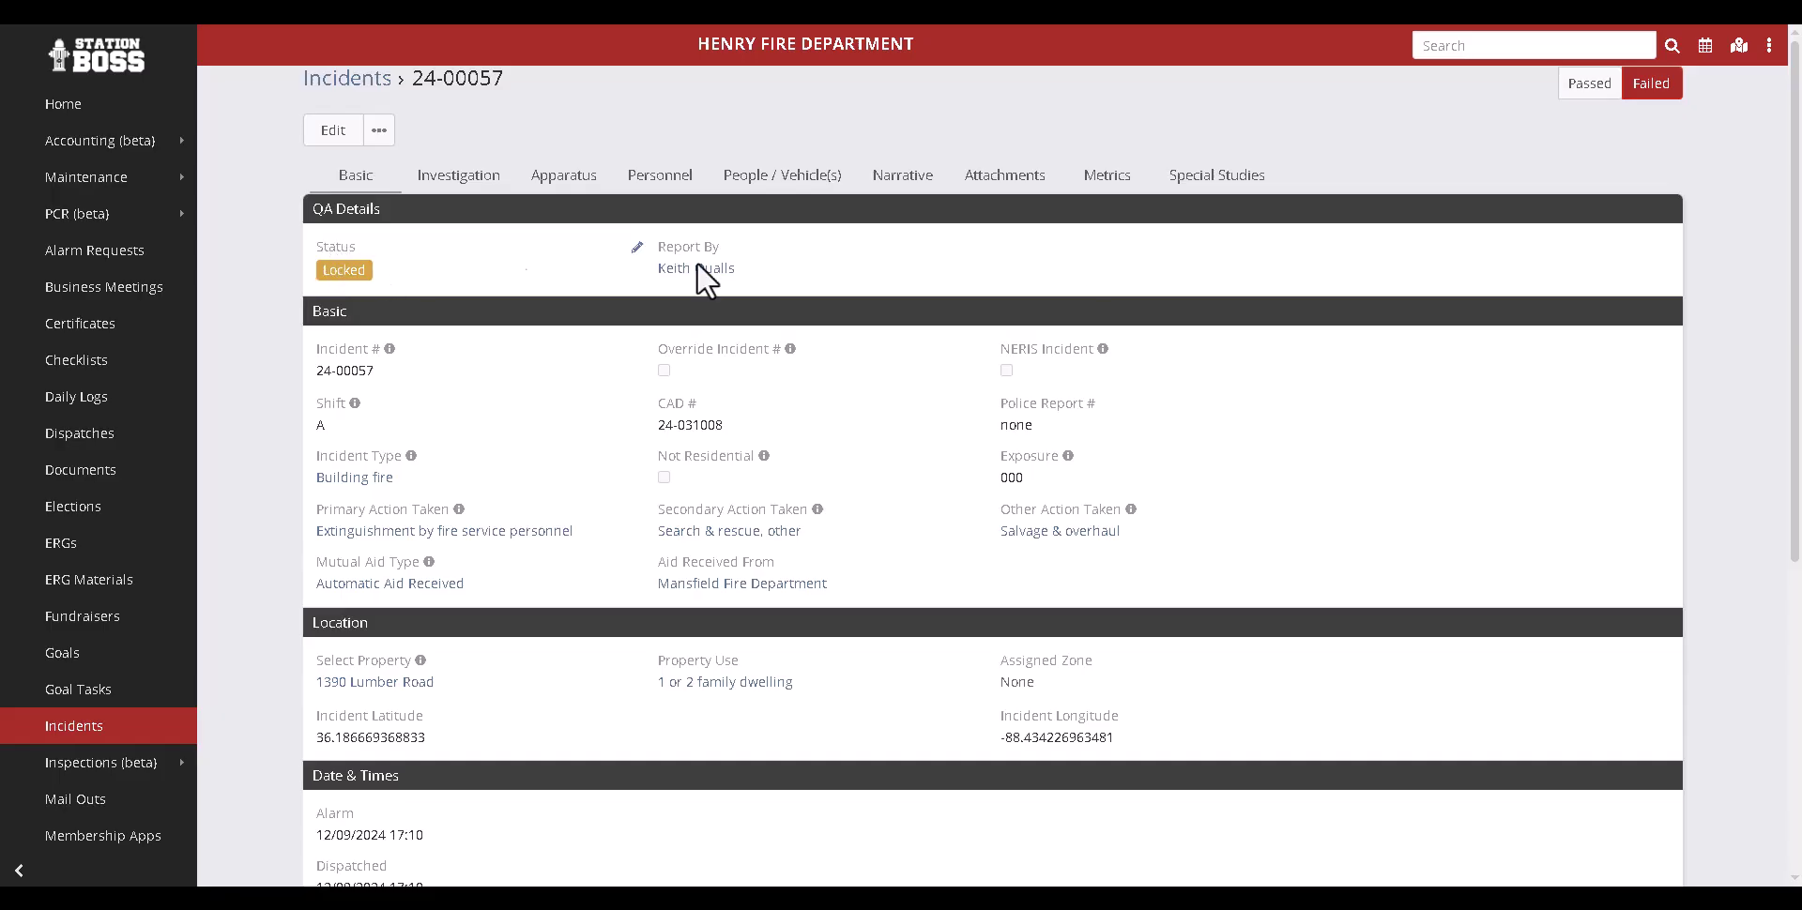
click(1589, 87)
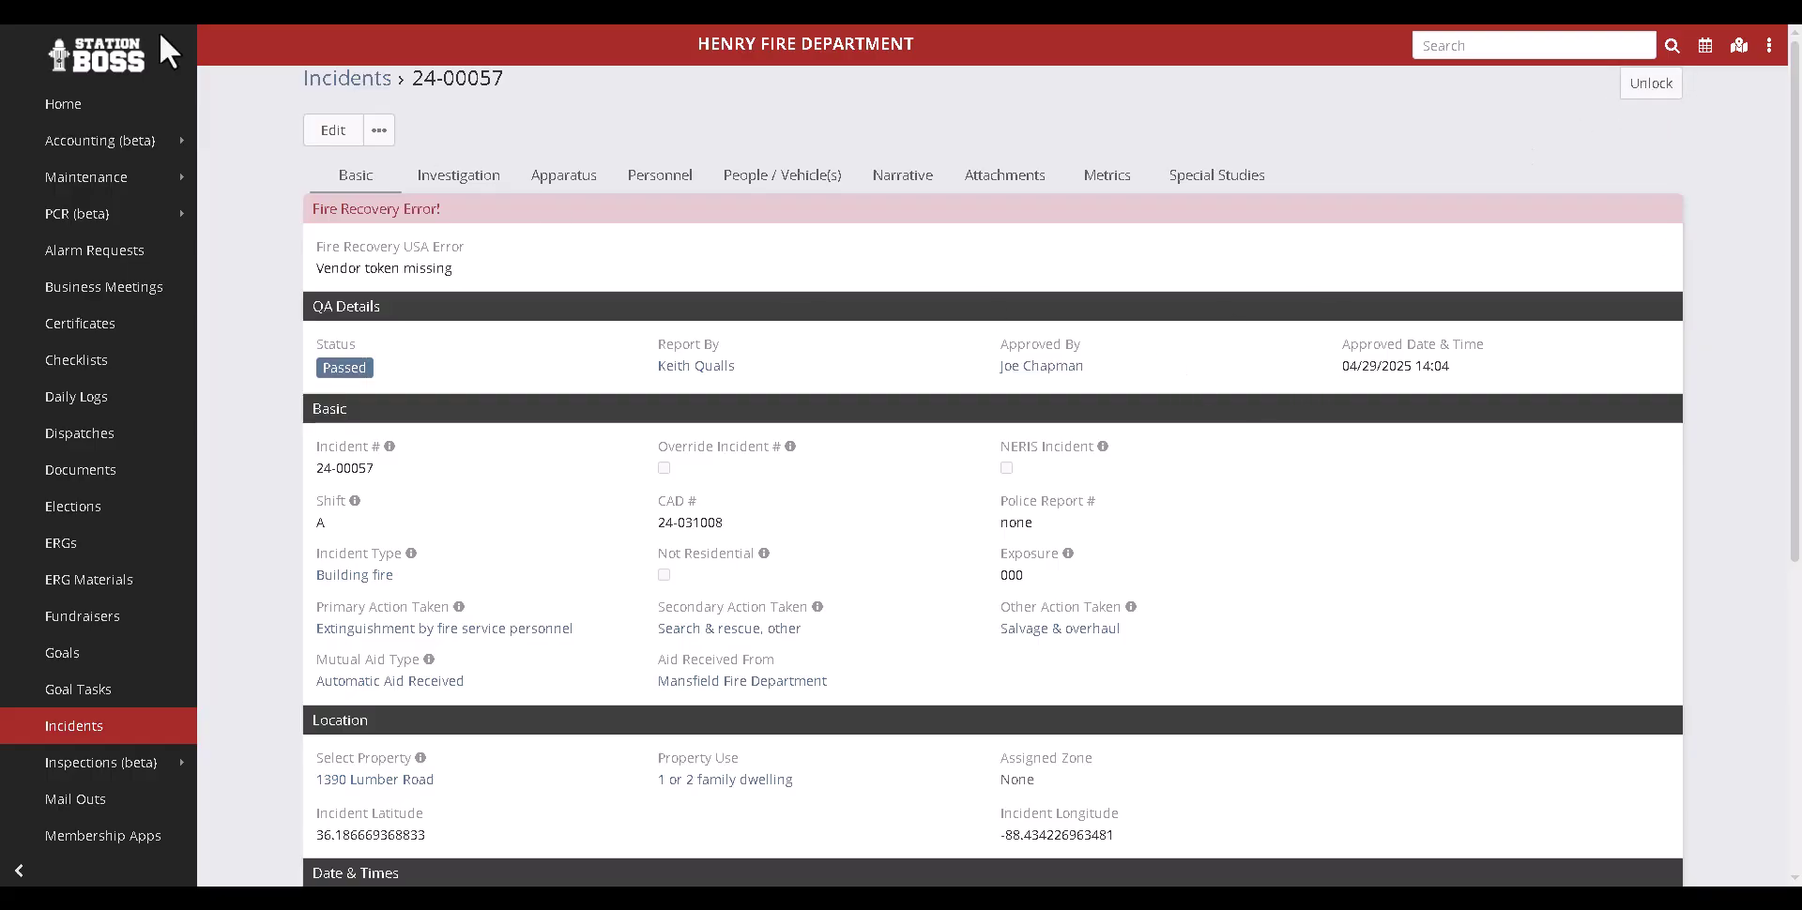
Step: Print incident 24-00057 to PDF using the Incident Report (Detailed) template
key(alt+Left)
click(367, 244)
click(379, 137)
click(376, 195)
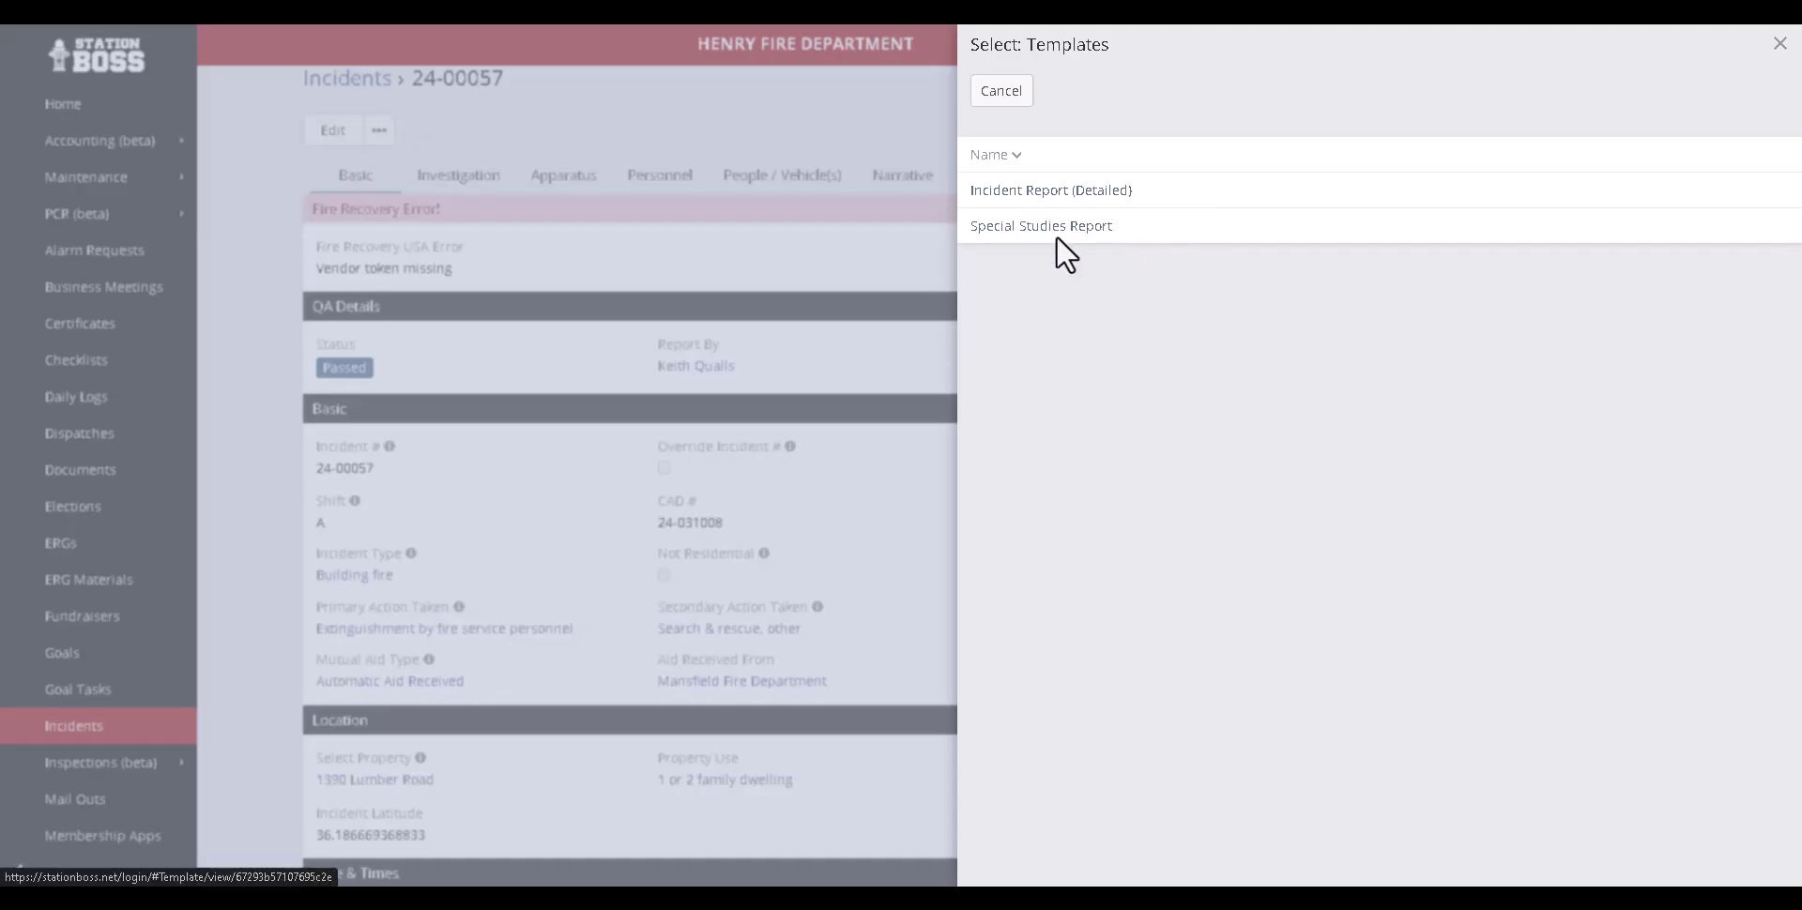
click(1032, 193)
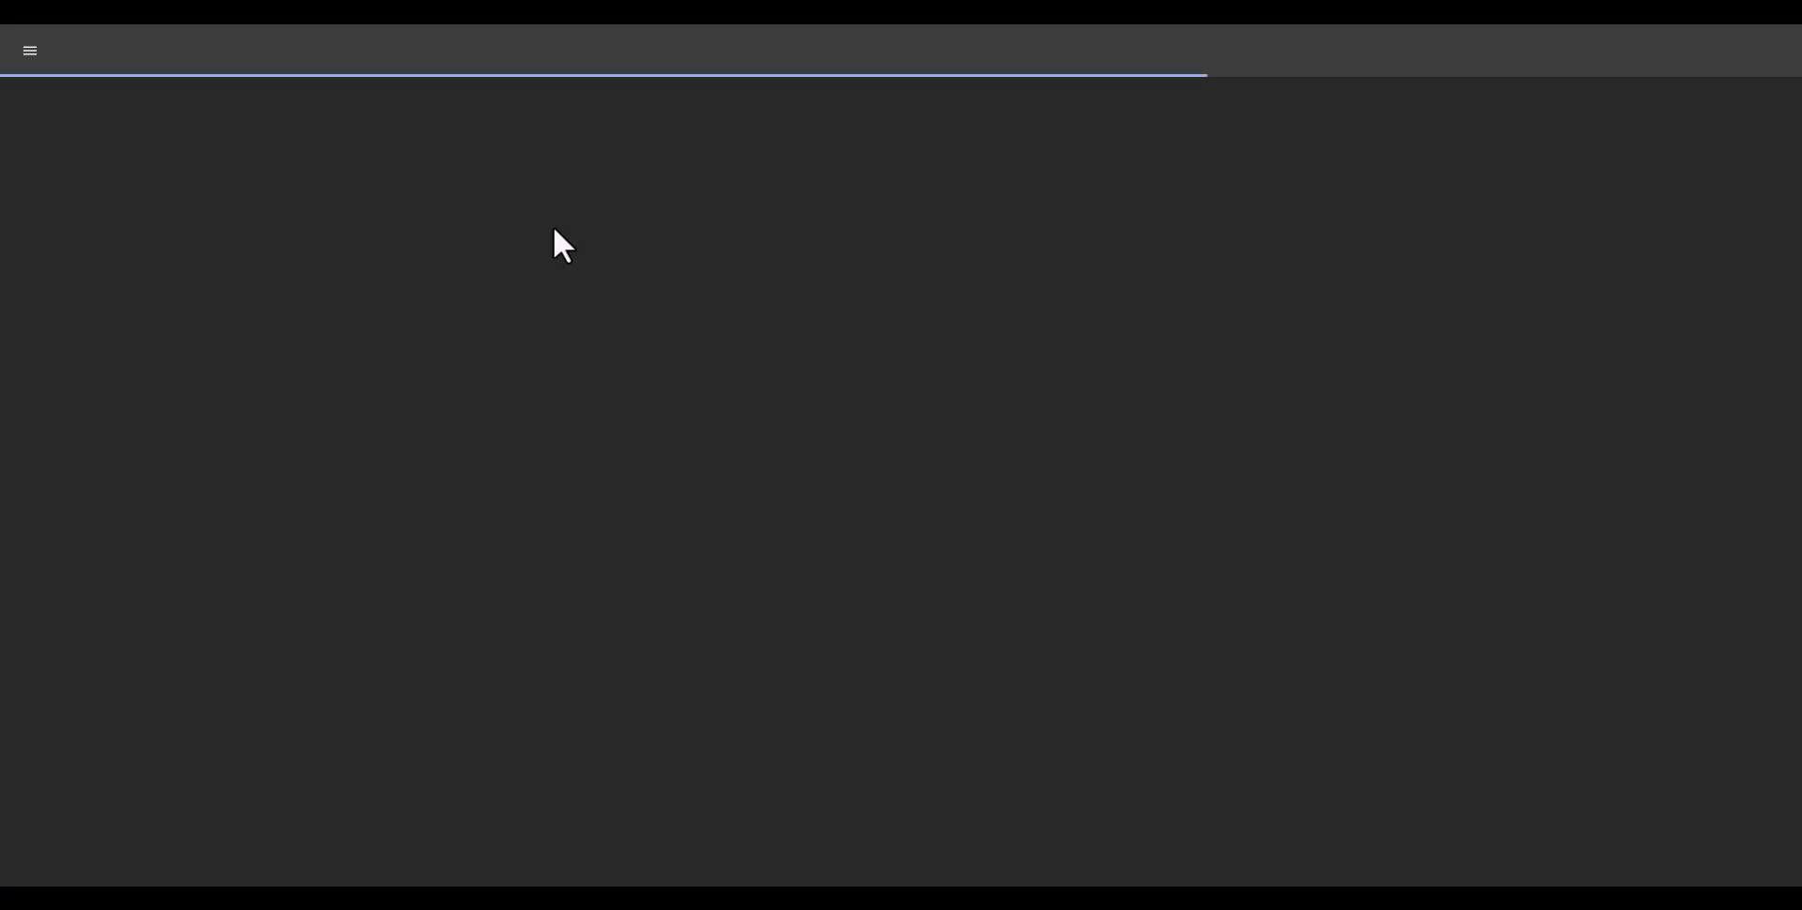
Step: Examine the printed report's incident details, narrative, personnel, apparatus, contacts, vehicles and patient sections
scroll(709, 413, down, 3)
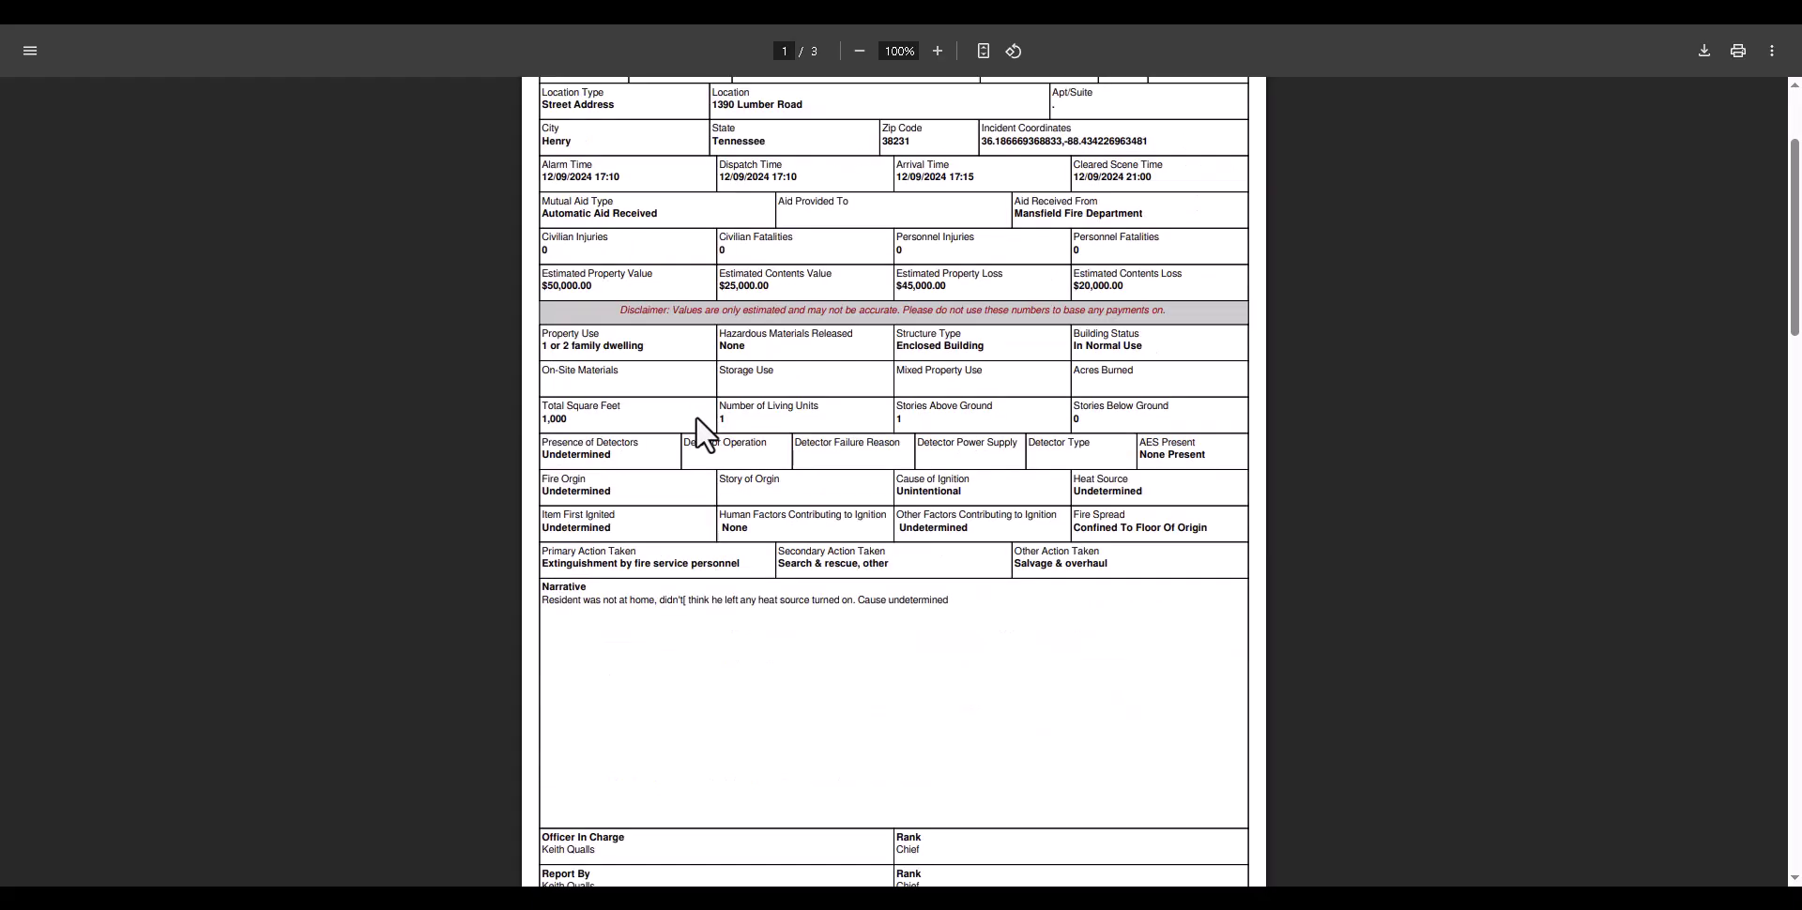
scroll(816, 601, down, 1)
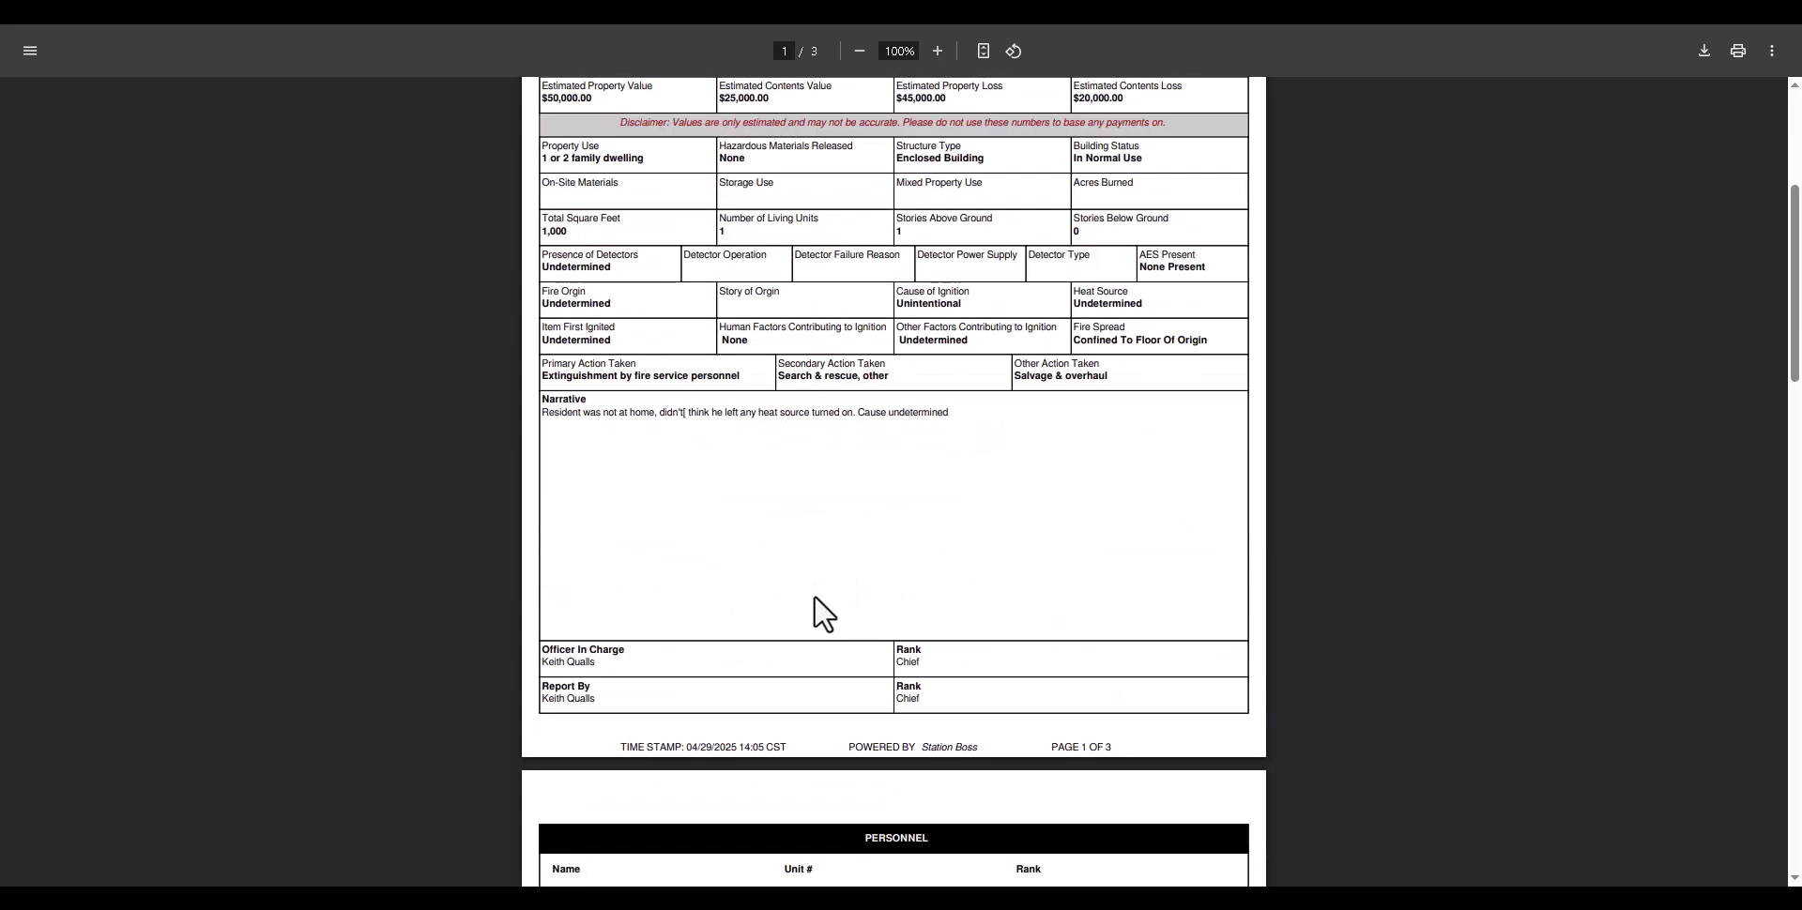
scroll(751, 593, down, 1)
scroll(757, 610, down, 5)
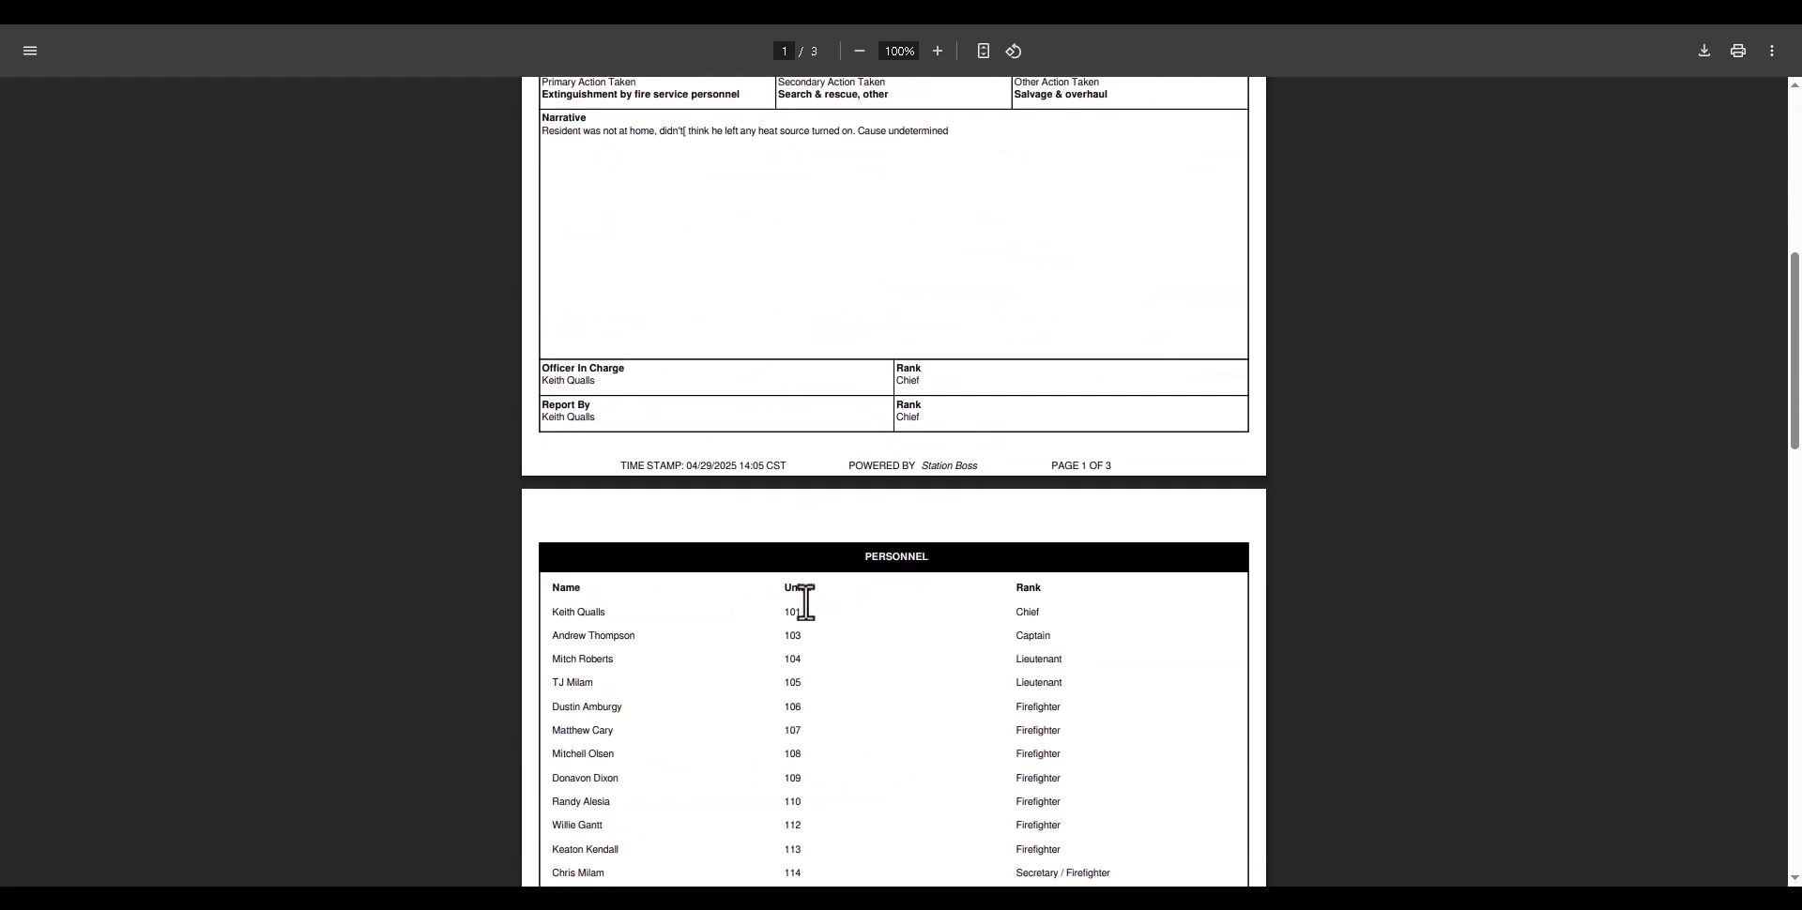
scroll(760, 565, down, 4)
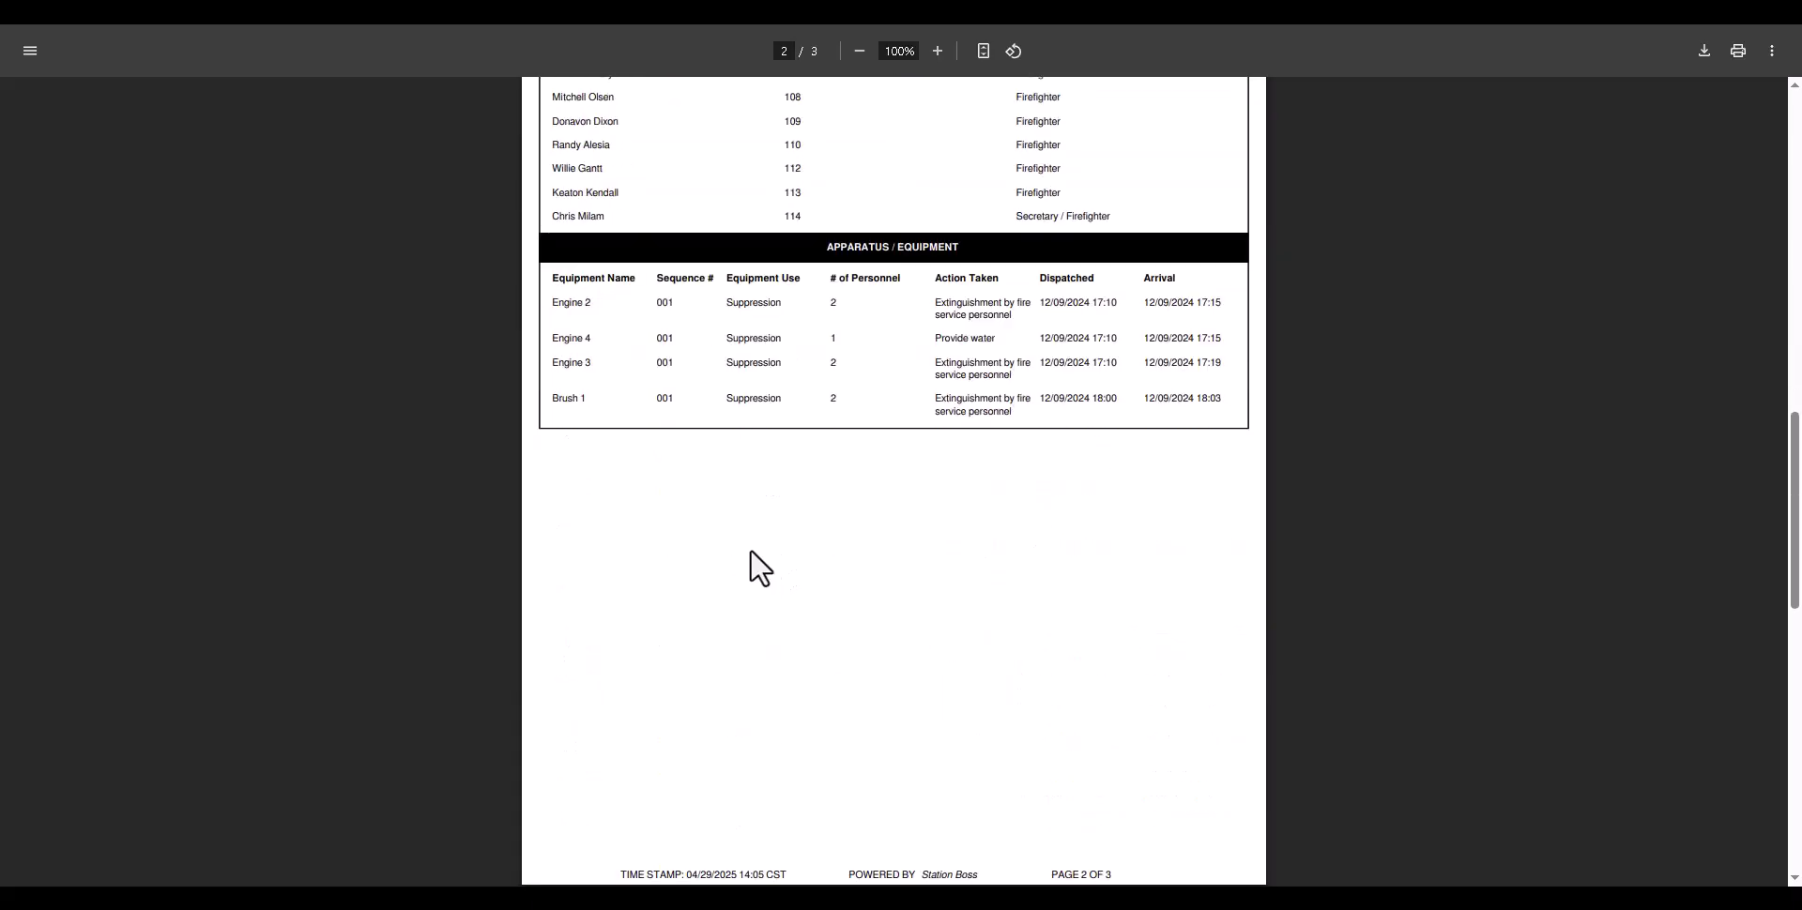
scroll(749, 639, down, 4)
scroll(743, 634, down, 7)
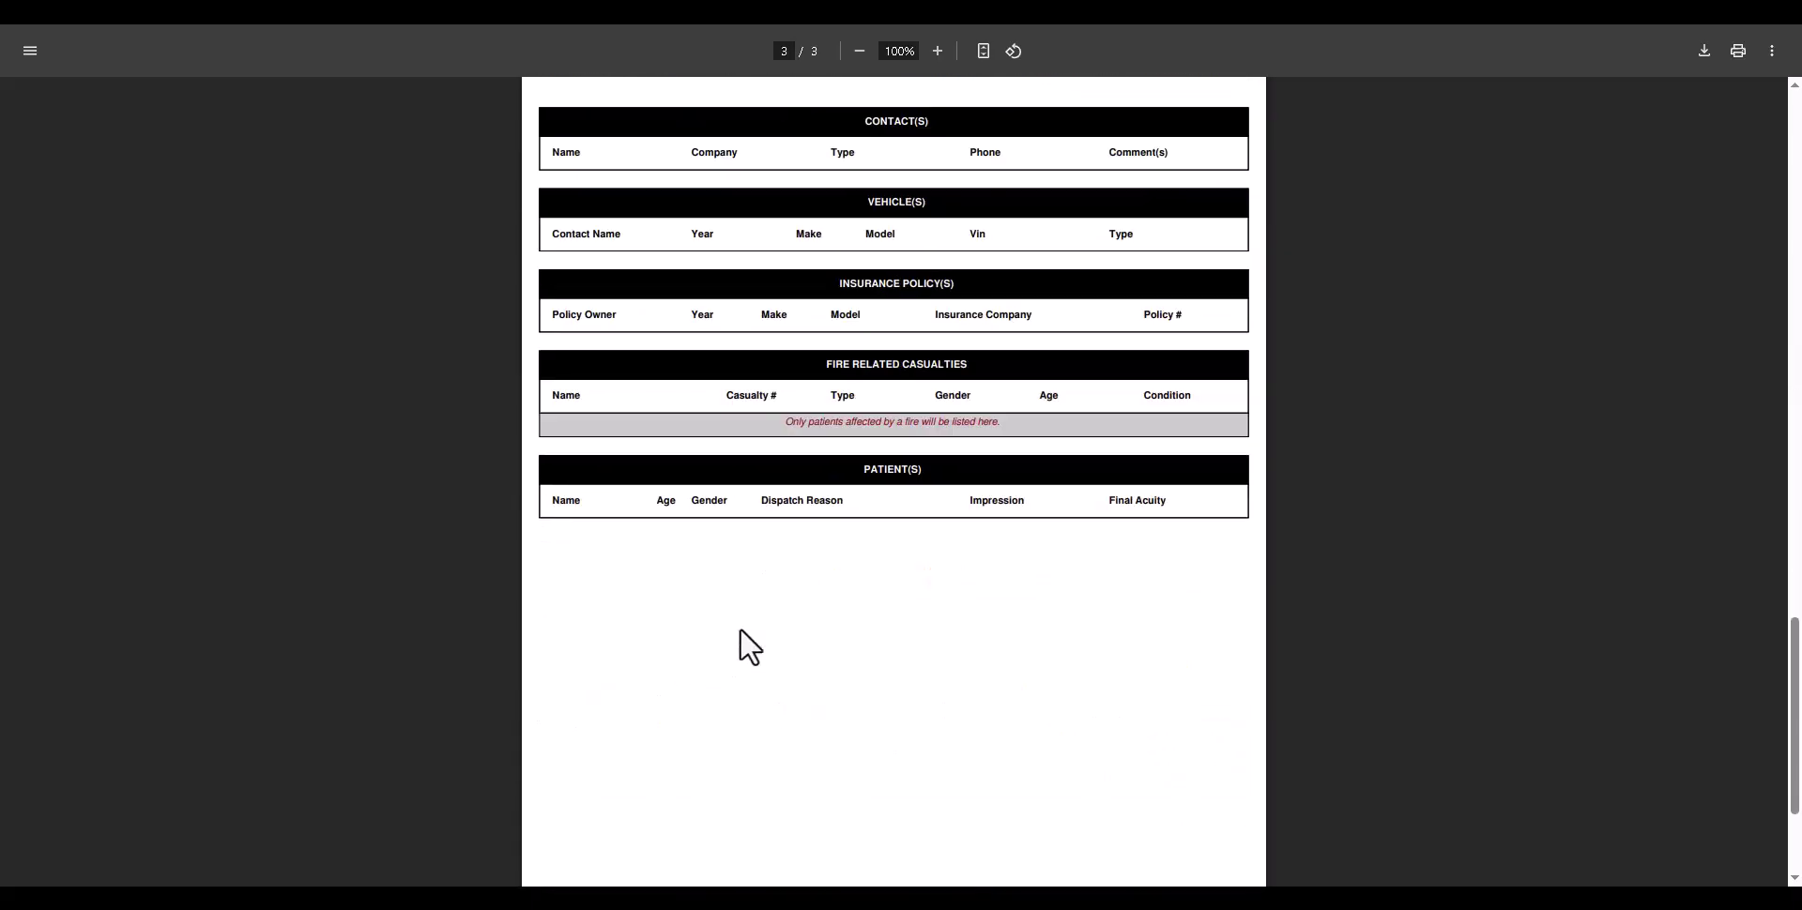
scroll(742, 644, up, 3)
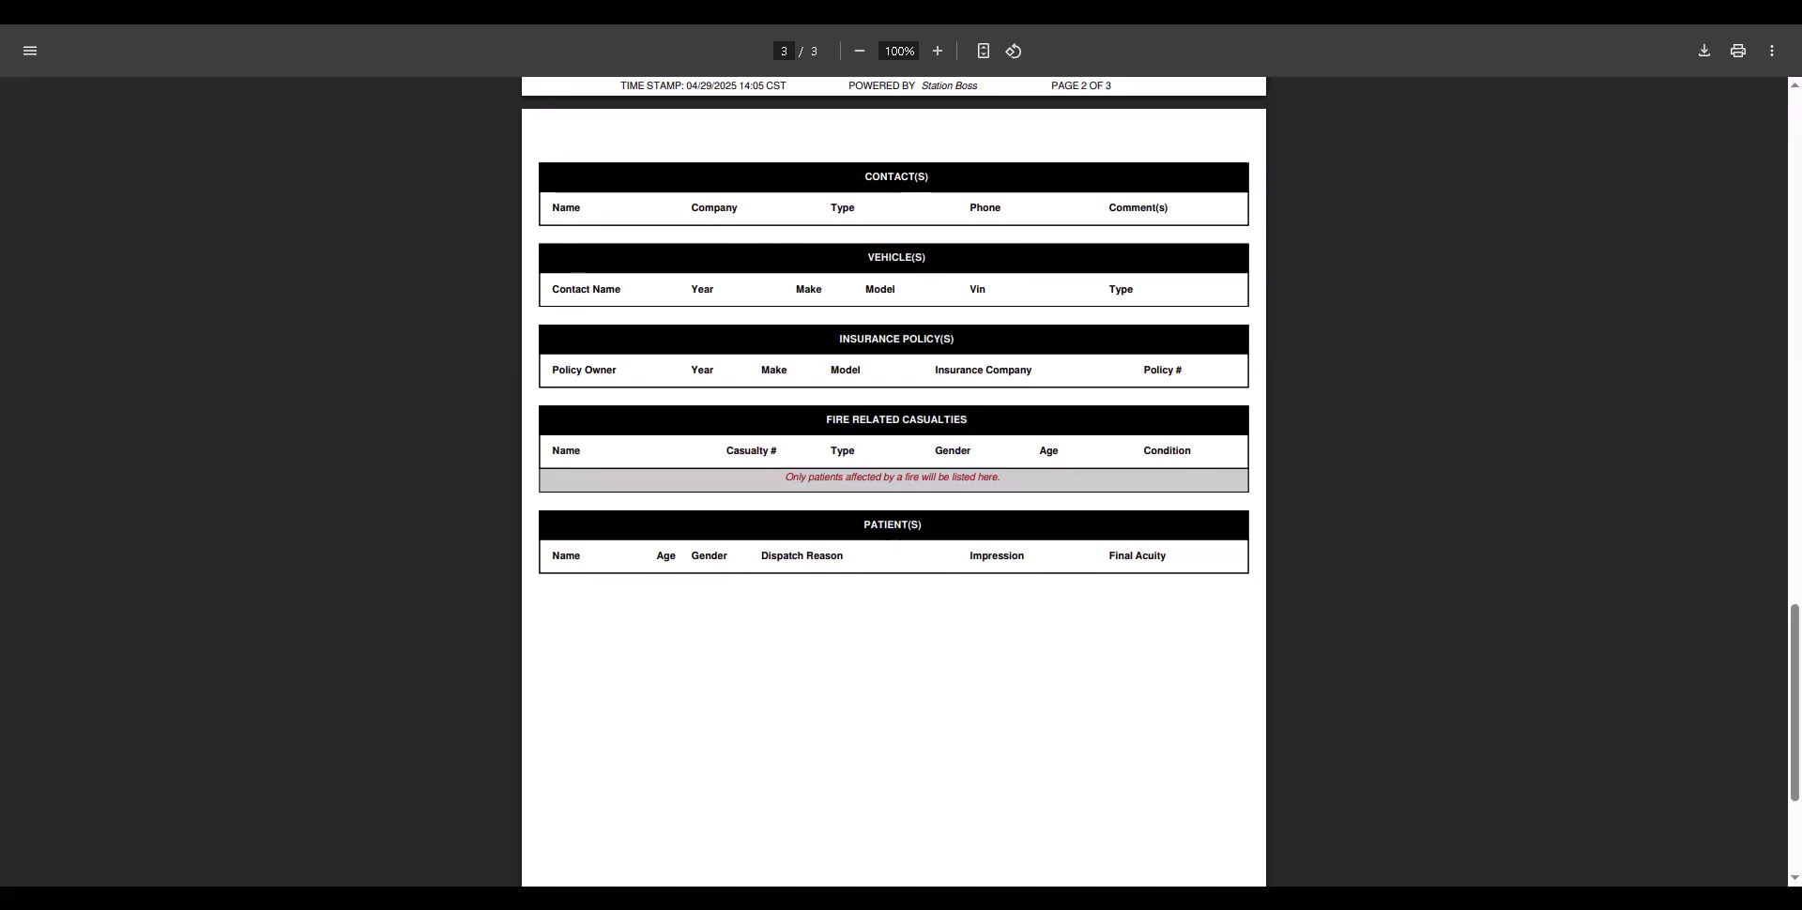
Step: Return from the report to the incidents list and filter it to Pending Batch
click(122, 11)
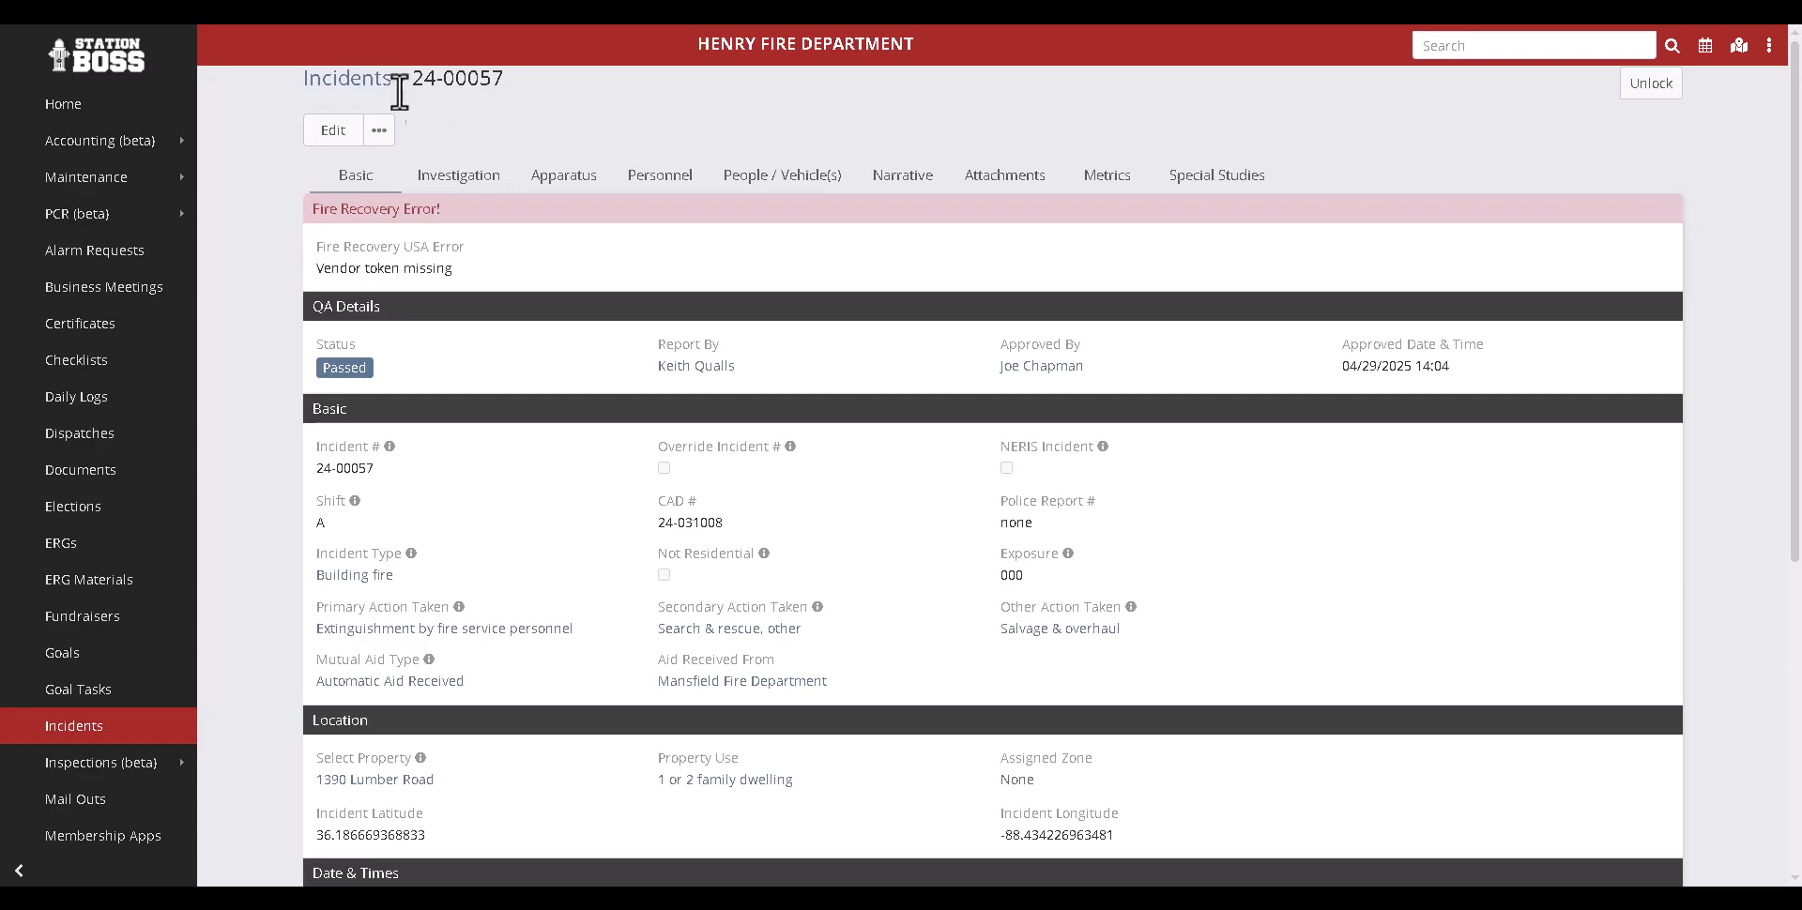
click(347, 79)
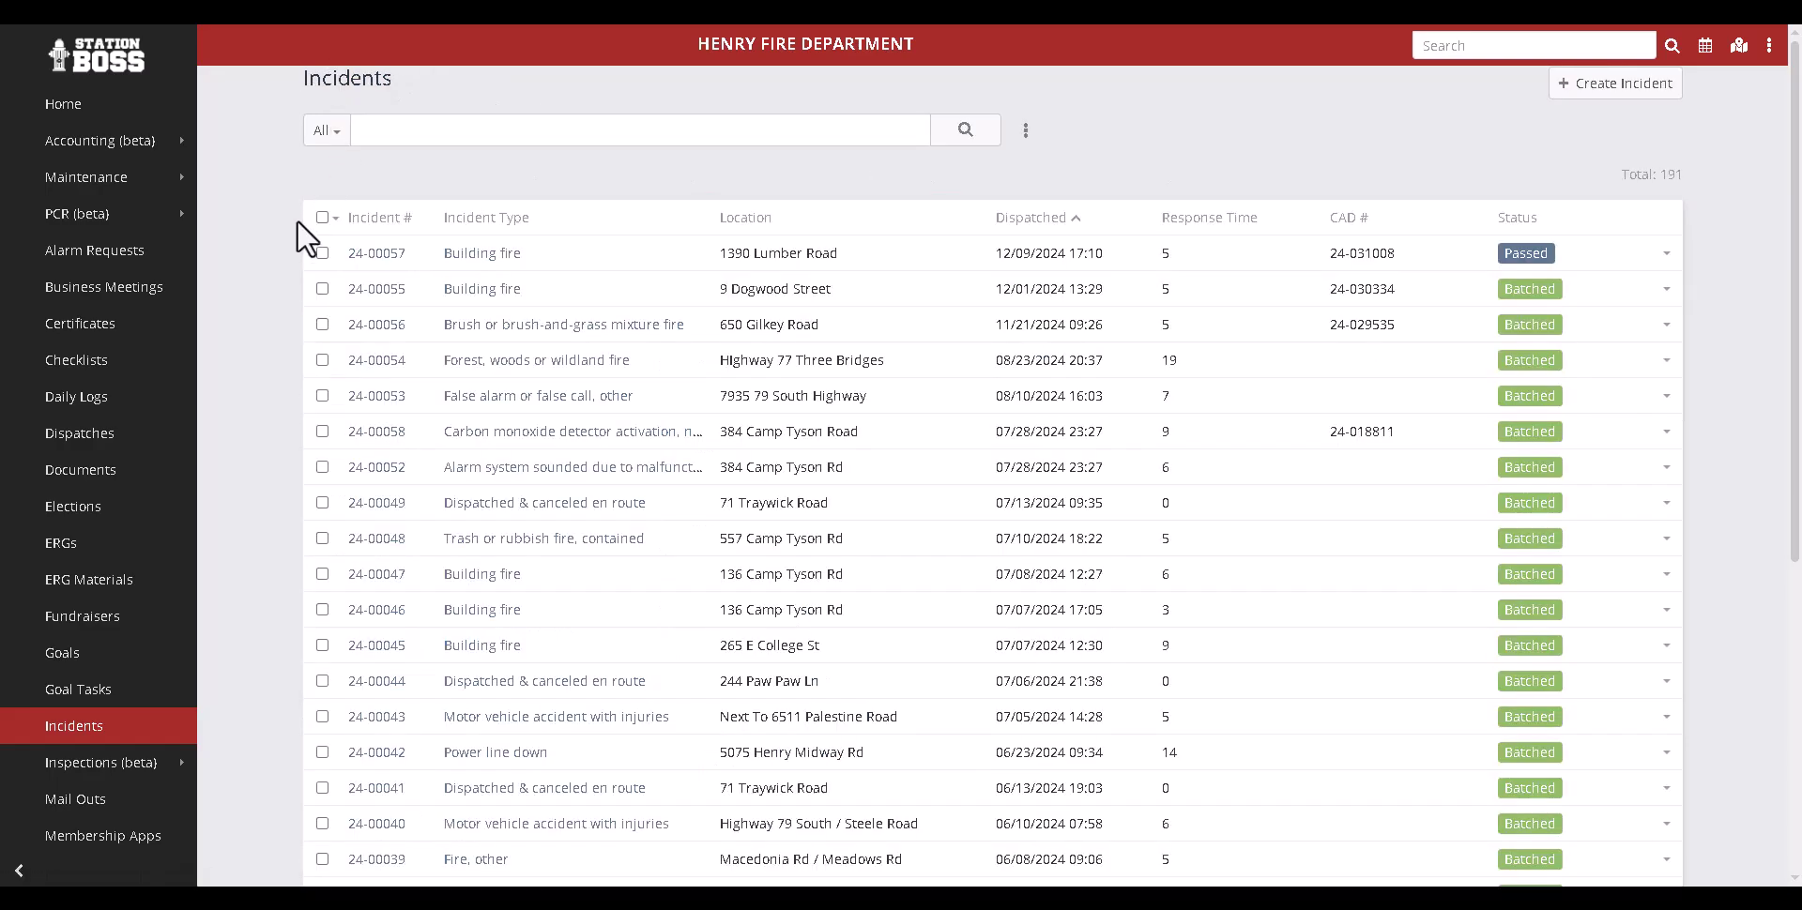
click(335, 133)
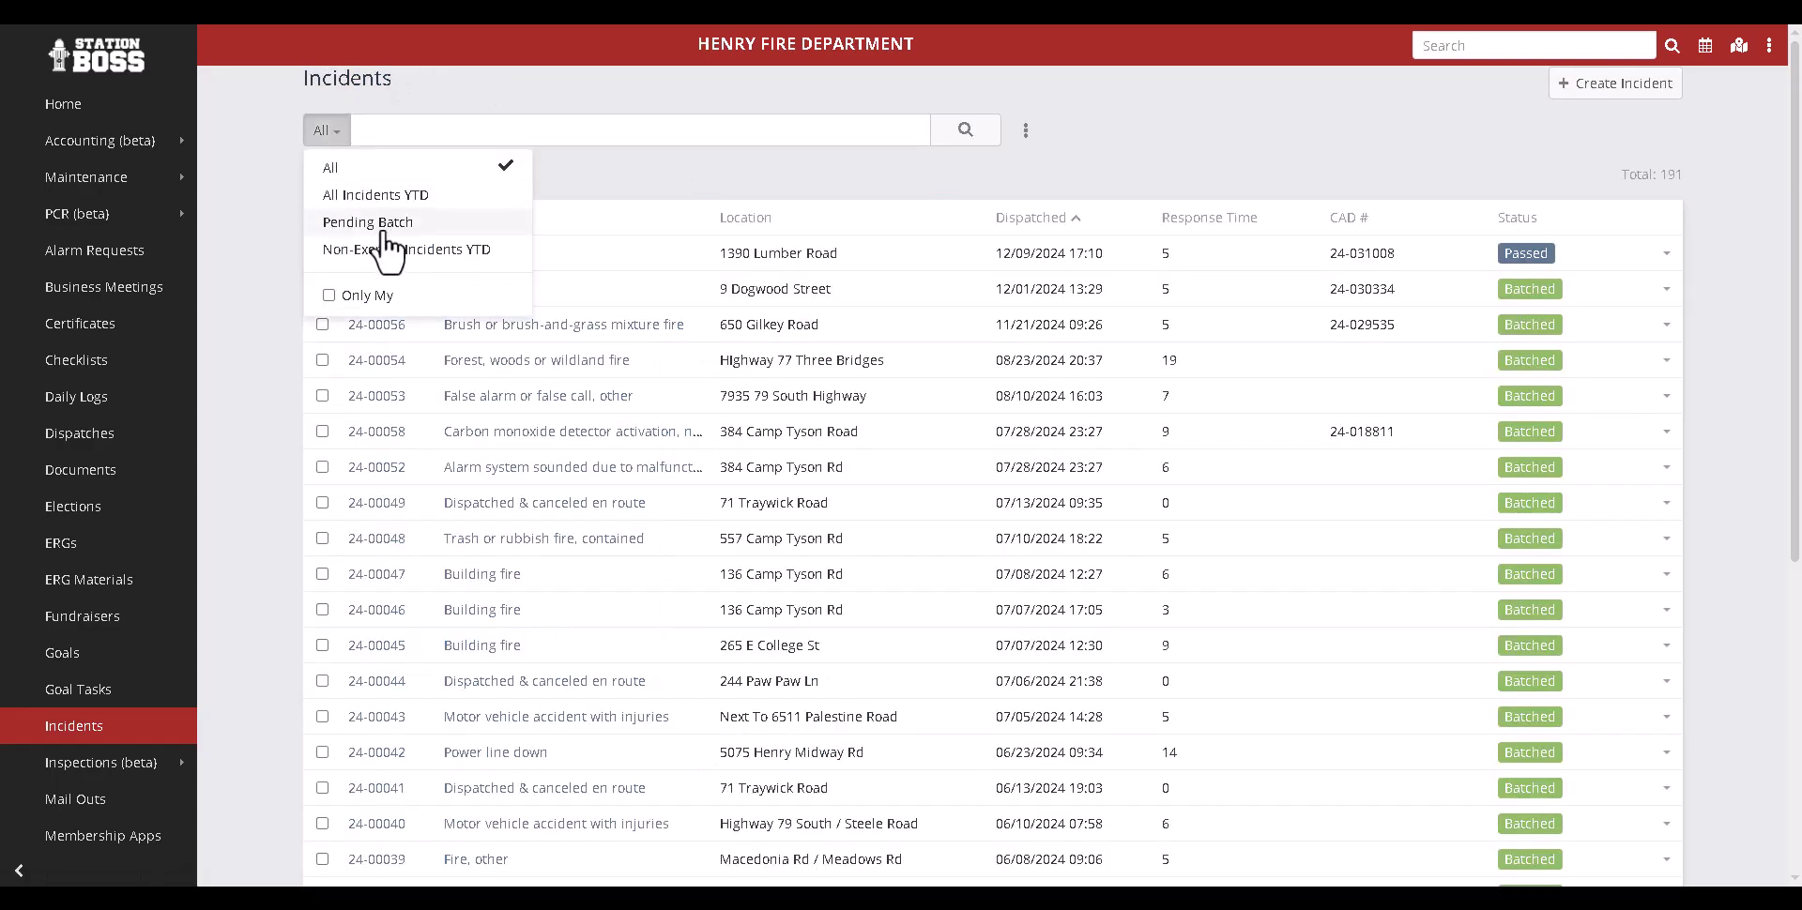
click(384, 226)
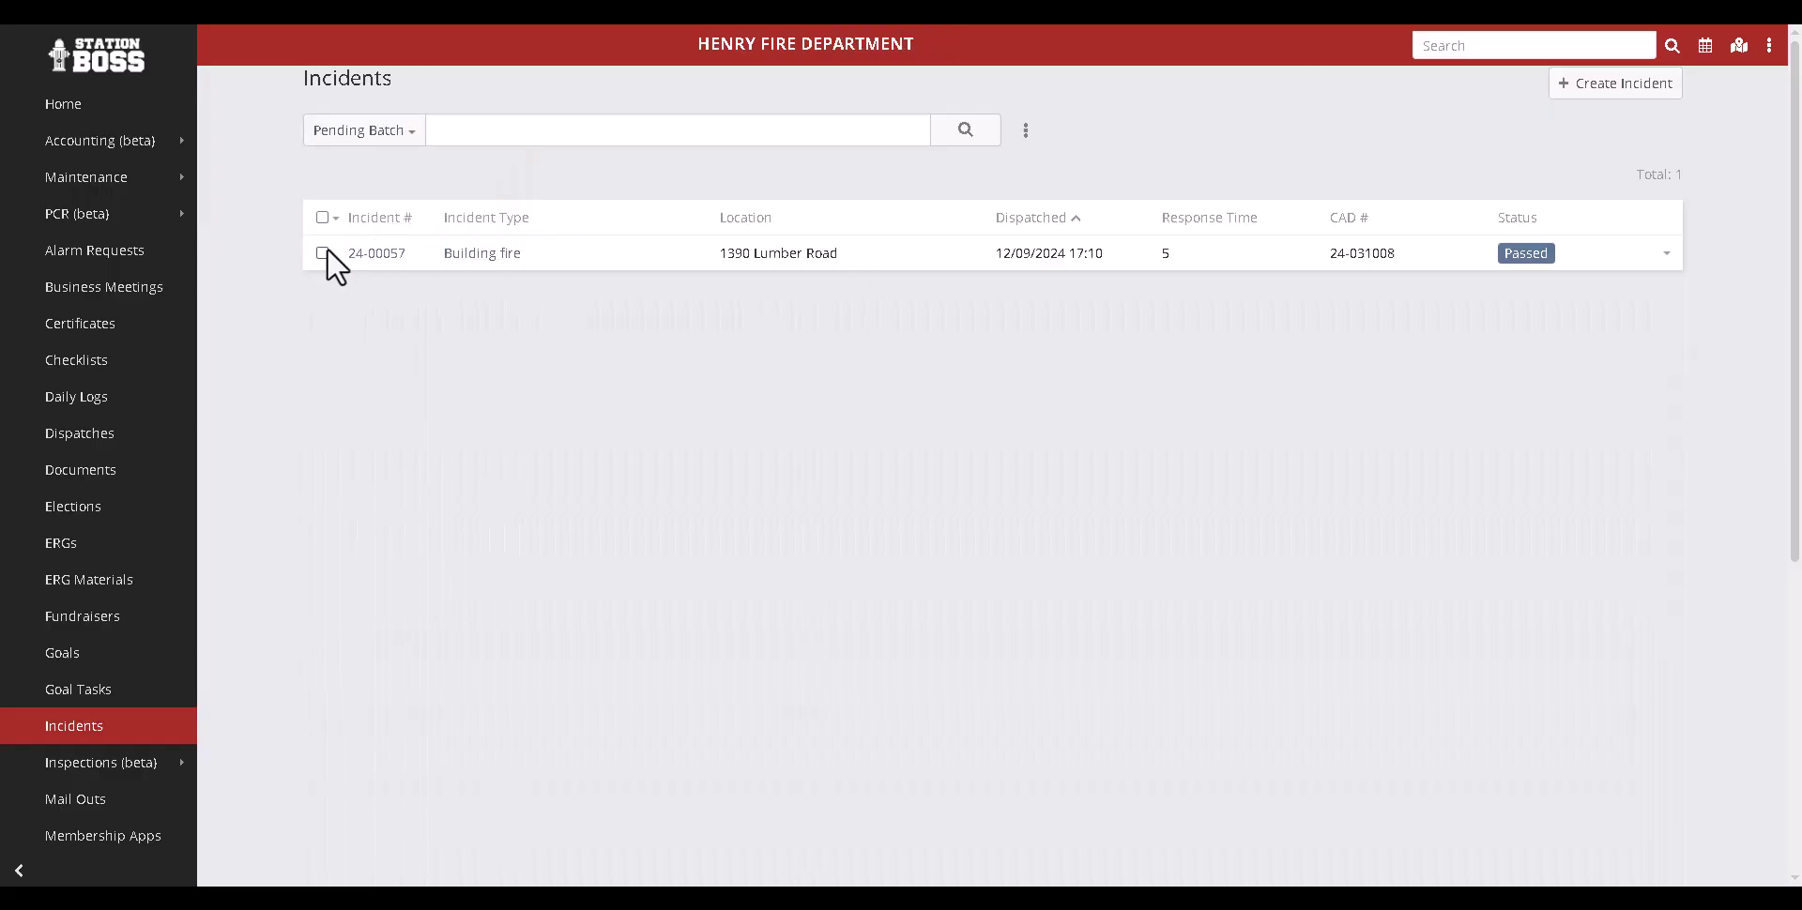
Step: Select the pending incident 24-00057 and view the bulk actions available for it without running any
click(322, 252)
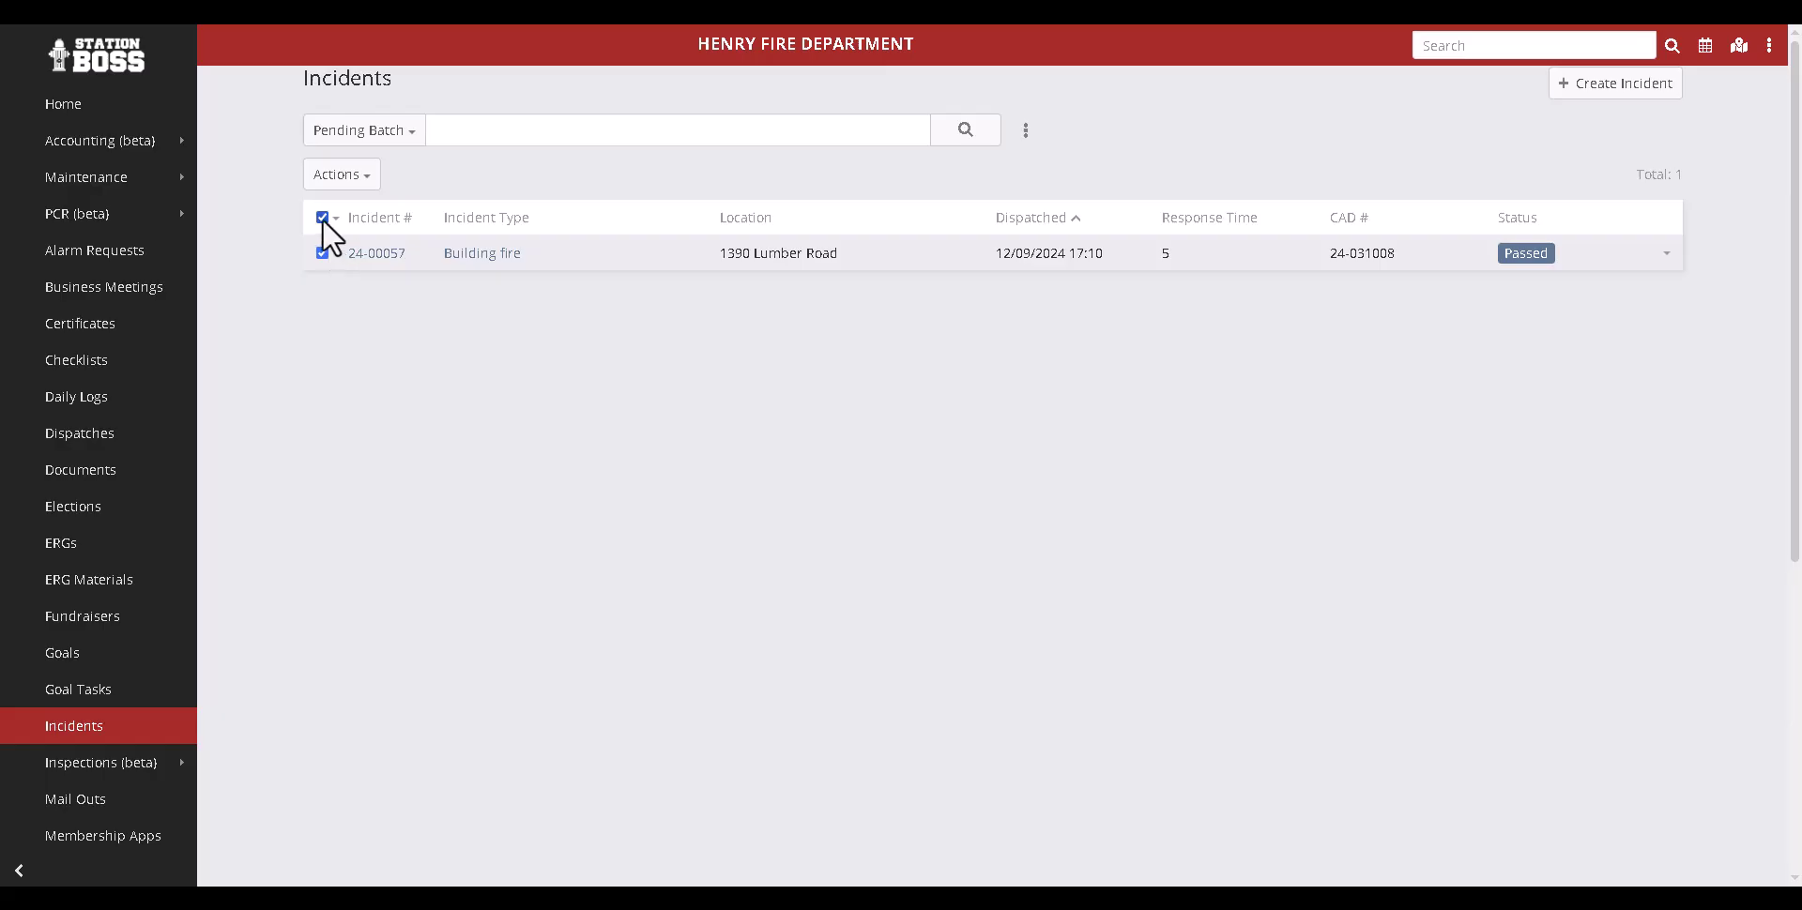
click(345, 176)
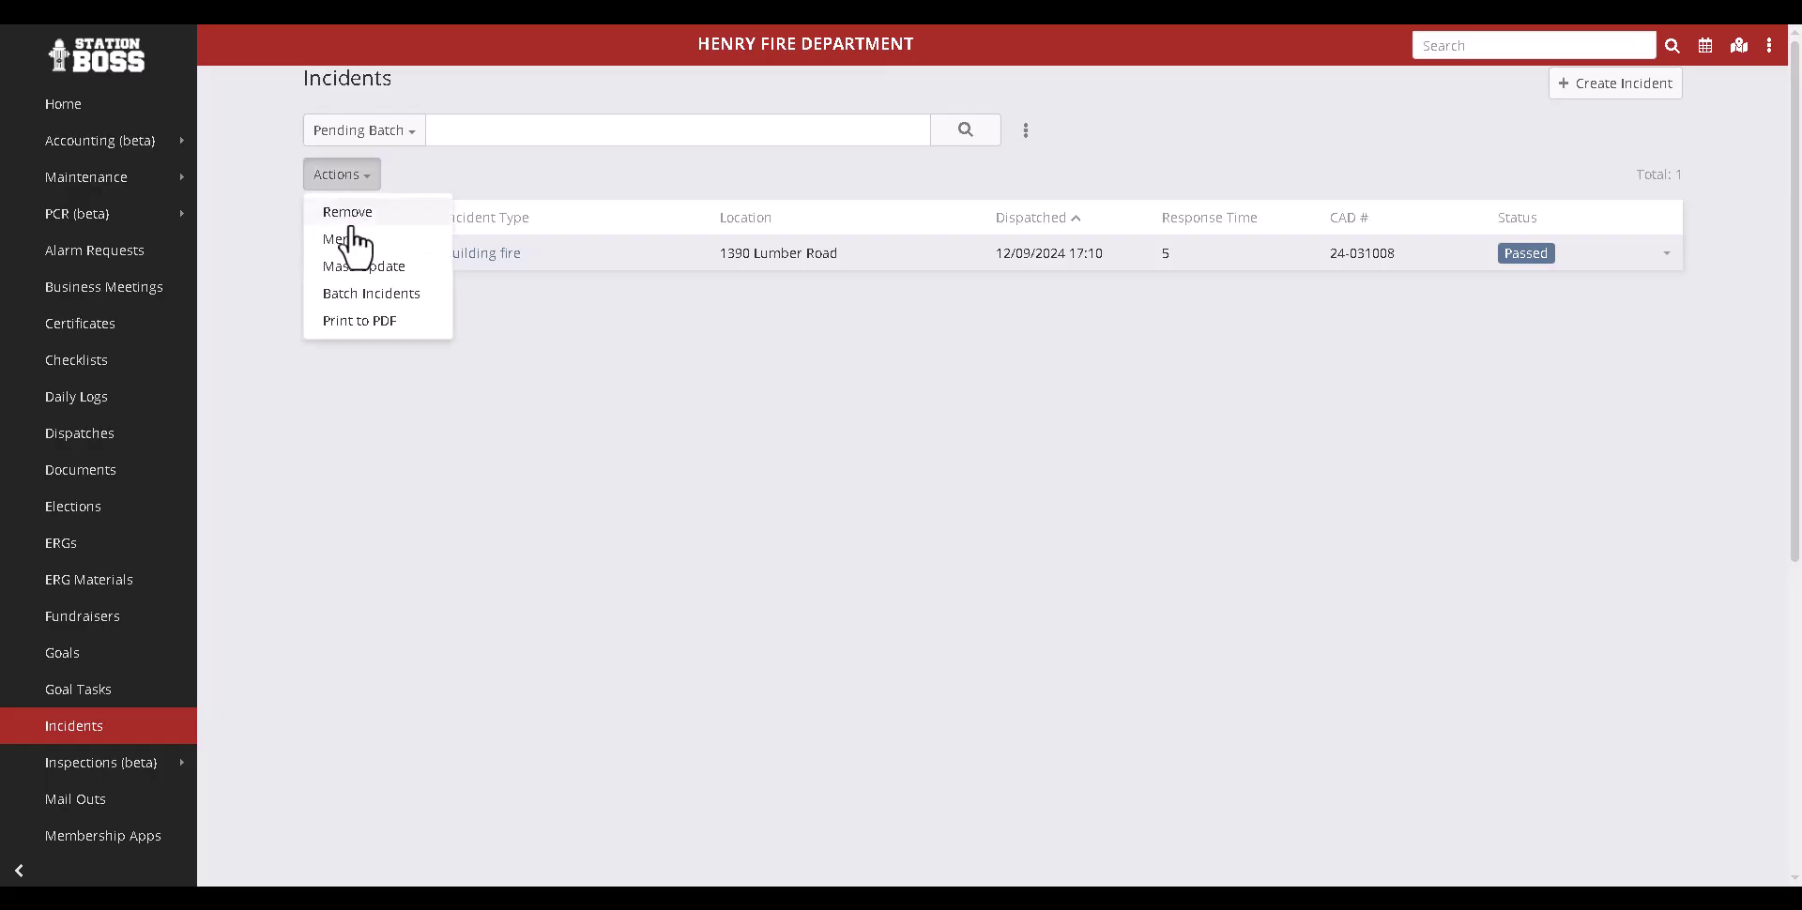
click(257, 289)
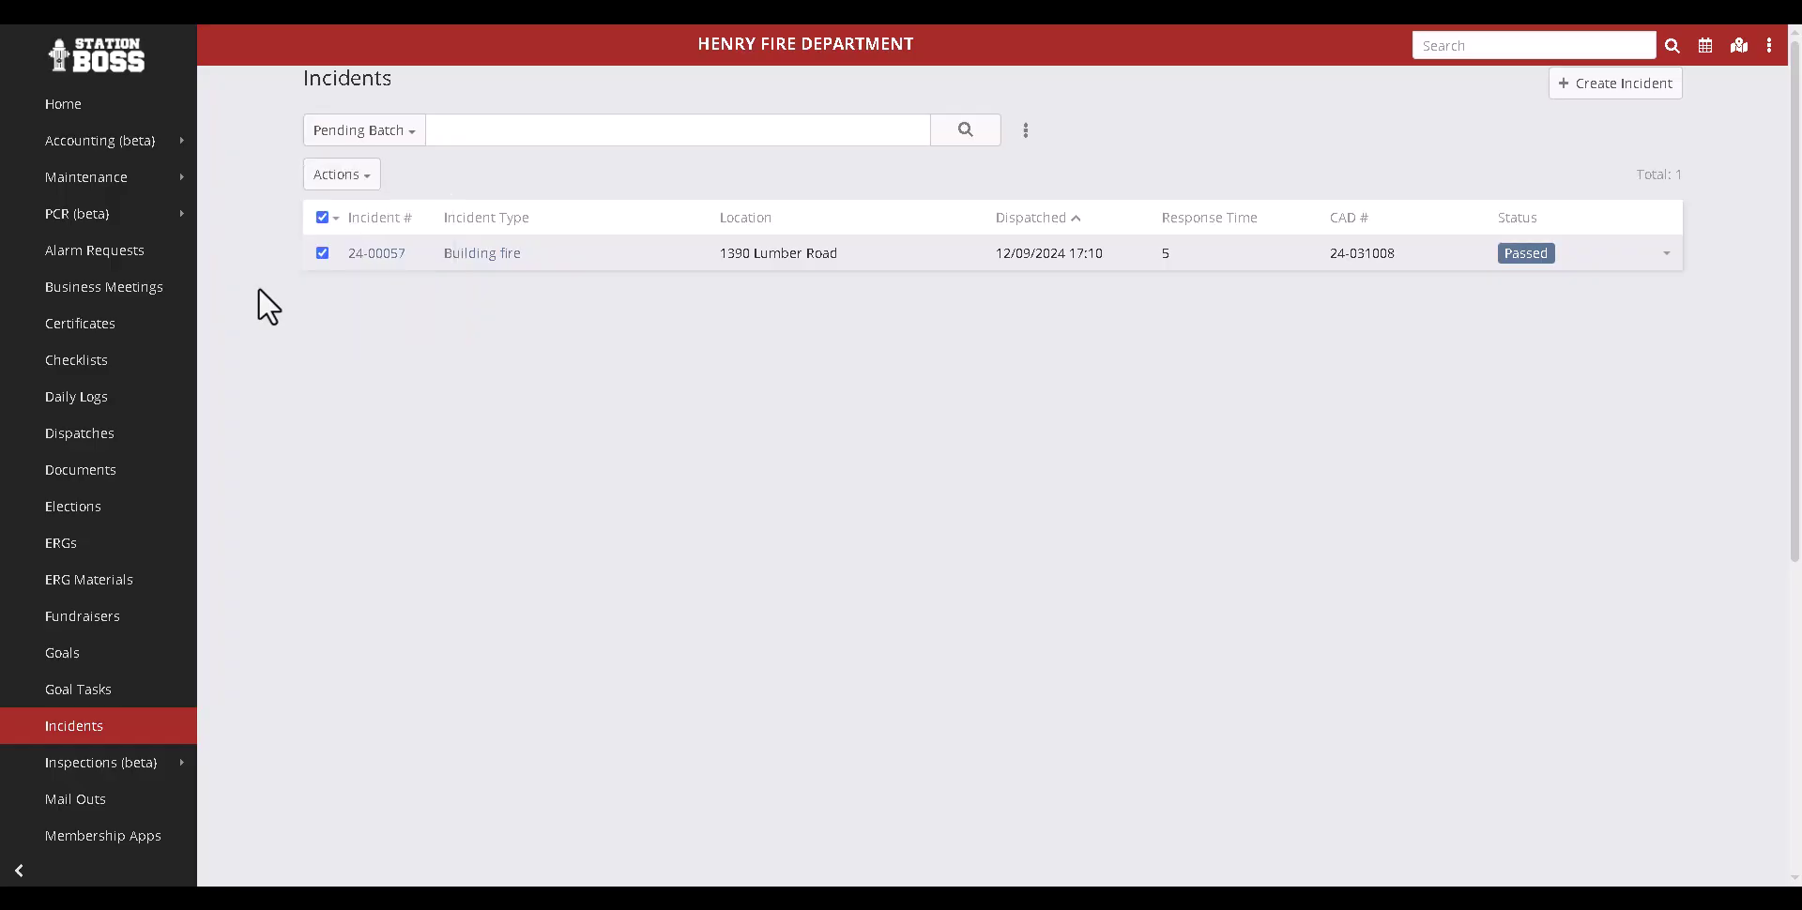
Step: Open the list of NFIRS batches from the data settings
scroll(117, 544, down, 4)
scroll(117, 563, down, 2)
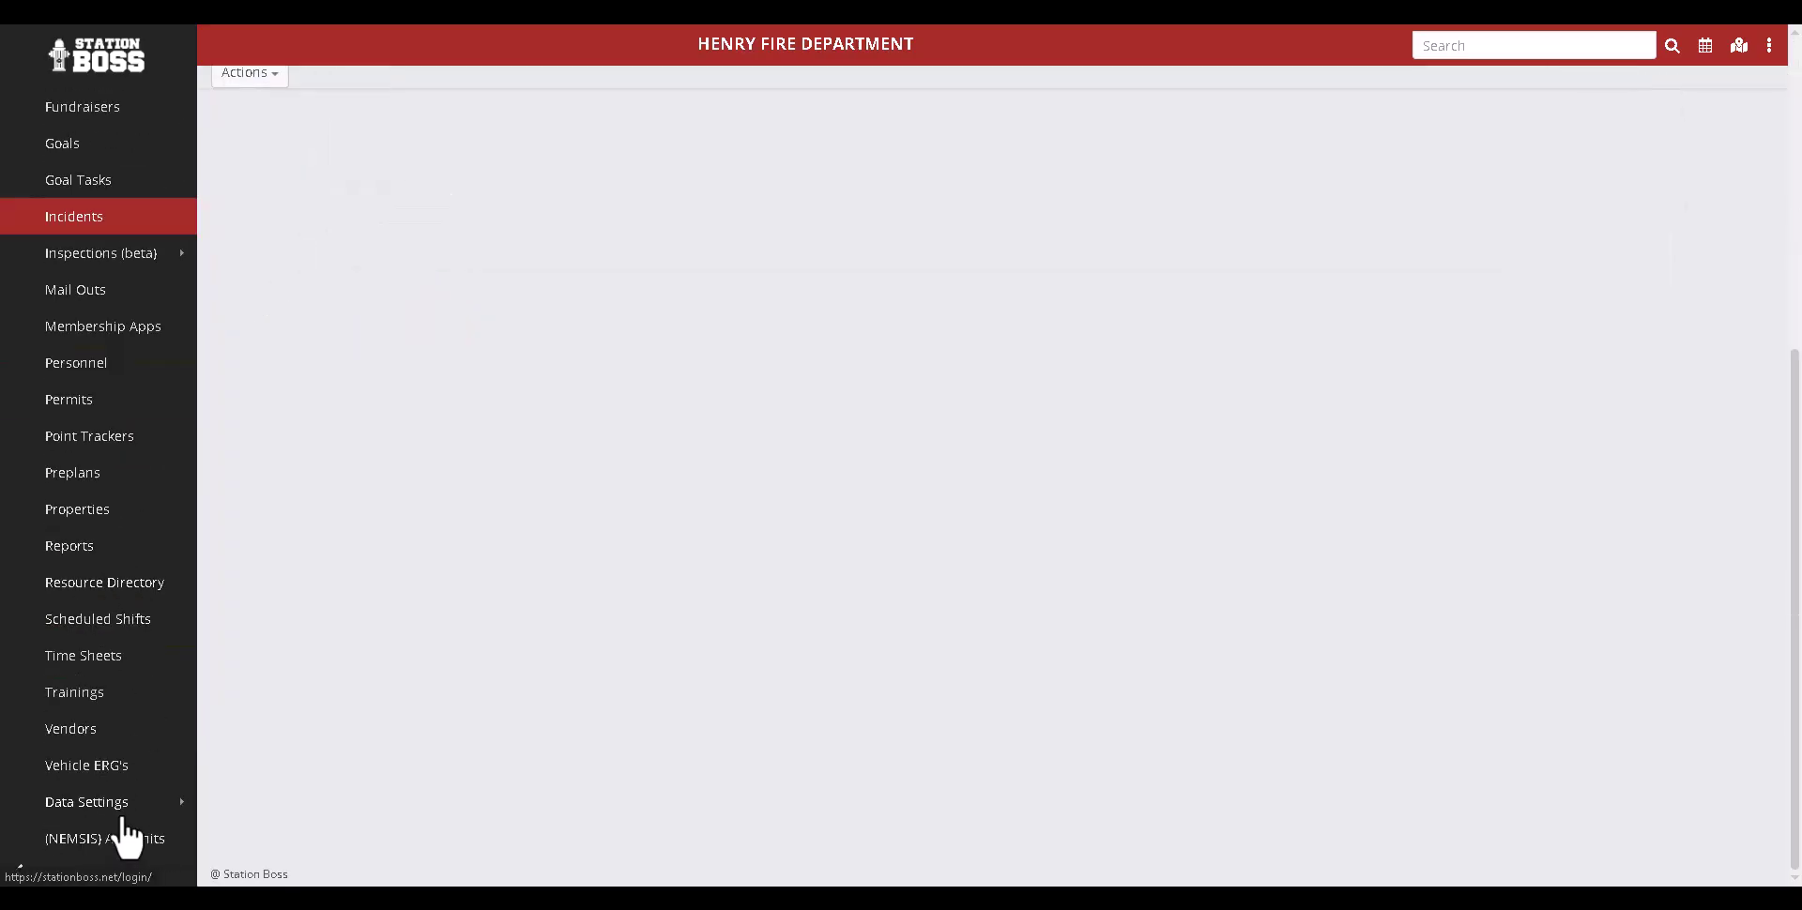
click(130, 805)
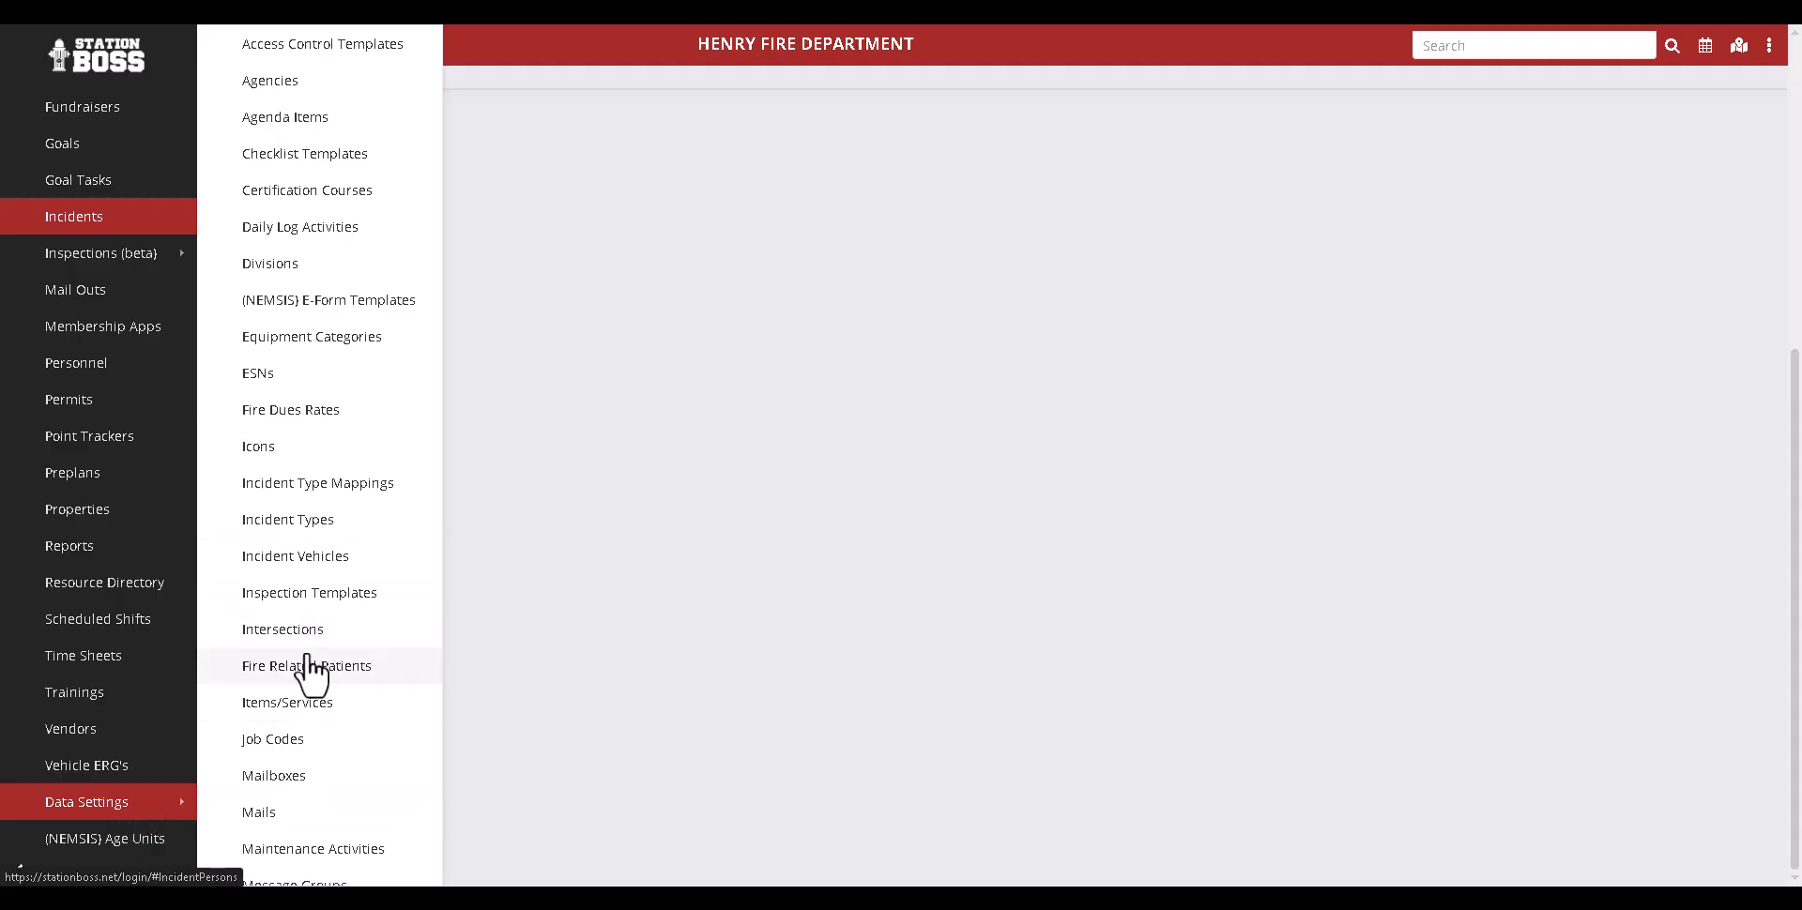
scroll(326, 781, up, 5)
scroll(330, 771, down, 4)
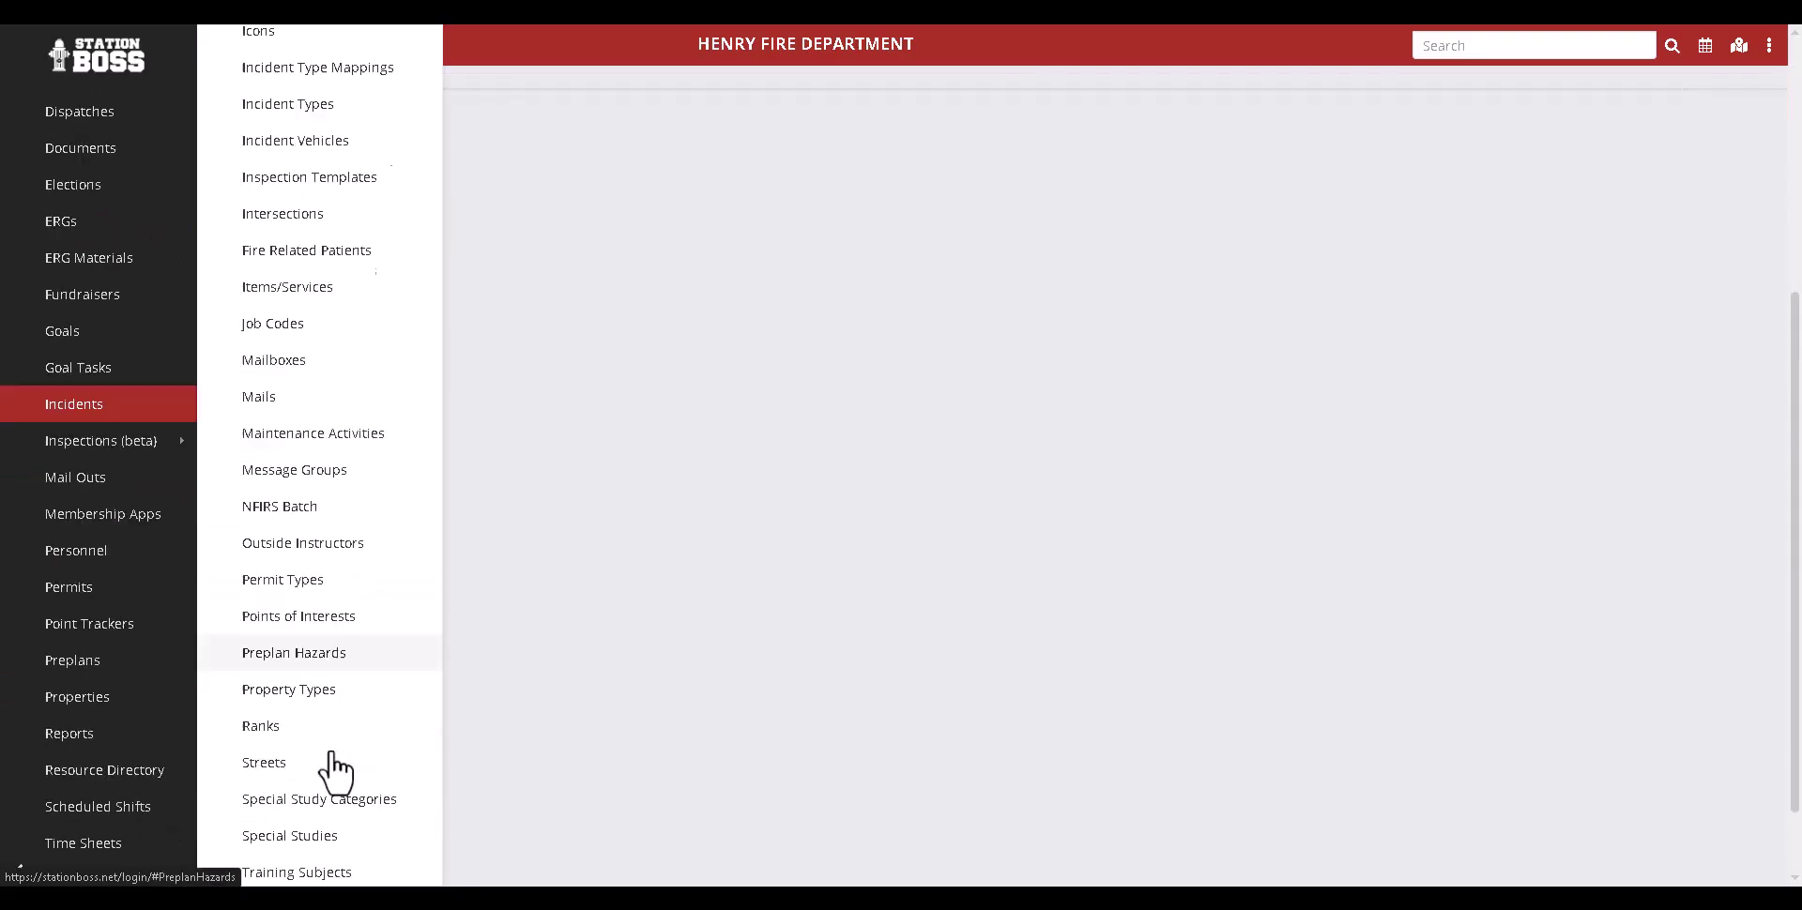
click(281, 506)
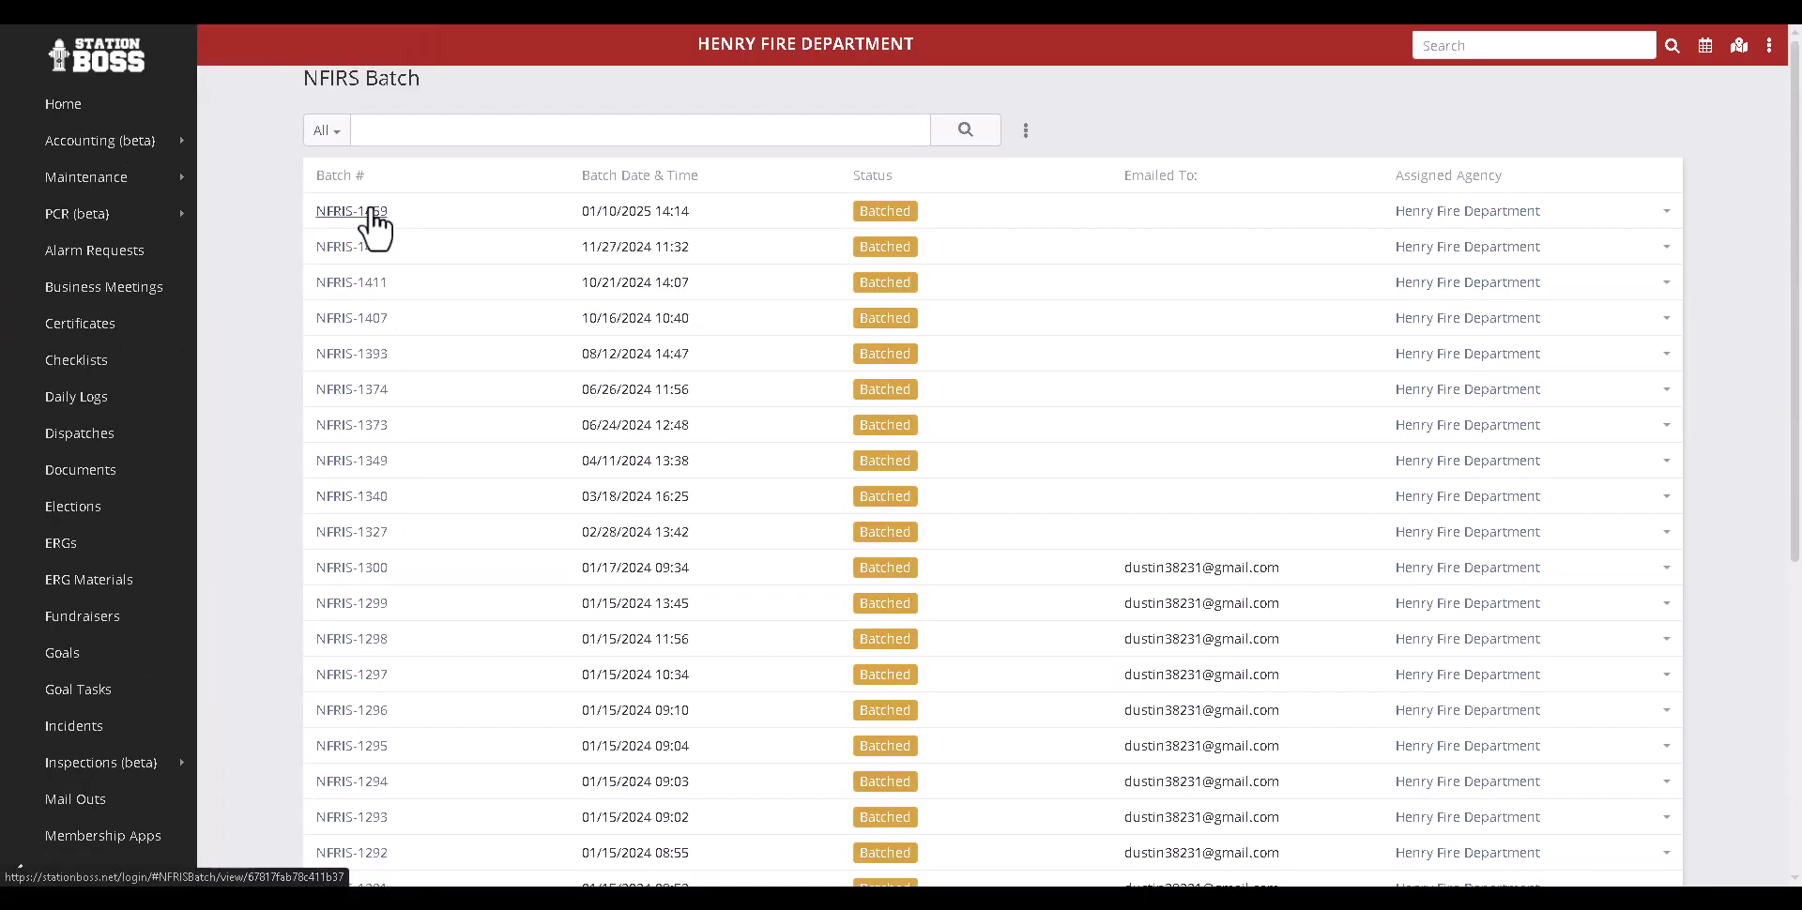
Step: View batch NFRIS-1459 and start downloading its file, cancelling the save
click(373, 214)
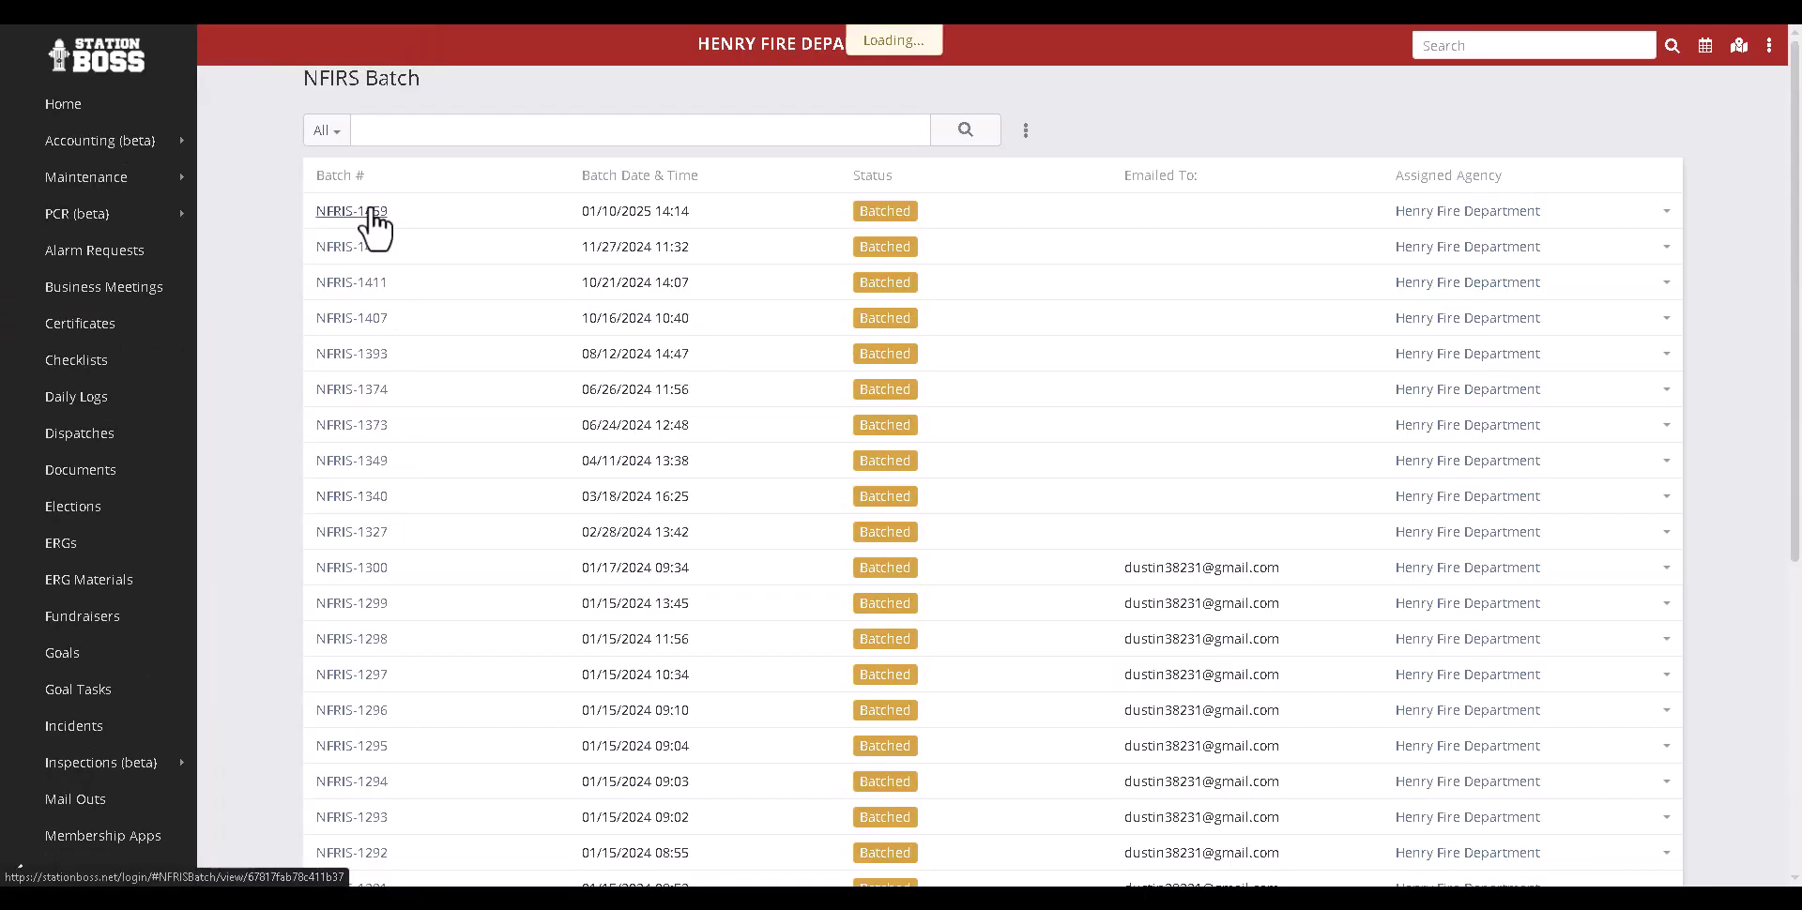
click(1633, 92)
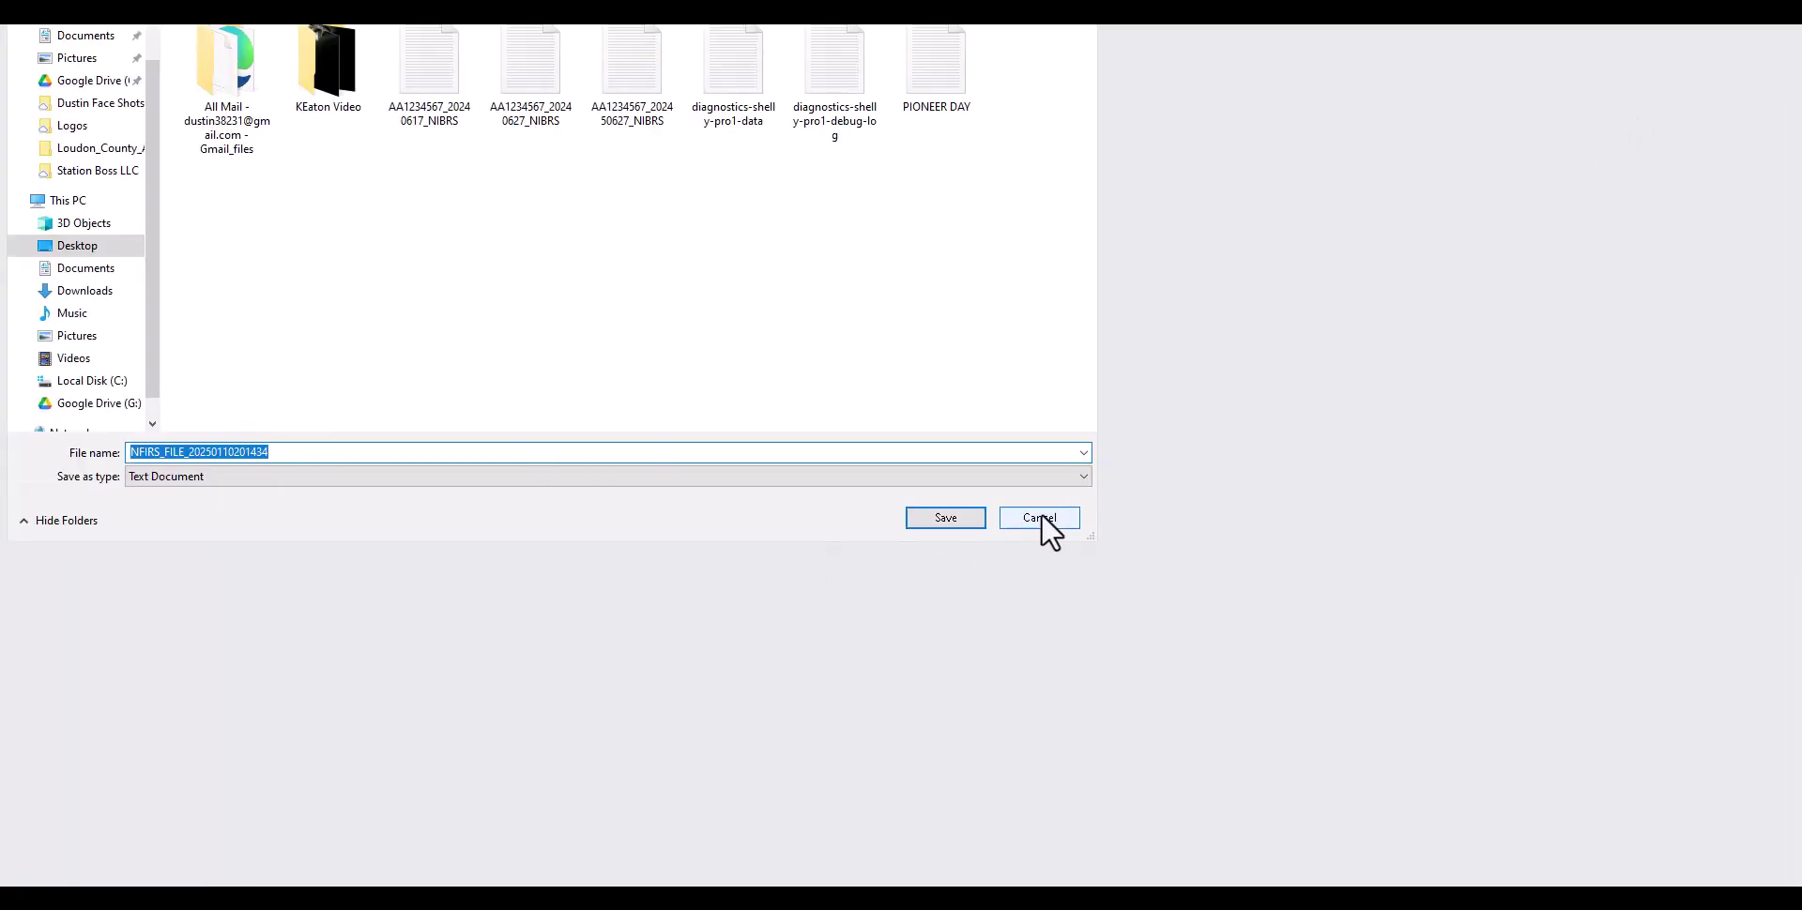
click(1041, 517)
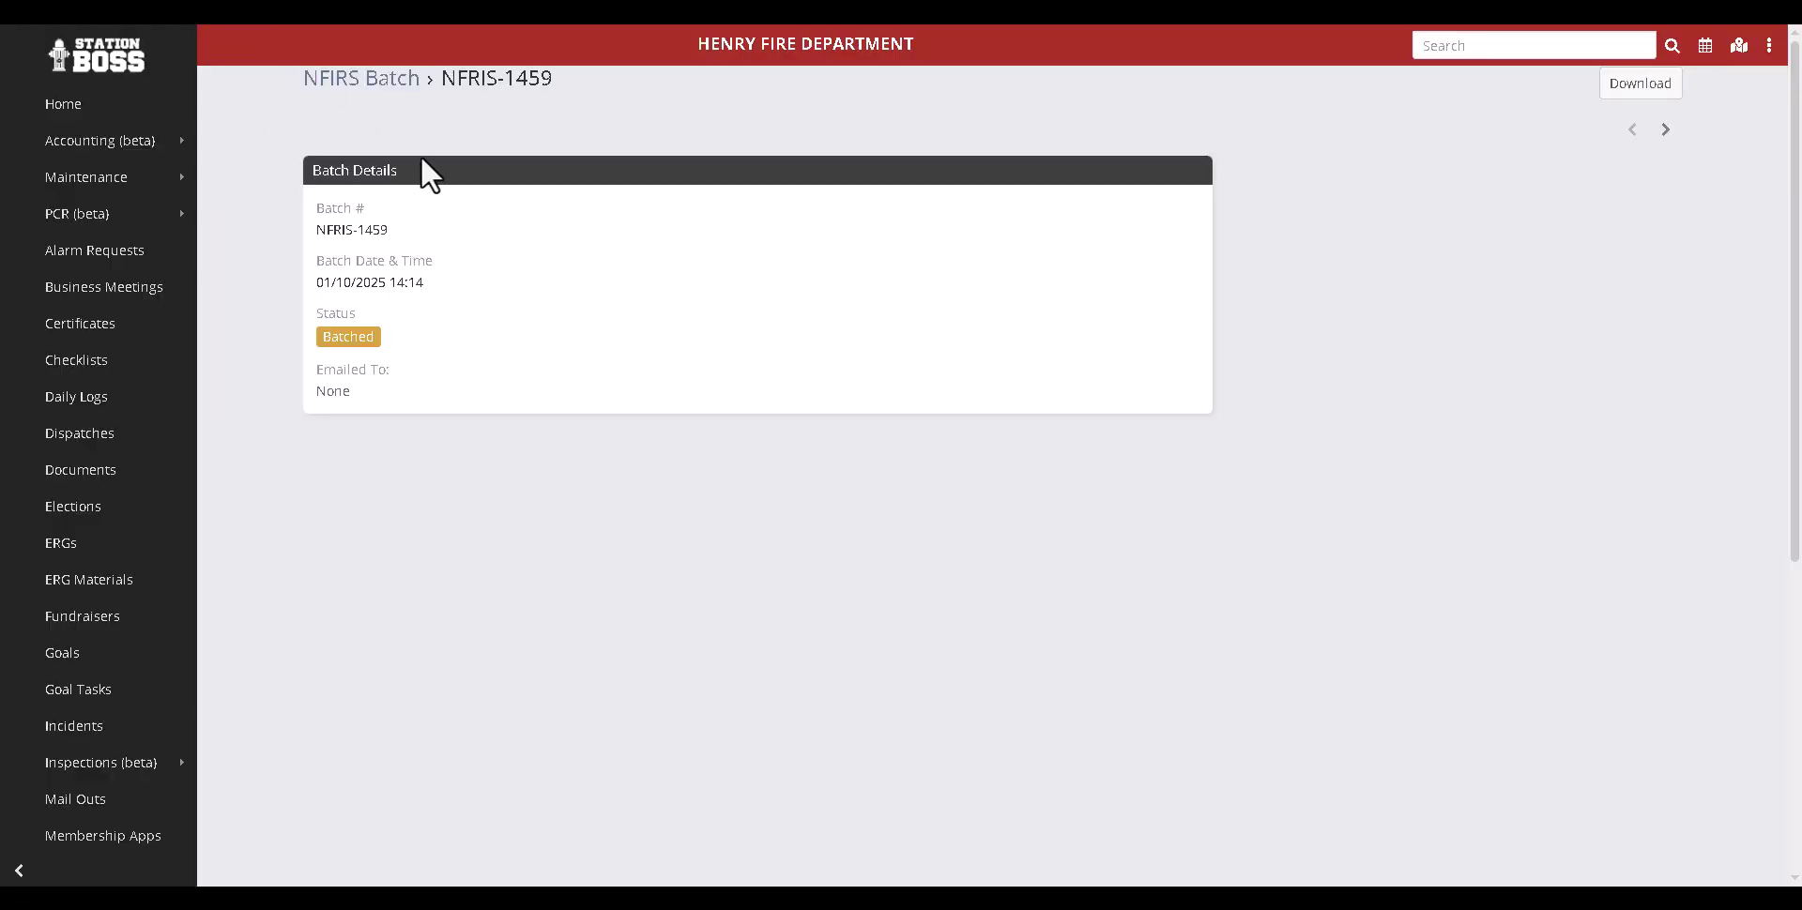